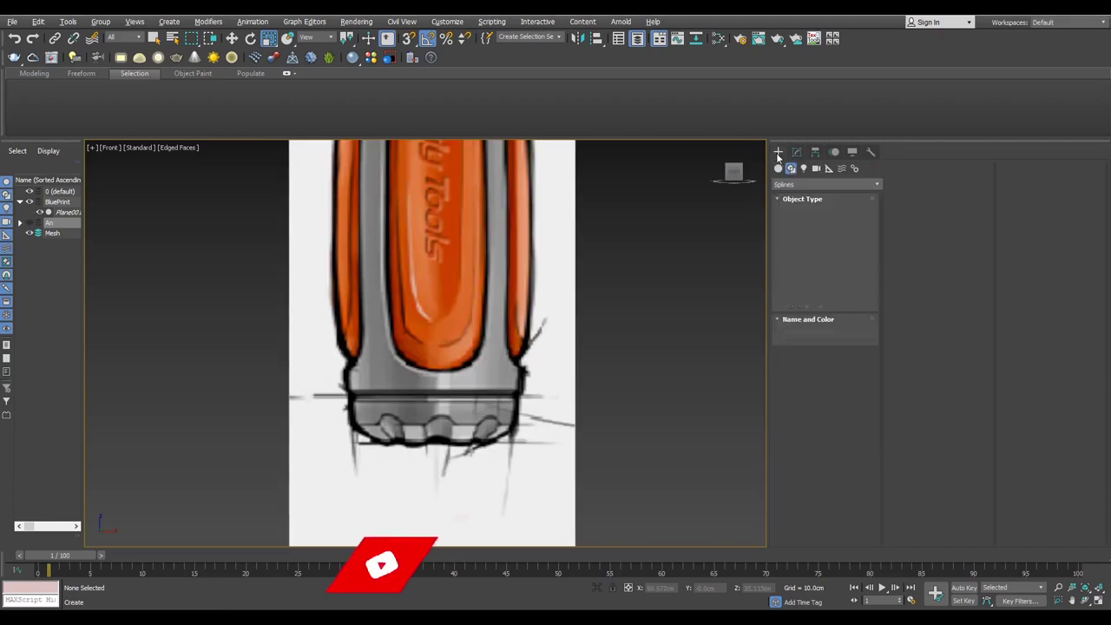
- Draw a cylinder over the handle's bottom and rotate it to lie edge-on
left_click(802, 246)
left_click_drag(434, 315, 443, 206)
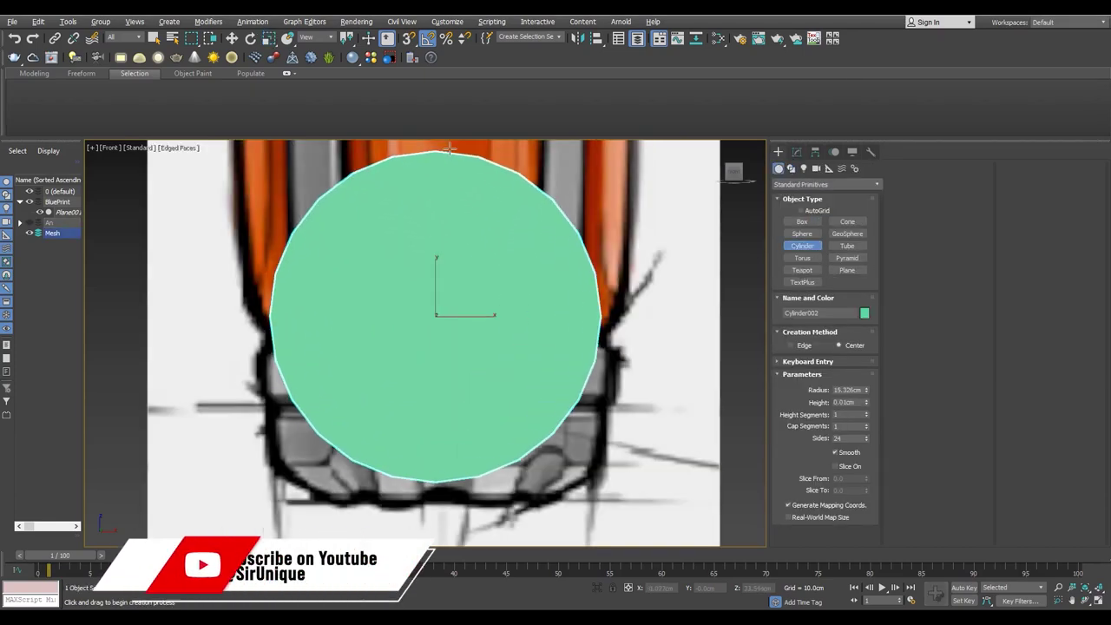
key("e")
scroll(443, 260, "down", 3)
left_click_drag(443, 286, 440, 382)
middle_click_drag(440, 382, 499, 382)
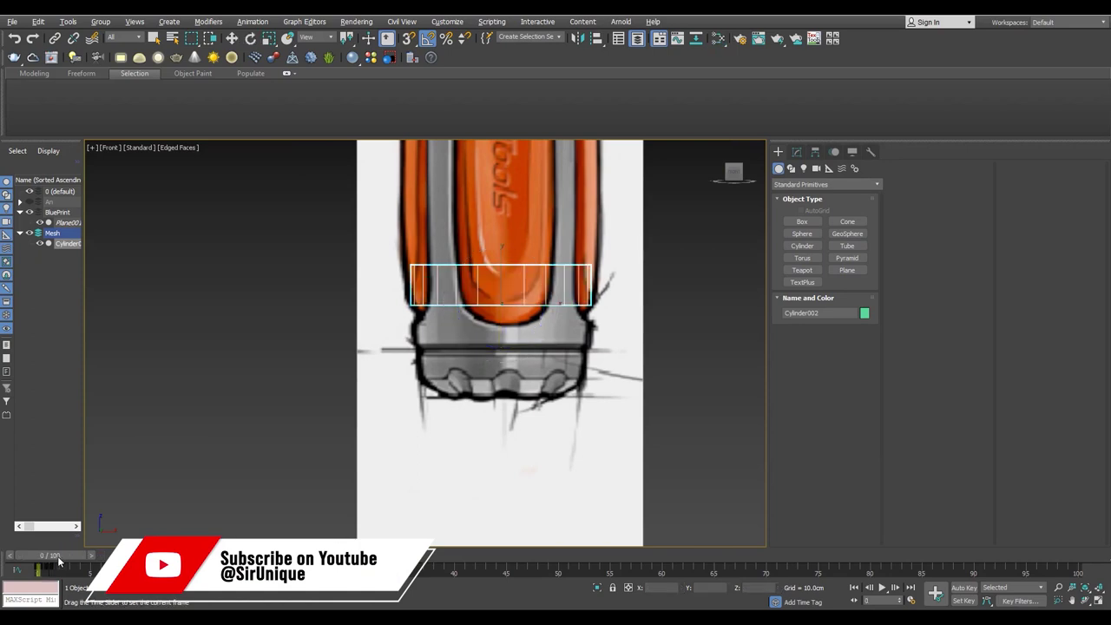
- Move the cylinder onto the bottom grey band and set its Radius to 15.643 cm
key("w")
scroll(446, 329, "up", 3)
left_click_drag(446, 330, 449, 434)
middle_click_drag(448, 434, 464, 382)
left_click(797, 151)
left_click_drag(869, 489, 868, 503)
scroll(441, 380, "down", 4)
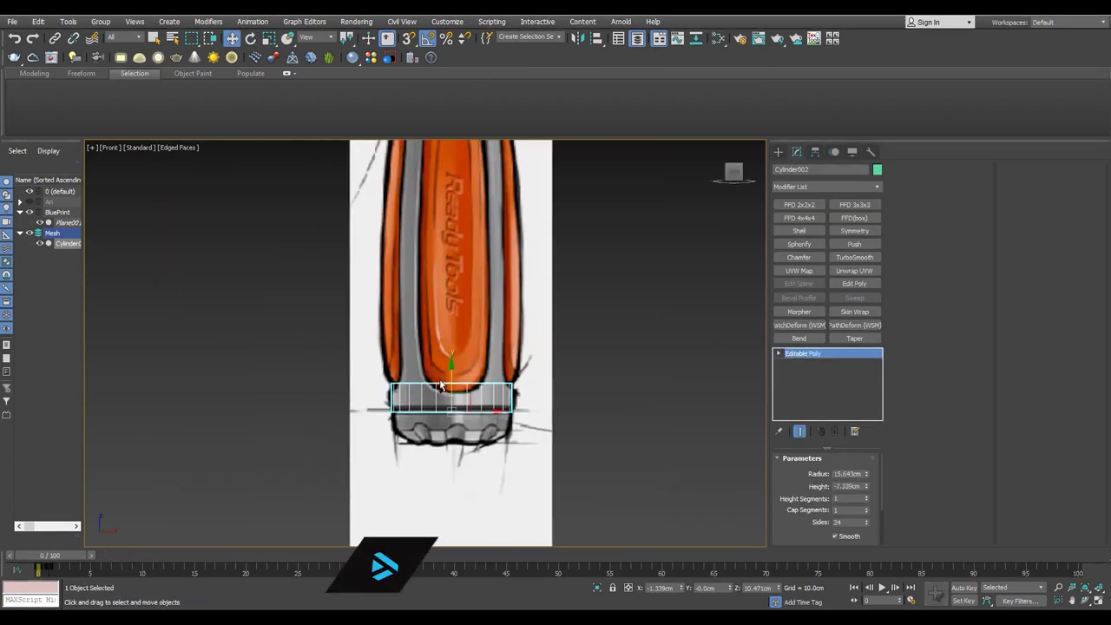
- Select the cylinder's open border and Shift-extrude it to line up with the blueprint cap
scroll(440, 385, "up", 2)
key("3")
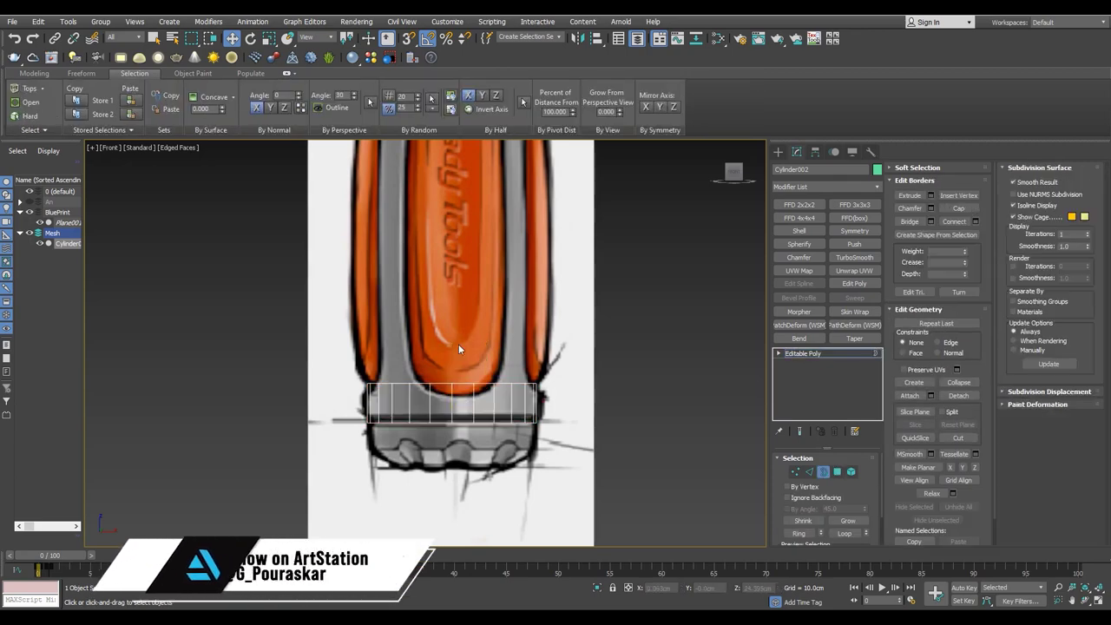
scroll(460, 355, "down", 4)
left_click_drag(566, 369, 407, 436)
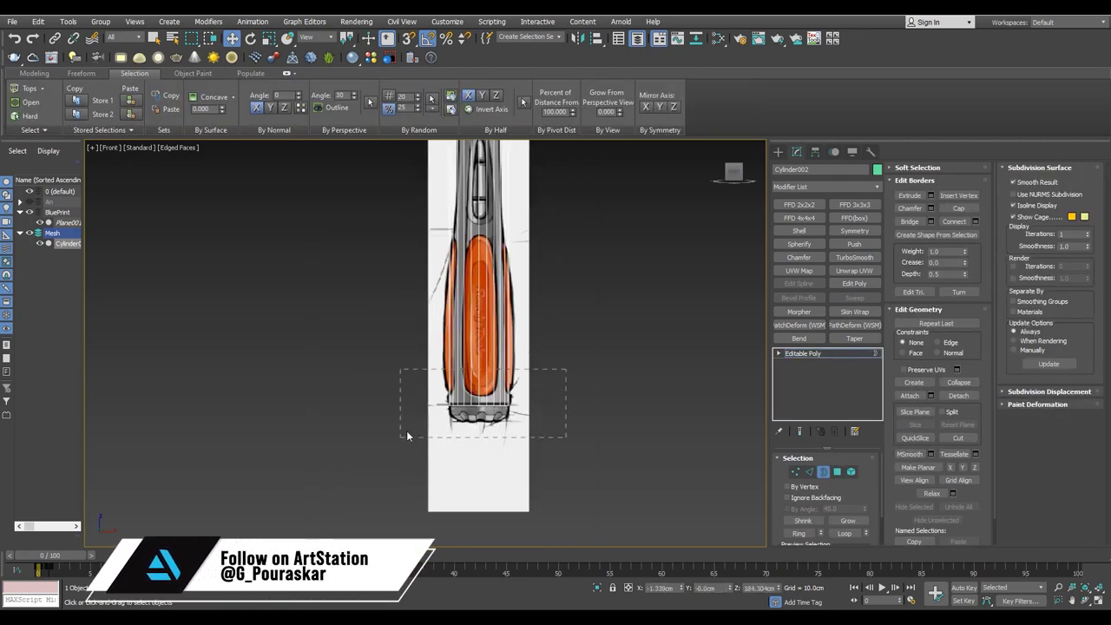
scroll(454, 400, "up", 5)
scroll(455, 377, "up", 4)
left_click_drag(472, 347, 482, 424, "shift")
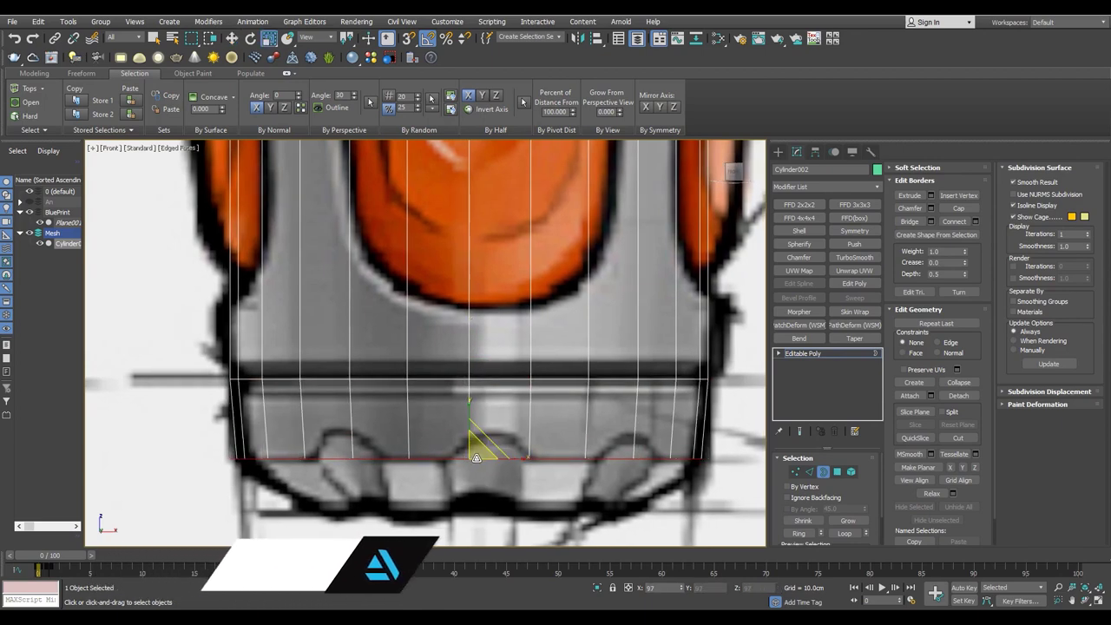
middle_click_drag(469, 430, 460, 355)
- Scale the extruded border down to taper the tube's end
scroll(472, 417, "down", 5)
scroll(482, 364, "down", 3)
scroll(487, 321, "up", 5)
left_click_drag(427, 300, 428, 317)
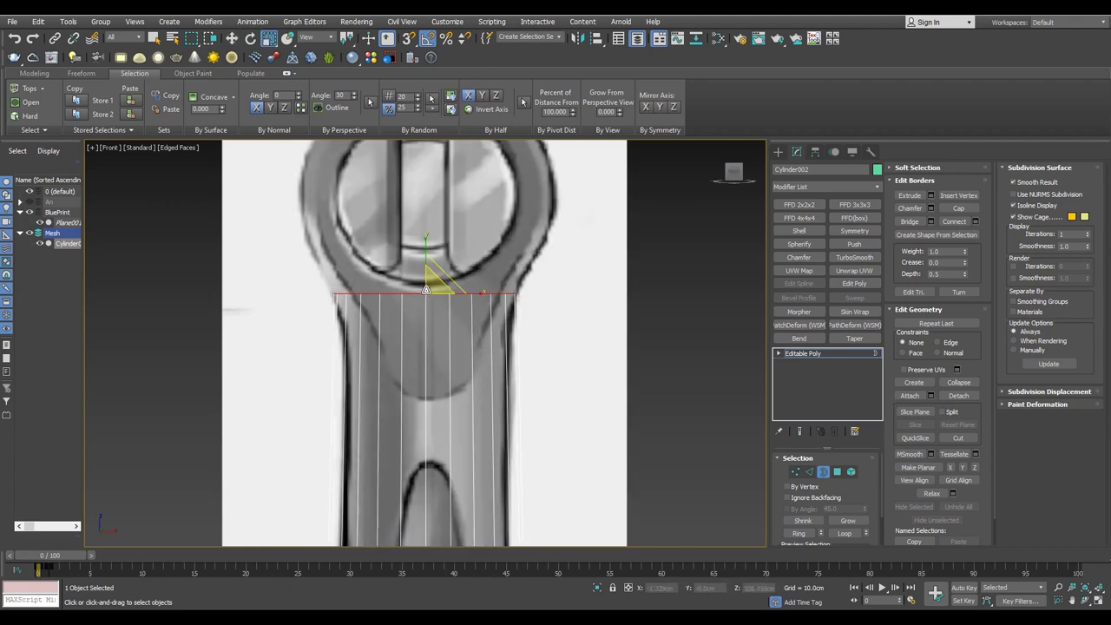
key("w")
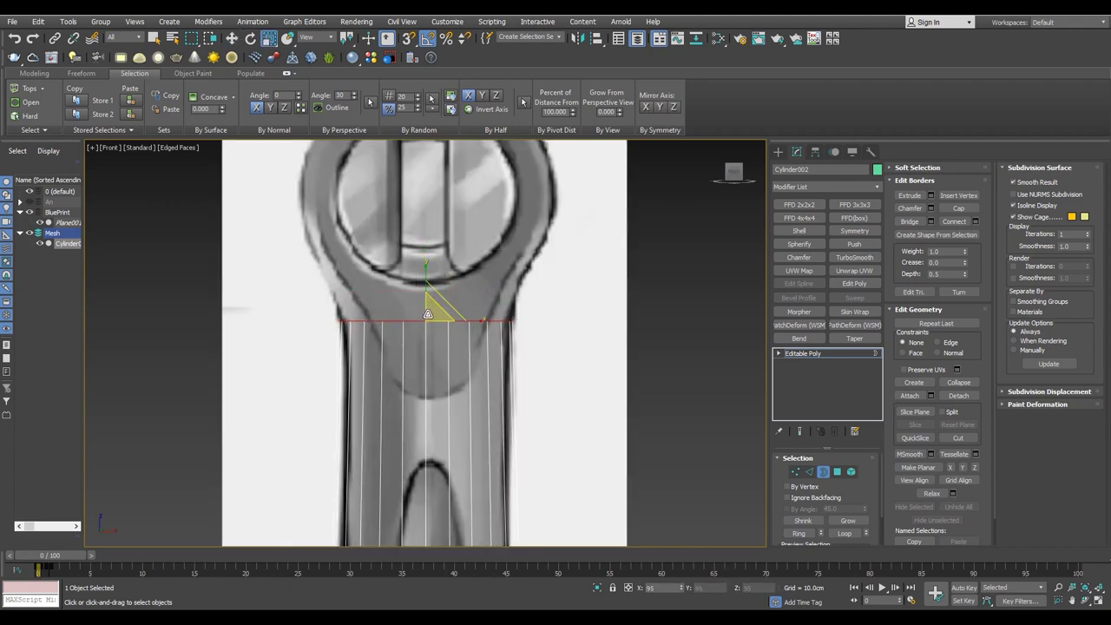
scroll(427, 308, "down", 5)
scroll(430, 299, "up", 4)
scroll(421, 308, "down", 2)
key("2")
scroll(423, 302, "down", 2)
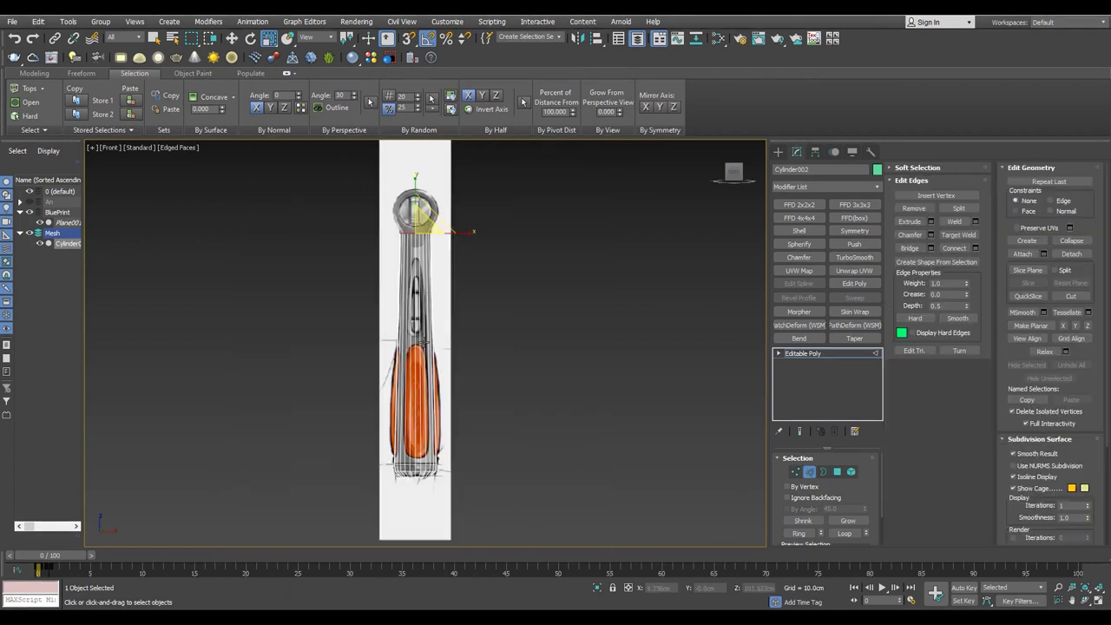
- Select an edge loop across the handle and scale it to the blueprint outline
scroll(417, 347, "up", 5)
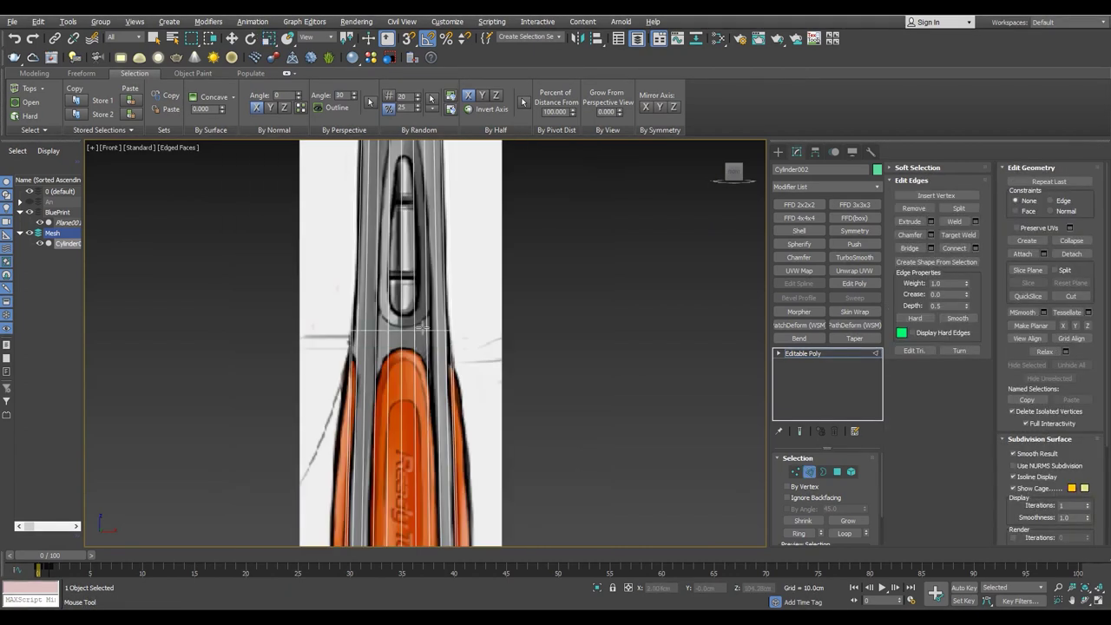
scroll(418, 347, "up", 3)
scroll(422, 347, "down", 2)
scroll(416, 365, "down", 5)
double_click(417, 352)
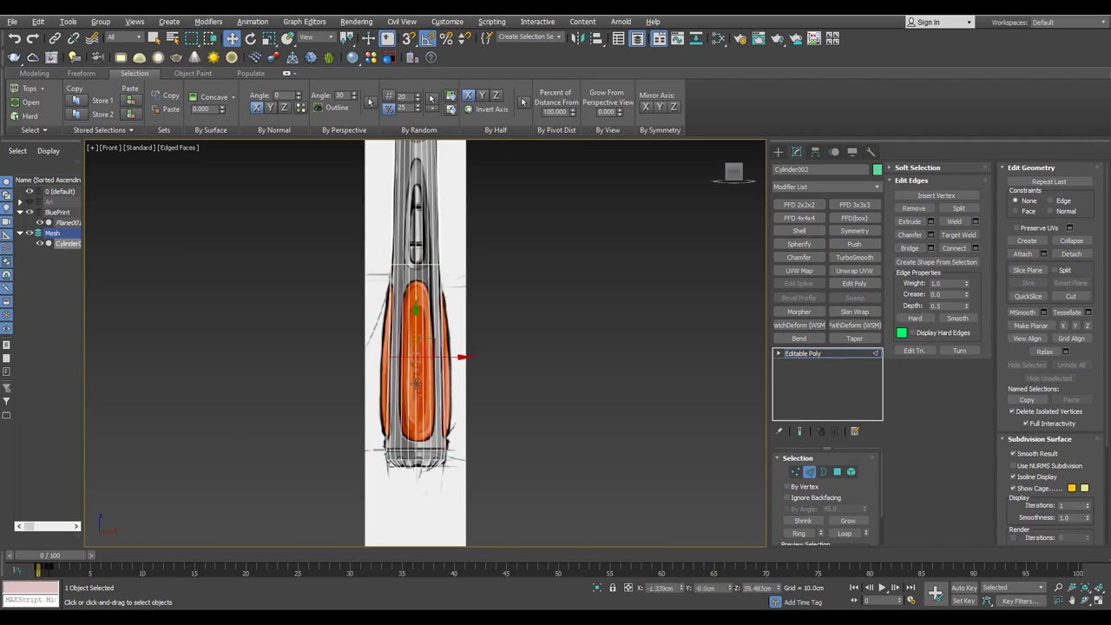
scroll(418, 347, "up", 3)
key("r")
left_click_drag(466, 317, 394, 409)
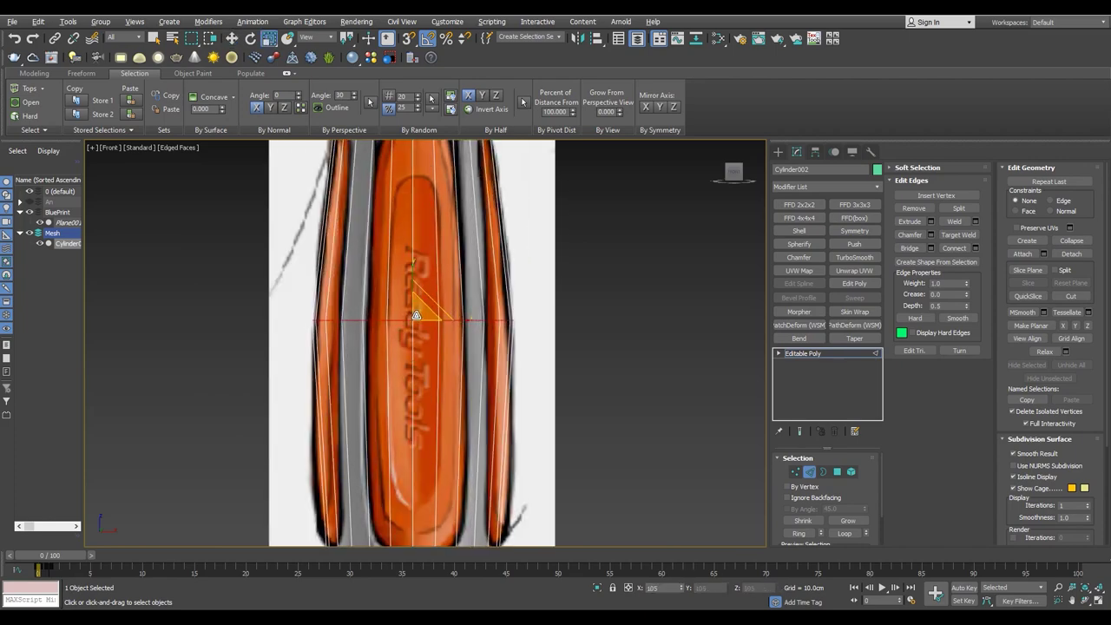
middle_click_drag(394, 409, 387, 368)
scroll(387, 368, "up", 2)
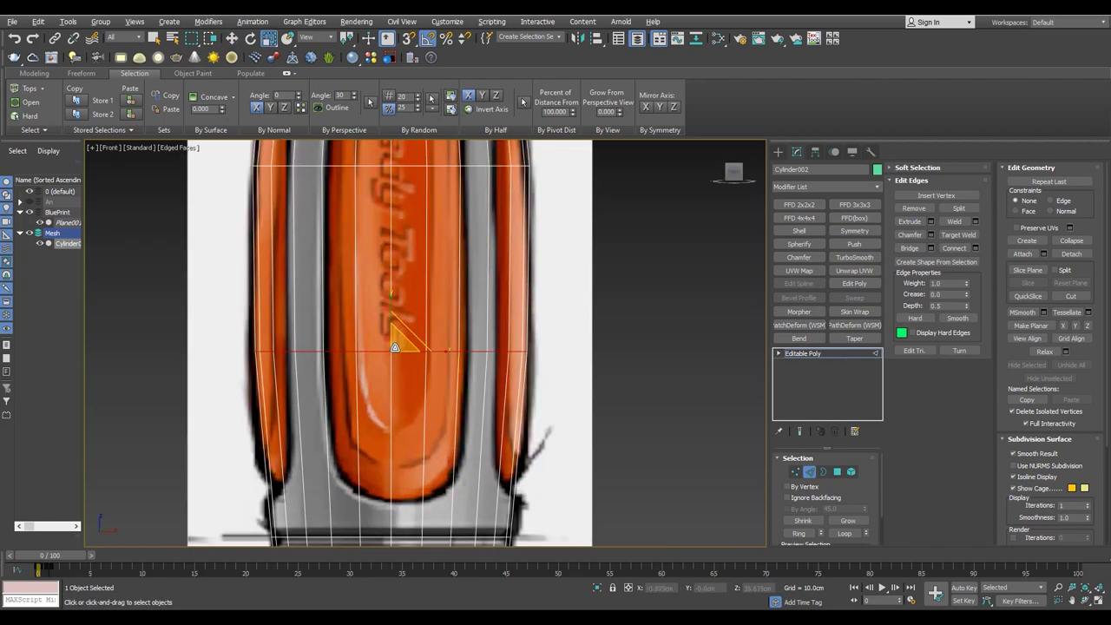
scroll(387, 363, "down", 2)
scroll(394, 419, "up", 2)
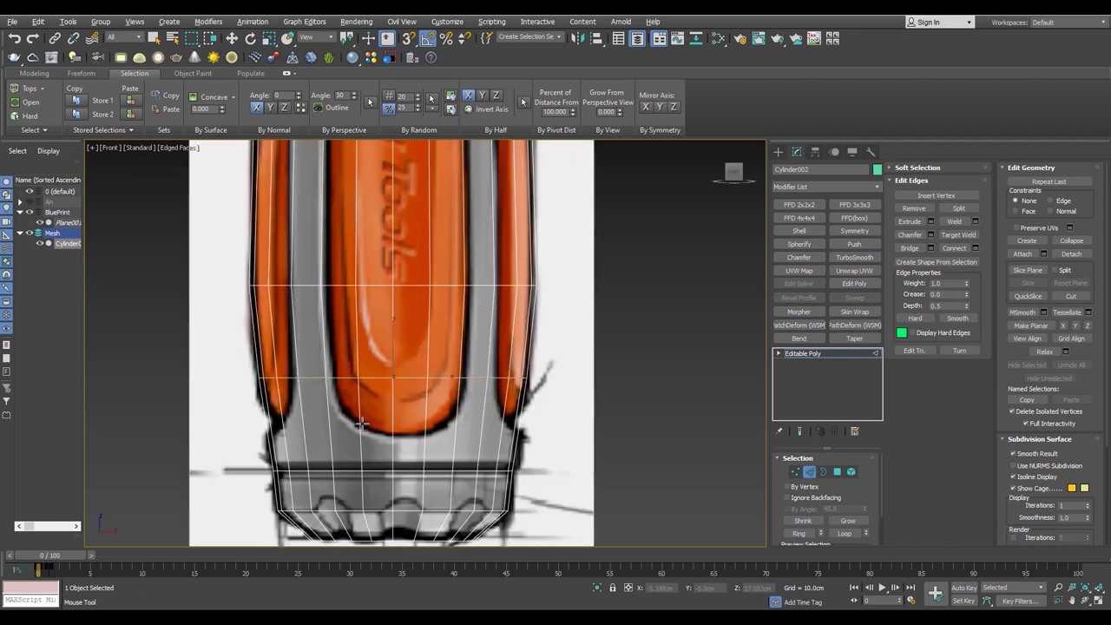
- Widen the edge loop to match the grip's bulge
key("r")
left_click_drag(386, 381, 397, 347)
scroll(397, 356, "down", 2)
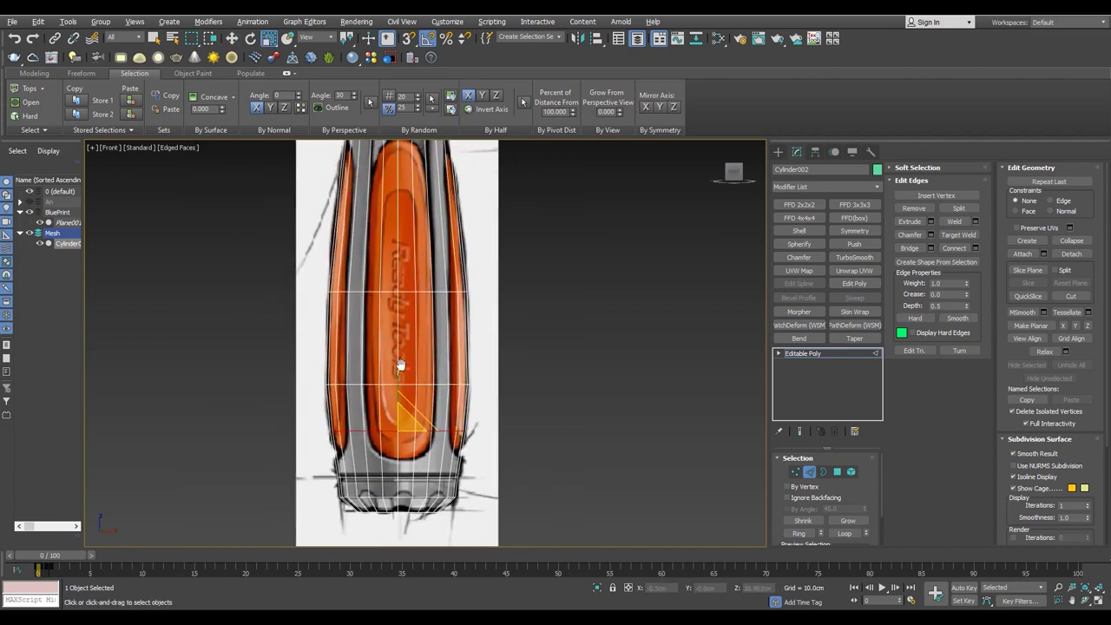
key("w")
scroll(394, 364, "up", 1)
scroll(394, 337, "down", 1)
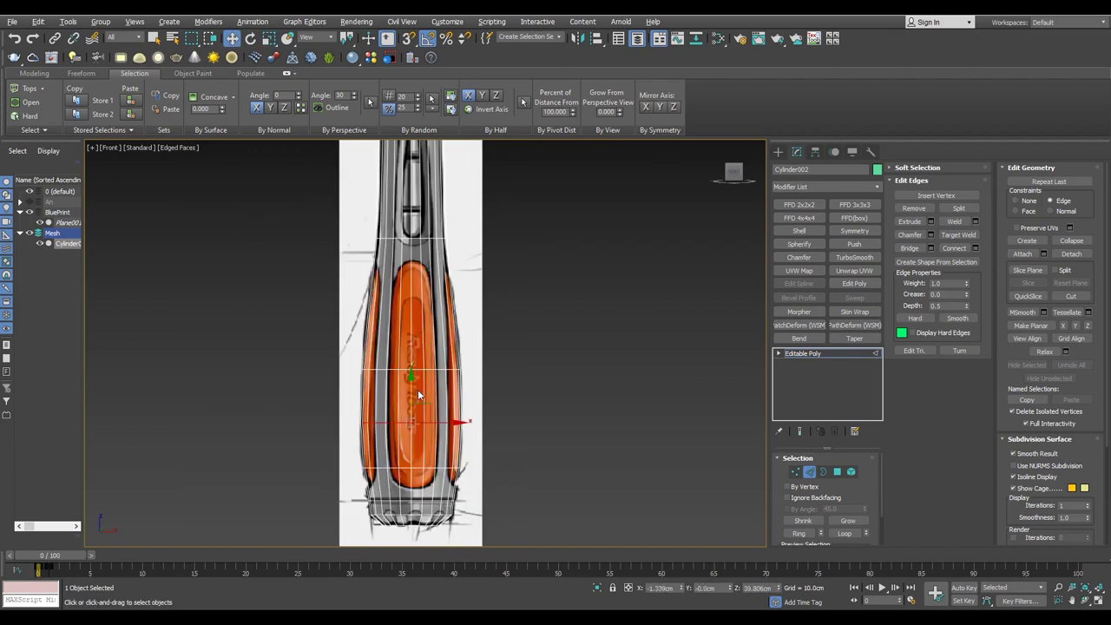
key("r")
scroll(394, 330, "up", 2)
scroll(392, 293, "up", 1)
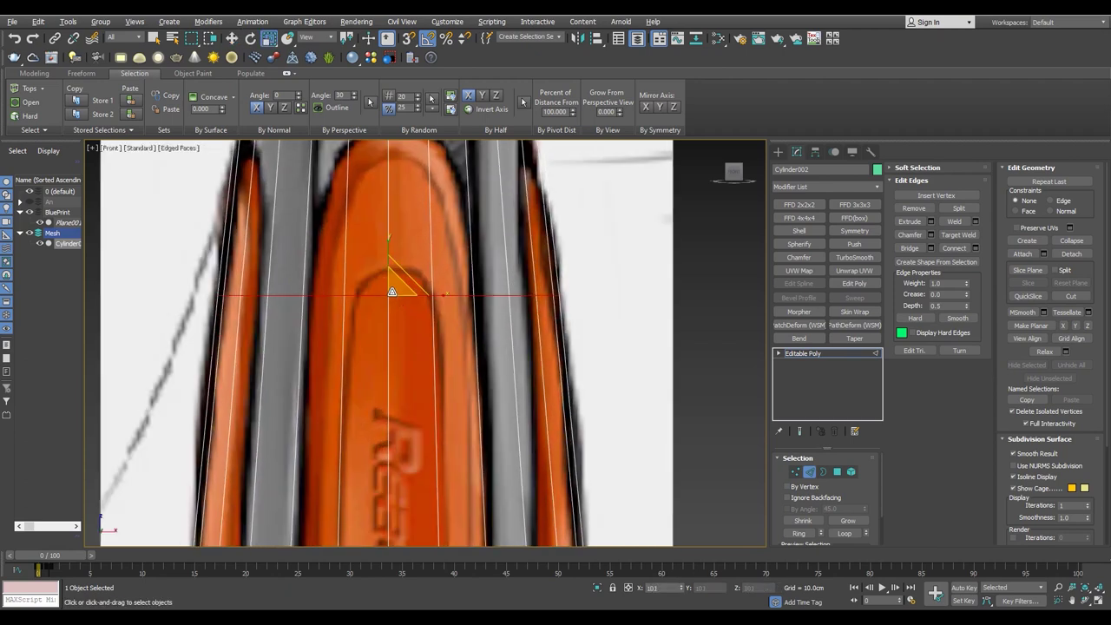
scroll(392, 293, "down", 4)
- Nudge the outer edges slightly inward, comparing wireframe and shaded views against the blueprint
key("F3")
scroll(385, 350, "up", 3)
left_click_drag(382, 310, 382, 310)
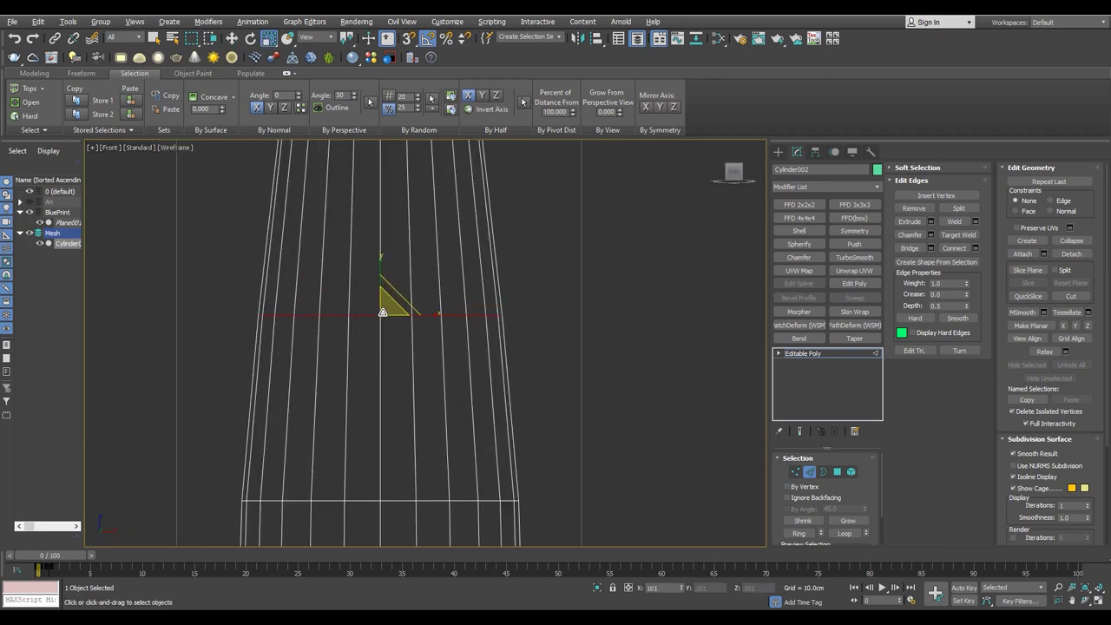
key("F3")
scroll(379, 304, "down", 2)
key("F3")
key("F3")
scroll(370, 410, "up", 2)
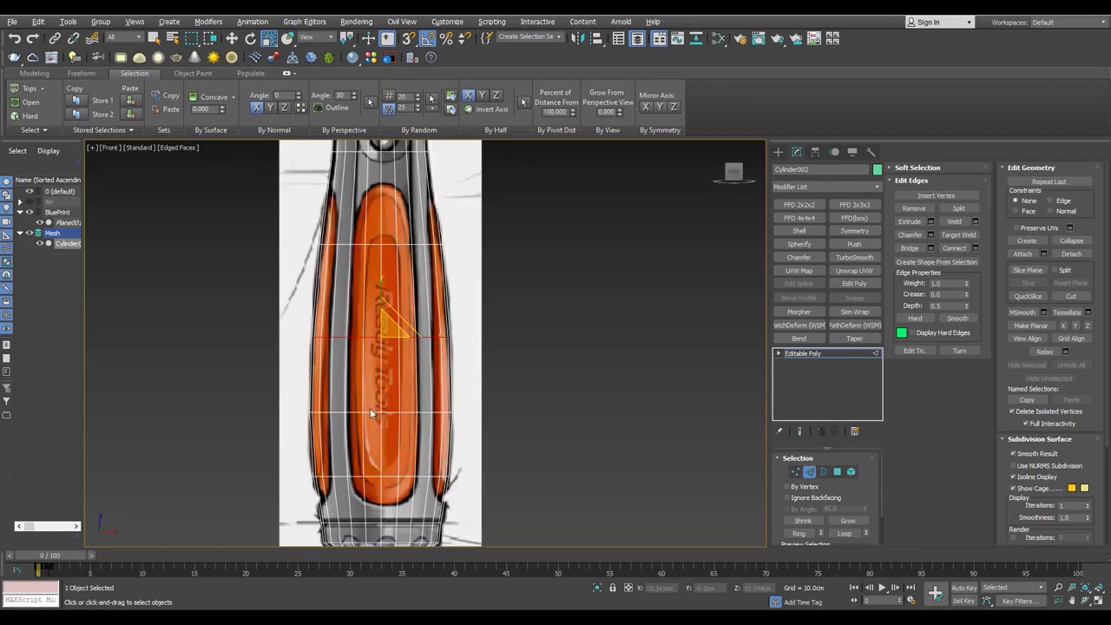
scroll(398, 248, "down", 2)
key("F3")
key("w")
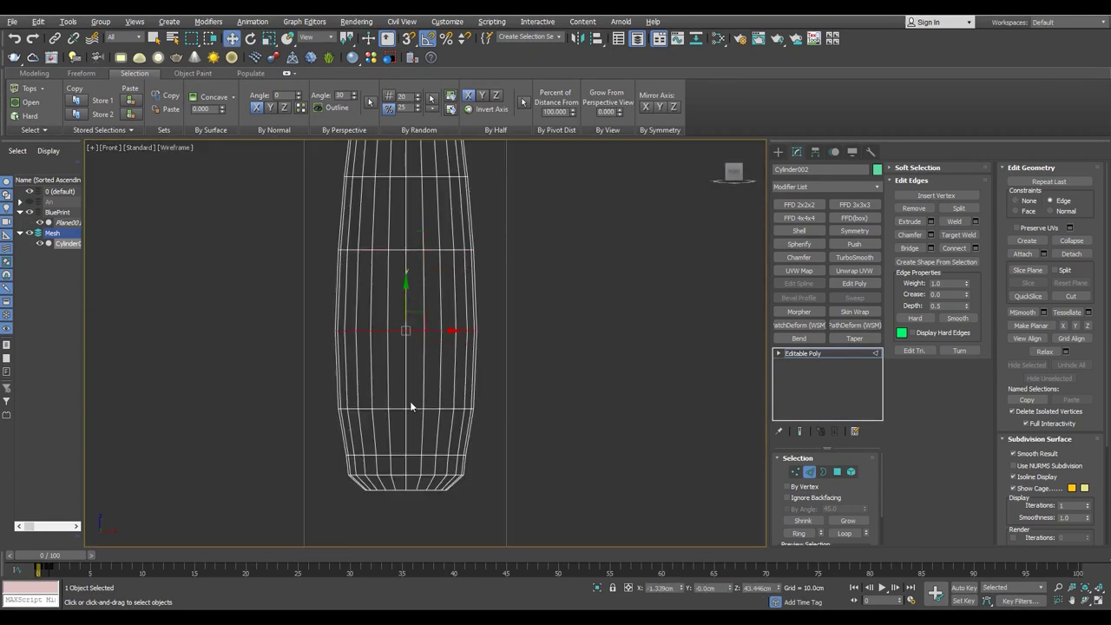
scroll(418, 410, "up", 2)
key("F3")
scroll(405, 394, "up", 2)
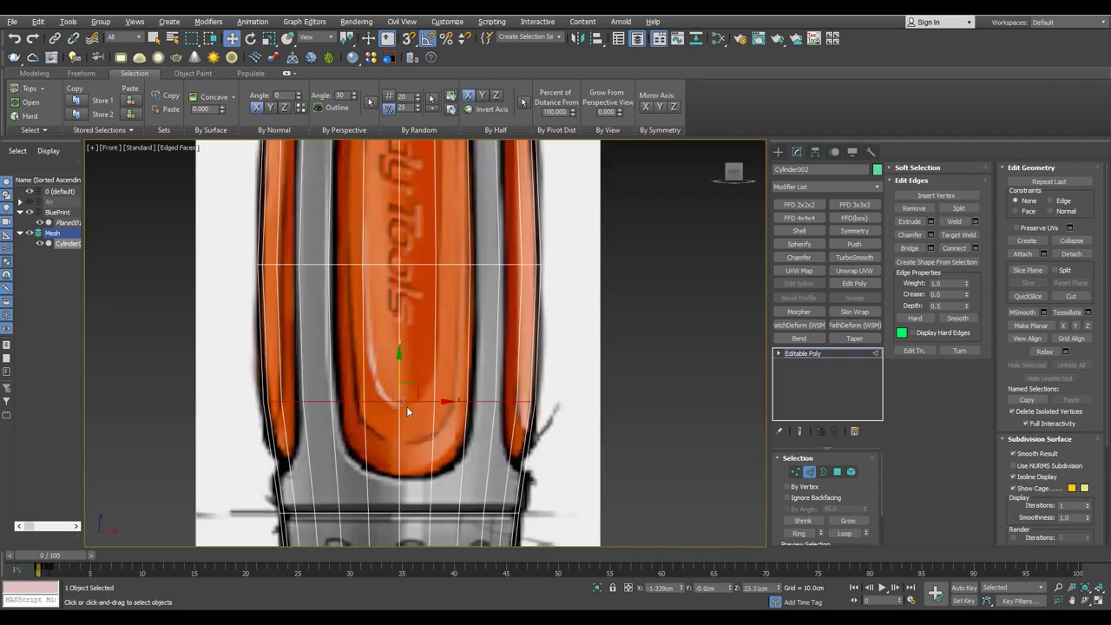
key("r")
key("F3")
scroll(405, 394, "down", 2)
scroll(405, 397, "down", 1)
scroll(397, 426, "up", 1)
key("F3")
key("F3")
key("F3")
key("F3")
- Check the shaped loops against the blueprint in shaded display and exit Edge mode
scroll(406, 460, "down", 3)
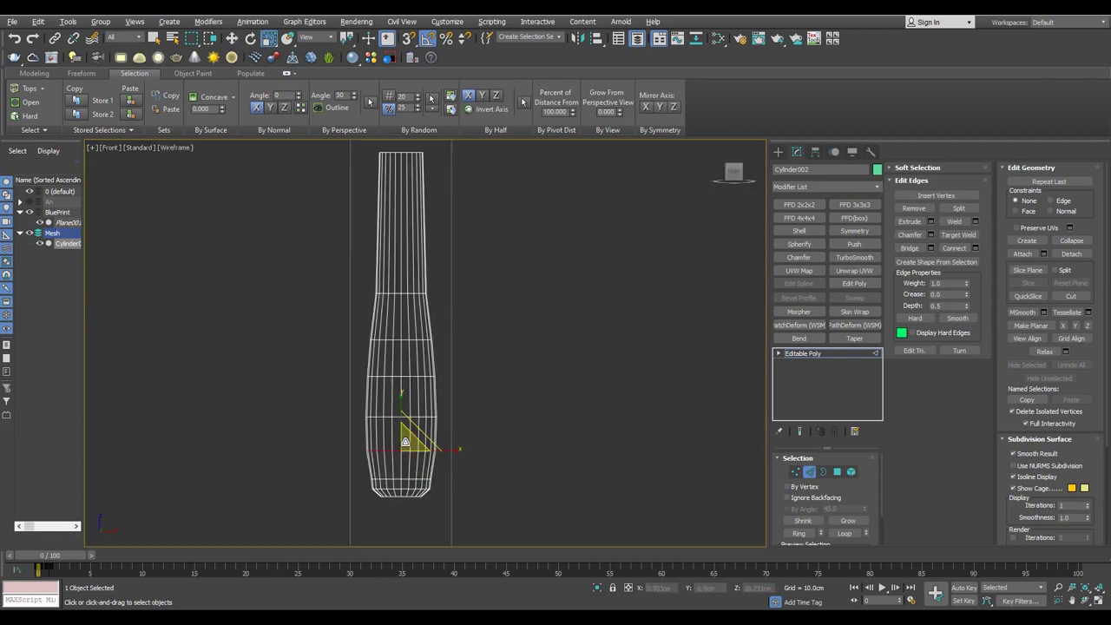
scroll(403, 441, "up", 3)
scroll(409, 434, "down", 2)
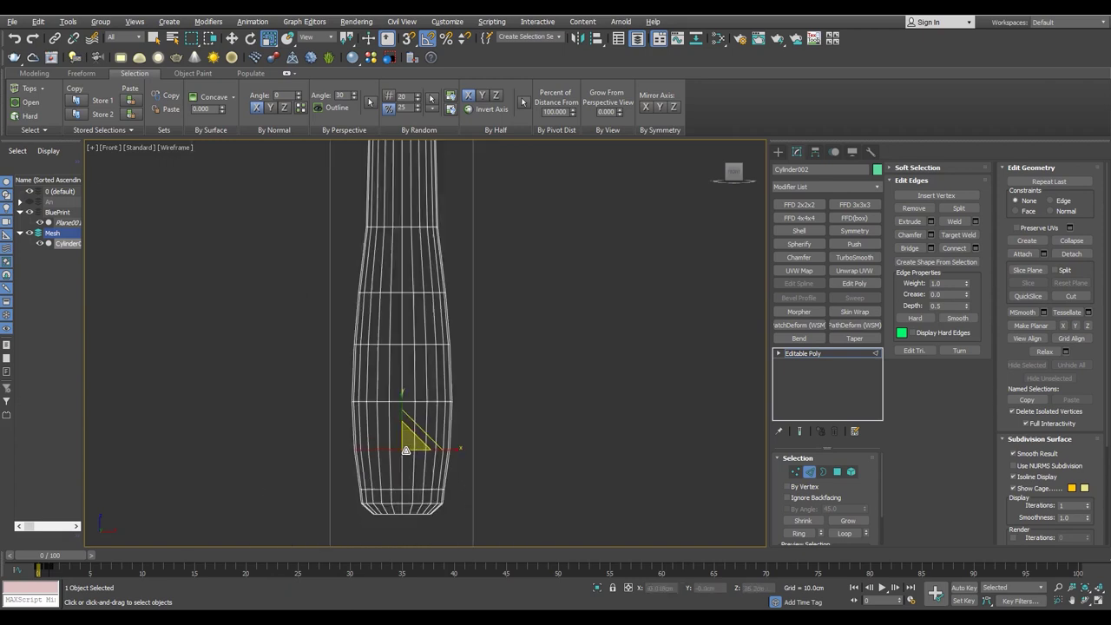
scroll(381, 368, "up", 2)
scroll(421, 365, "down", 3)
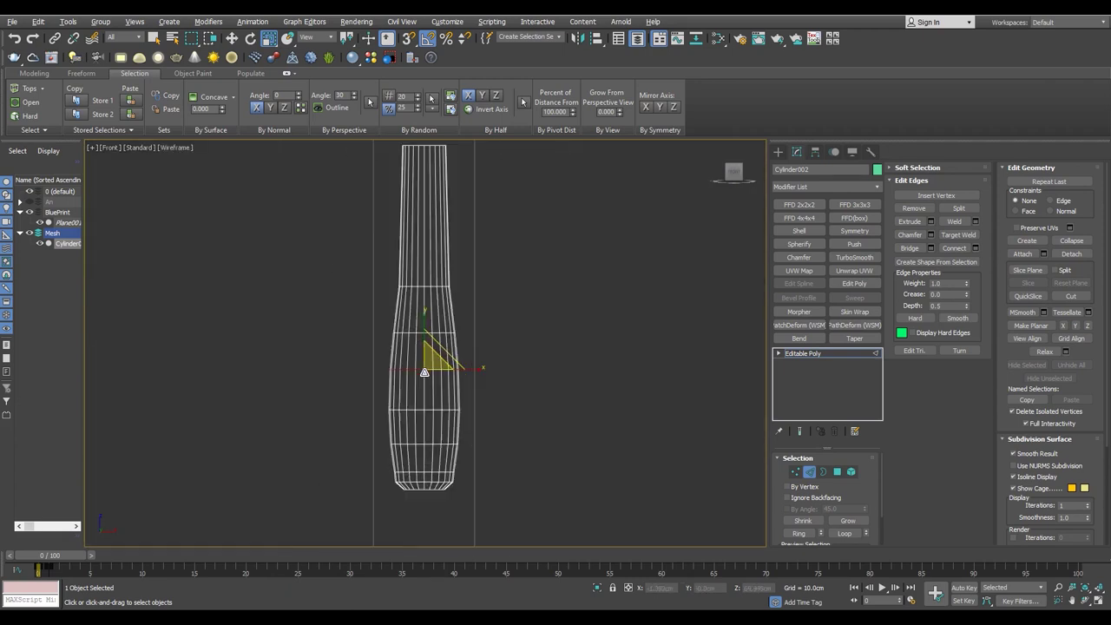
scroll(428, 356, "up", 2)
key("F3")
key("F3")
scroll(444, 287, "up", 2)
key("F3")
scroll(434, 277, "down", 2)
scroll(425, 274, "up", 2)
scroll(425, 274, "down", 1)
scroll(438, 364, "up", 3)
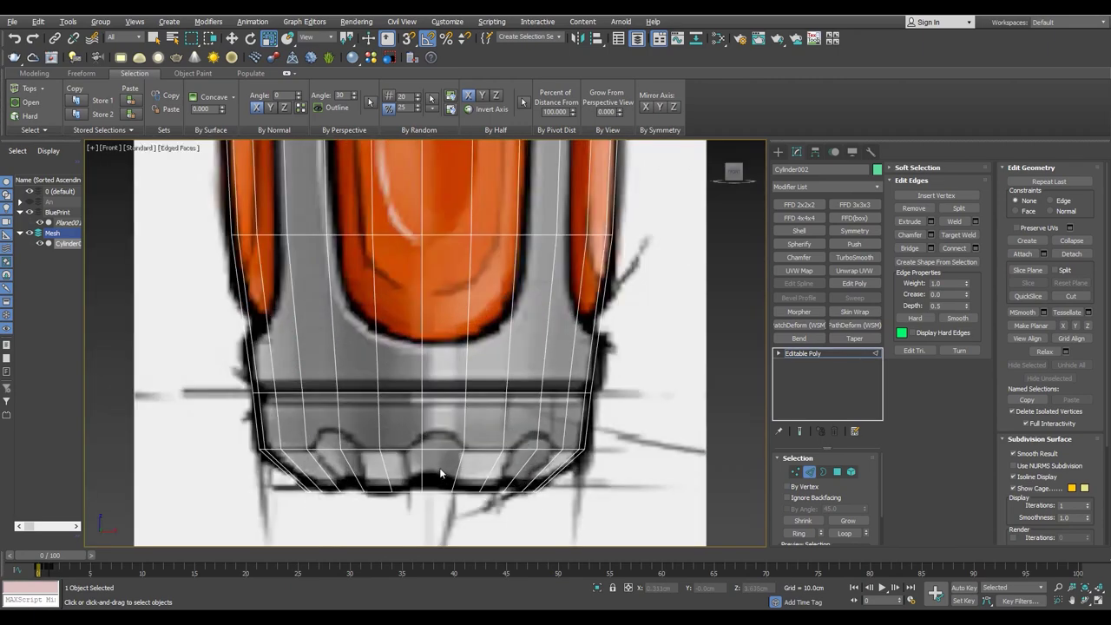
scroll(447, 399, "down", 3)
scroll(449, 434, "up", 2)
left_click(827, 355)
scroll(405, 401, "down", 2)
scroll(404, 400, "up", 3)
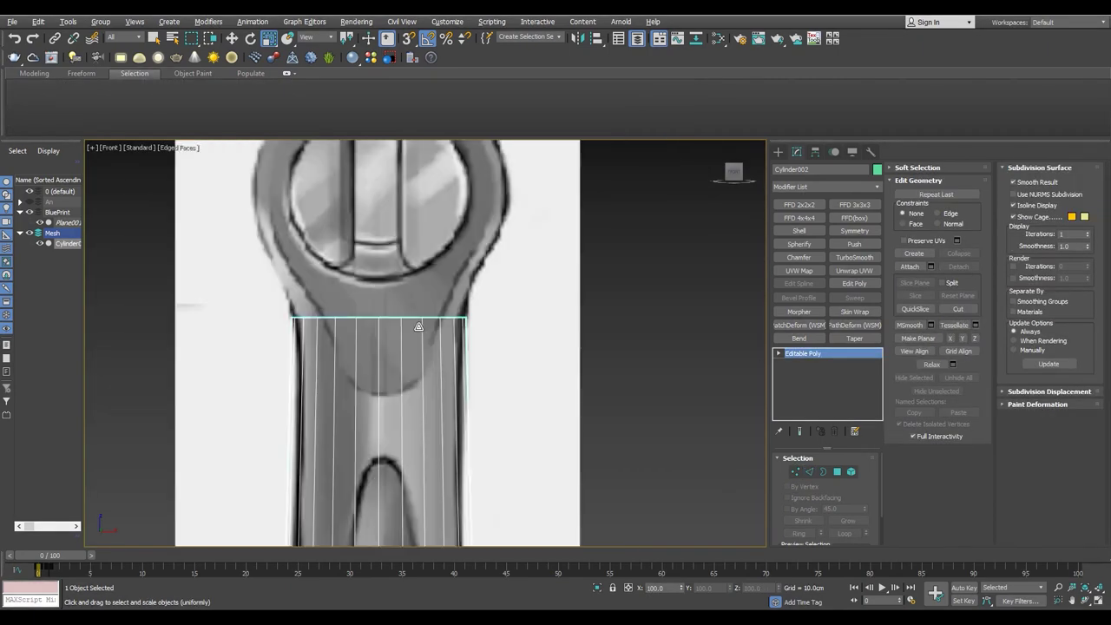
- Select the top row of vertices and constrain their movement to edges
scroll(405, 400, "down", 1)
key("1")
key("w")
scroll(418, 319, "up", 2)
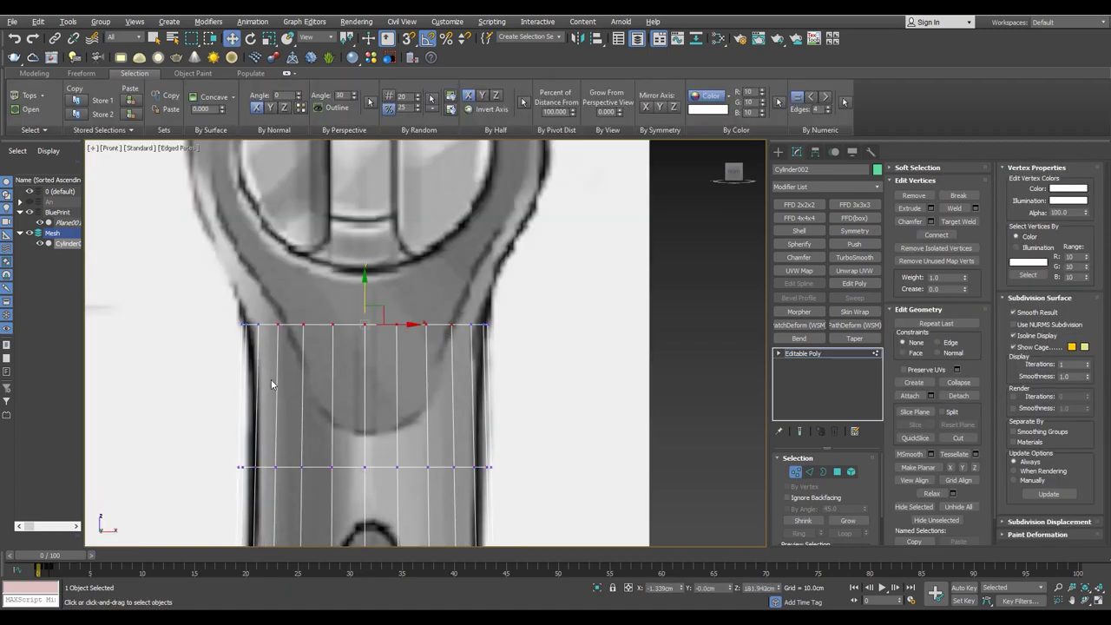
left_click_drag(271, 384, 271, 384)
scroll(353, 379, "up", 1)
key("shift+x")
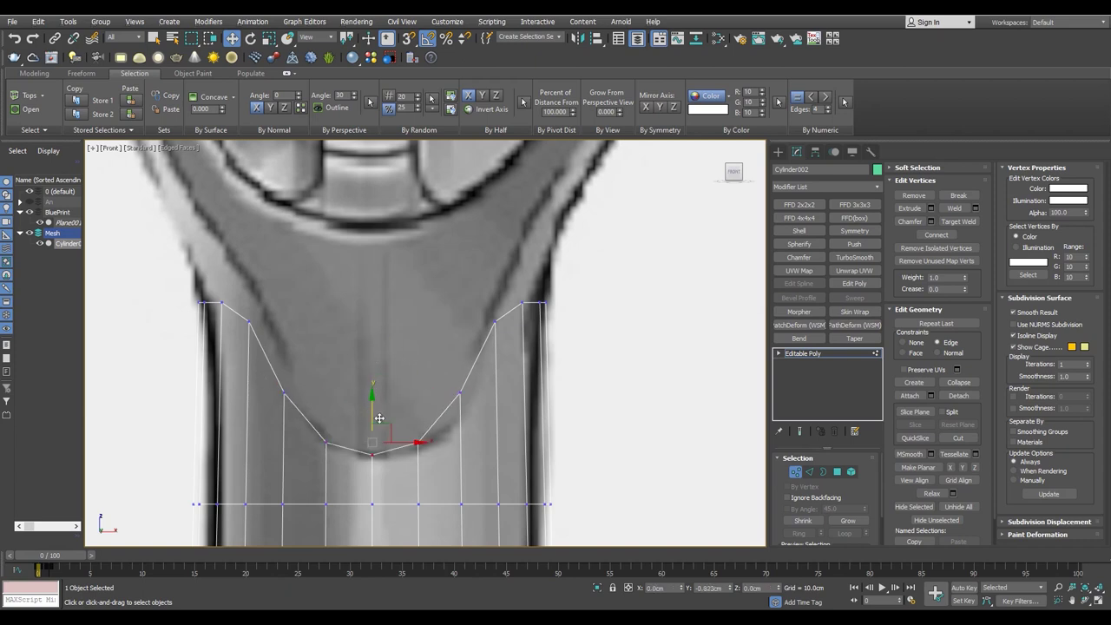
key("2")
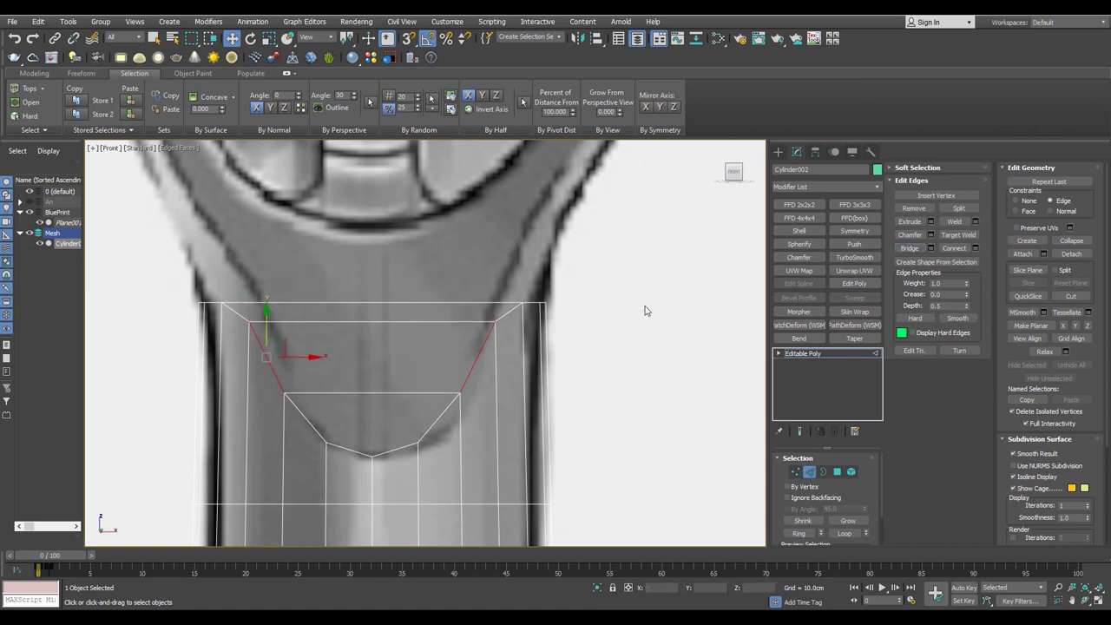
- Switch to the Left view, then show four viewports with shaded, edged-faces display
key("l")
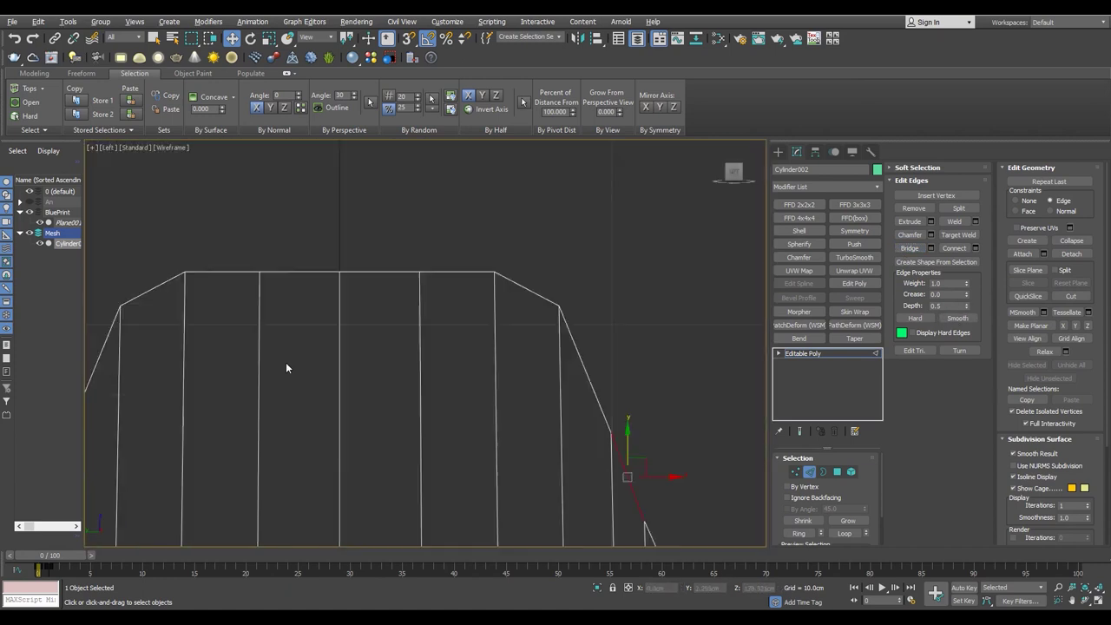
scroll(353, 368, "up", 3)
key("1")
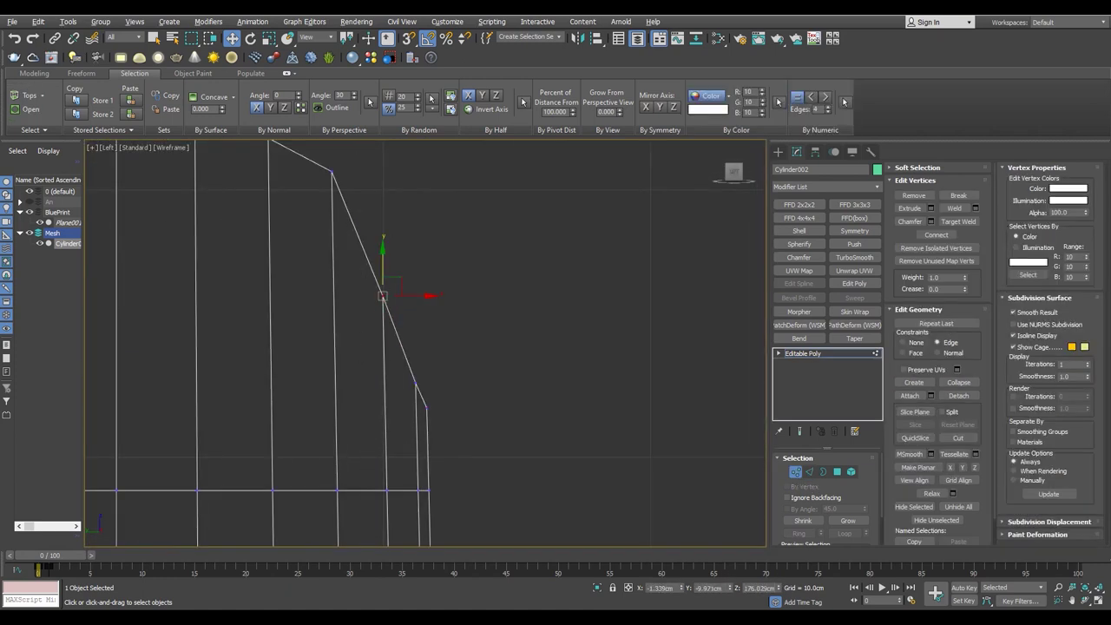
scroll(382, 350, "down", 2)
scroll(426, 421, "up", 2)
key("alt+w")
- Orbit the perspective view to inspect the cylinder's top end
key("alt+w")
key("F3")
scroll(474, 350, "down", 3)
key("p")
key("F4")
scroll(435, 364, "up", 5)
key("4")
key("2")
key("1")
key("w")
middle_click_drag(435, 366, 362, 355, "alt")
key("F4")
scroll(474, 310, "up", 3)
mouse_move(474, 310)
middle_mouse_down("alt")
mouse_move(658, 312)
mouse_move(574, 309)
middle_mouse_up("alt")
scroll(573, 309, "down", 3)
key("alt+w")
key("alt+w")
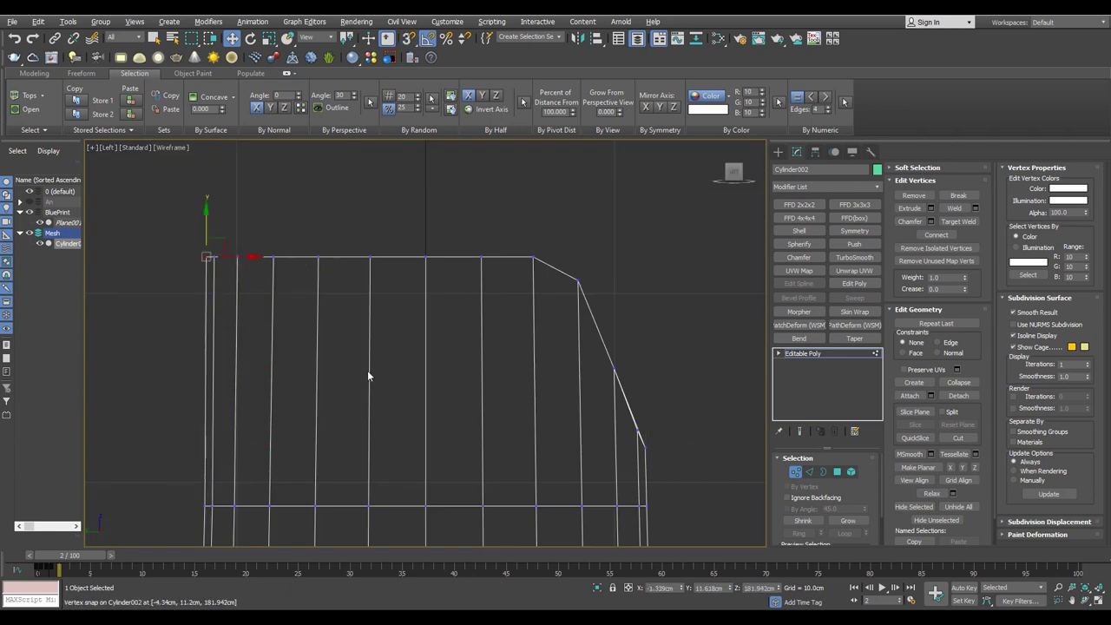
- Move a vertex on the slanted profile edge to form the top's angled shoulder
scroll(485, 379, "up", 3)
scroll(519, 431, "up", 3)
scroll(486, 364, "up", 2)
left_click(474, 349)
scroll(472, 316, "down", 2)
scroll(421, 315, "up", 3)
scroll(447, 355, "down", 4)
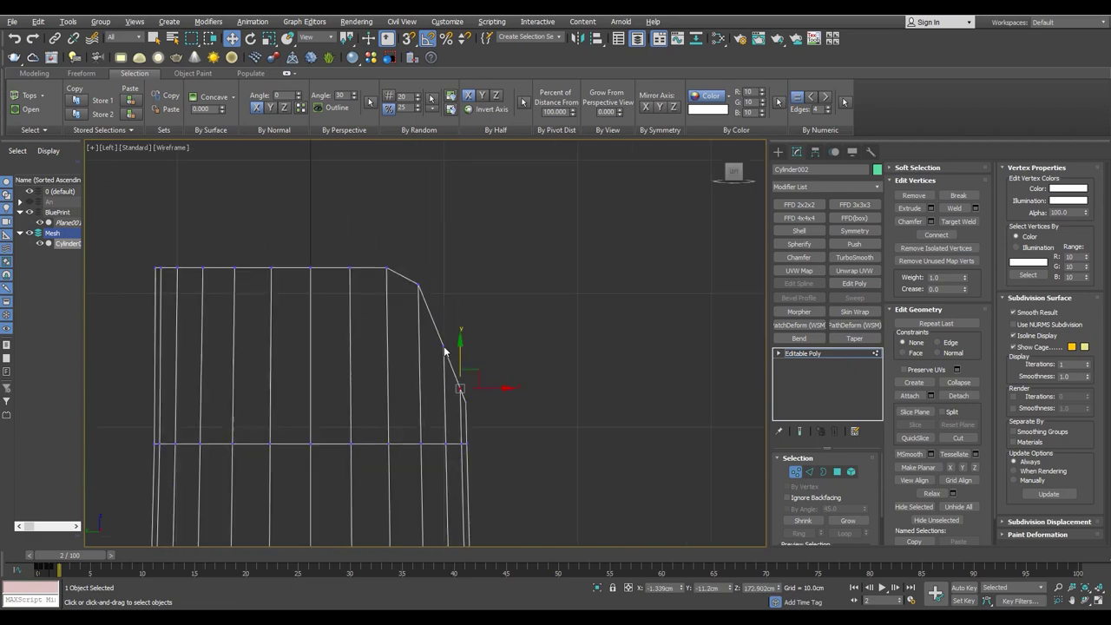
key("alt+w")
key("alt+w")
middle_click_drag(521, 252, 592, 247, "alt")
- Maximize the perspective view and orbit to see the whole handle
key("l")
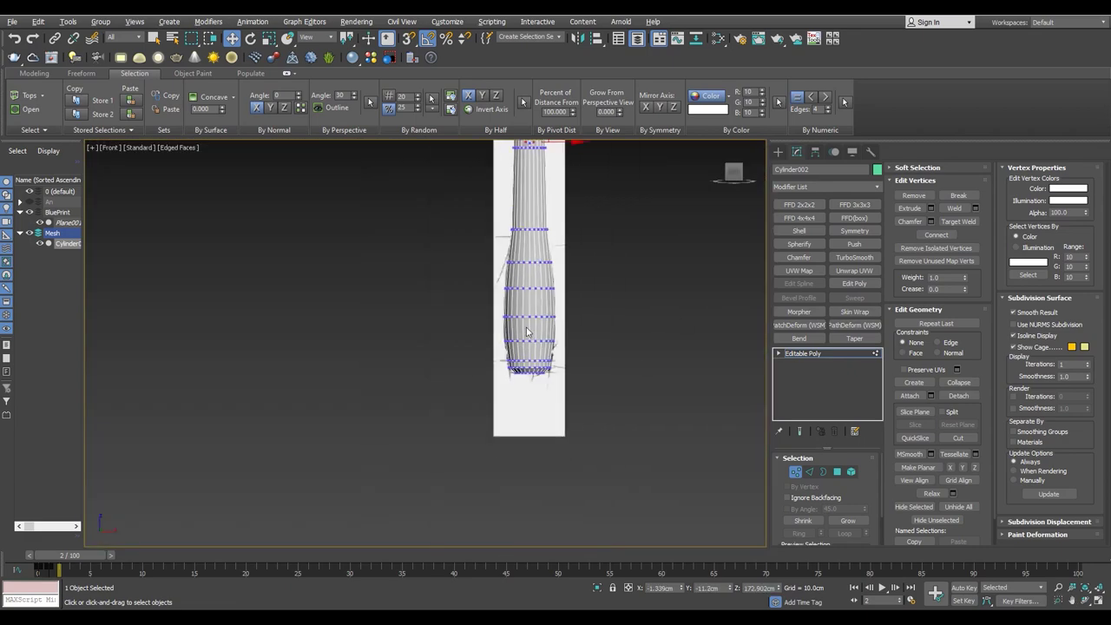
scroll(521, 347, "up", 3)
key("alt+w")
key("3")
key("alt+w")
scroll(448, 429, "down", 5)
key("3")
middle_click_drag(447, 428, 508, 414, "alt")
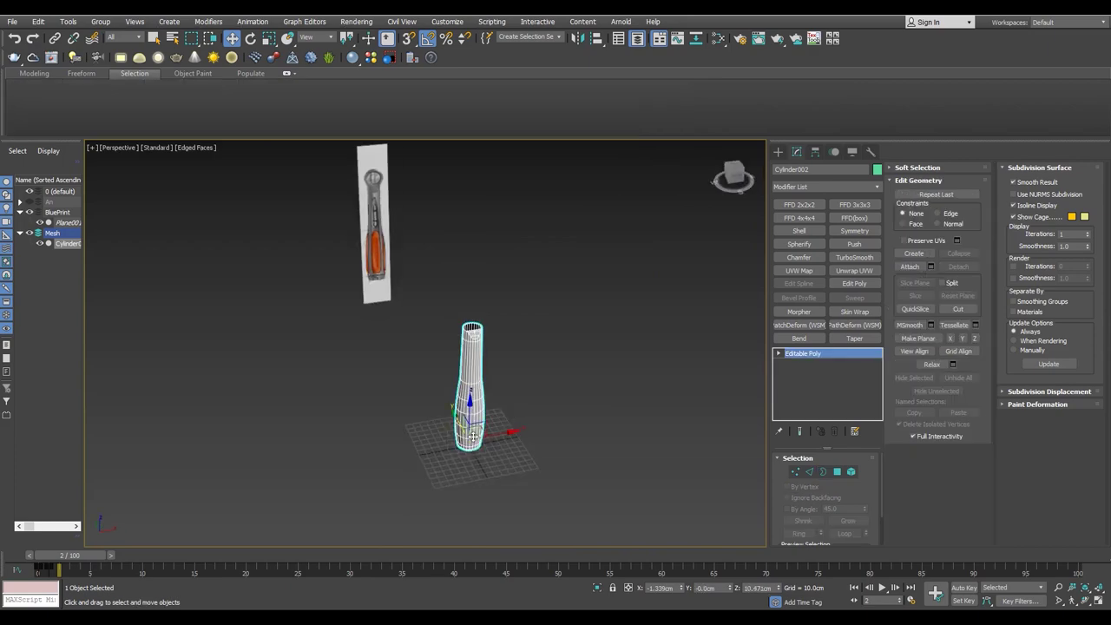
scroll(509, 414, "up", 2)
- Rotate an instanced copy of the handle 90° beside the original
key("e")
left_click_drag(499, 395, 479, 363, "shift")
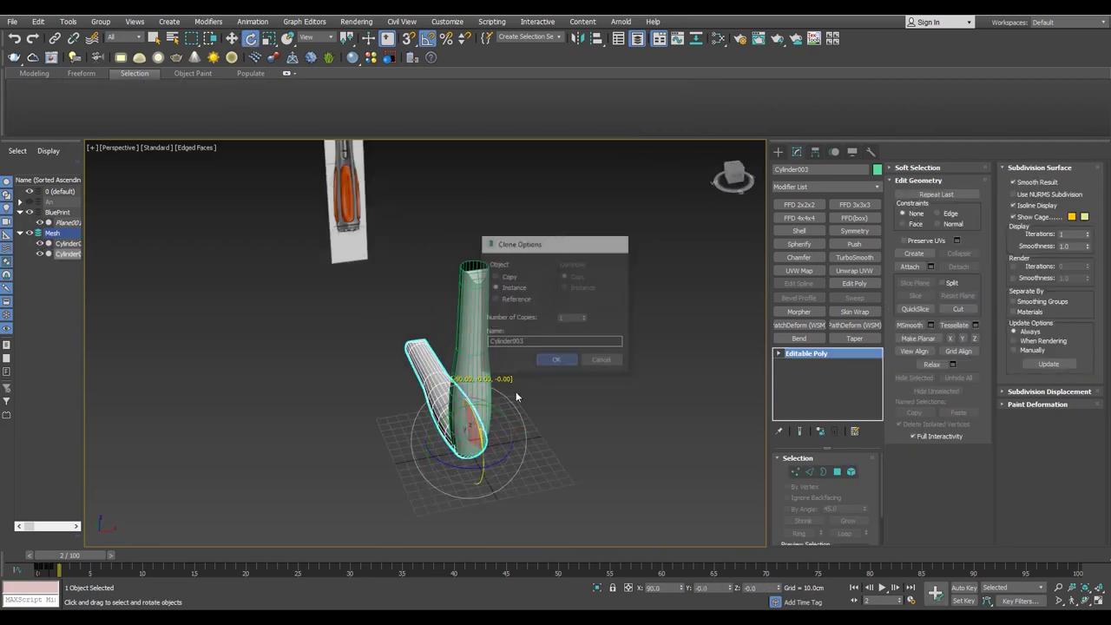
left_click(555, 360)
key("w")
key("z")
- Select the copy's open end border and ready it for scaling
key("3")
scroll(514, 310, "up", 5)
key("r")
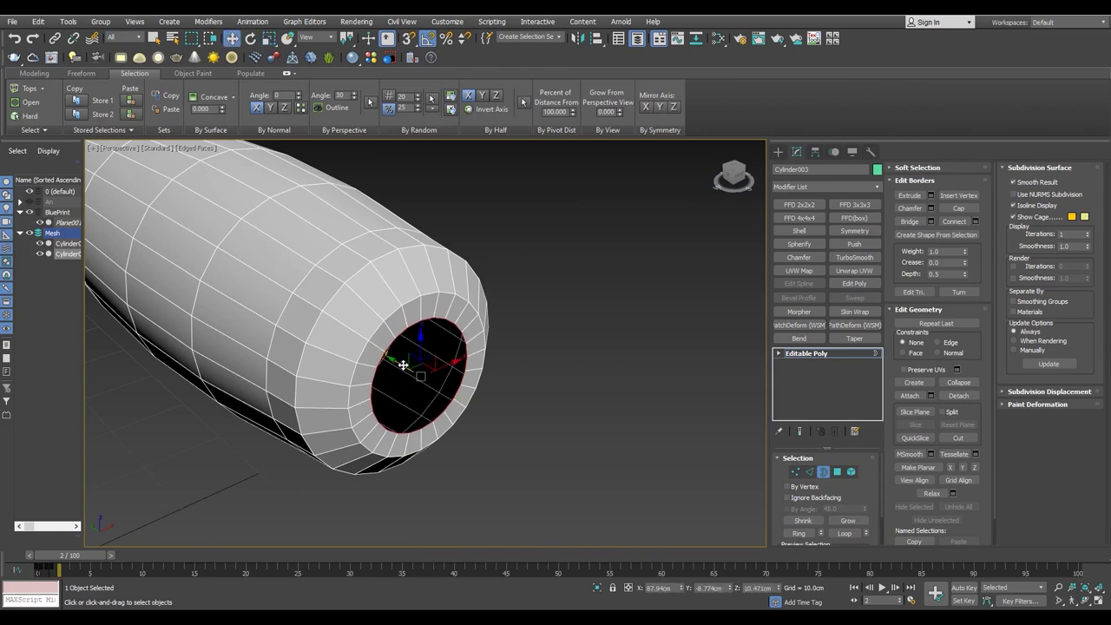
- Scale the open end's border inward and close it with a cap
left_click_drag(402, 364, 391, 363, "shift")
middle_click_drag(390, 363, 397, 372, "alt")
scroll(397, 372, "up", 3)
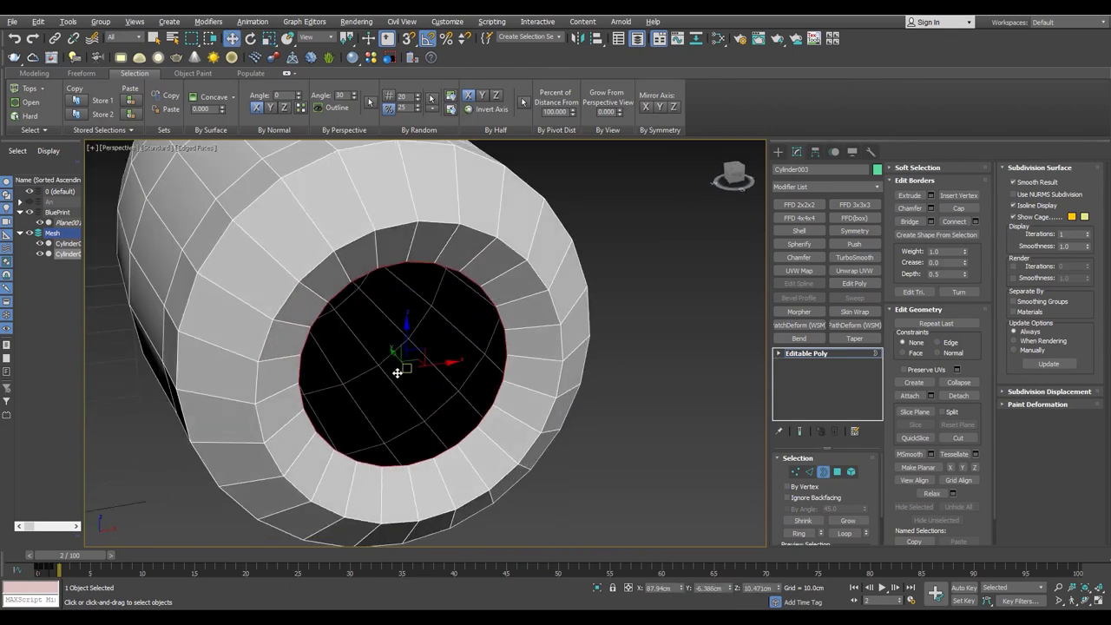
key("alt+p")
- Bevel the cap polygon inward with negative height and outline into a recessed socket
key("4")
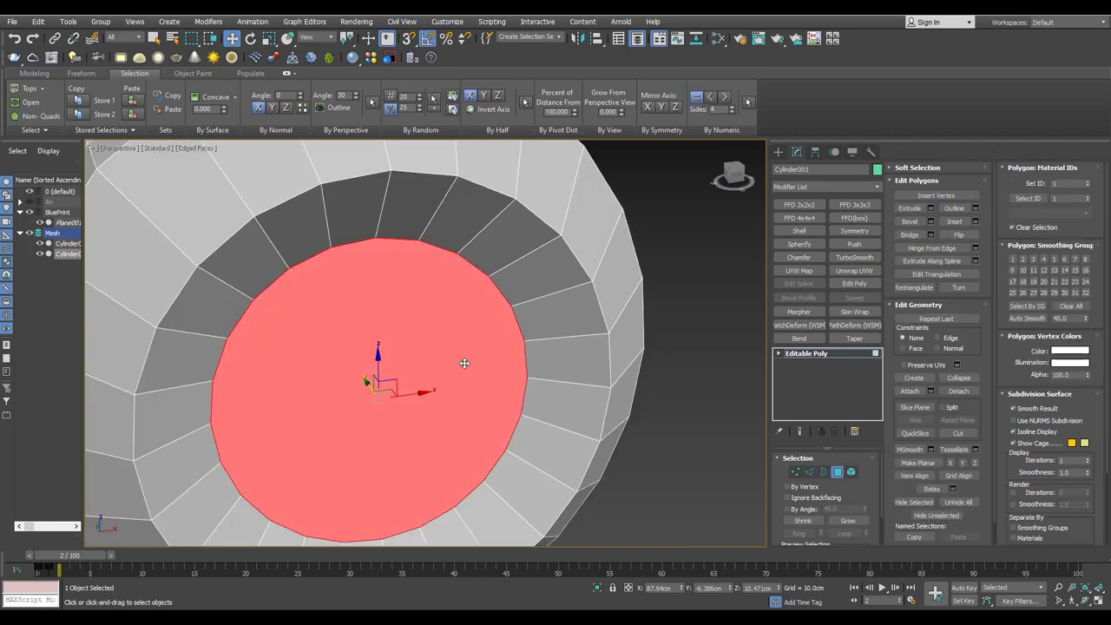
mouse_move(432, 367)
left_mouse_down()
mouse_move(432, 383)
mouse_move(433, 349)
left_mouse_up()
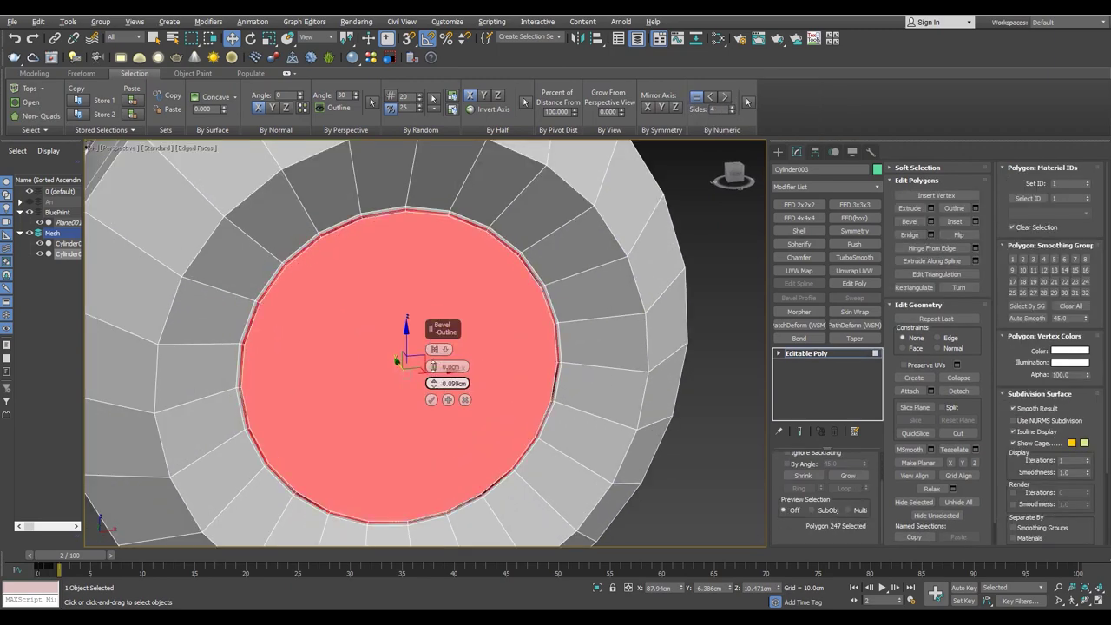
middle_click_drag(429, 365, 428, 416, "alt")
left_click_drag(433, 383, 429, 421)
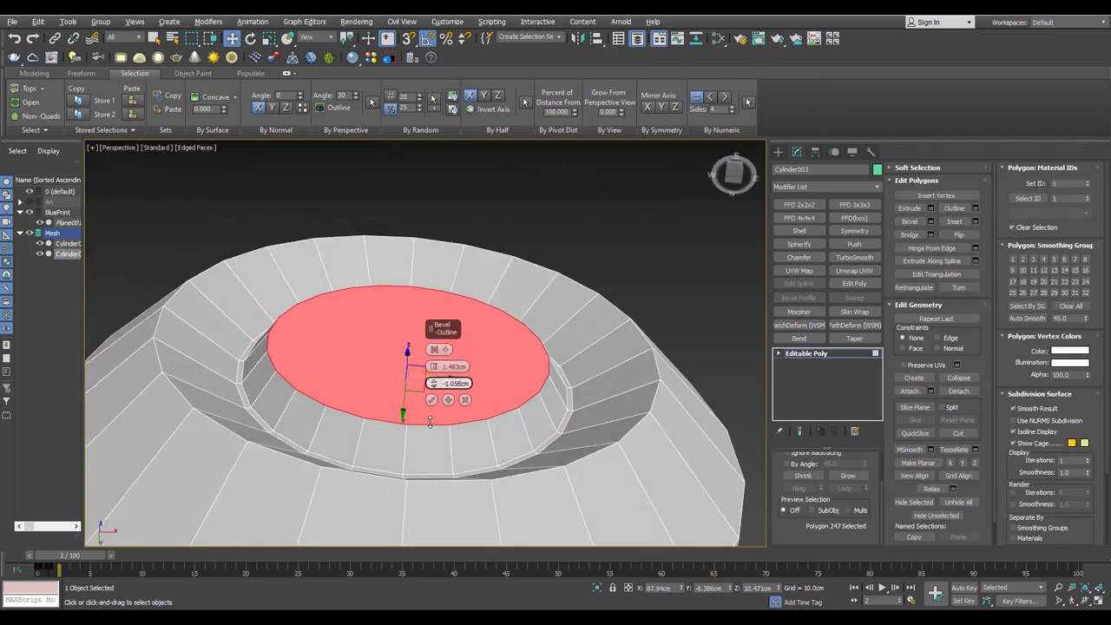
left_click_drag(439, 371, 432, 375)
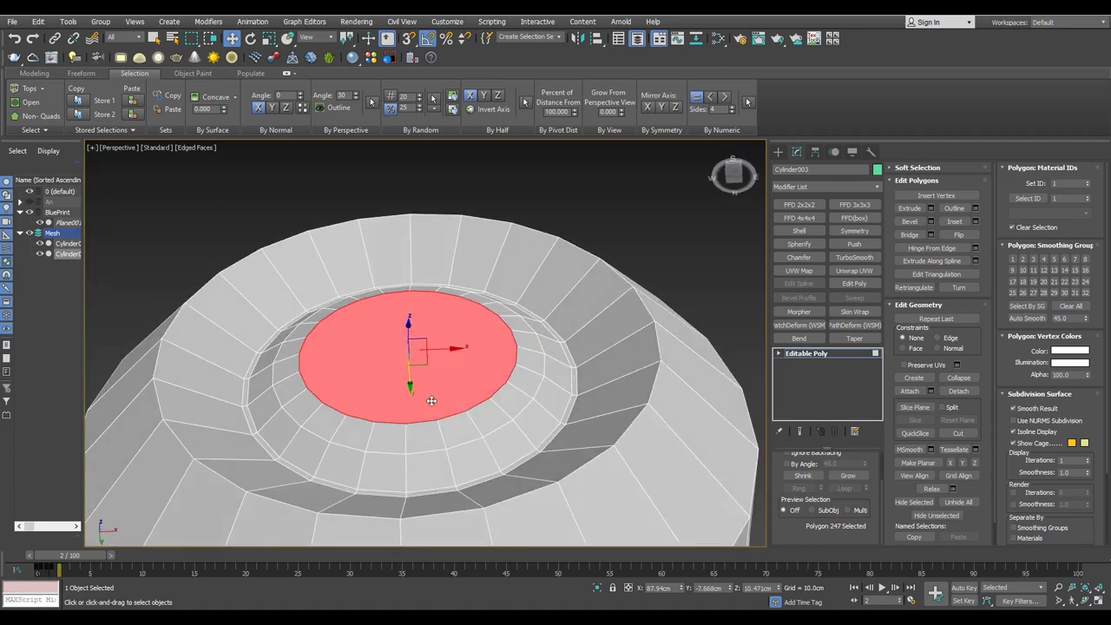
- Connect opposing cap edges with extra segments to cut the cap into a grid
key("1")
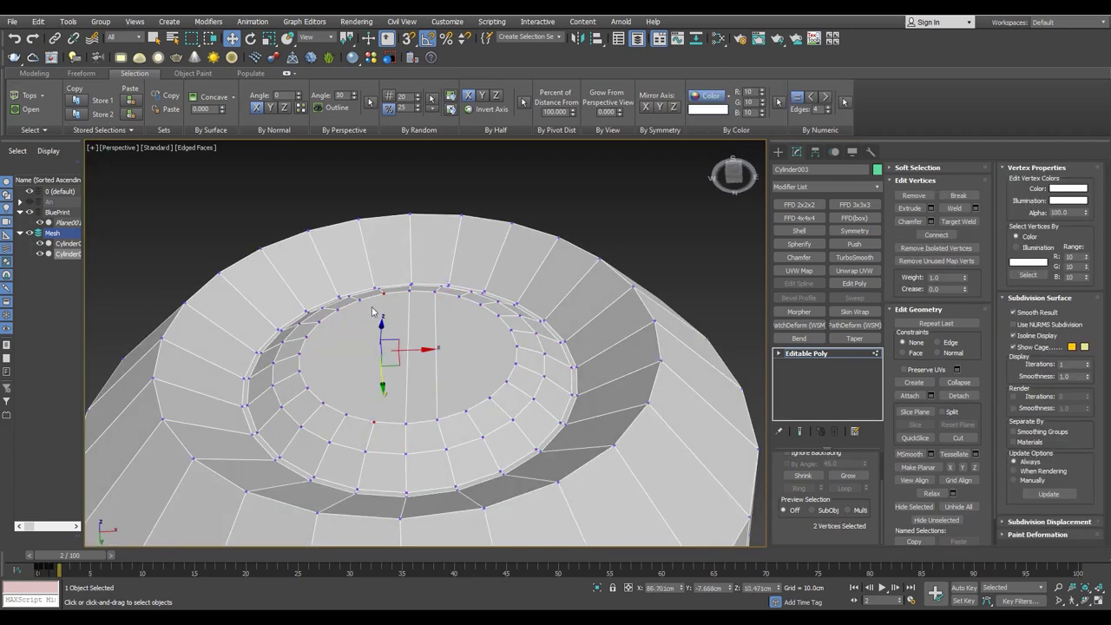
scroll(474, 355, "up", 2)
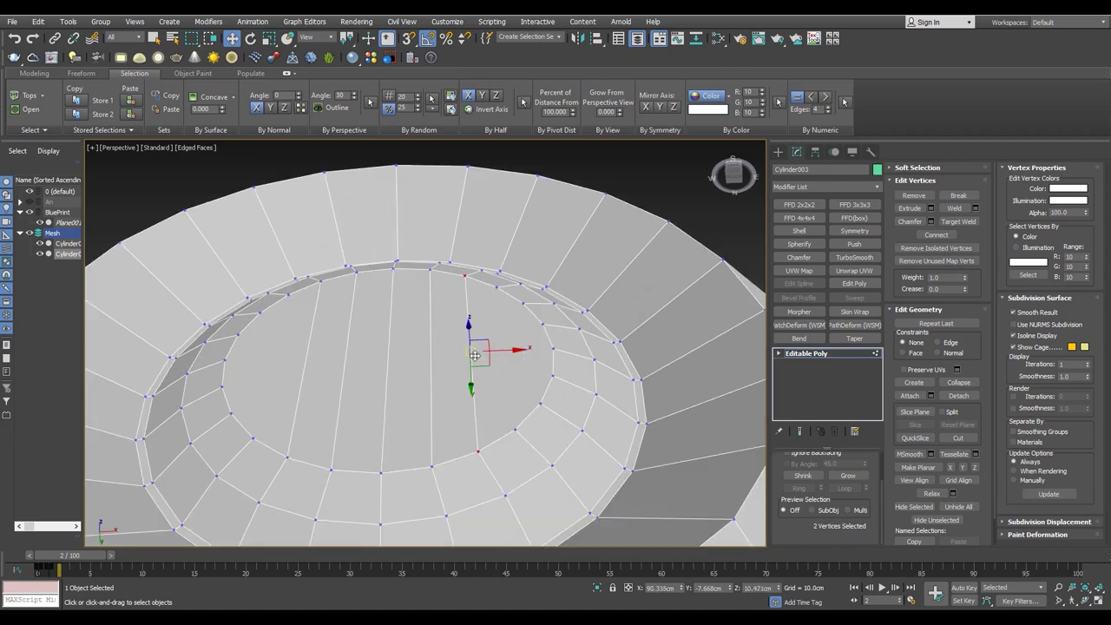
key("2")
middle_click_drag(479, 368, 434, 352, "alt")
key("ctrl+shift+e")
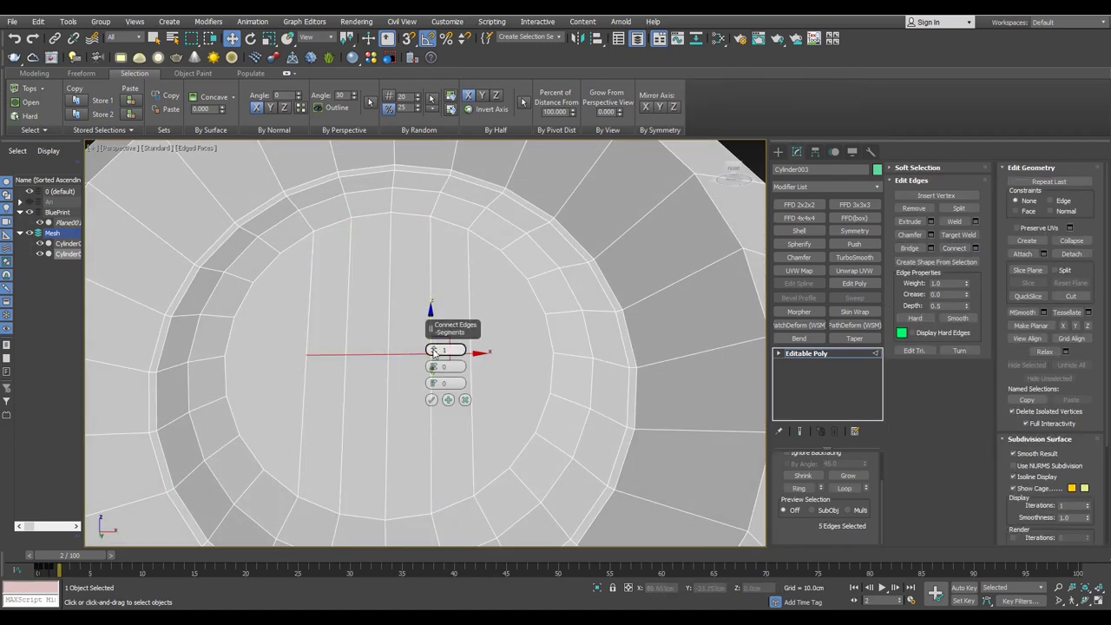
left_click_drag(433, 350, 433, 340)
- Select the central cap polygons and grow the selection, viewing in plain shaded mode
key("1")
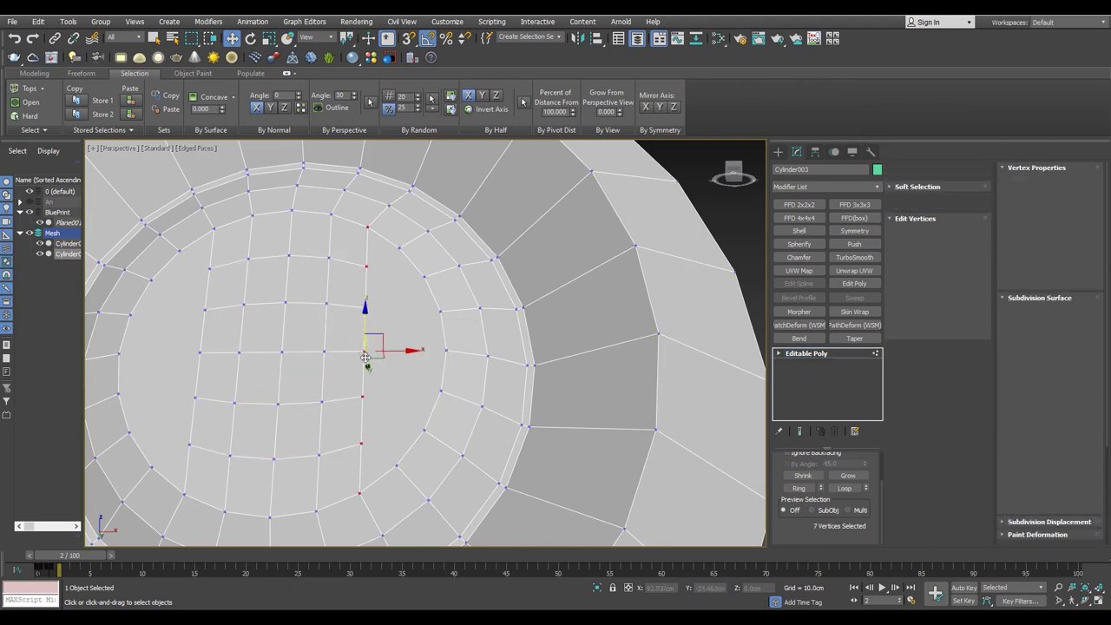
left_click(448, 351, "ctrl")
middle_click_drag(448, 350, 323, 347, "alt")
left_click(322, 348)
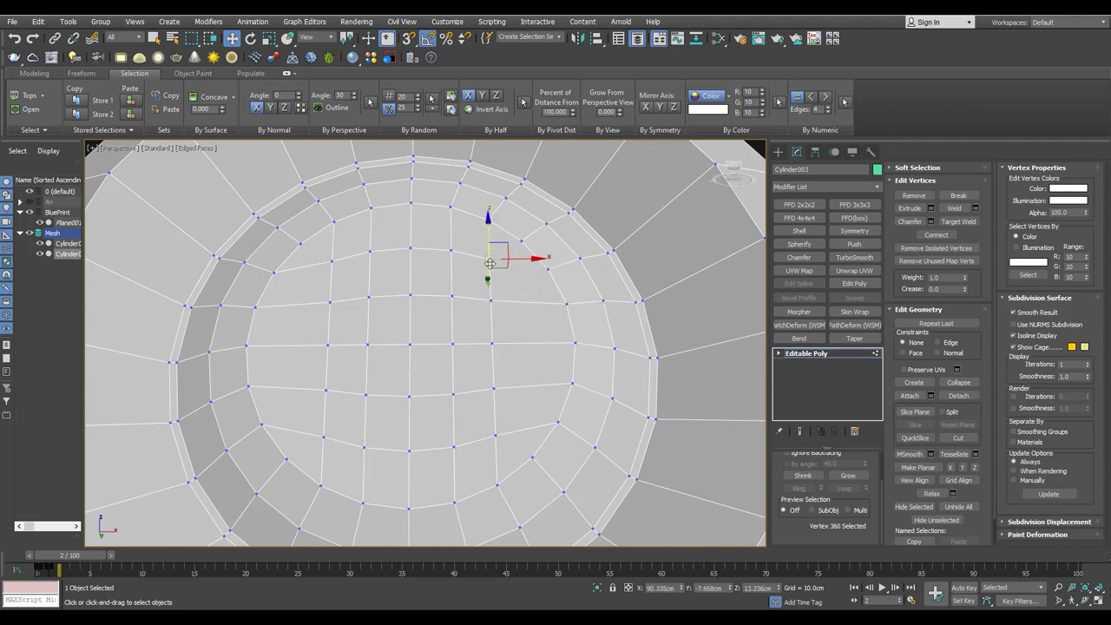
key("4")
left_click(411, 352)
left_click(848, 475)
mouse_move(679, 434)
middle_mouse_down("alt")
mouse_move(468, 371)
mouse_move(601, 338)
middle_mouse_up("alt")
key("F4")
scroll(602, 338, "down", 10)
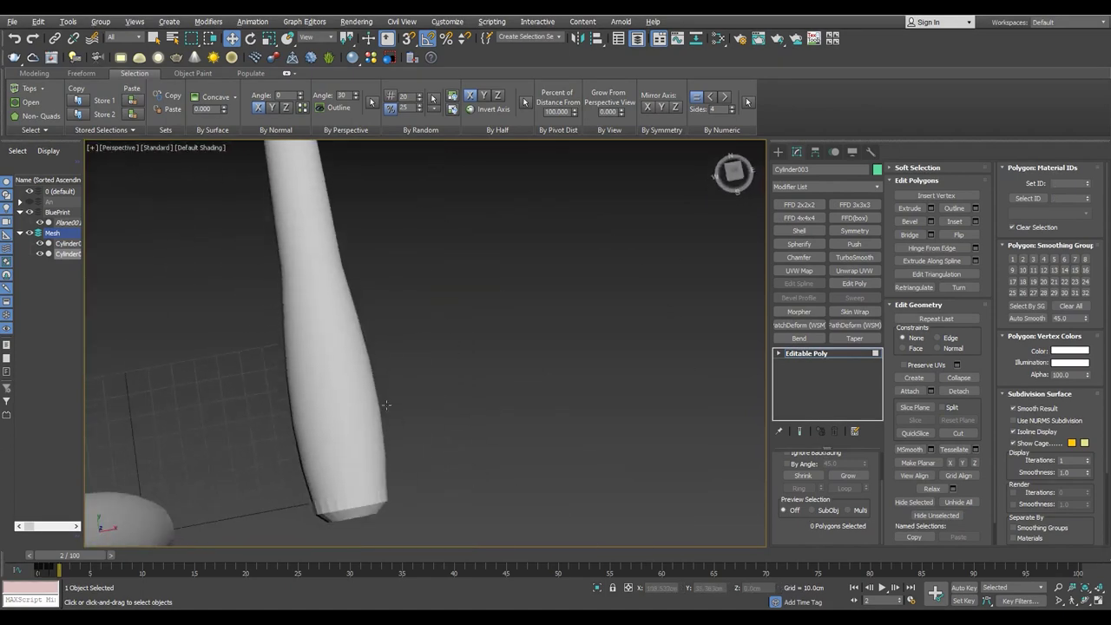
- Frame the original handle Cylinder002 in wireframe over the blueprint
middle_click_drag(489, 404, 361, 217, "alt")
key("F4")
key("z")
scroll(476, 327, "down", 3)
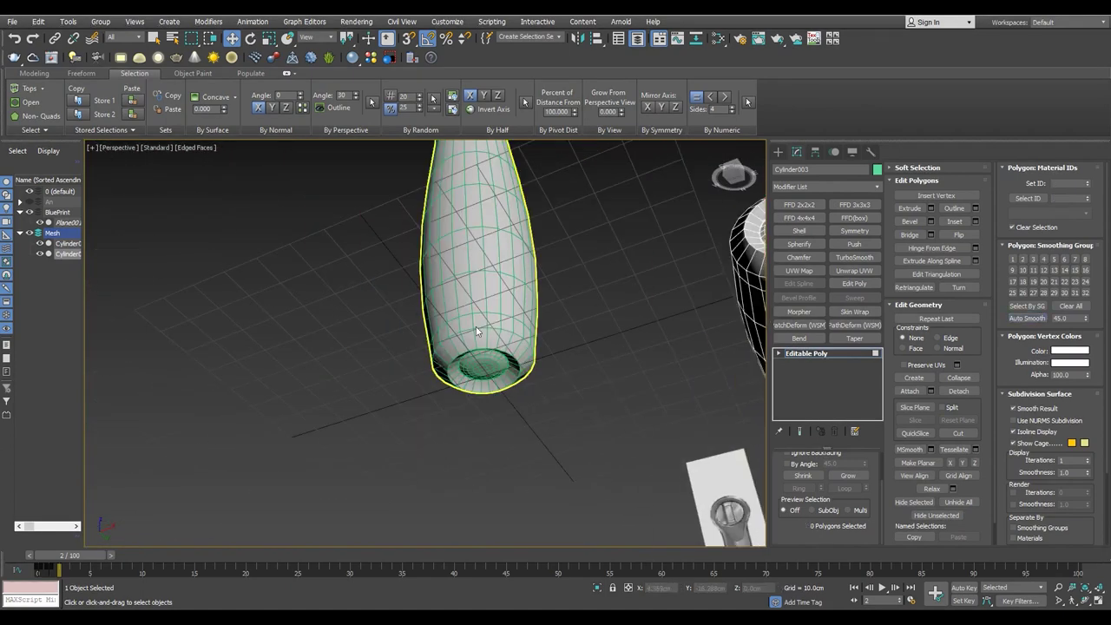
scroll(483, 376, "up", 3)
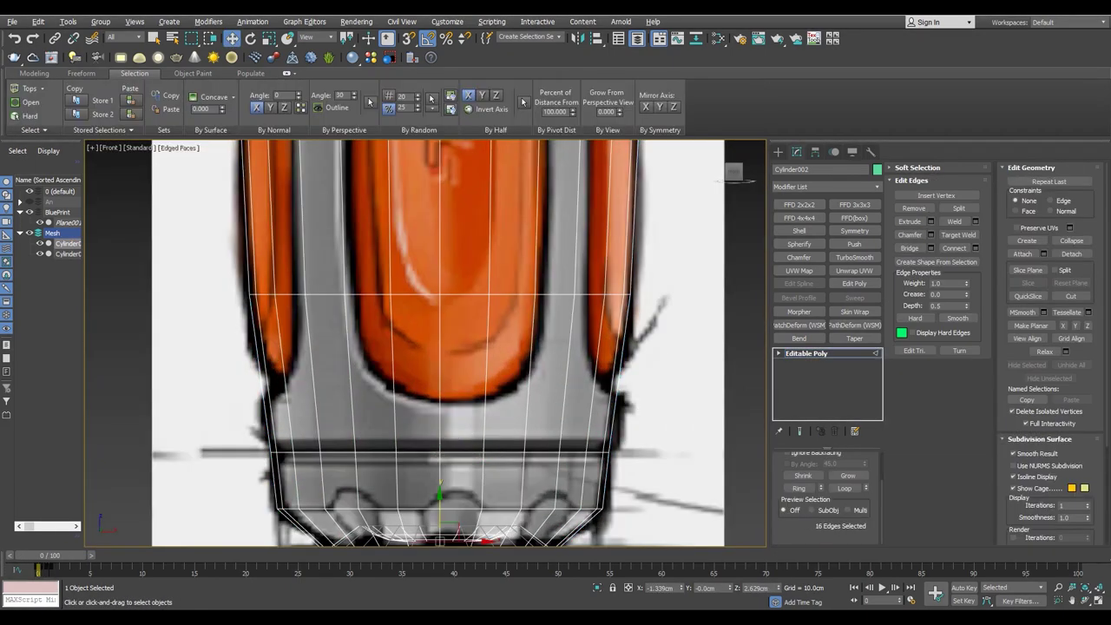
scroll(502, 407, "down", 2)
scroll(502, 407, "down", 1)
scroll(506, 375, "down", 4)
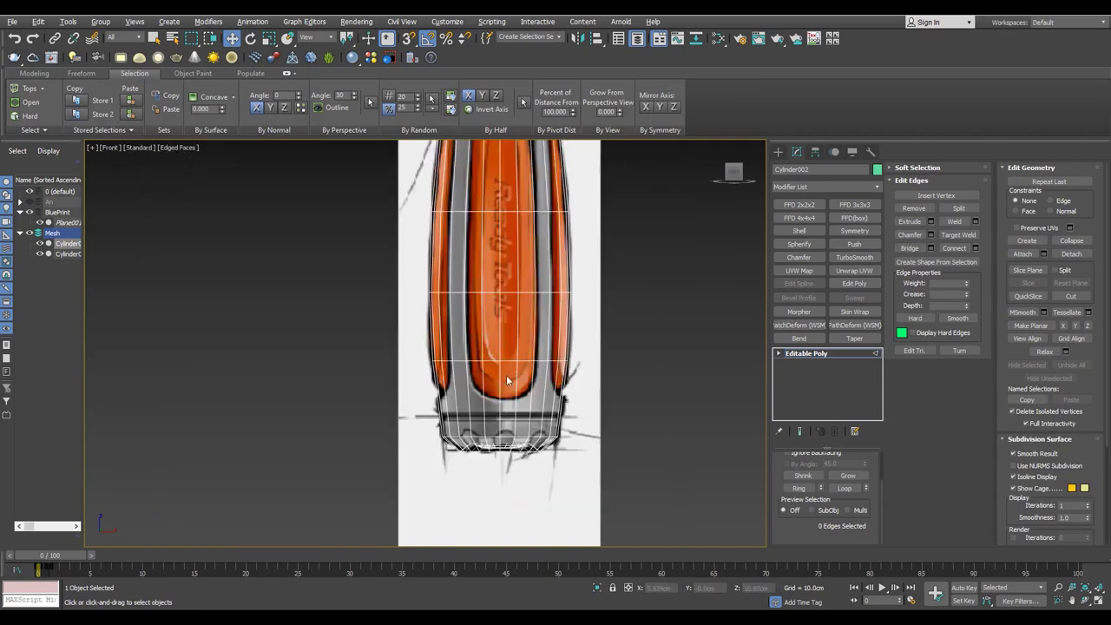
key("F3")
- Select a full edge loop around the handle, comparing shaded and wireframe views
double_click(487, 423)
scroll(484, 416, "down", 1)
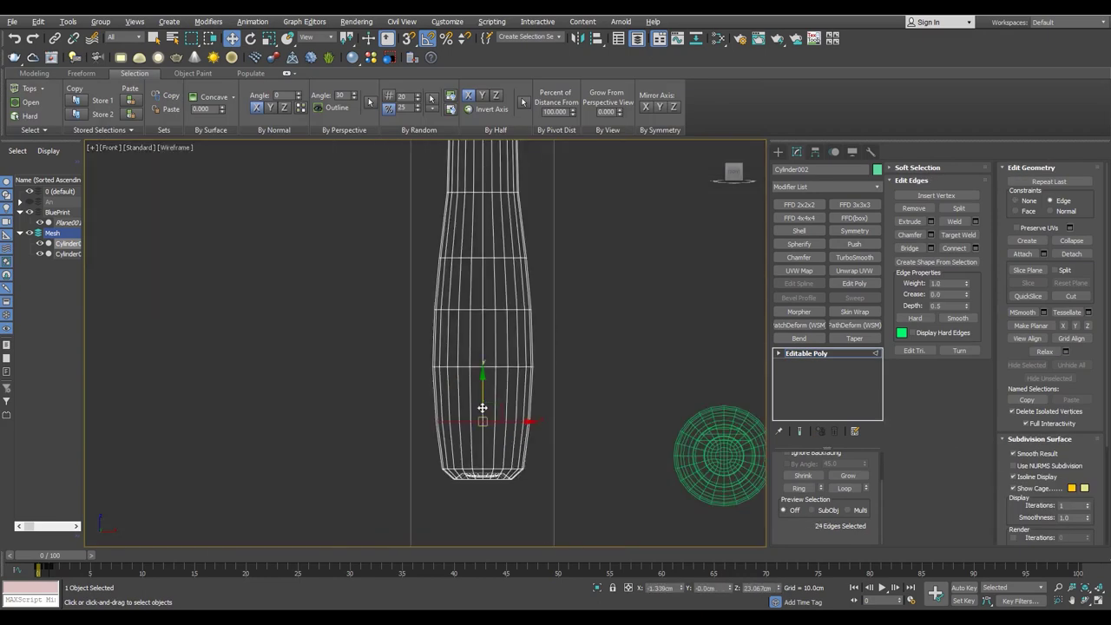
key("F3")
scroll(476, 403, "down", 2)
key("F3")
- Scale the edge loop to fit the blueprint silhouette, toggling wireframe to compare
key("r")
scroll(480, 387, "up", 3)
scroll(460, 330, "up", 2)
scroll(441, 282, "up", 1)
scroll(441, 282, "down", 3)
key("F3")
scroll(522, 377, "up", 3)
key("F3")
key("F3")
left_click(424, 354)
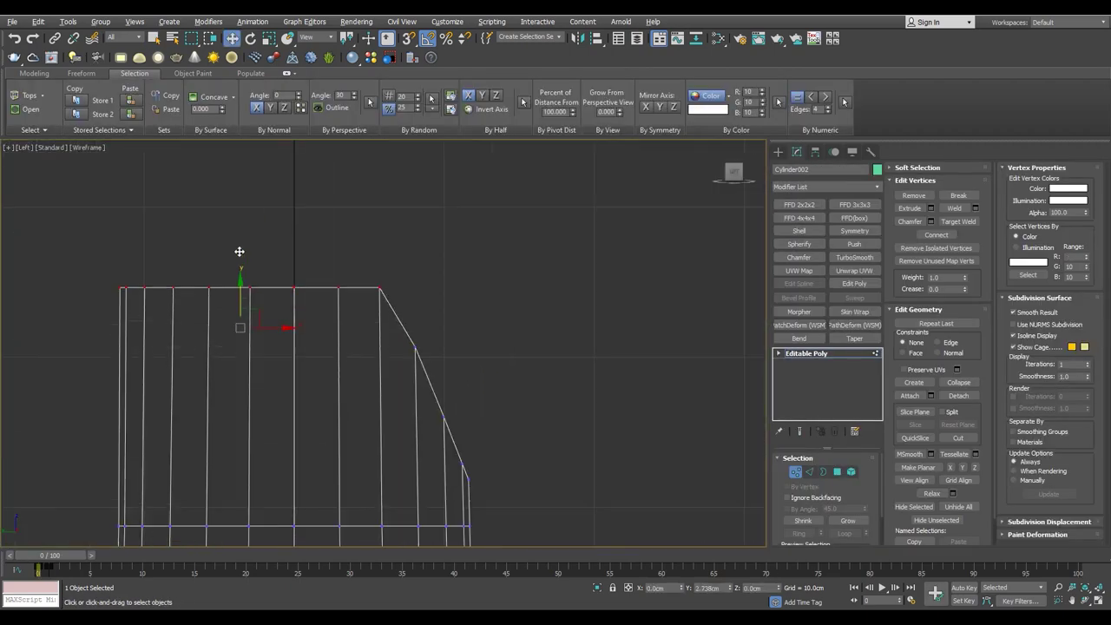
scroll(239, 253, "up", 2)
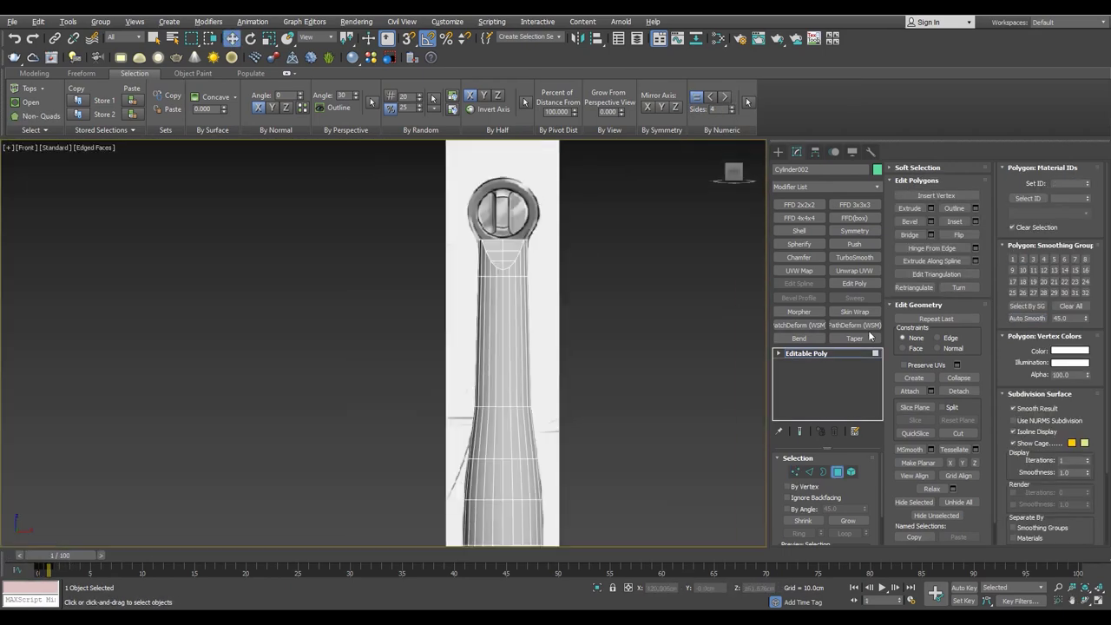
- Exit polygon editing of the handle and reselect Cylinder002
key("6")
left_click(638, 37)
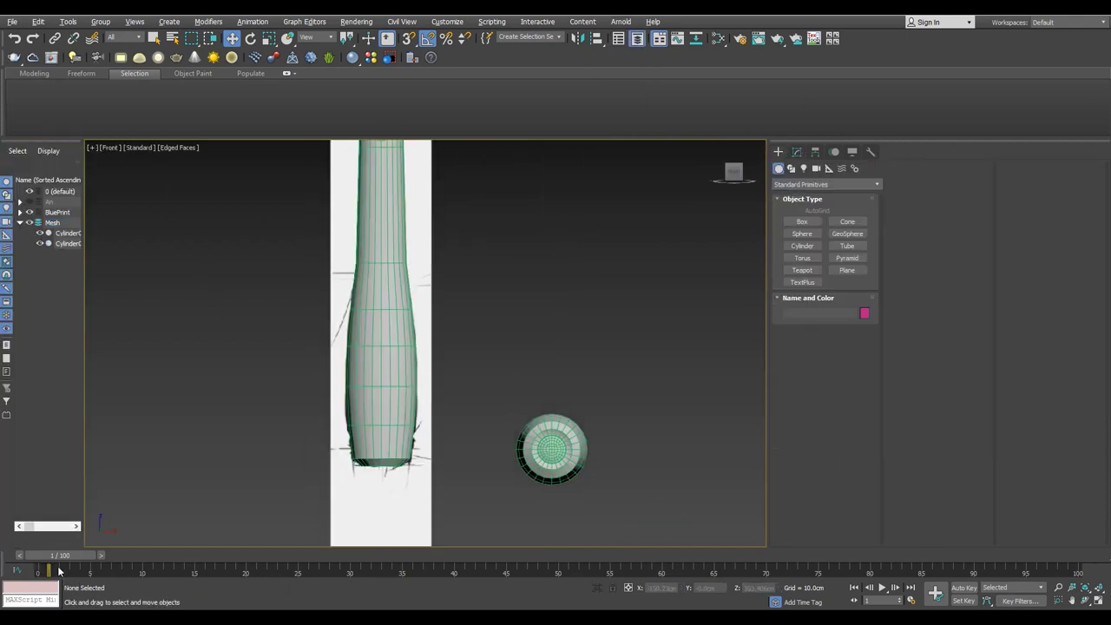
left_click(847, 270)
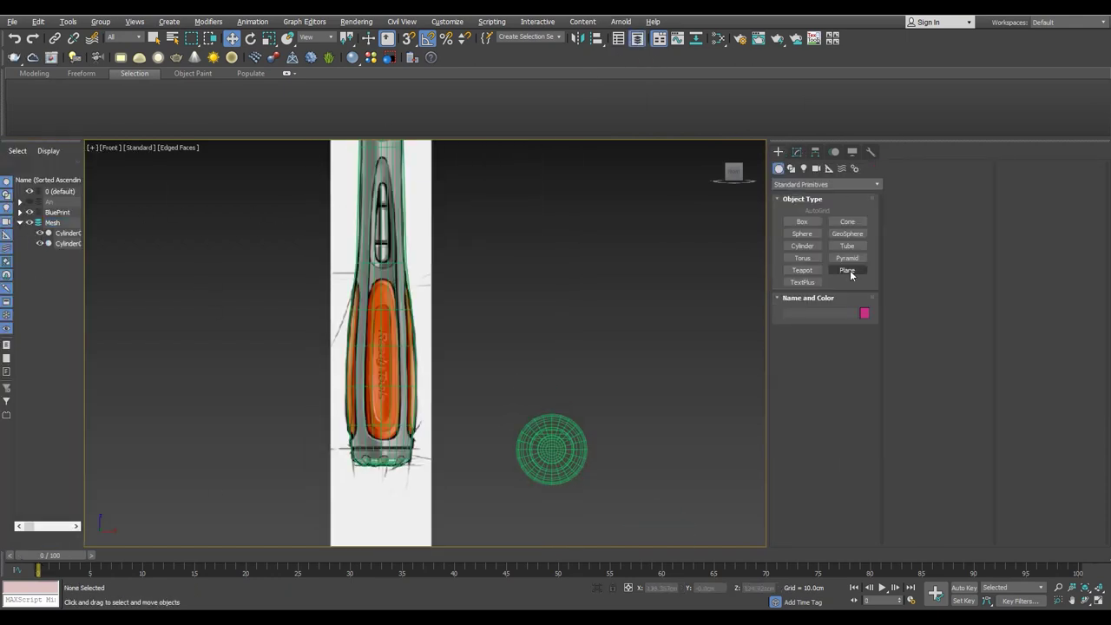
scroll(413, 233, "up", 5)
key("w")
left_click(385, 251)
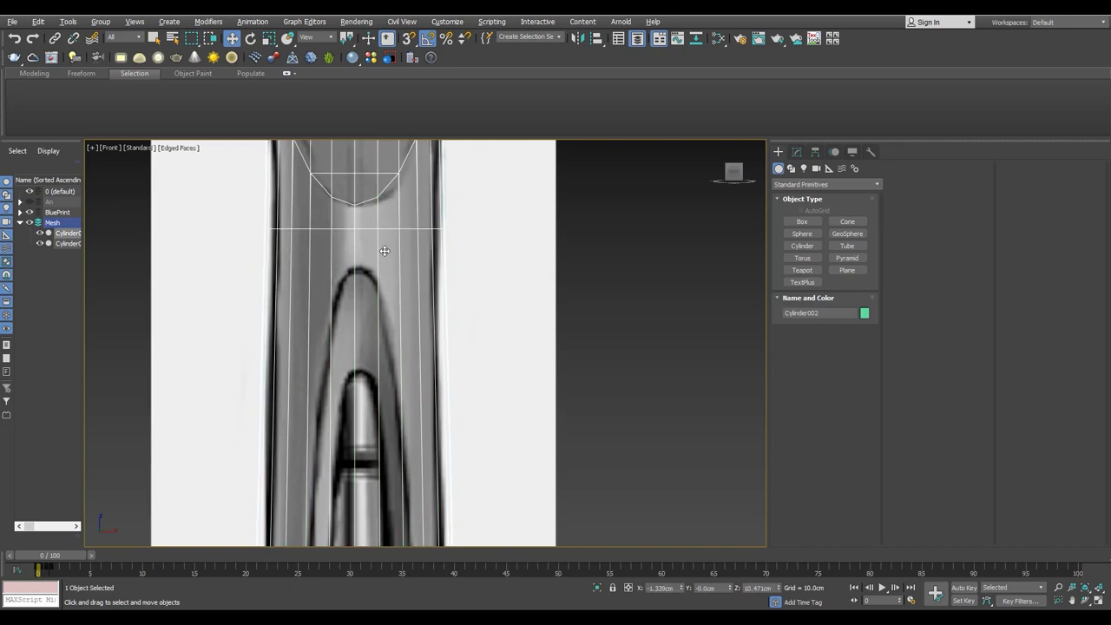
- Draw a circle over the lower orange grip and nudge it up along the grip
left_click(790, 169)
left_click(802, 243)
scroll(373, 364, "down", 2)
middle_click_drag(373, 425, 374, 382)
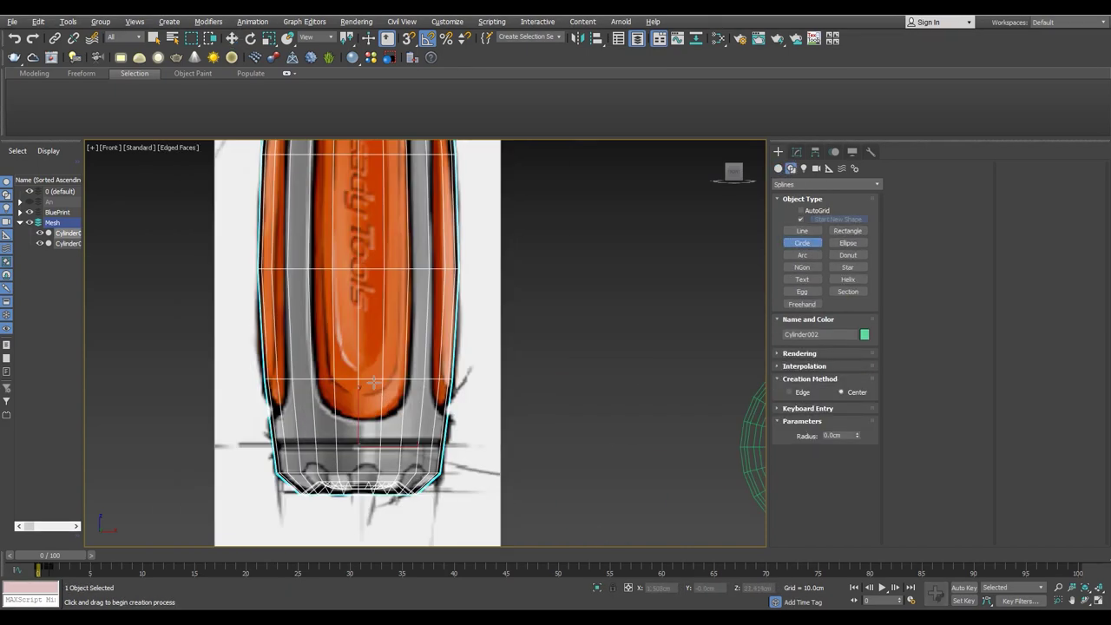
left_click_drag(358, 377, 359, 329)
left_click(812, 368)
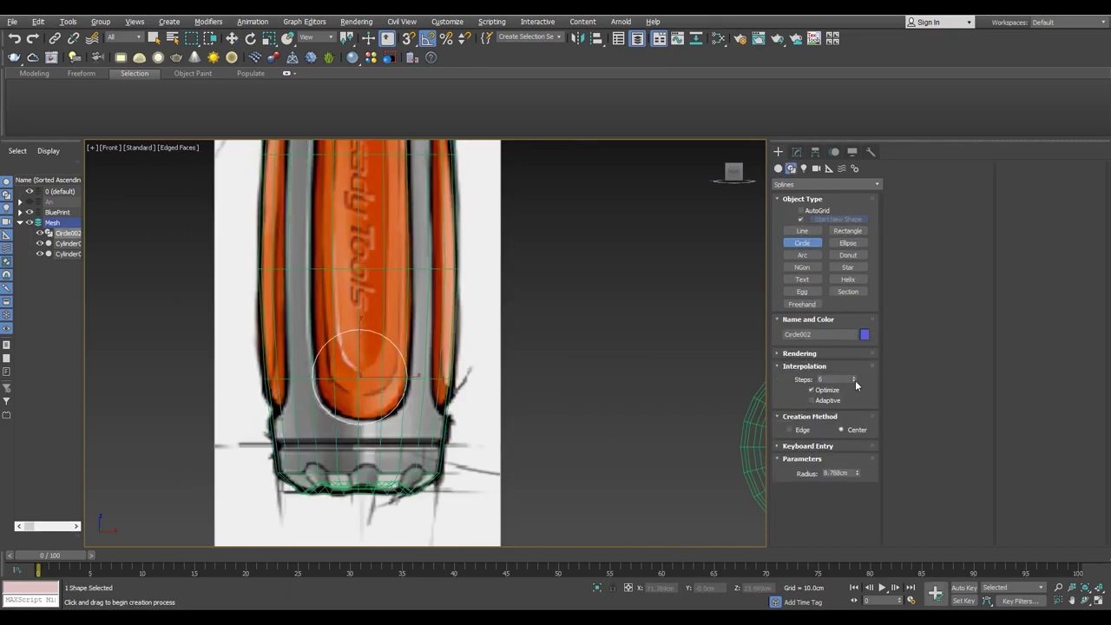
scroll(393, 387, "up", 3)
key("w")
left_click_drag(378, 332, 385, 321)
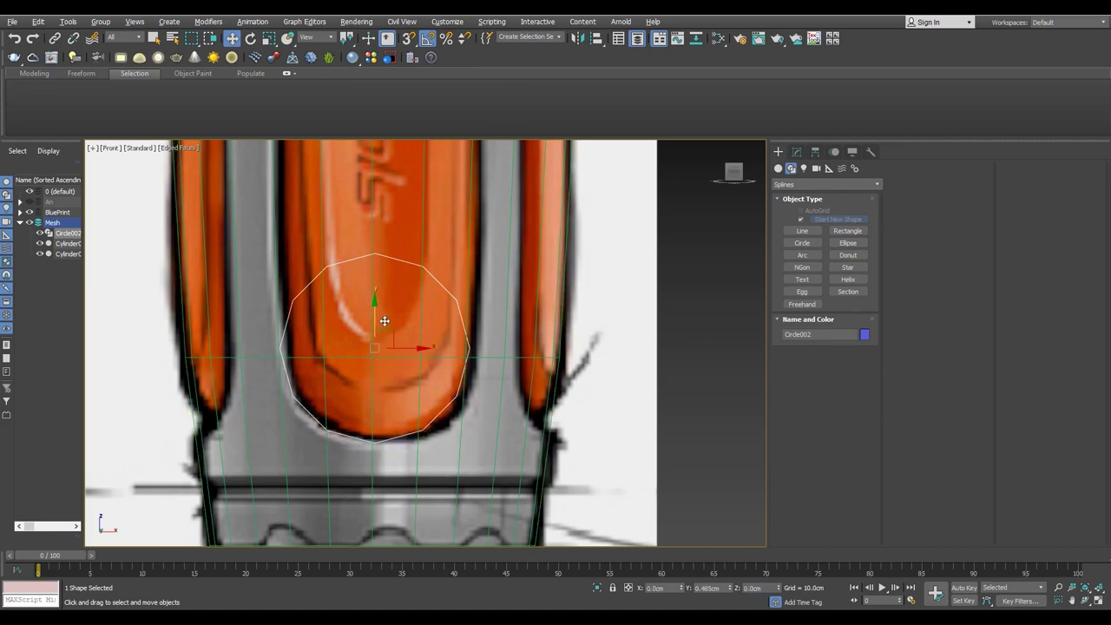
- Copy the circle up to the top of the grip as a second circle
scroll(386, 321, "down", 5)
scroll(390, 352, "up", 5)
scroll(387, 372, "down", 3)
scroll(384, 243, "up", 2)
scroll(373, 260, "down", 1)
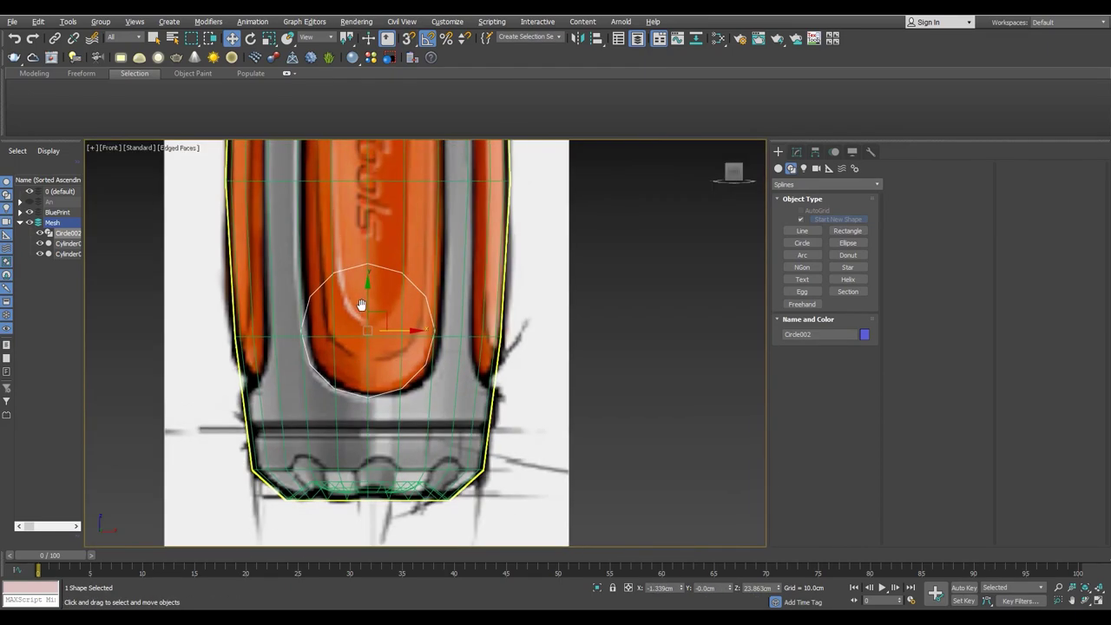
scroll(363, 308, "up", 2)
scroll(380, 306, "down", 2)
scroll(380, 306, "down", 3)
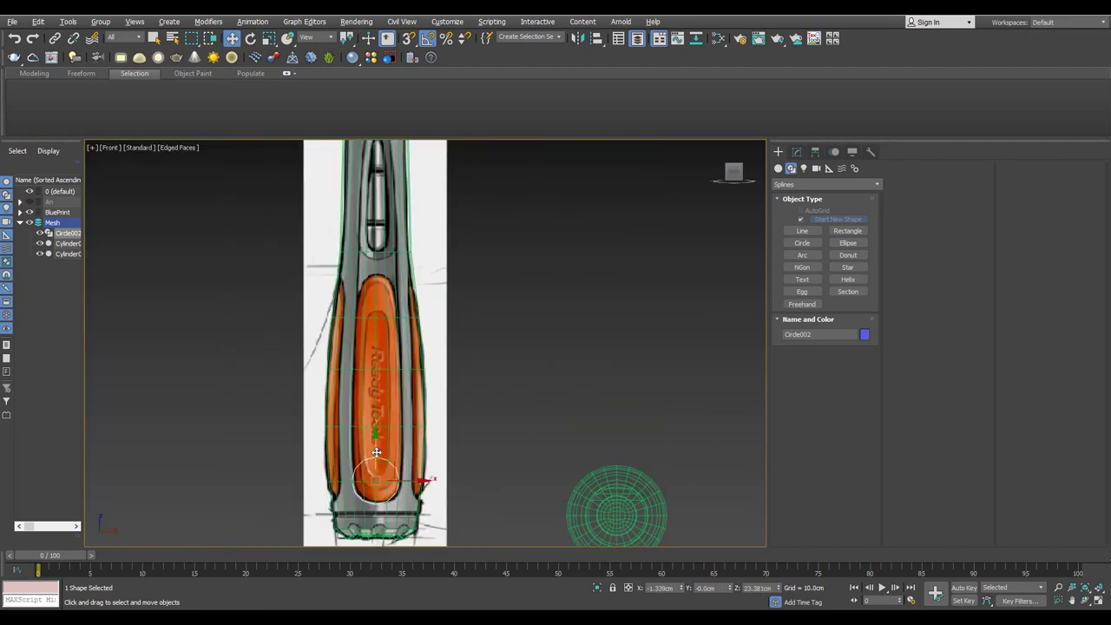
left_click_drag(374, 459, 376, 169, "shift")
key("Return")
- Open the new circle's modify settings and review the ellipse's placement over the slot
key("z")
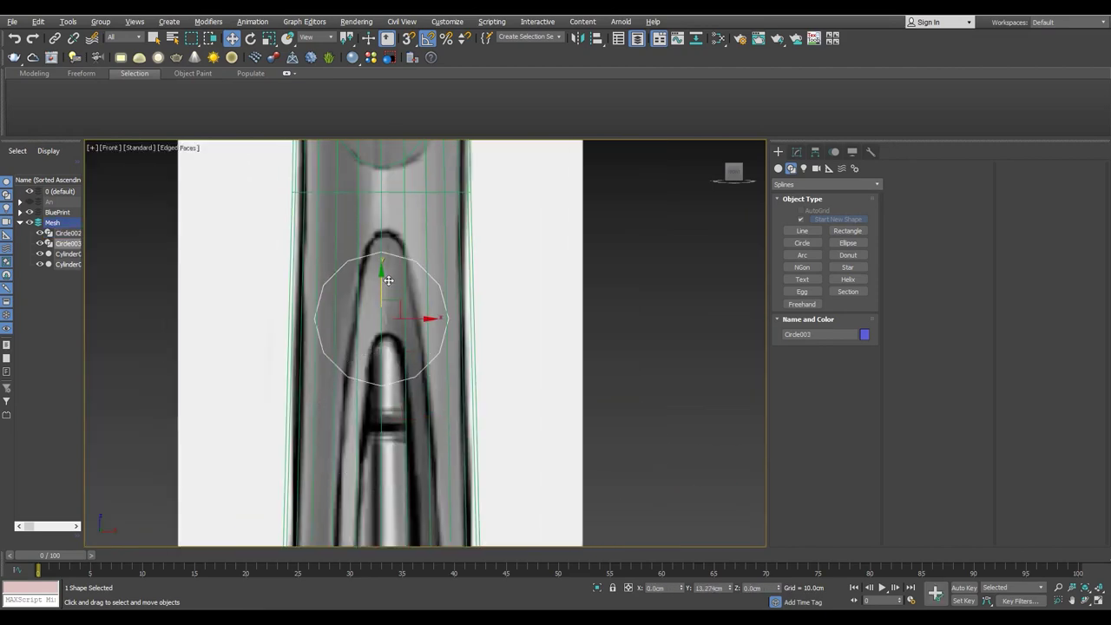
scroll(390, 247, "up", 3)
left_click(797, 152)
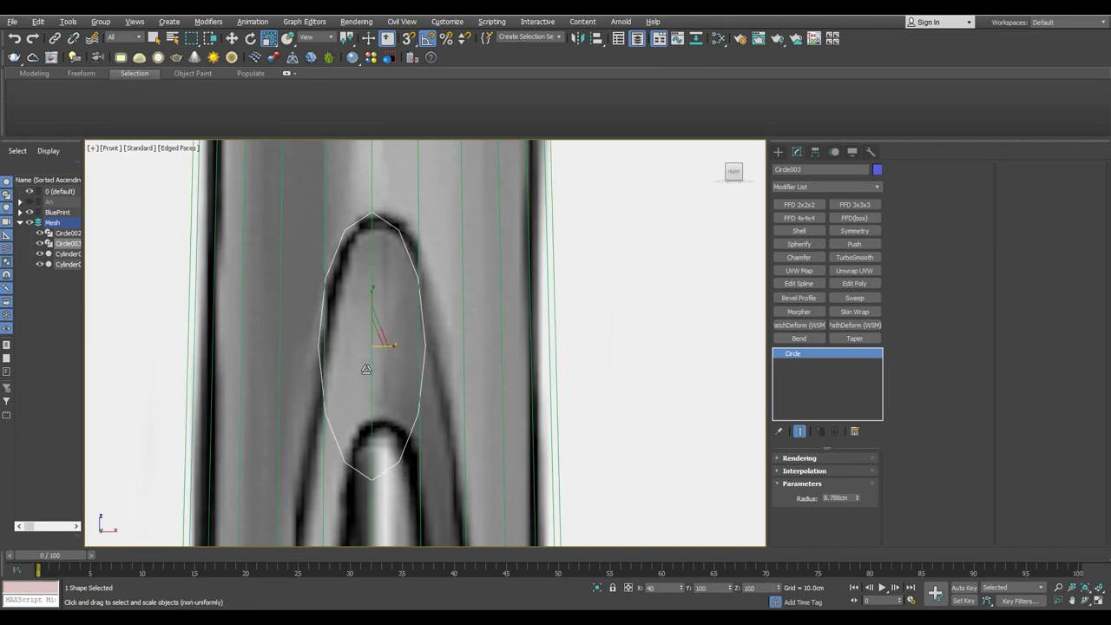
scroll(367, 369, "down", 4)
middle_click_drag(414, 458, 434, 261)
scroll(434, 347, "up", 3)
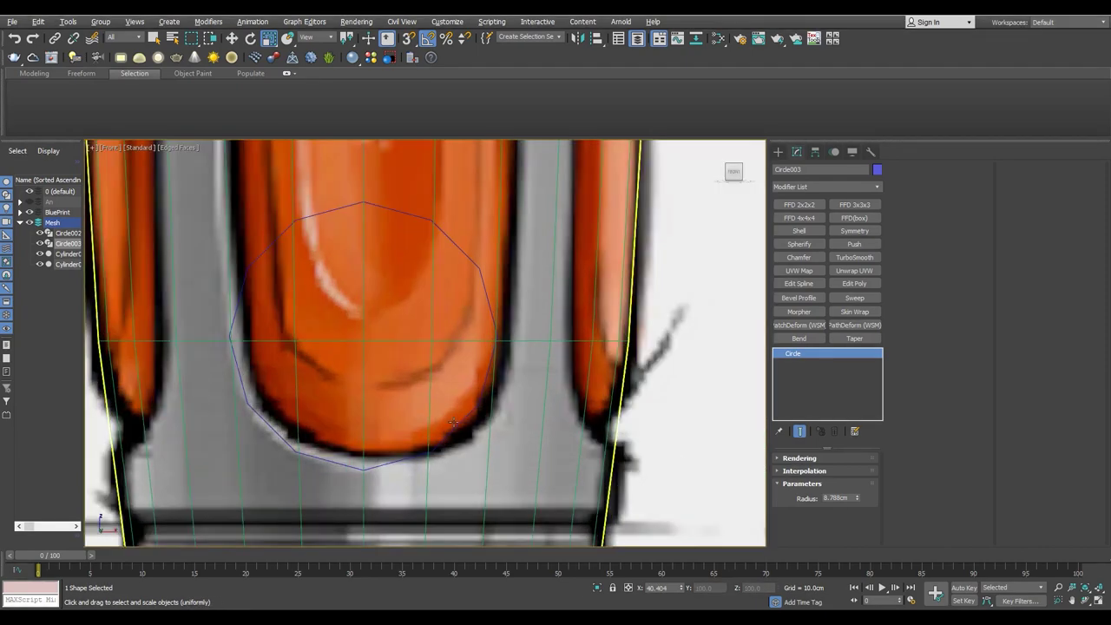
scroll(453, 416, "down", 4)
scroll(469, 191, "up", 4)
mouse_move(452, 521)
middle_mouse_down()
mouse_move(443, 217)
mouse_move(424, 354)
middle_mouse_up()
scroll(424, 353, "down", 4)
middle_click_drag(433, 217, 434, 538)
middle_click_drag(434, 434, 416, 295)
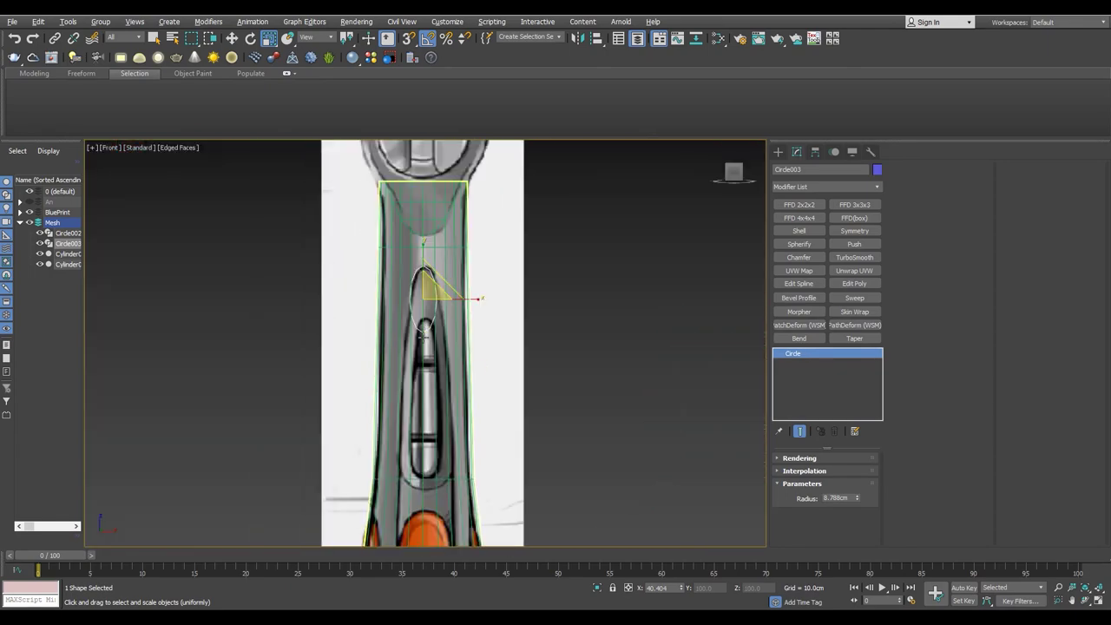
scroll(394, 334, "up", 4)
scroll(395, 334, "up", 1)
scroll(364, 260, "down", 3)
scroll(302, 310, "down", 2)
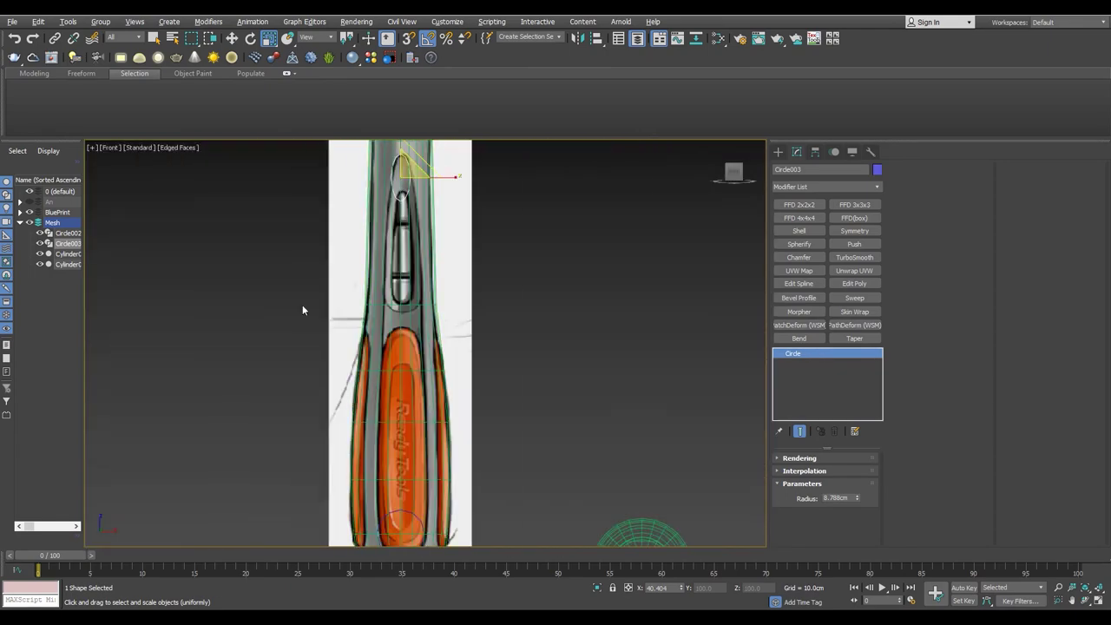
- Add Circle002 to the selection and apply Edit Poly to both circles, shown in wireframe
left_click(70, 233, "ctrl")
scroll(370, 333, "down", 2)
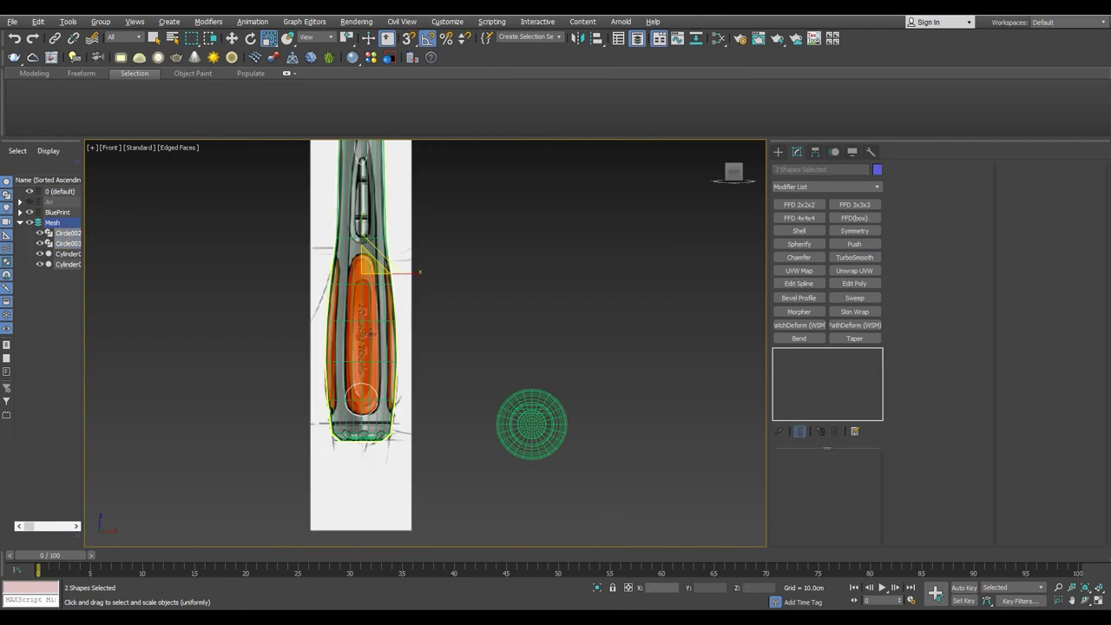
left_click(850, 284)
scroll(476, 390, "up", 3)
key("F3")
scroll(433, 347, "down", 3)
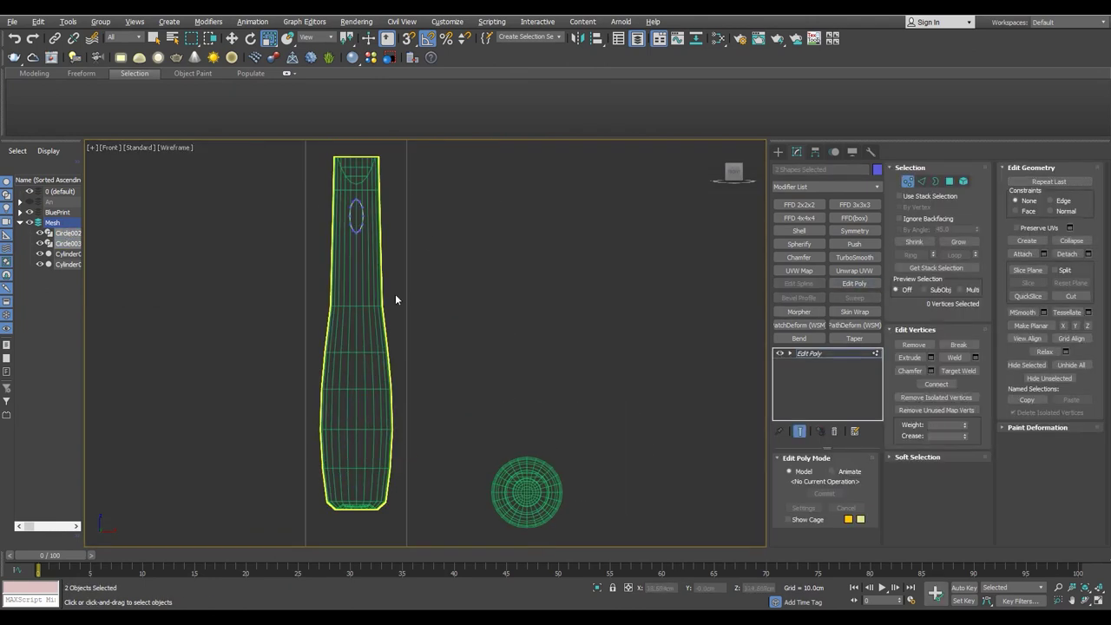
- Select a group of the ellipse's vertices and centre the view on it
scroll(356, 365, "up", 5)
scroll(386, 418, "down", 3)
key("F3")
scroll(356, 365, "up", 4)
key("F3")
middle_click_drag(392, 360, 306, 462)
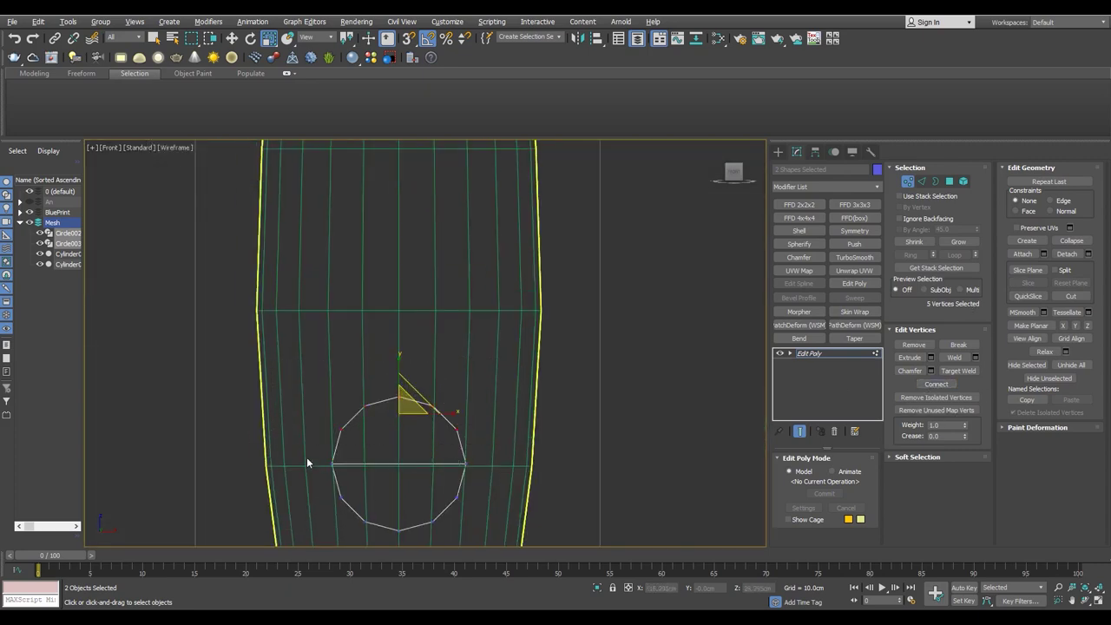
key("shift+z")
key("shift+z")
- Convert the ellipse to an editable poly, work on it in isolation, then end isolation
key("ctrl+z")
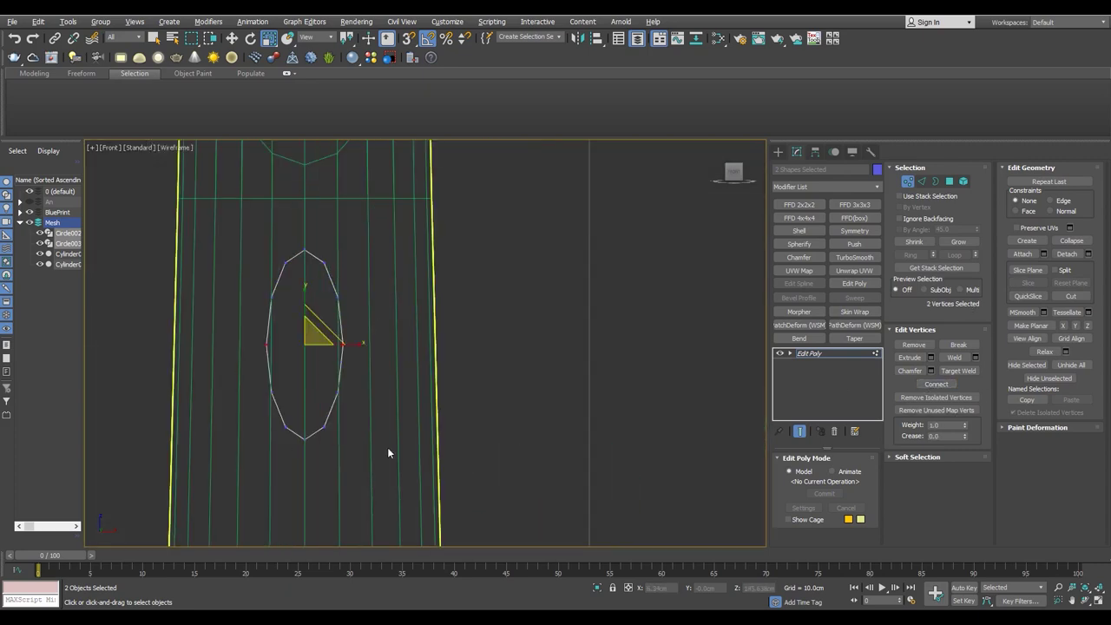
key("ctrl+z")
key("ctrl+z")
key("ctrl+z")
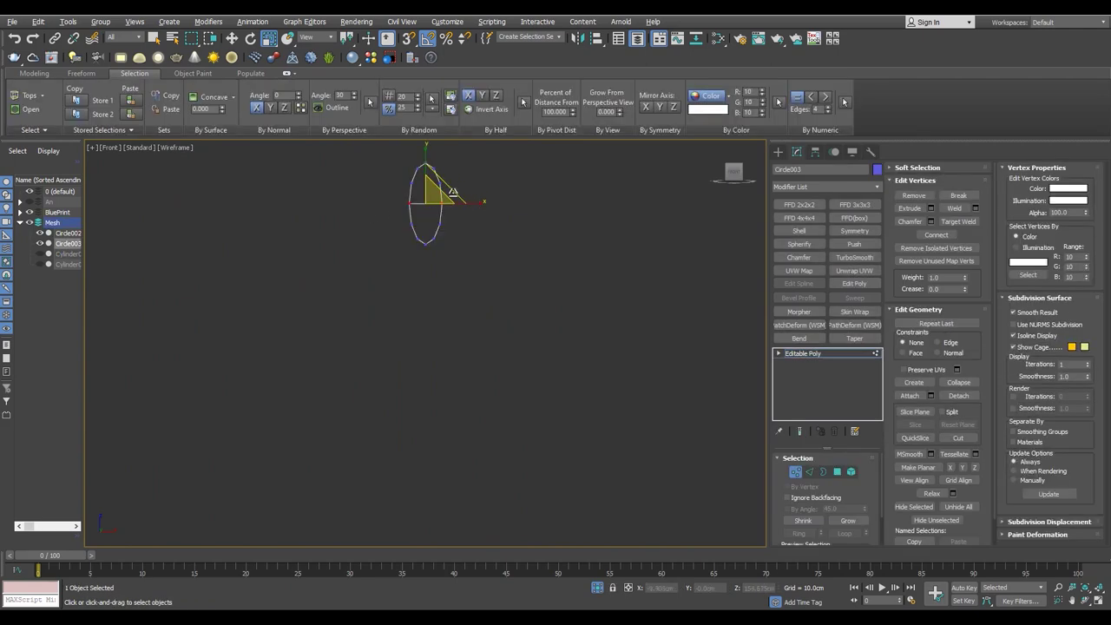
key("ctrl+z")
key("ctrl+z")
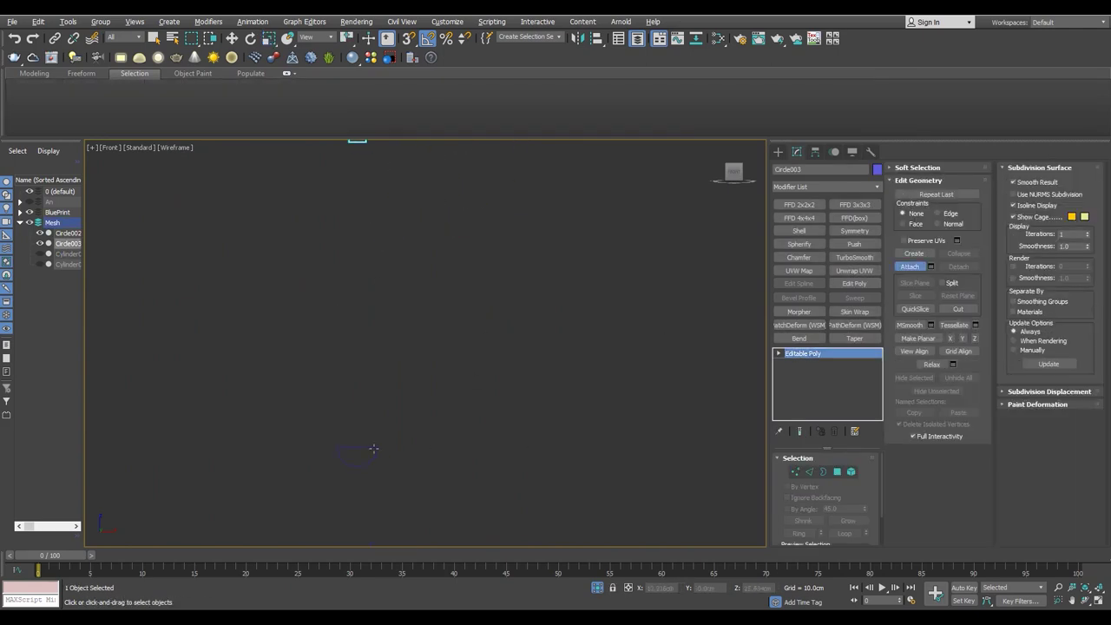
key("ctrl+z")
key("ctrl+z")
key("ctrl+z")
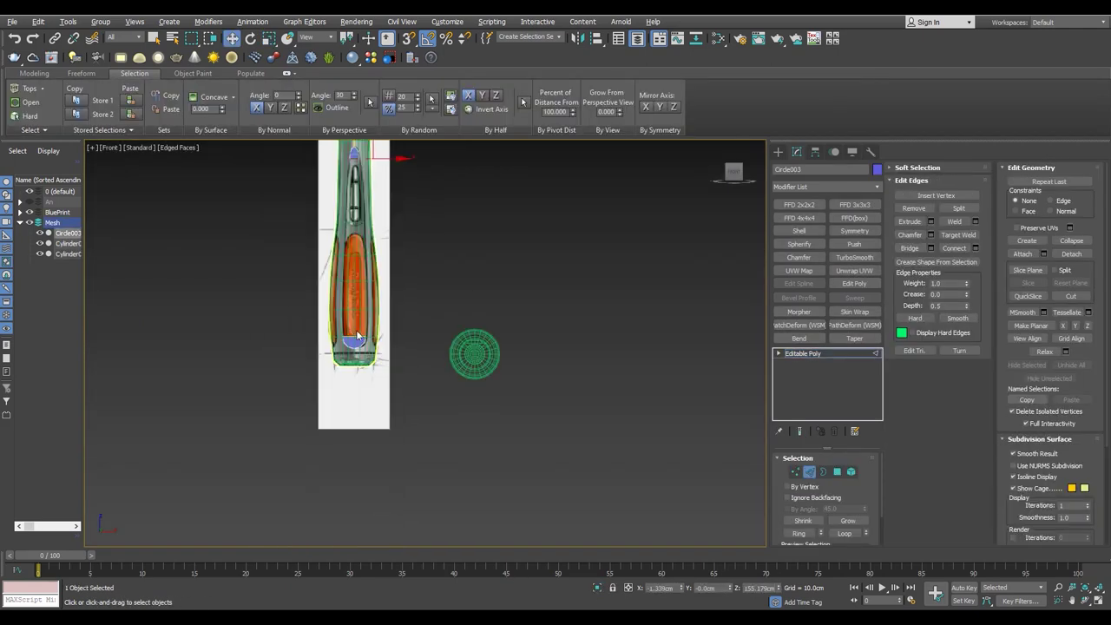
key("ctrl+z")
- Close the material editor and switch Circle003 to vertex, then edge, editing
key("m")
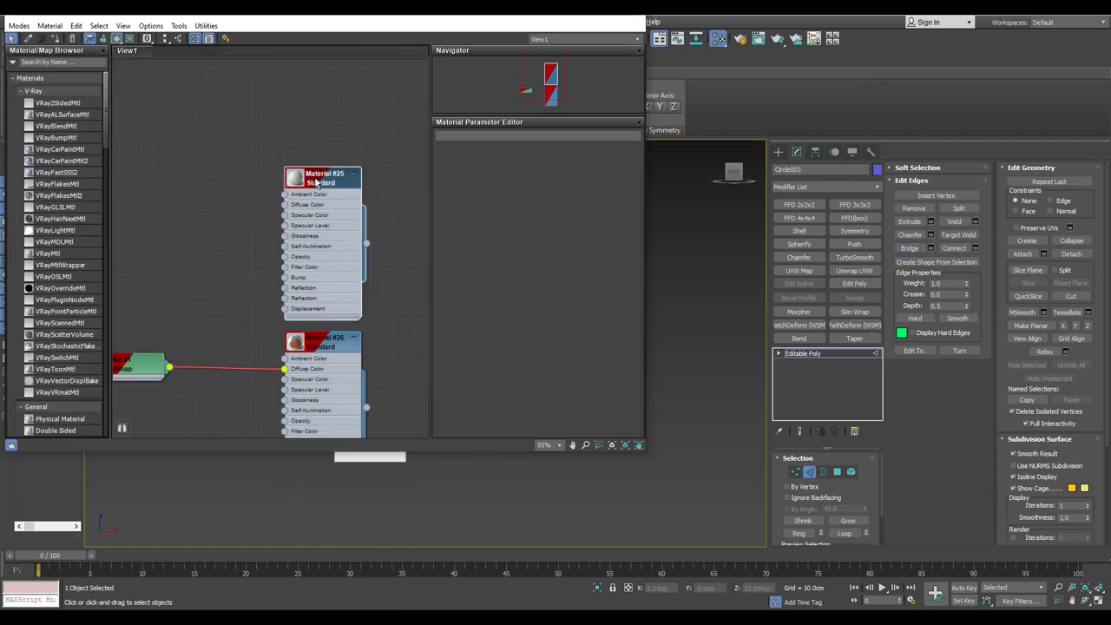
left_click(605, 15)
scroll(367, 316, "up", 5)
scroll(395, 342, "up", 5)
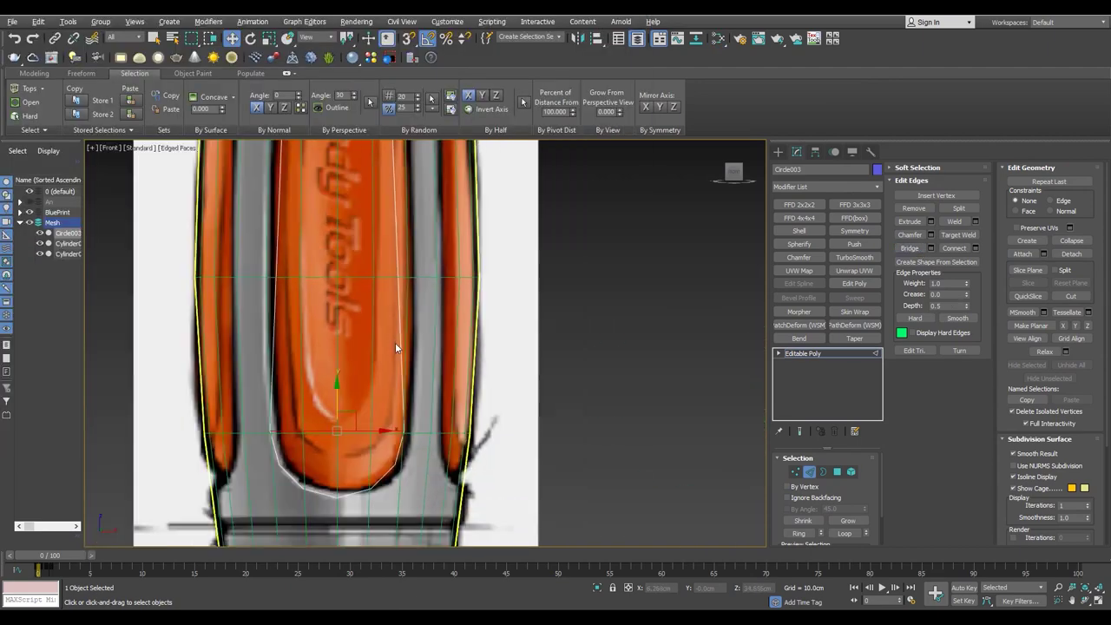
scroll(365, 286, "up", 3)
key("w")
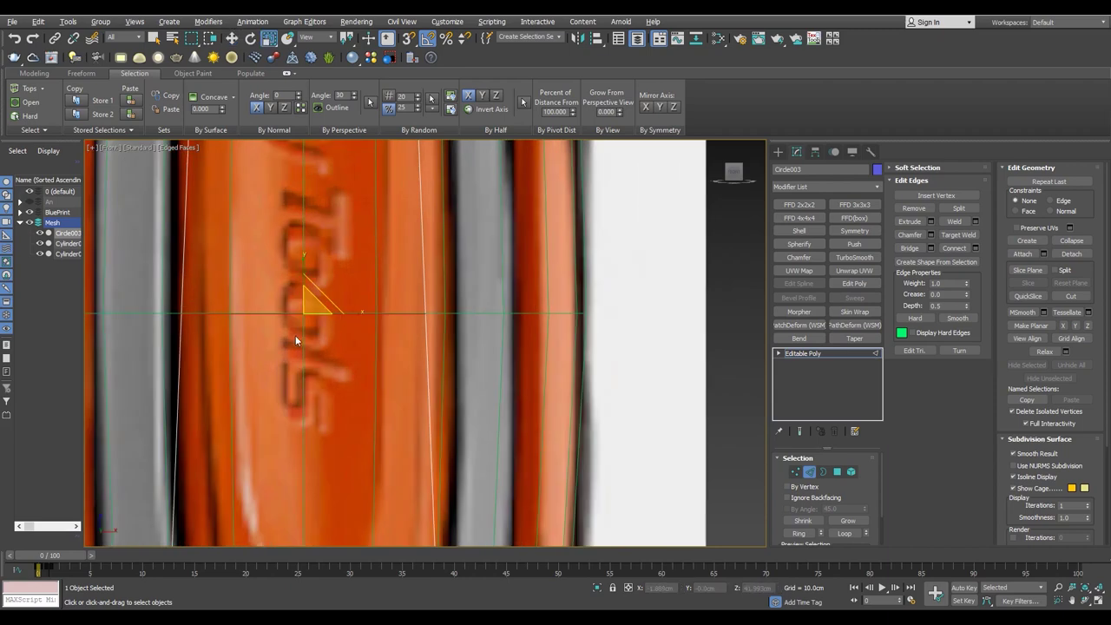
scroll(365, 311, "down", 3)
scroll(377, 295, "up", 2)
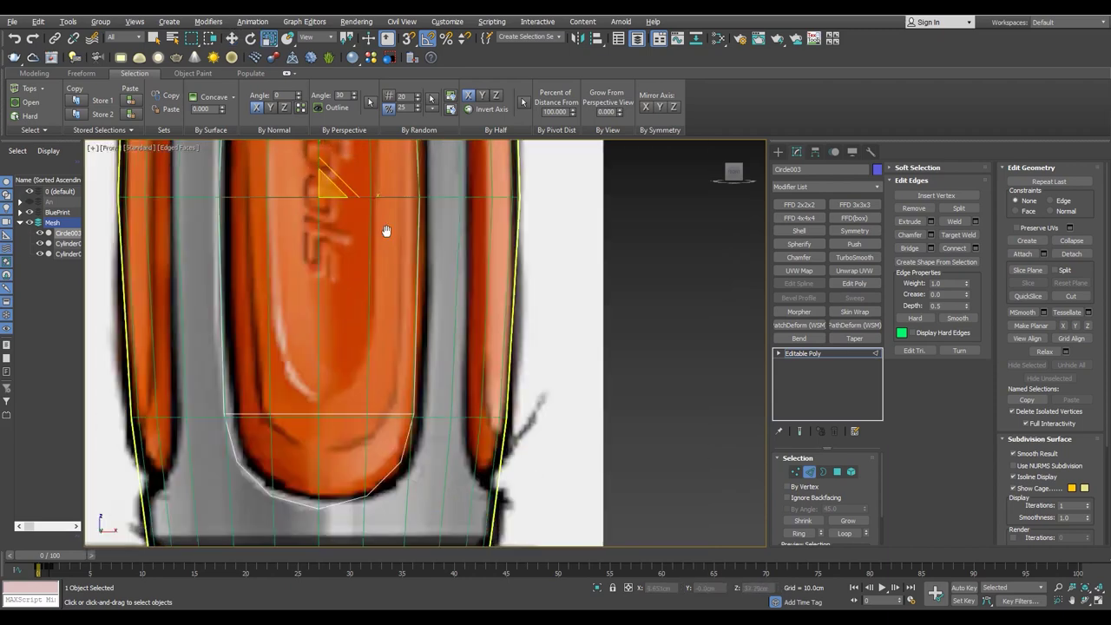
key("1")
scroll(471, 390, "up", 3)
scroll(288, 368, "down", 3)
scroll(288, 365, "up", 2)
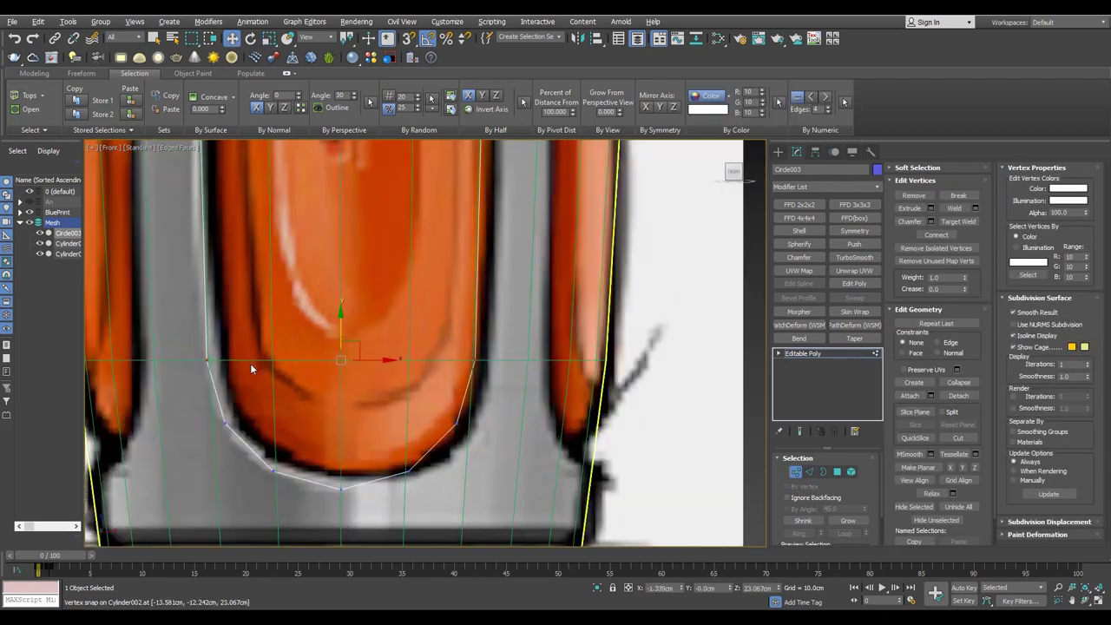
scroll(406, 359, "down", 2)
scroll(442, 355, "down", 3)
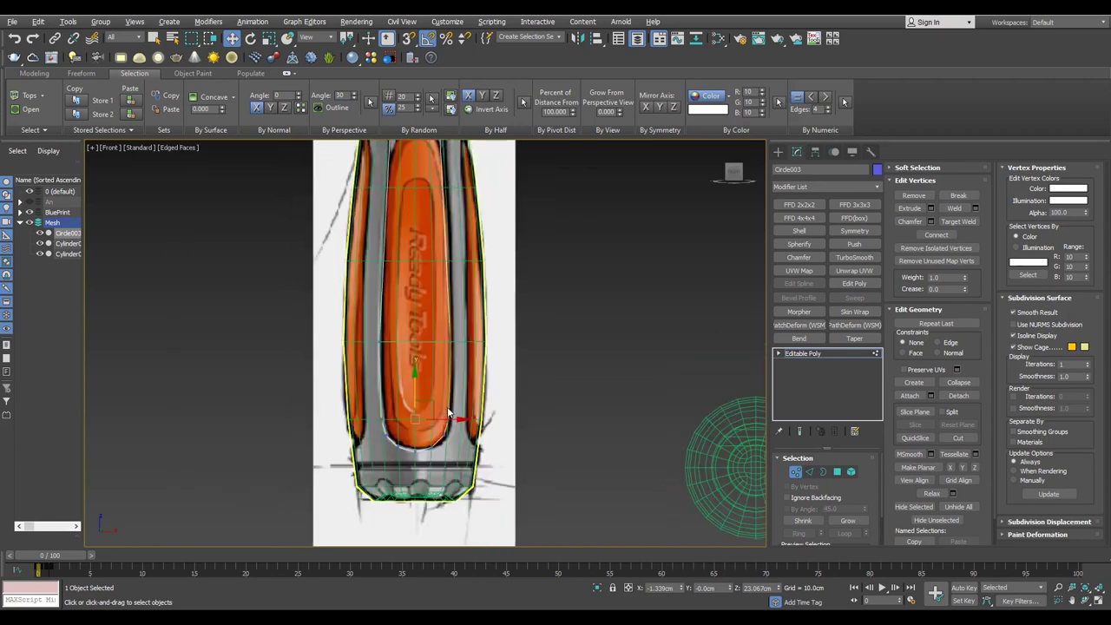
scroll(448, 416, "up", 3)
scroll(451, 344, "down", 2)
key("2")
scroll(390, 368, "up", 3)
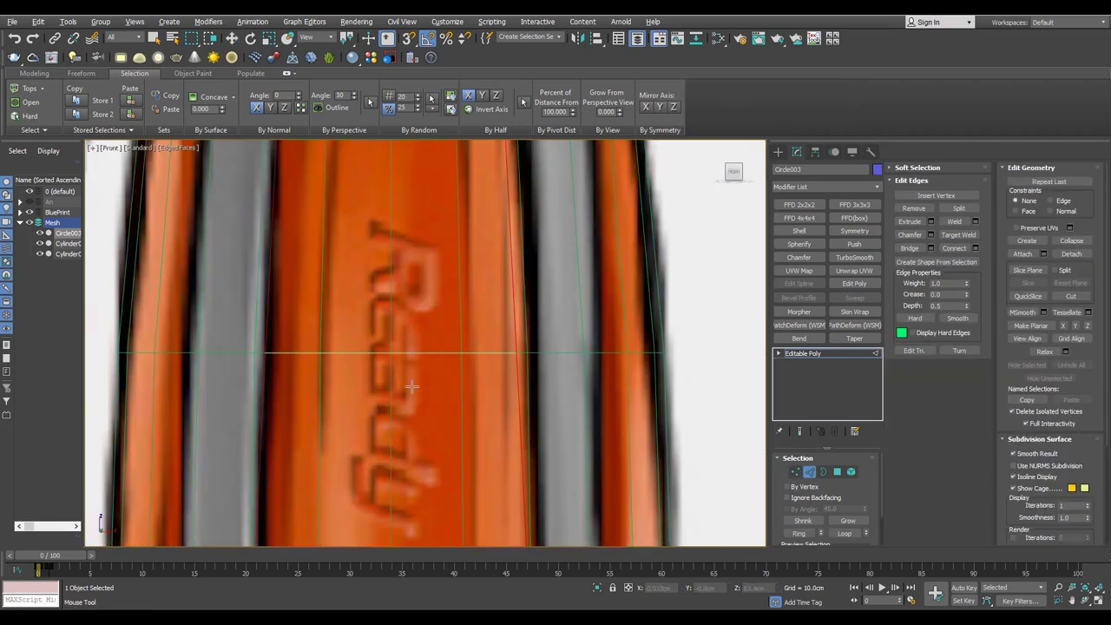
scroll(391, 373, "up", 2)
- With snapping on, drag the outline's bottom edge down to the slot's end
key("r")
scroll(352, 358, "down", 2)
scroll(350, 343, "up", 2)
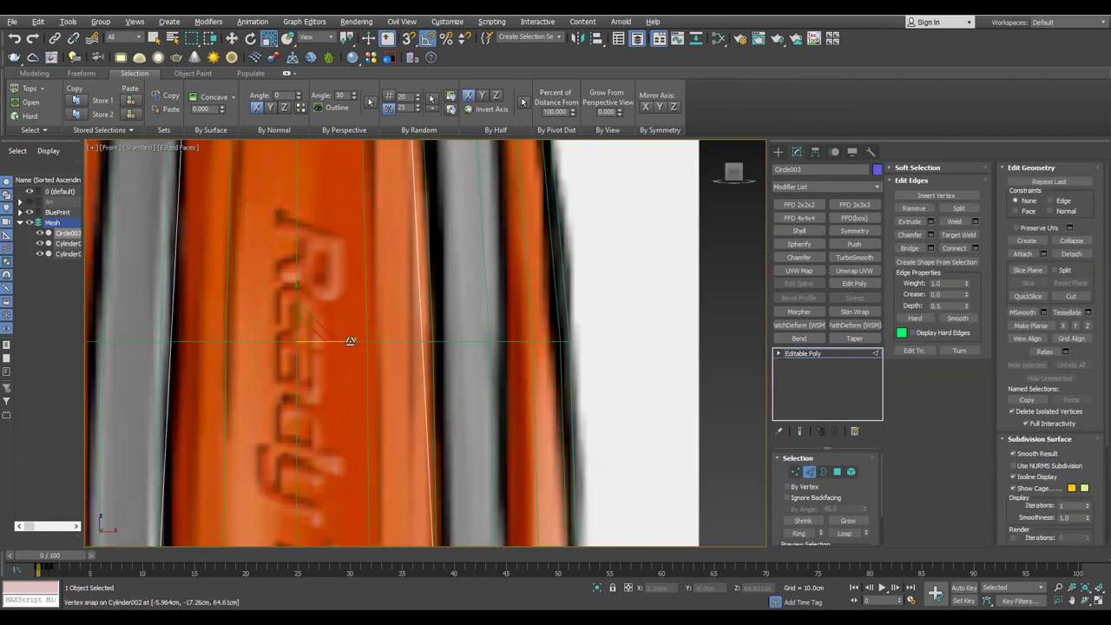
scroll(353, 340, "down", 4)
scroll(408, 274, "up", 2)
scroll(240, 393, "up", 1)
scroll(376, 324, "down", 1)
scroll(376, 324, "up", 3)
scroll(411, 417, "down", 2)
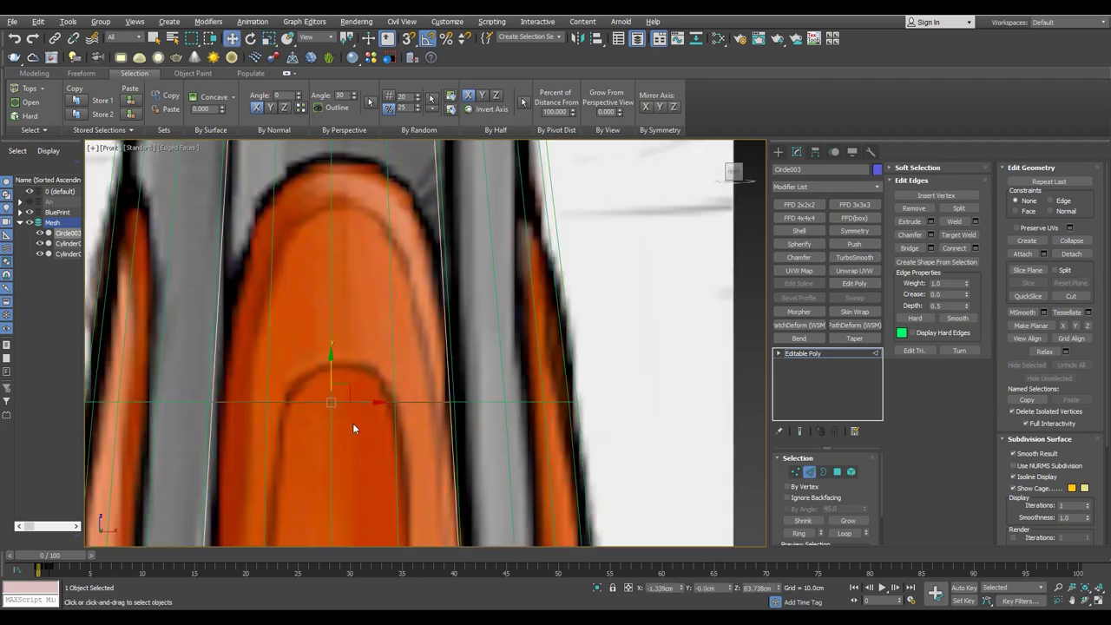
scroll(352, 423, "up", 3)
scroll(298, 347, "down", 3)
scroll(342, 392, "up", 2)
scroll(363, 382, "down", 2)
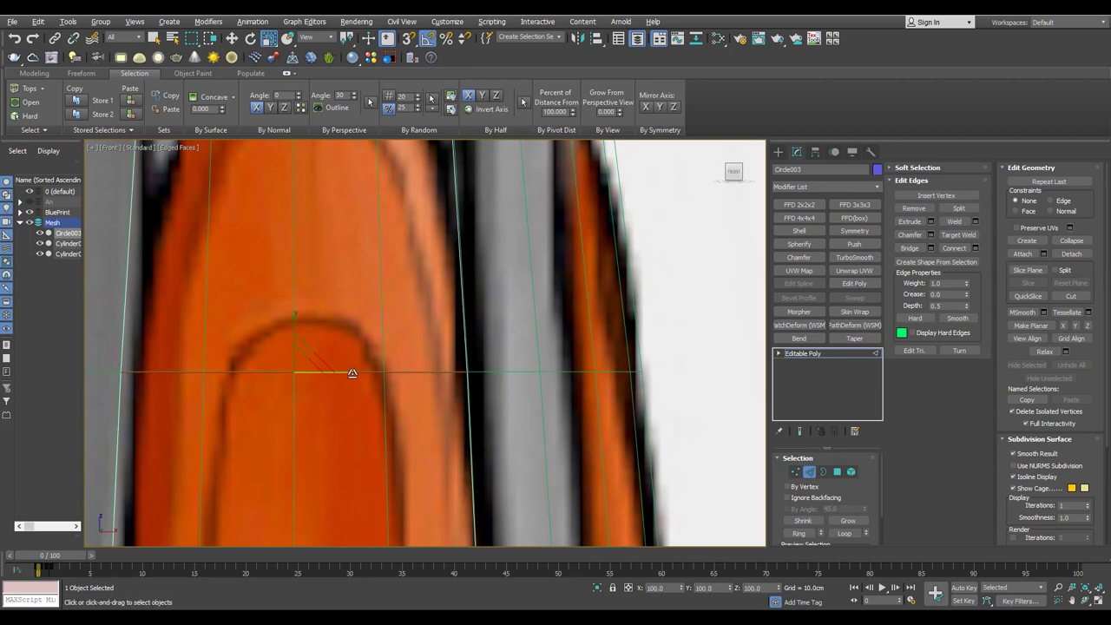
scroll(351, 374, "down", 3)
scroll(415, 384, "up", 1)
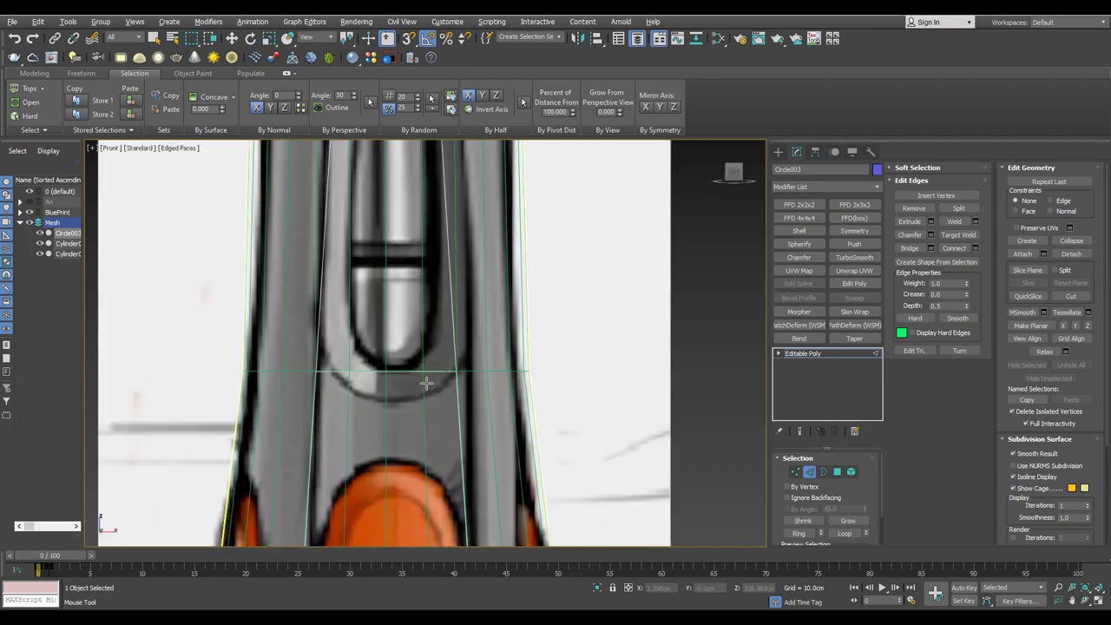
scroll(426, 383, "up", 3)
key("w")
key("s")
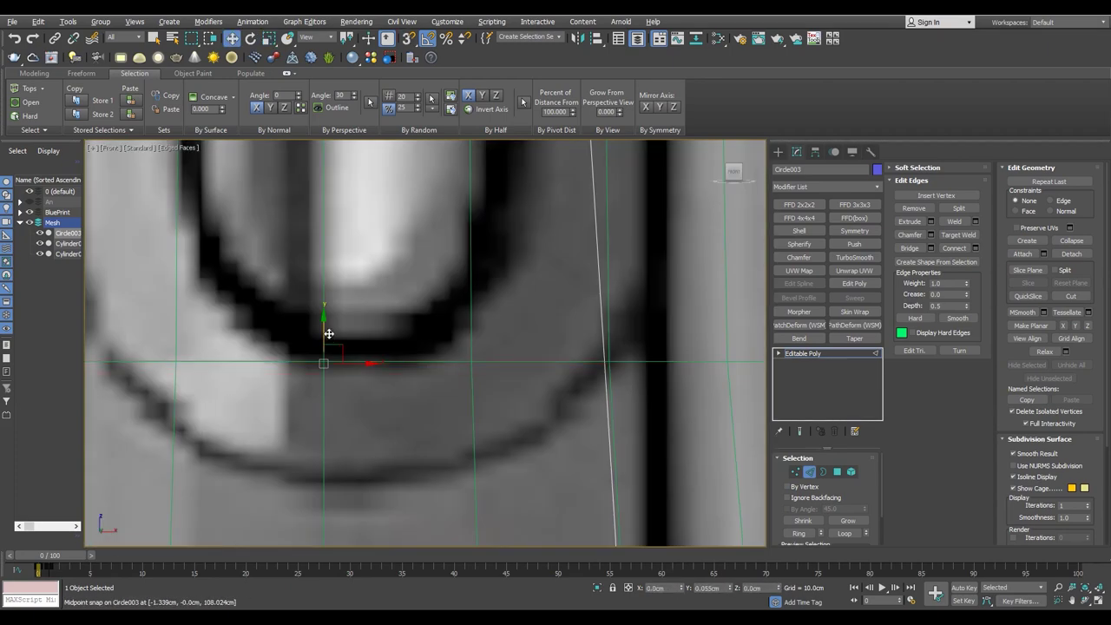
key("s")
middle_click_drag(329, 333, 382, 357)
- Clone the handle mesh Cylinder002 as Cylinder004
scroll(385, 354, "down", 5)
scroll(381, 354, "down", 1)
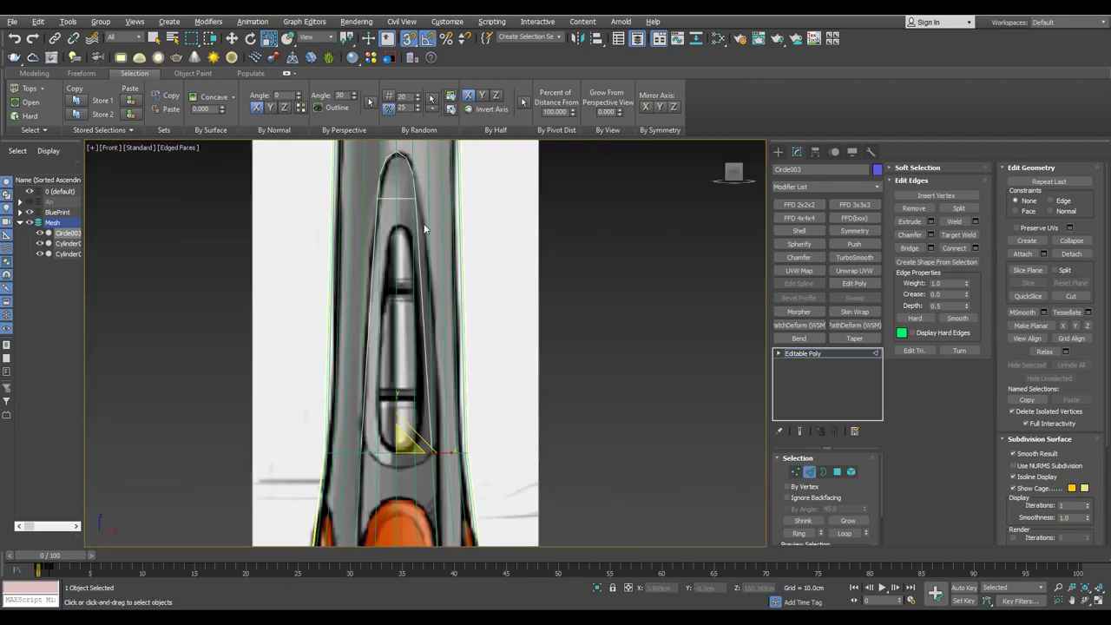
scroll(425, 228, "down", 3)
middle_click_drag(424, 364, 326, 112)
scroll(352, 347, "up", 1)
scroll(261, 347, "up", 1)
left_click(802, 353)
left_click(364, 365)
key("ctrl+v")
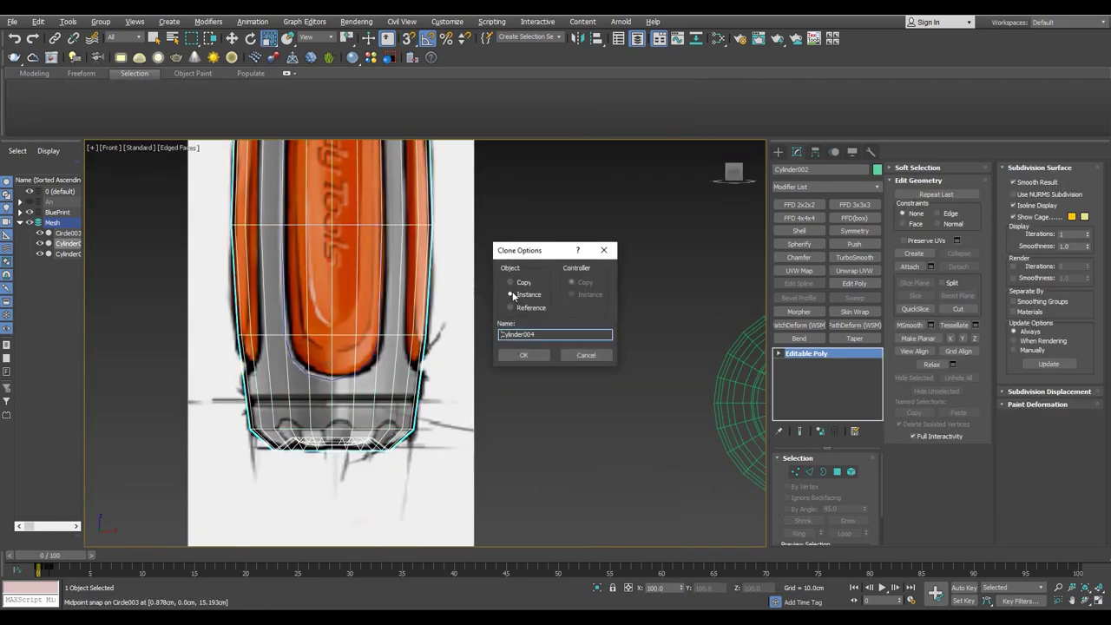
left_click(532, 355)
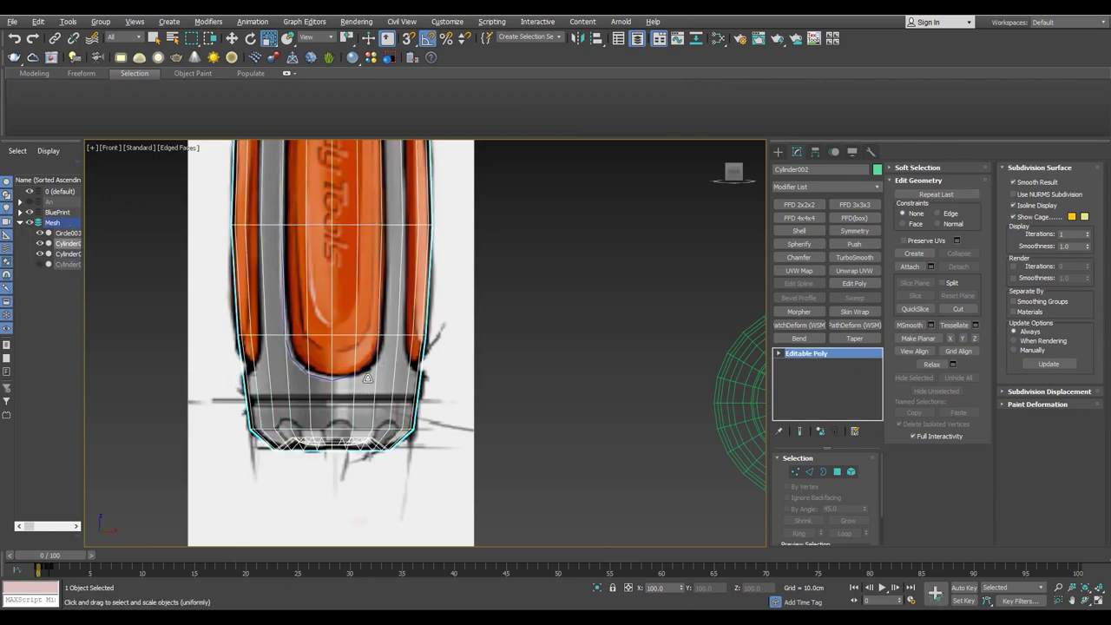
- In wireframe, toggle Hierarchy's Affect Pivot Only on and off, then restore edged shading
scroll(356, 350, "up", 3)
key("F3")
scroll(355, 350, "down", 3)
scroll(355, 350, "down", 3)
key("w")
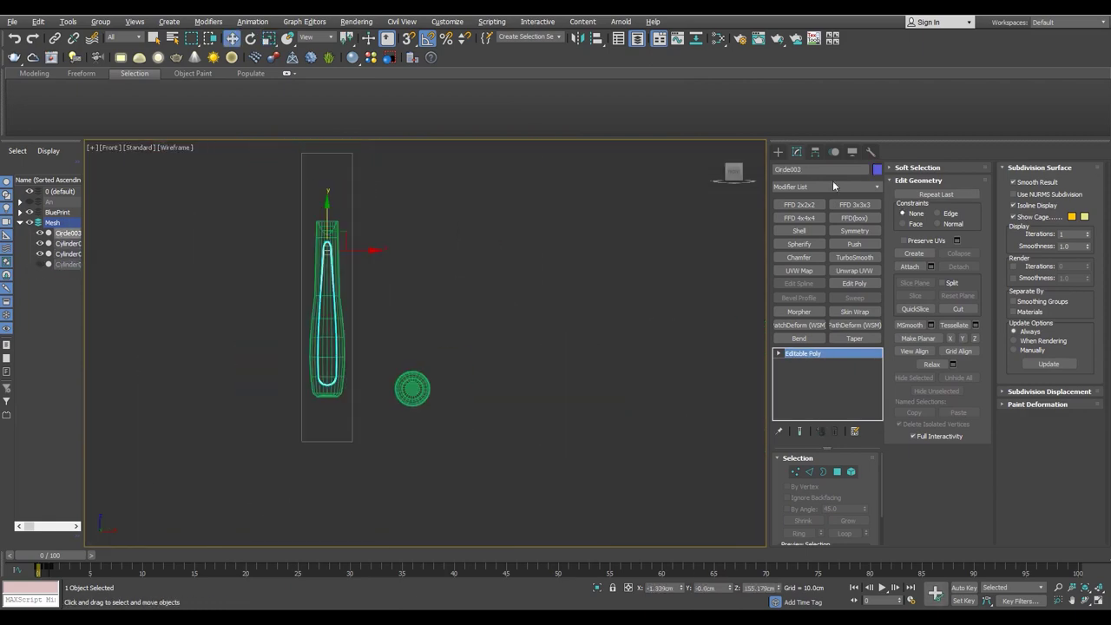
left_click(815, 152)
left_click(825, 231)
left_click(825, 231)
scroll(346, 305, "up", 3)
scroll(347, 304, "up", 2)
key("F3")
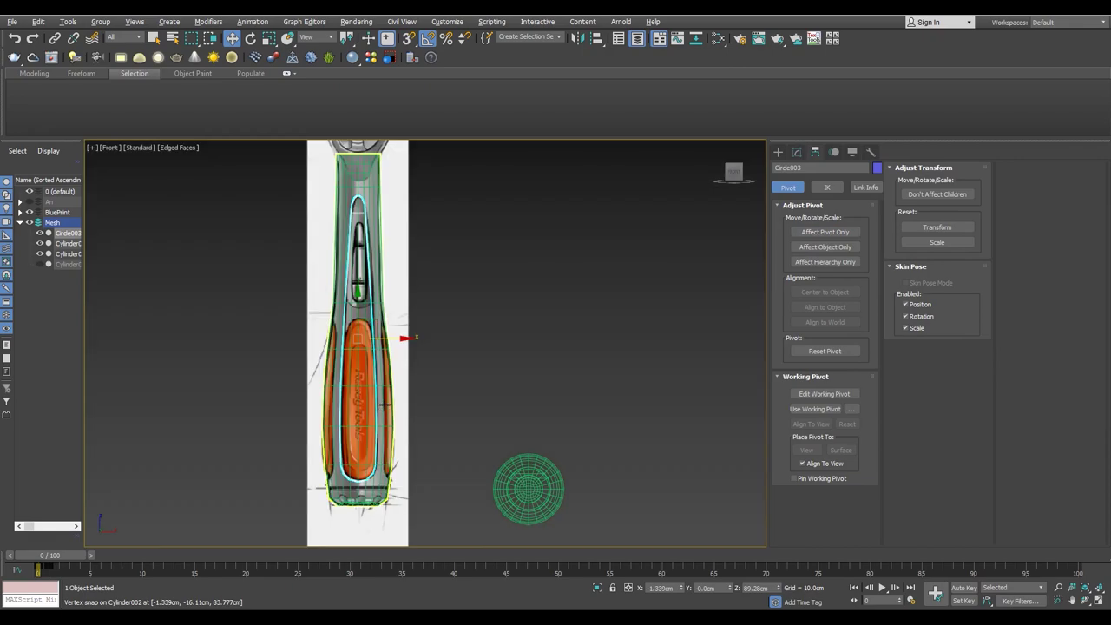
- Cut horizontal edges across Cylinder002 at the slot's ends and the grip's top
left_click(334, 348)
left_click(797, 152)
key("1")
scroll(347, 390, "up", 3)
scroll(365, 434, "up", 2)
key("alt+c")
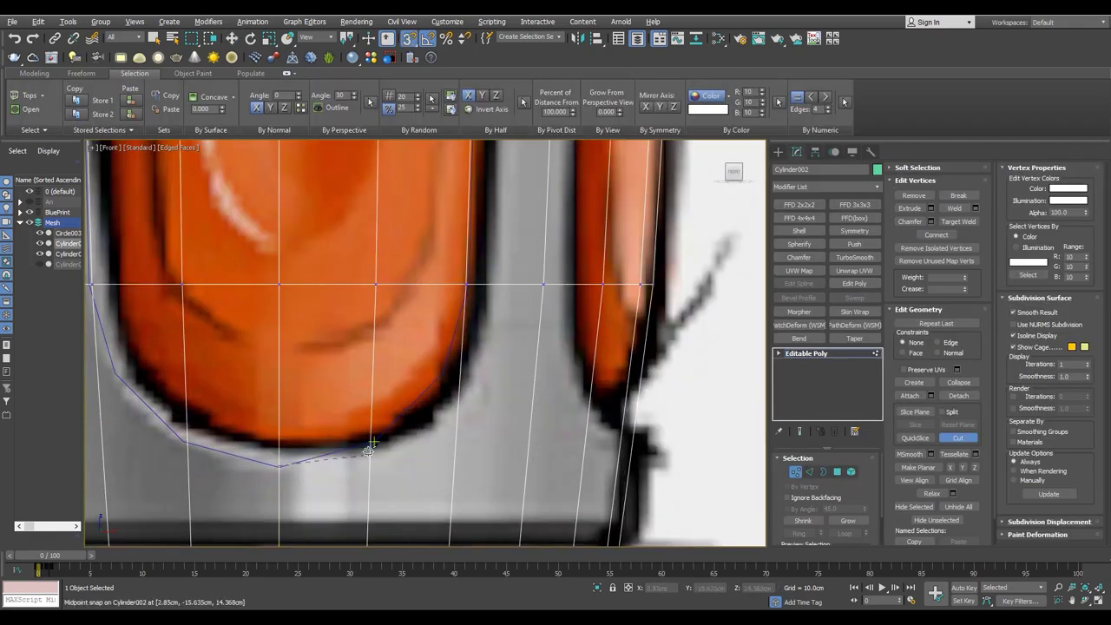
scroll(460, 338, "up", 4)
scroll(469, 282, "up", 1)
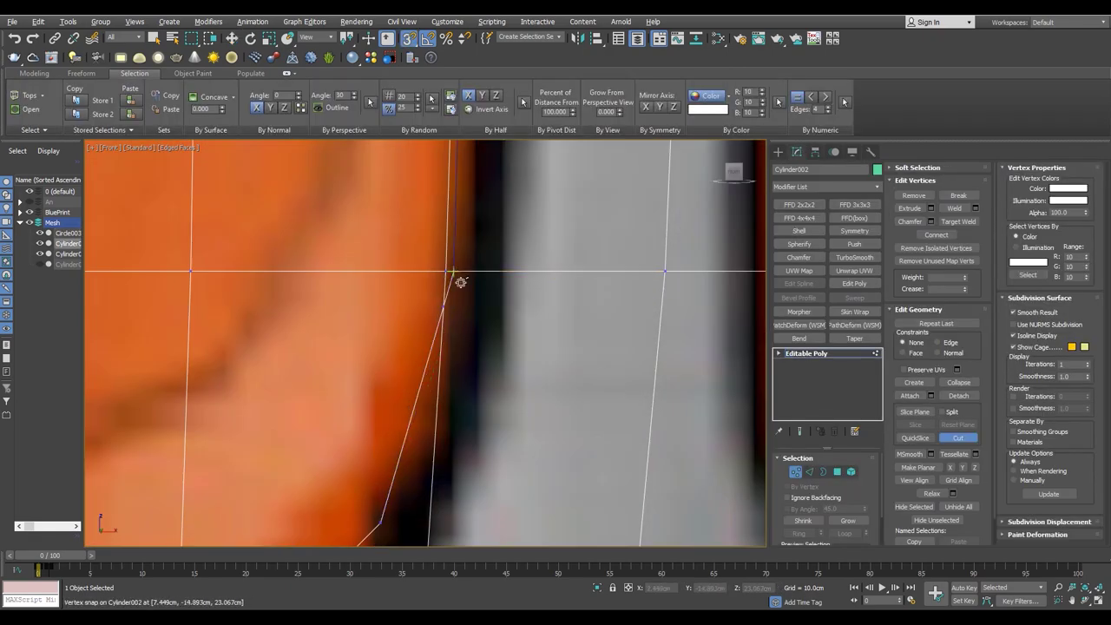
scroll(458, 269, "down", 5)
scroll(421, 336, "up", 5)
scroll(421, 337, "down", 5)
mouse_move(421, 337)
middle_mouse_down()
mouse_move(386, 325)
mouse_move(396, 298)
middle_mouse_up()
scroll(395, 222, "up", 3)
scroll(382, 217, "down", 1)
scroll(364, 215, "up", 1)
scroll(357, 214, "up", 3)
scroll(356, 214, "down", 3)
scroll(390, 258, "up", 4)
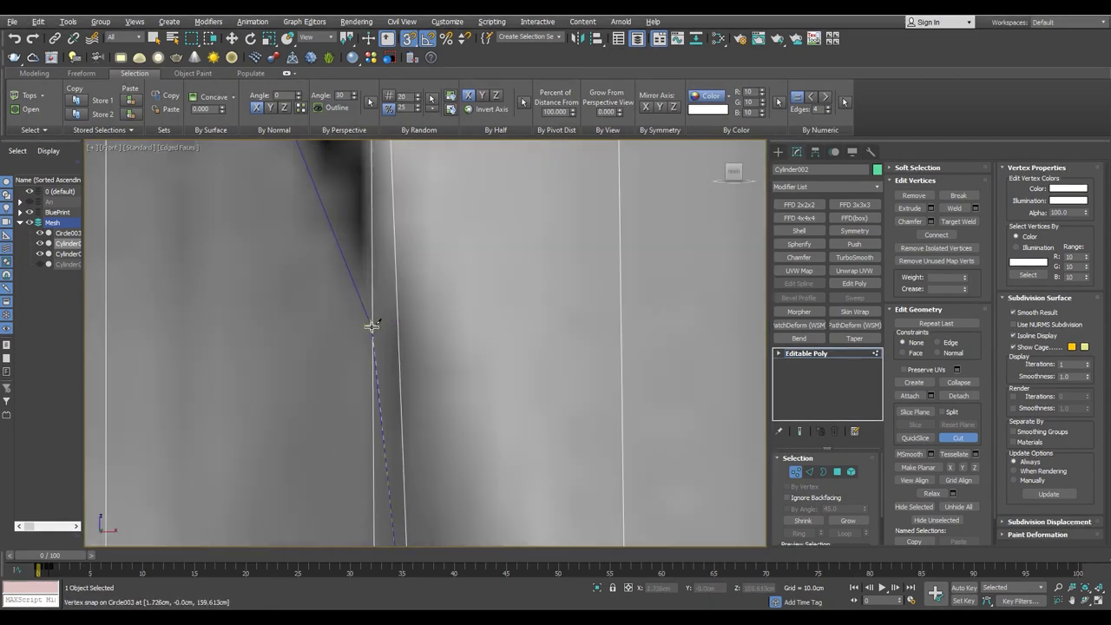
scroll(370, 322, "down", 4)
scroll(270, 219, "up", 4)
scroll(243, 364, "down", 2)
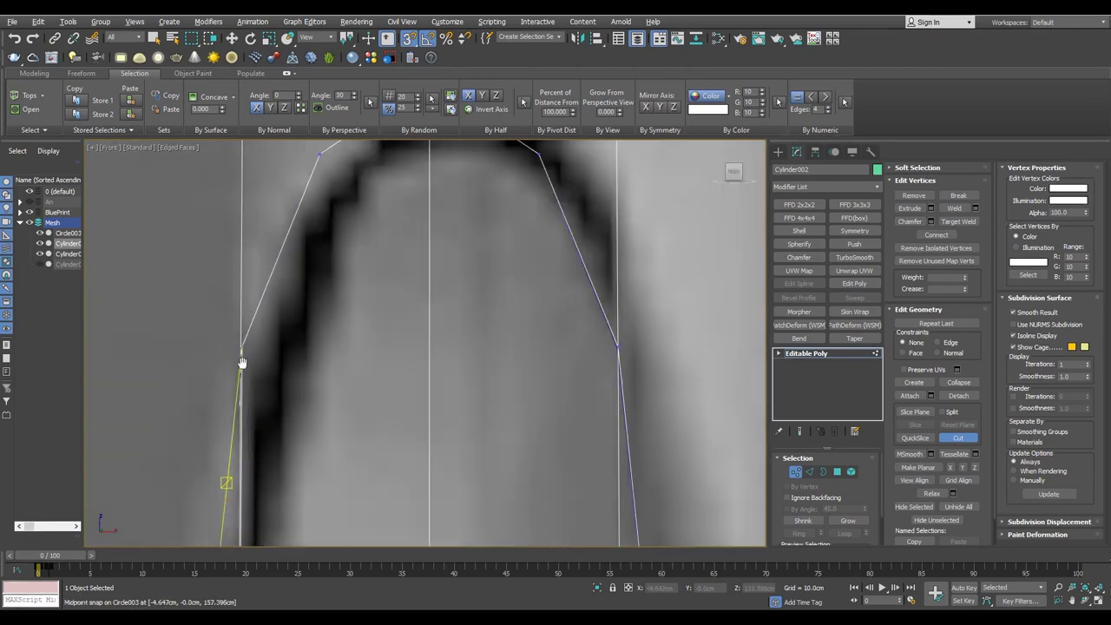
scroll(248, 208, "down", 3)
scroll(219, 374, "down", 2)
scroll(217, 520, "up", 2)
scroll(281, 367, "up", 1)
scroll(310, 289, "down", 3)
scroll(309, 180, "up", 2)
- Target-weld the stray cut vertices onto the arch outline, checking around the arch
key("w")
scroll(309, 179, "up", 2)
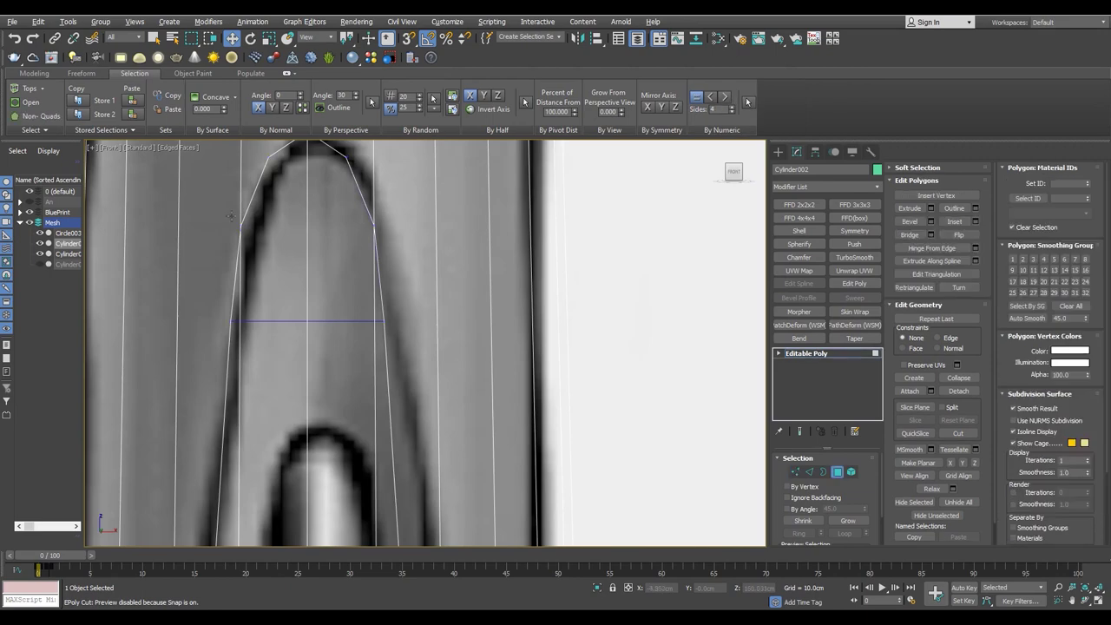
scroll(270, 235, "up", 3)
key("ctrl+shift+w")
scroll(257, 251, "down", 3)
scroll(487, 240, "down", 2)
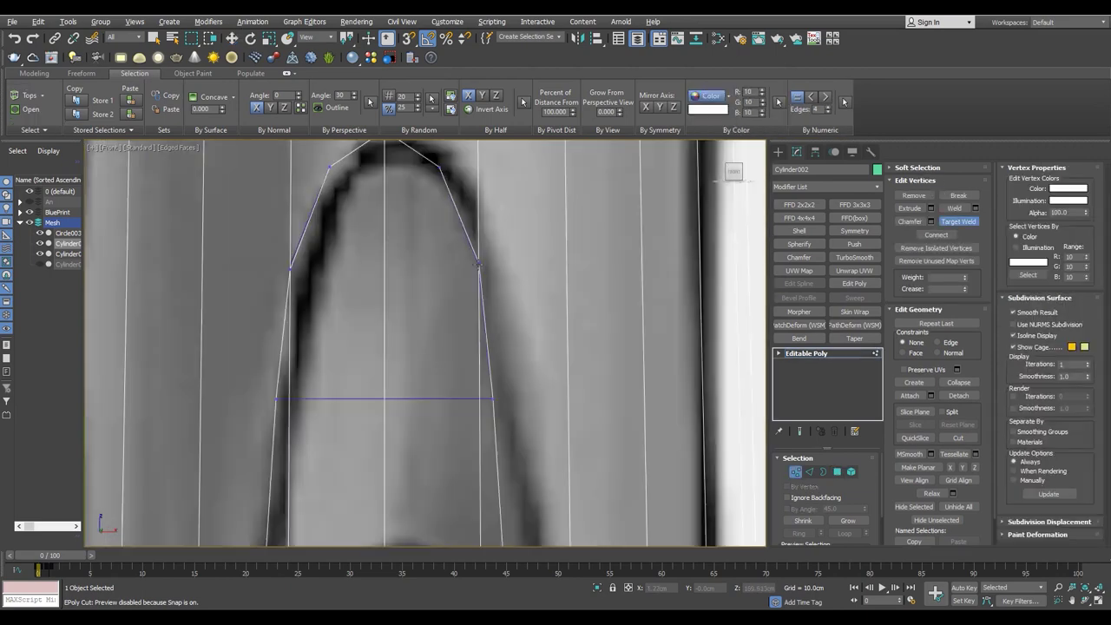
scroll(434, 251, "up", 2)
scroll(436, 256, "up", 3)
scroll(436, 256, "down", 3)
scroll(478, 310, "up", 3)
scroll(308, 327, "down", 1)
mouse_move(307, 327)
middle_mouse_down()
mouse_move(375, 197)
mouse_move(395, 270)
middle_mouse_up()
scroll(389, 355, "up", 3)
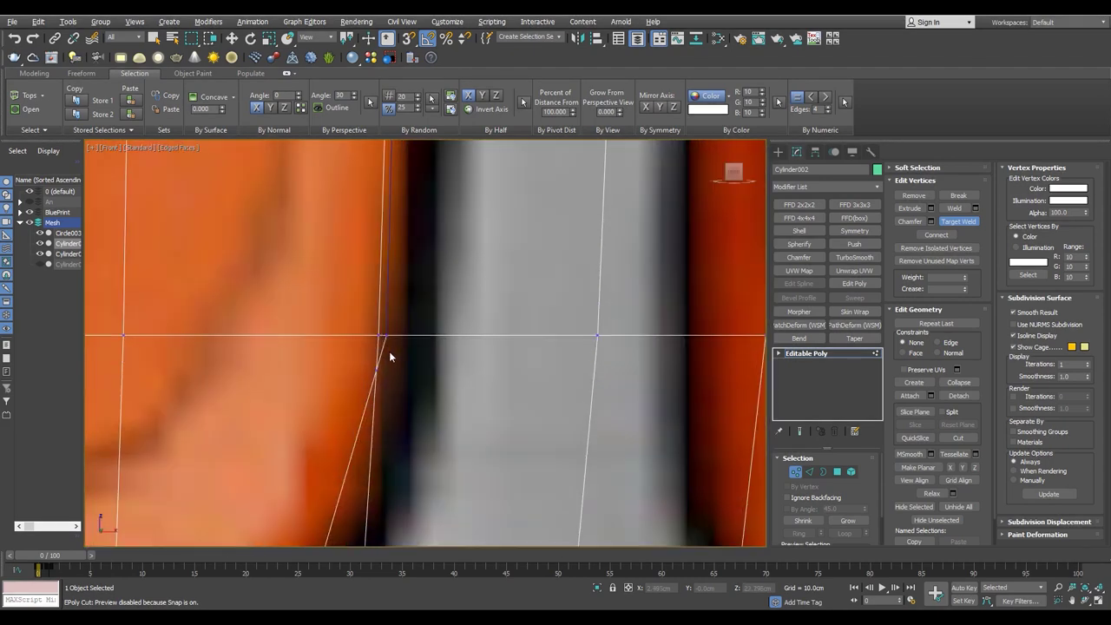
scroll(380, 335, "down", 3)
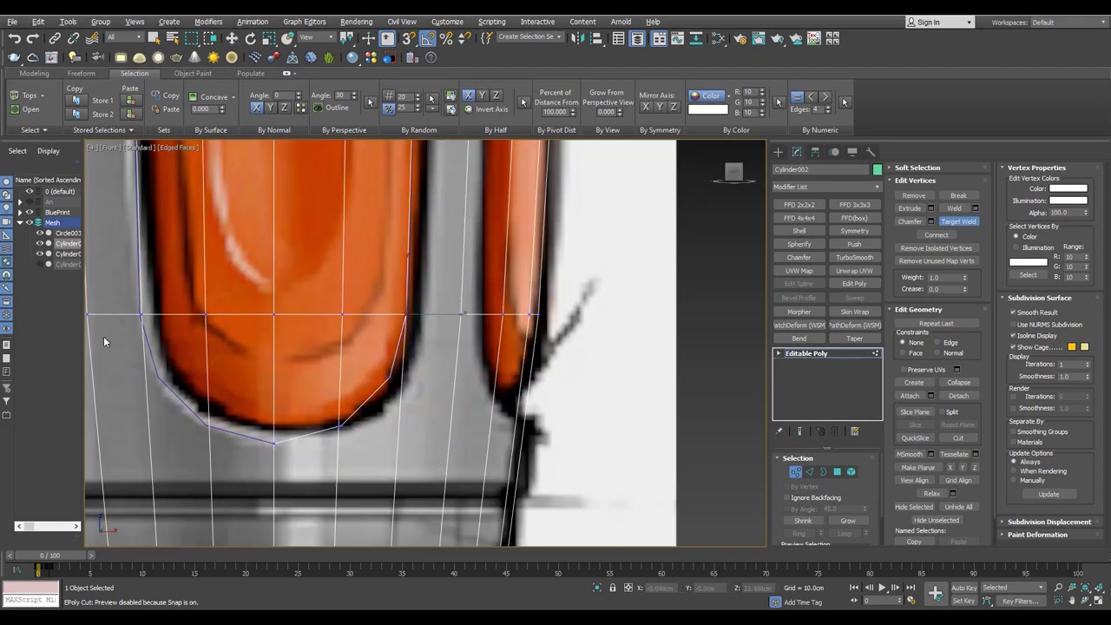
scroll(297, 365, "down", 1)
scroll(297, 365, "down", 2)
scroll(297, 366, "up", 1)
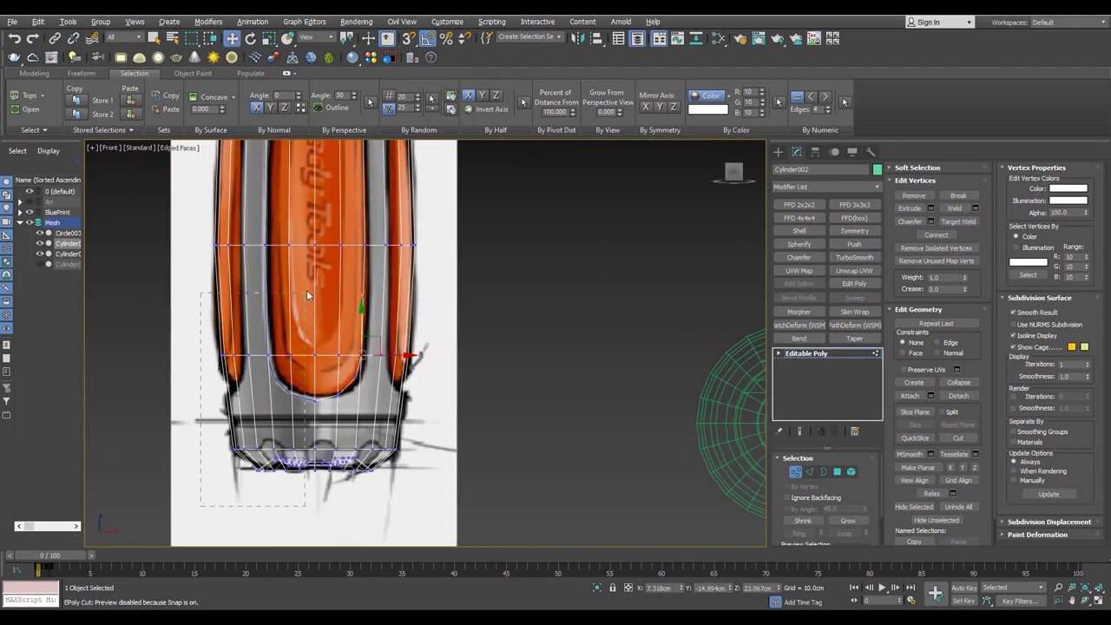
scroll(306, 295, "down", 2)
middle_click_drag(305, 220, 304, 260)
scroll(308, 198, "up", 1)
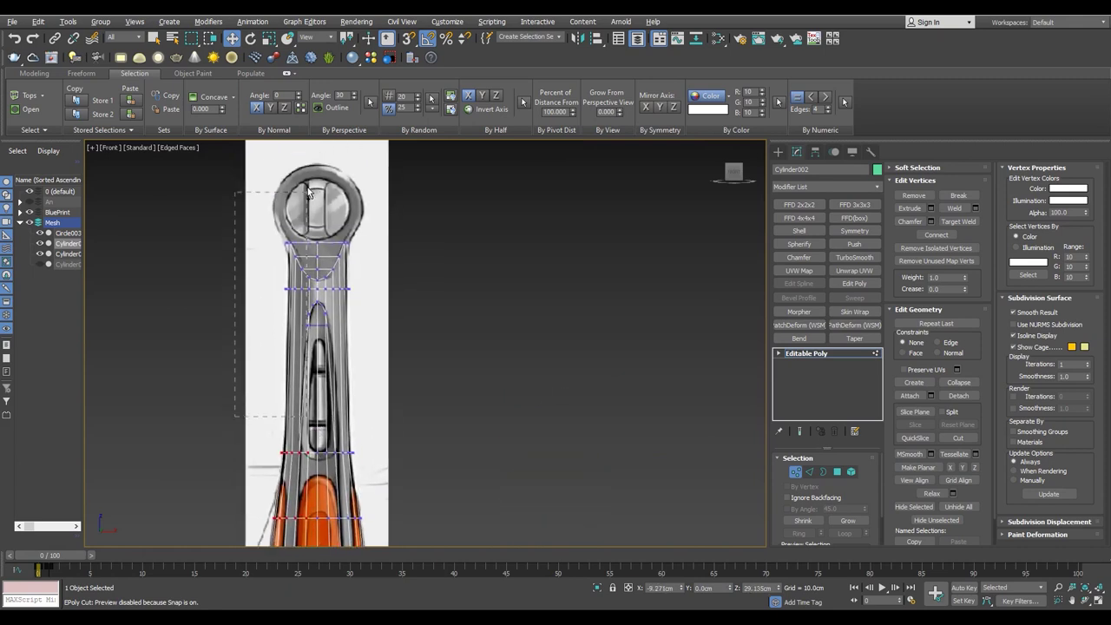
- Connect a band of vertical edges below the arch corner to add a horizontal edge loop
scroll(338, 280, "up", 2)
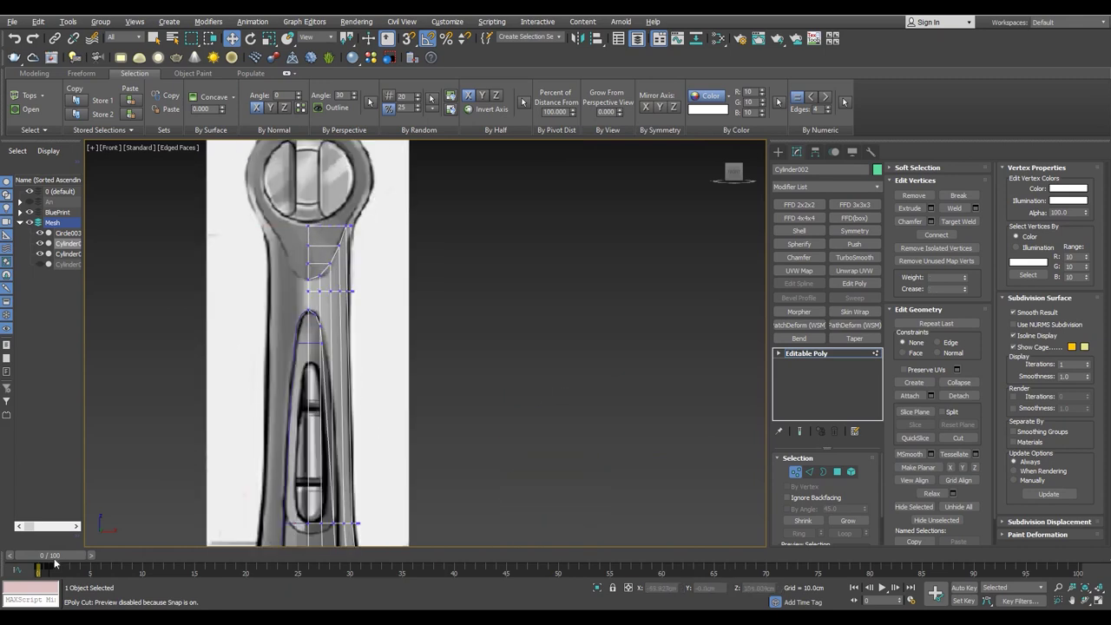
left_click_drag(59, 554, 65, 554)
scroll(324, 322, "up", 4)
scroll(364, 385, "up", 1)
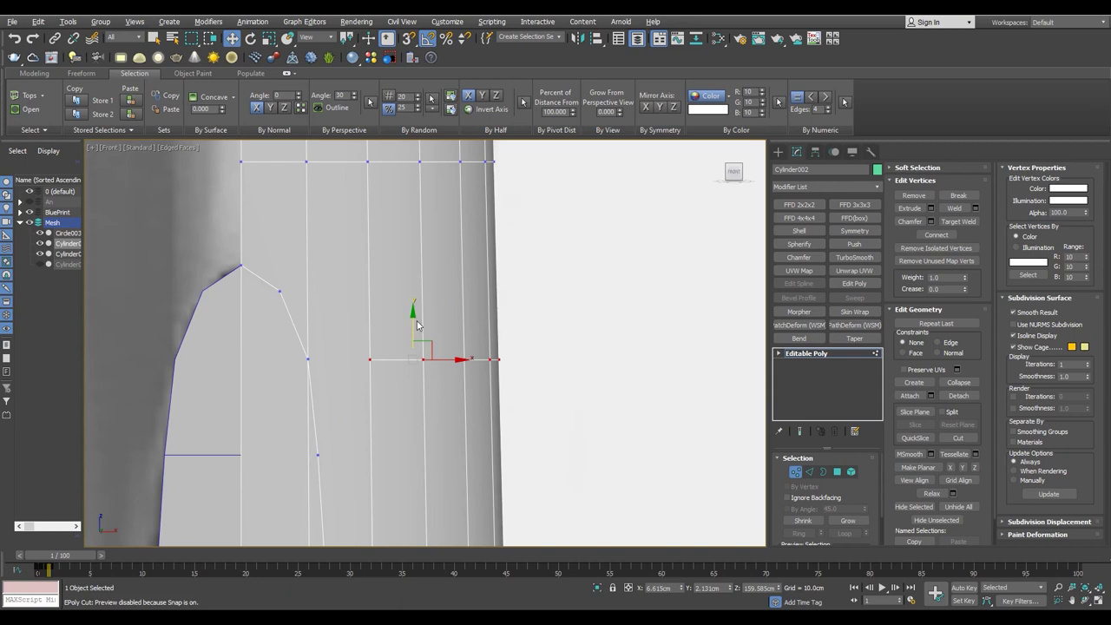
middle_click_drag(331, 297, 309, 328)
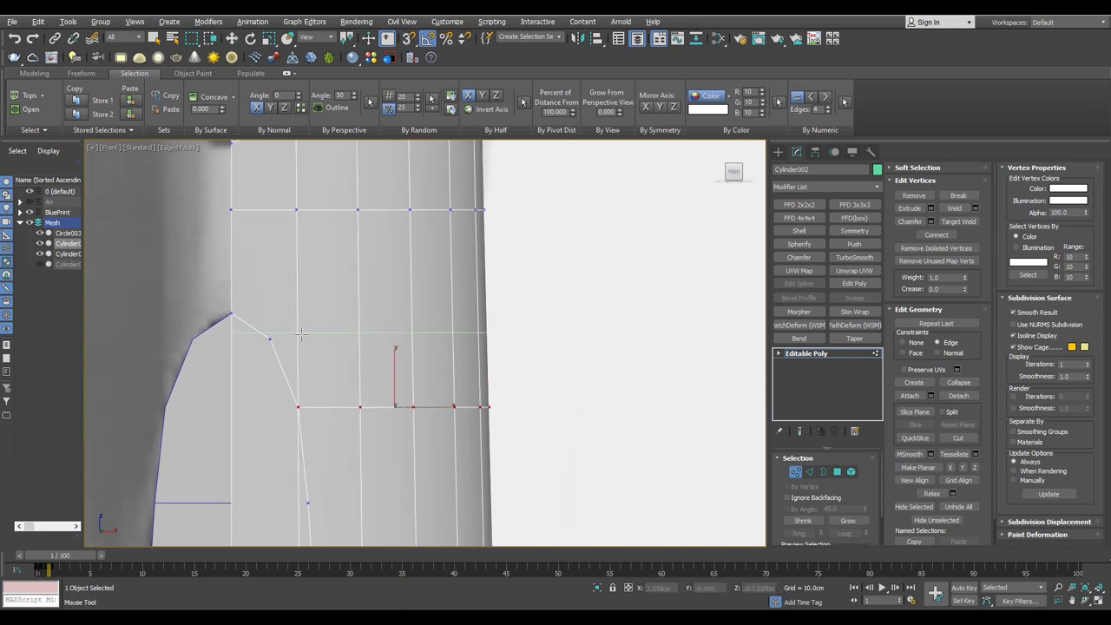
scroll(269, 340, "up", 2)
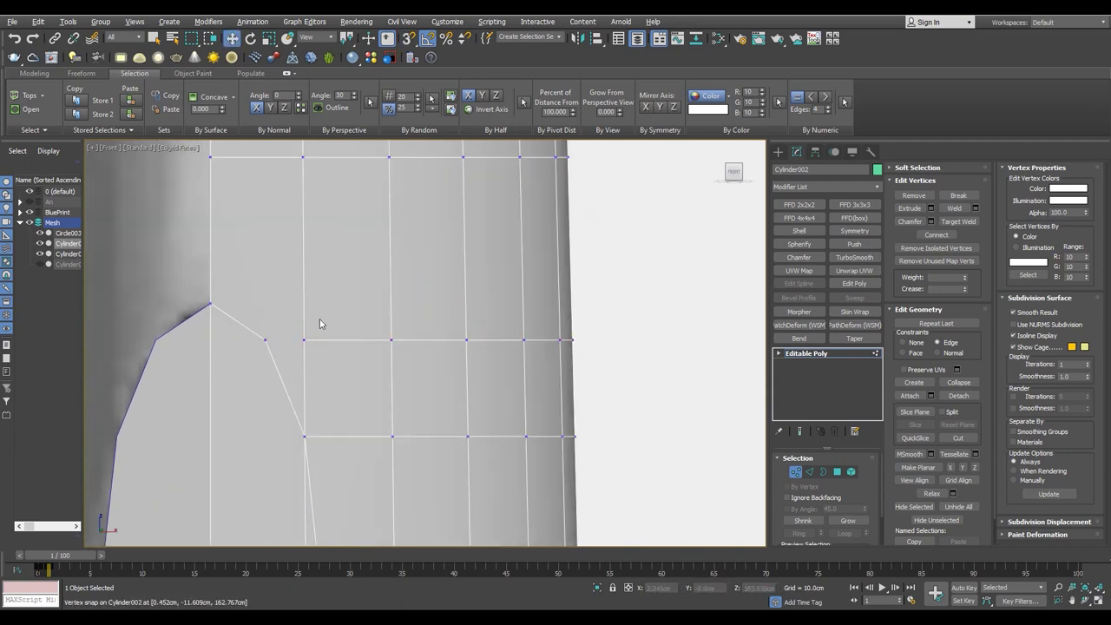
key("alt+w")
key("alt+w")
mouse_move(426, 298)
middle_mouse_down("alt")
mouse_move(382, 277)
mouse_move(436, 245)
mouse_move(329, 248)
mouse_move(362, 349)
middle_mouse_up("alt")
scroll(382, 278, "down", 2)
scroll(436, 246, "down", 3)
scroll(362, 350, "down", 2)
scroll(362, 349, "up", 3)
scroll(384, 282, "up", 4)
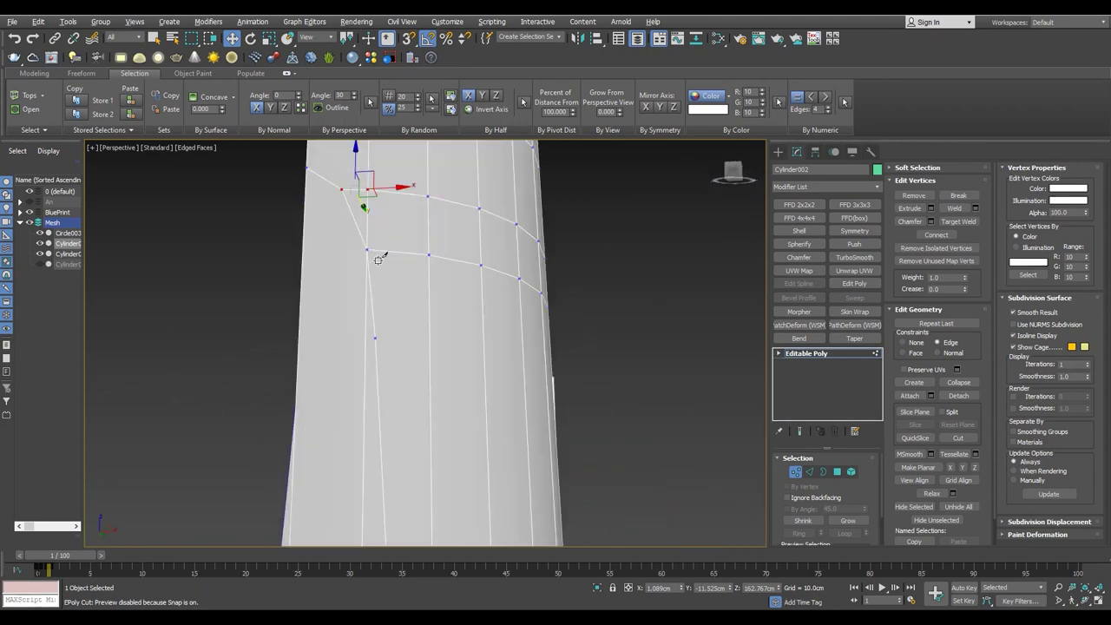
scroll(303, 247, "down", 3)
scroll(382, 277, "down", 2)
key("f")
scroll(384, 364, "up", 4)
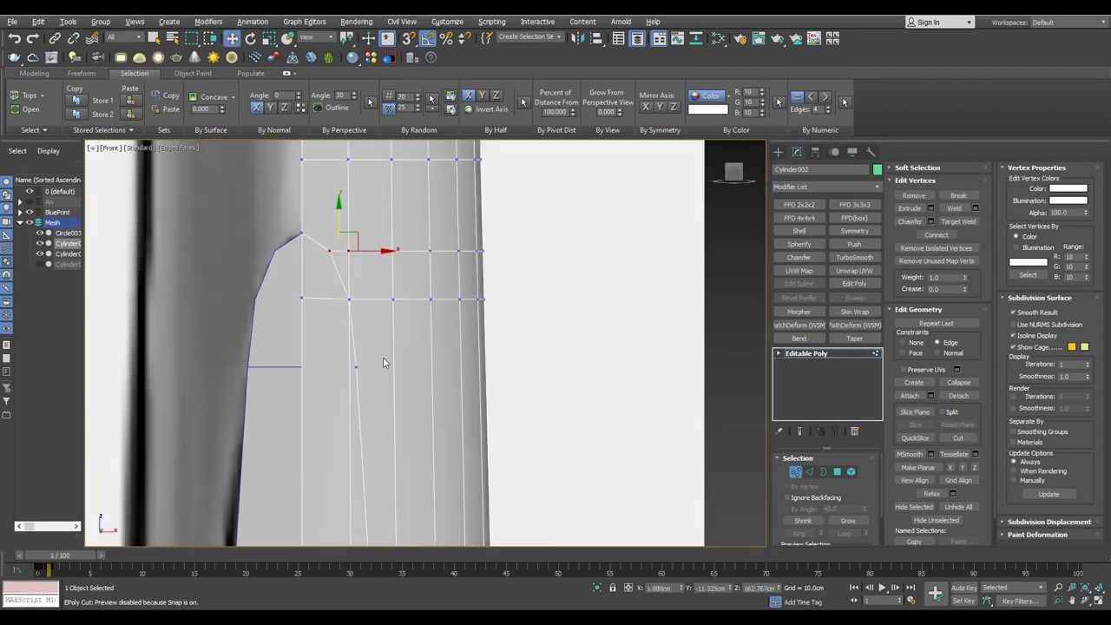
scroll(389, 360, "up", 1)
scroll(430, 388, "down", 2)
key("2")
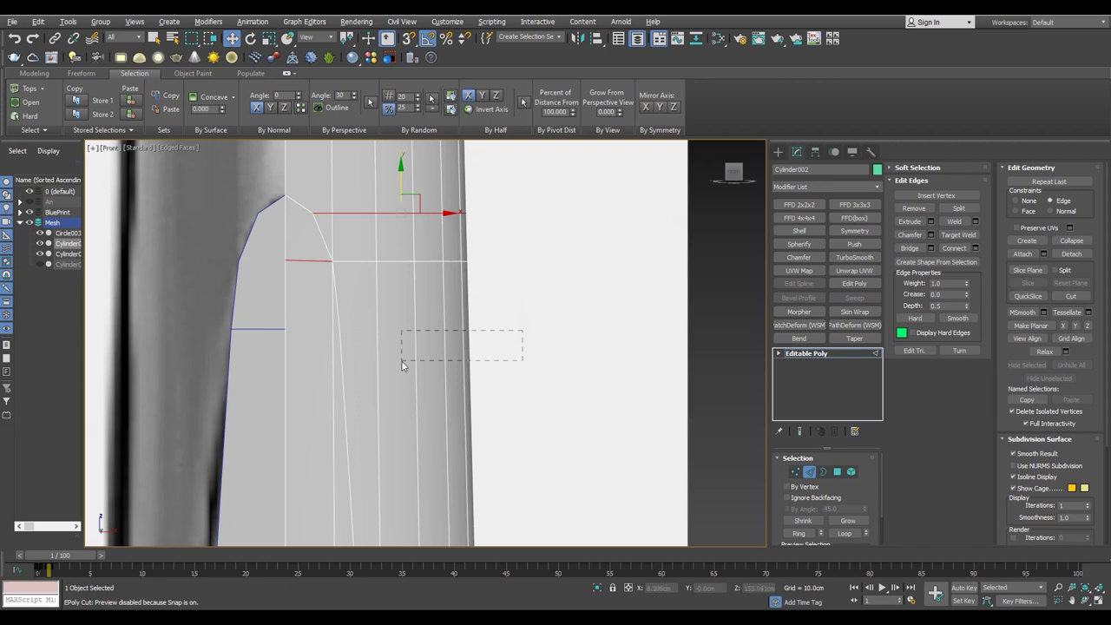
left_click_drag(397, 322, 521, 372)
mouse_move(434, 391)
middle_mouse_down()
mouse_move(480, 391)
mouse_move(355, 280)
middle_mouse_up()
left_click(975, 248)
left_click(430, 401)
scroll(426, 382, "up", 2)
scroll(426, 390, "up", 2)
- Cut a new edge into the arch corner and shift the new vertex row into place
key("1")
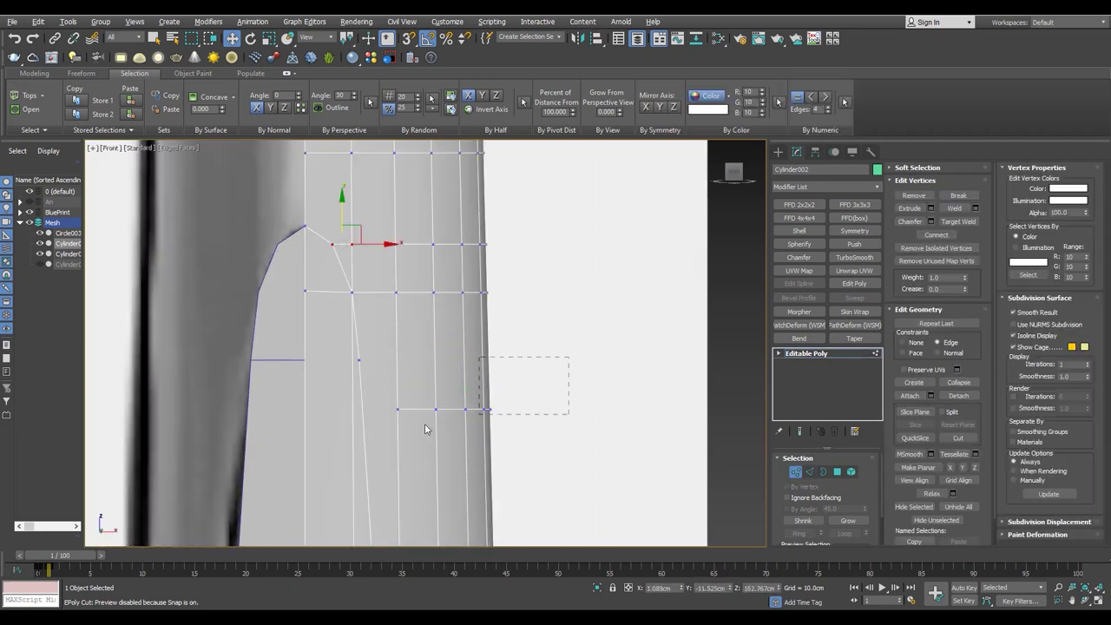
scroll(358, 362, "up", 2)
left_click_drag(330, 320, 683, 325)
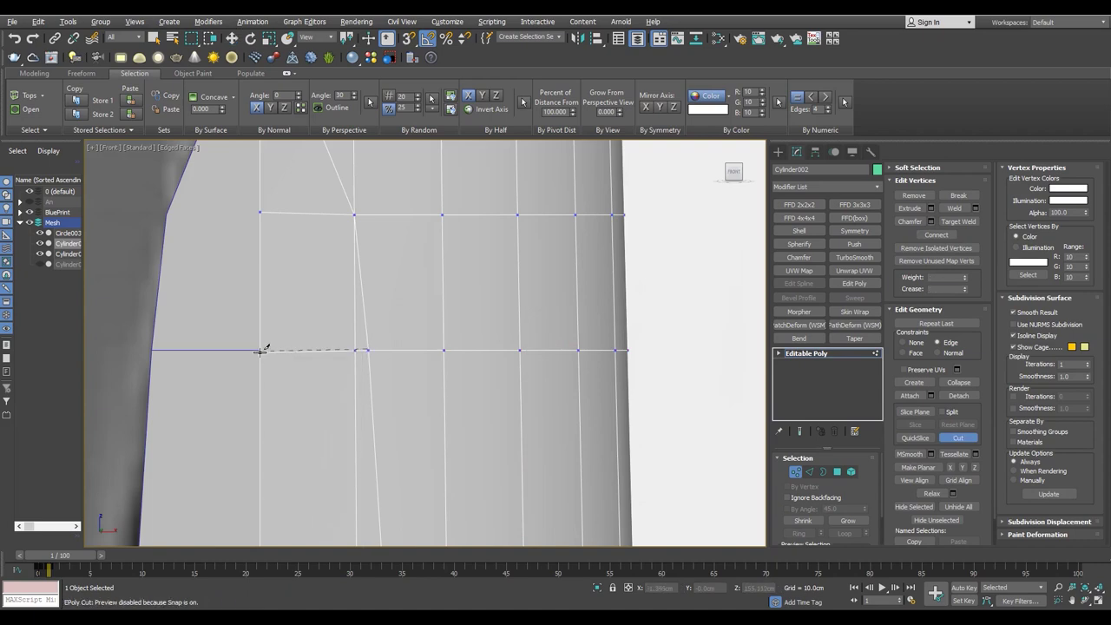
left_click(260, 351)
scroll(261, 350, "down", 2)
middle_click_drag(377, 390, 374, 423)
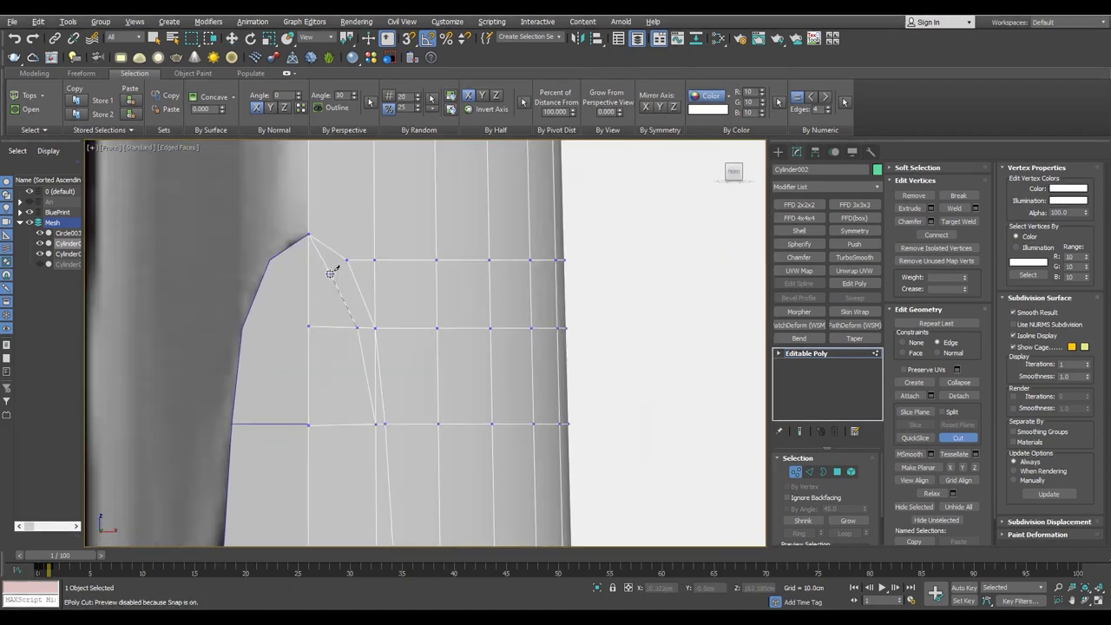
scroll(365, 404, "up", 3)
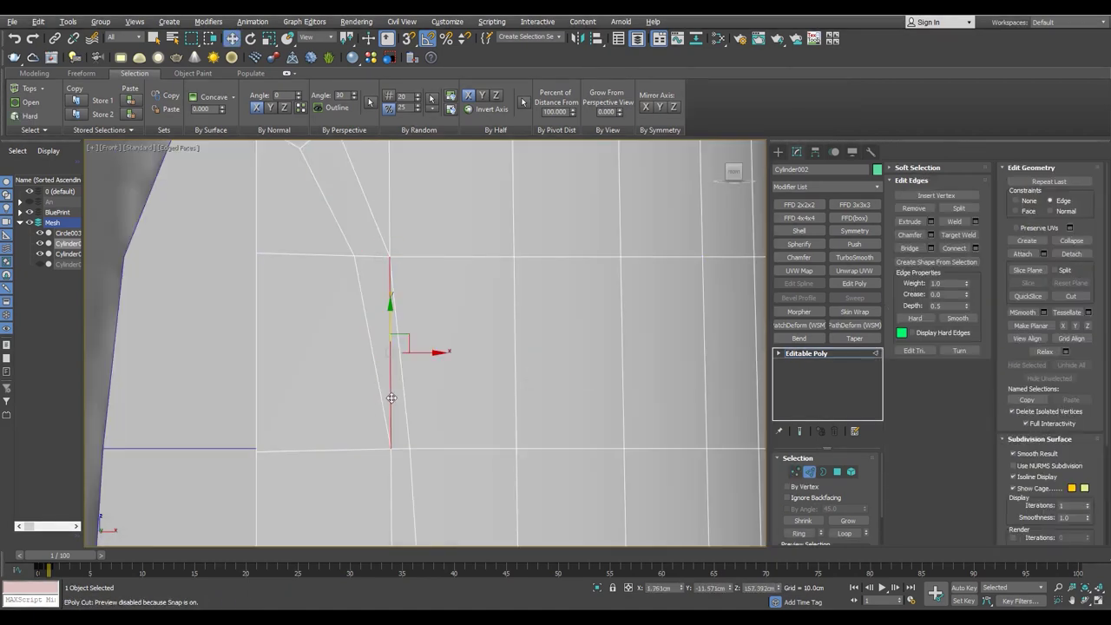
scroll(395, 256, "down", 5)
scroll(404, 274, "up", 3)
scroll(409, 281, "up", 1)
scroll(403, 277, "up", 2)
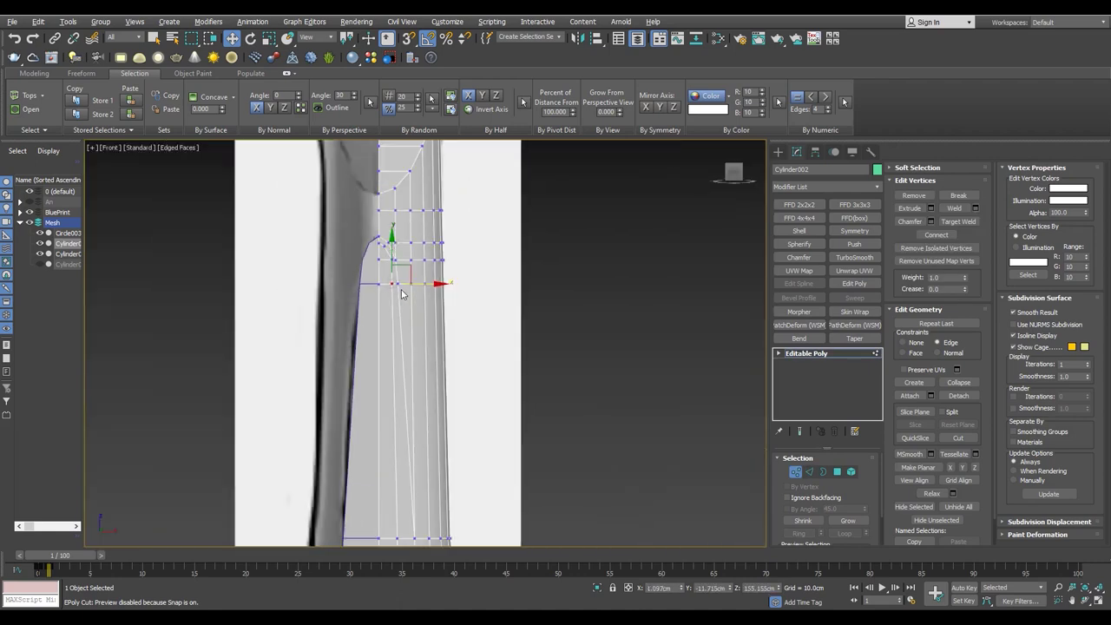
scroll(382, 245, "down", 2)
scroll(384, 264, "up", 2)
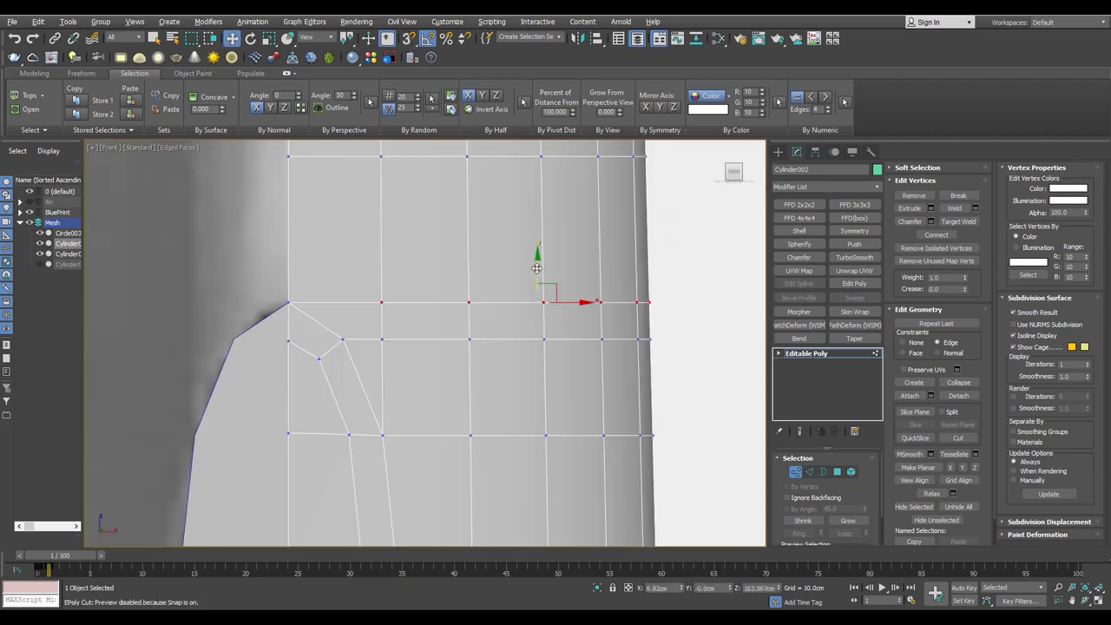
scroll(573, 277, "down", 3)
scroll(531, 296, "up", 2)
scroll(522, 288, "down", 3)
scroll(433, 273, "up", 3)
scroll(428, 335, "down", 3)
scroll(373, 373, "down", 2)
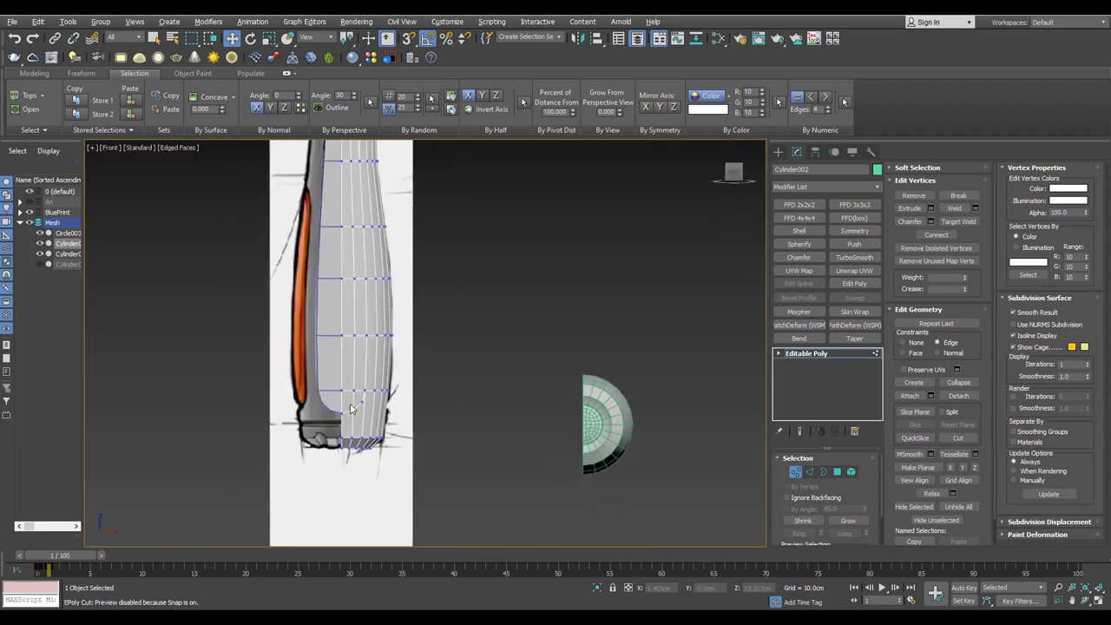
- Target Weld the leftover cut vertex and move the arch-corner vertices into place
scroll(362, 390, "up", 5)
scroll(347, 405, "up", 5)
scroll(298, 377, "down", 4)
key("w")
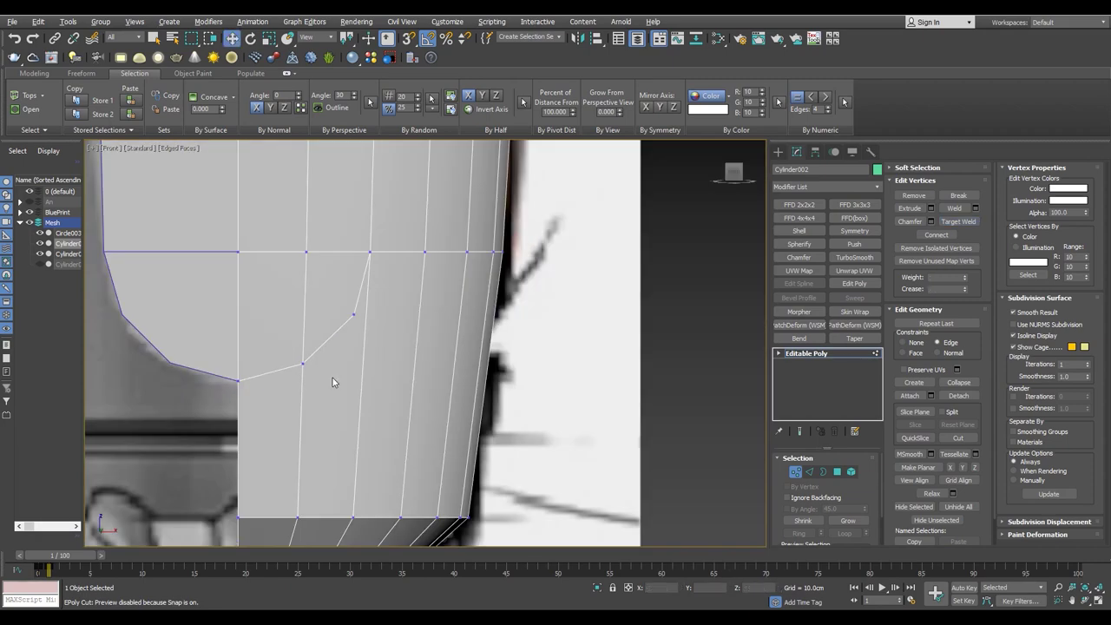
scroll(411, 318, "up", 3)
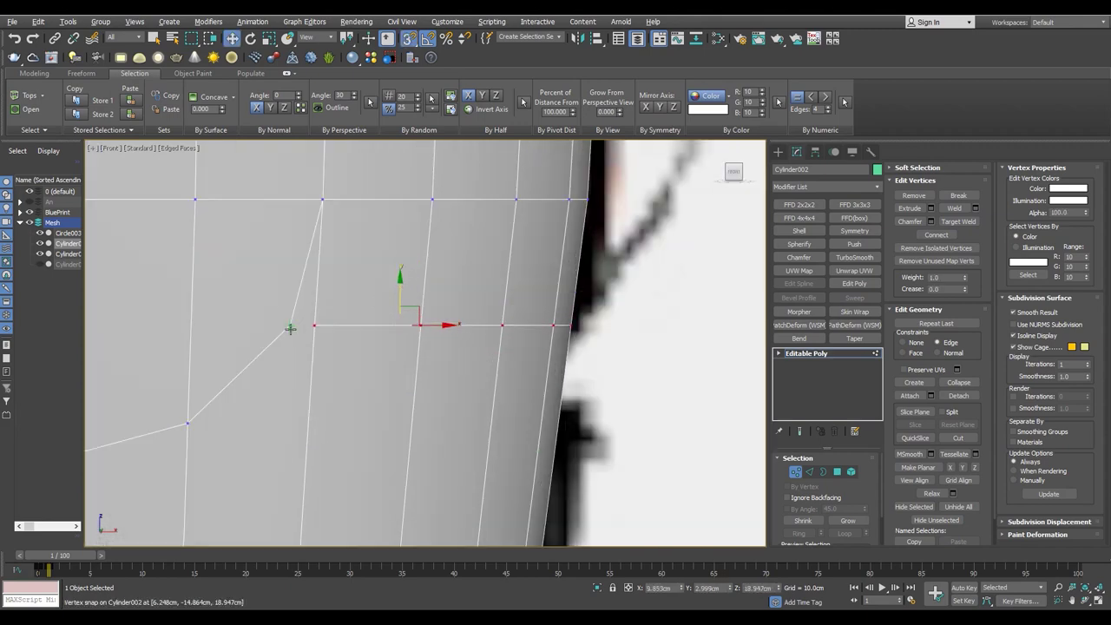
scroll(360, 385, "down", 2)
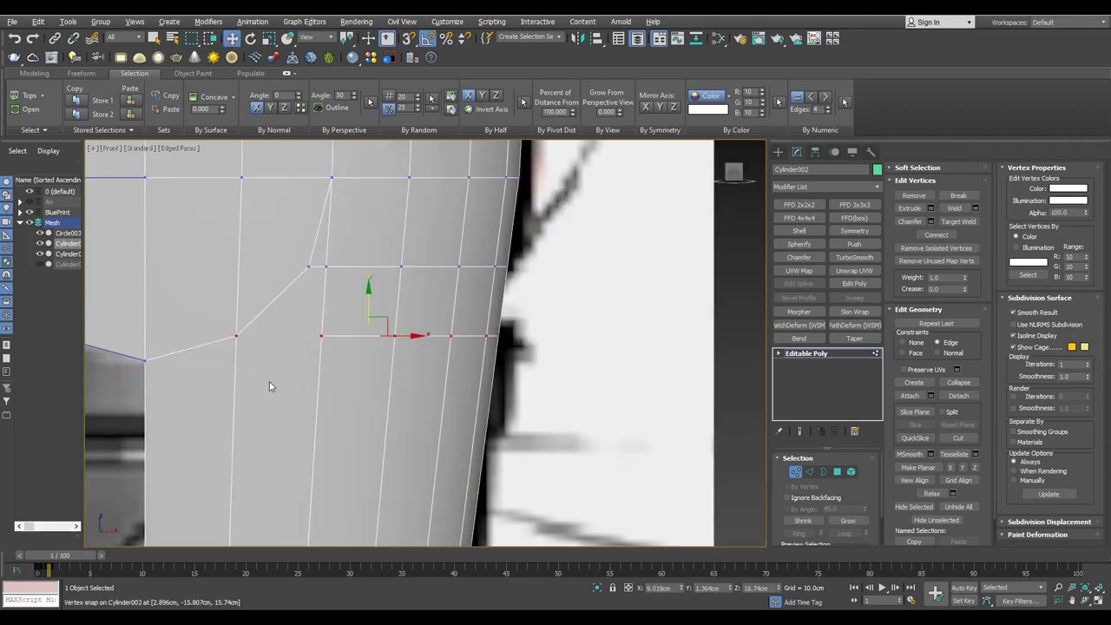
scroll(269, 386, "down", 3)
key("4")
key("p")
scroll(490, 388, "up", 3)
middle_click_drag(490, 388, 373, 364, "alt")
key("1")
scroll(355, 347, "up", 5)
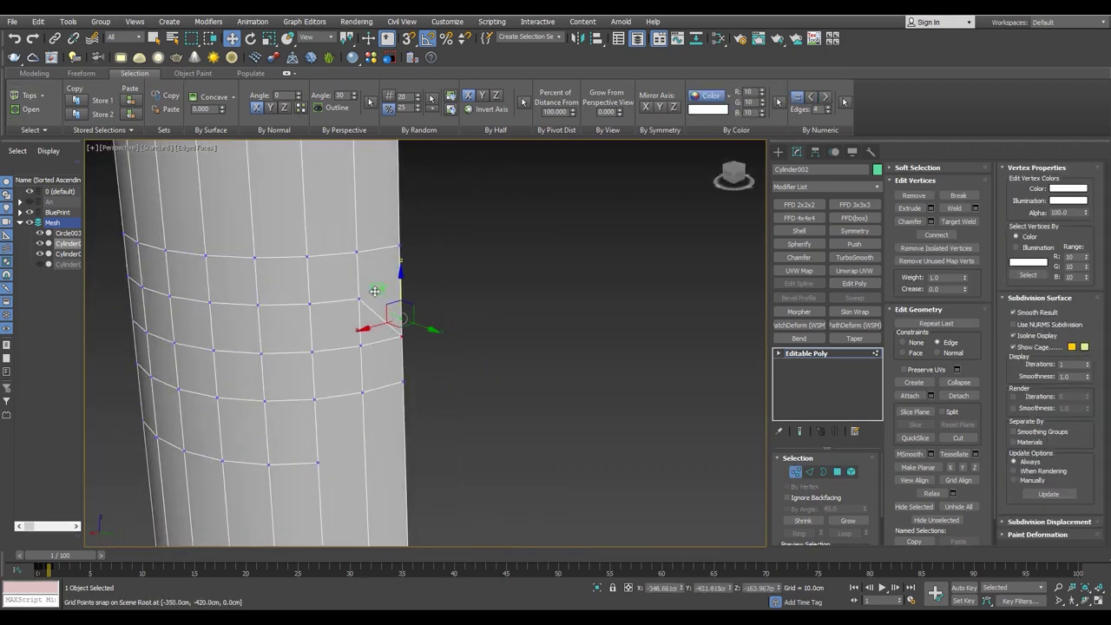
scroll(394, 458, "up", 4)
scroll(406, 431, "down", 1)
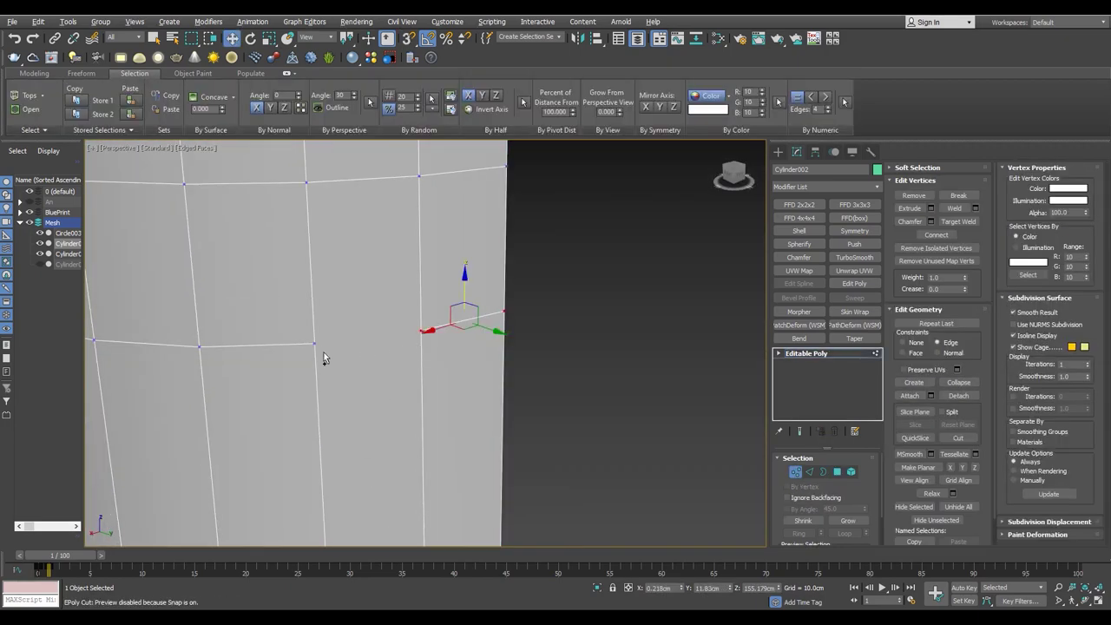
- Add a Symmetry modifier mirroring the half mesh across X with Weld Seam on
key("f")
scroll(429, 283, "down", 3)
scroll(429, 282, "down", 2)
key("t")
scroll(423, 368, "up", 5)
key("alt+w")
key("alt+w")
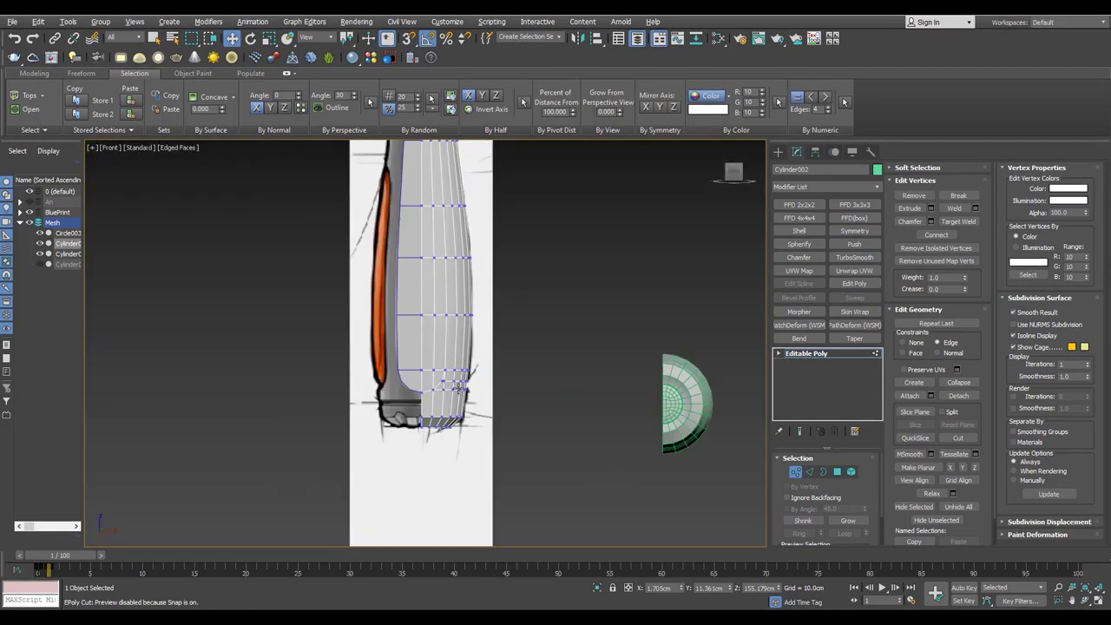
scroll(455, 308, "up", 3)
left_click(853, 231)
scroll(395, 343, "down", 4)
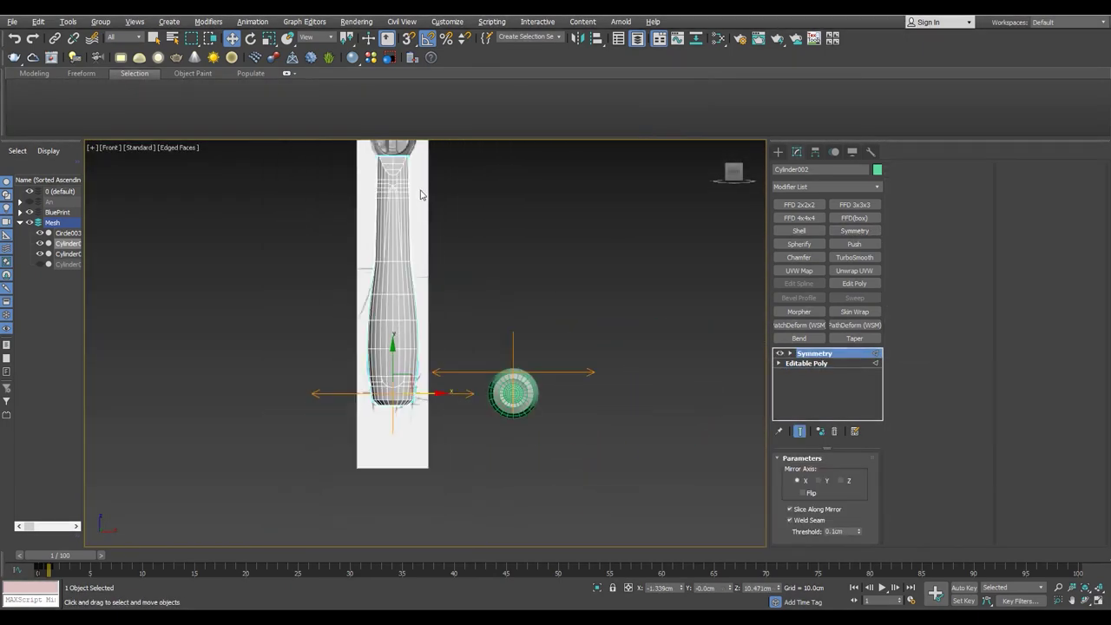
- Cut a diagonal edge at the X-junction in the base Editable Poly
scroll(420, 194, "up", 5)
scroll(453, 228, "up", 3)
scroll(374, 273, "up", 2)
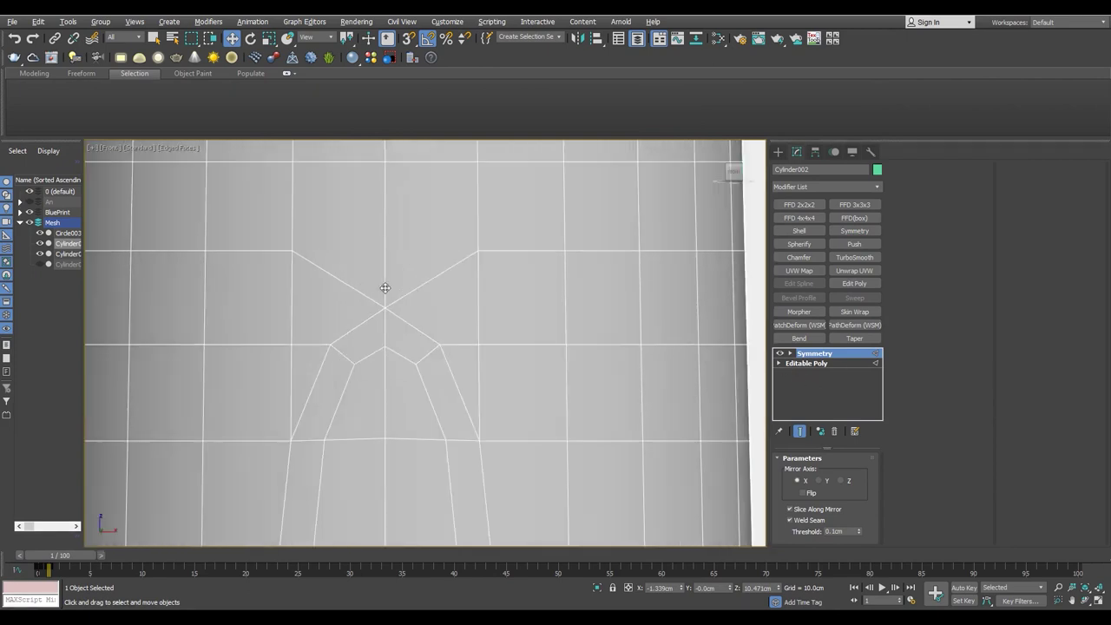
scroll(386, 287, "down", 2)
left_click(808, 365)
key("alt+c")
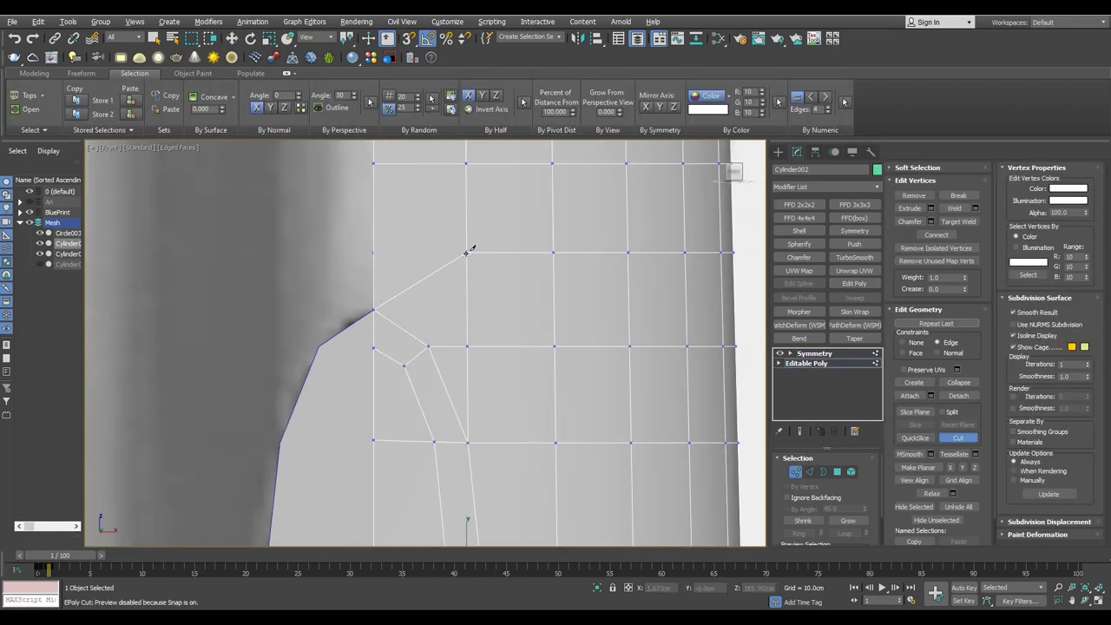
key("2")
key("w")
left_click(421, 279)
key("1")
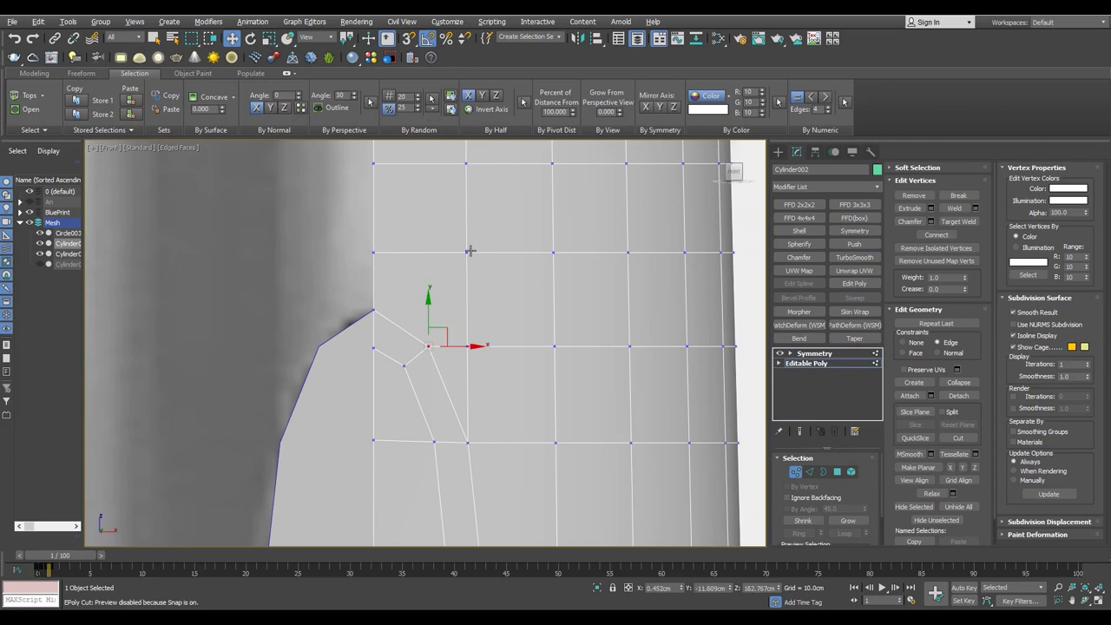
- Collapse Cylinder002's modifier stack into a single Editable Poly, accepting the warning
left_click(815, 353)
scroll(407, 272, "down", 5)
key("alt+w")
key("alt+w")
key("F4")
scroll(316, 320, "down", 10)
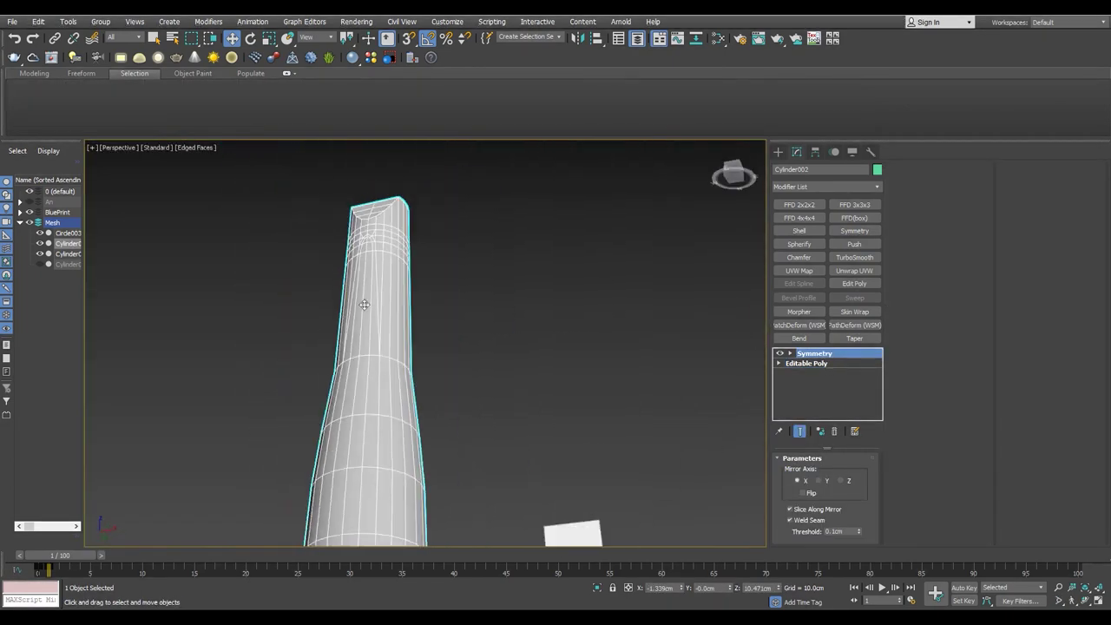
scroll(365, 469, "up", 6)
scroll(623, 365, "up", 3)
right_click(821, 347)
left_click(868, 423)
left_click(608, 358)
- Select a first run of polygons down the handle for the grip strip
left_click(458, 364)
left_click(285, 286, "ctrl")
scroll(347, 286, "down", 3)
middle_click_drag(417, 260, 417, 347)
left_click(490, 324, "ctrl")
left_click(422, 324, "ctrl")
left_click(393, 323, "ctrl")
left_click(425, 195, "ctrl")
- Extend the grip strip with face columns up the neck and across the arch
middle_click_drag(484, 224, 479, 307)
left_click(479, 307, "ctrl")
left_click(453, 277, "ctrl")
left_click(431, 252, "ctrl")
left_click(404, 223, "ctrl")
scroll(464, 186, "down", 2)
scroll(440, 298, "up", 4)
left_click(473, 373, "ctrl")
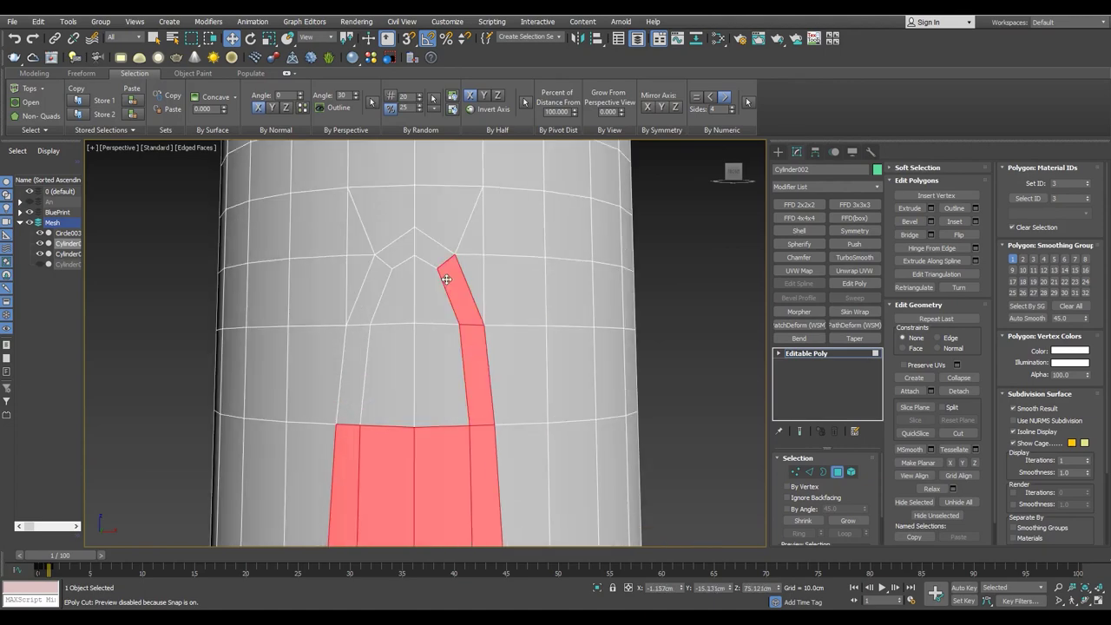
left_click(367, 347, "ctrl")
left_click(395, 304, "ctrl")
scroll(389, 298, "down", 3)
key("f")
scroll(516, 277, "up", 3)
scroll(476, 351, "down", 2)
key("1")
key("F3")
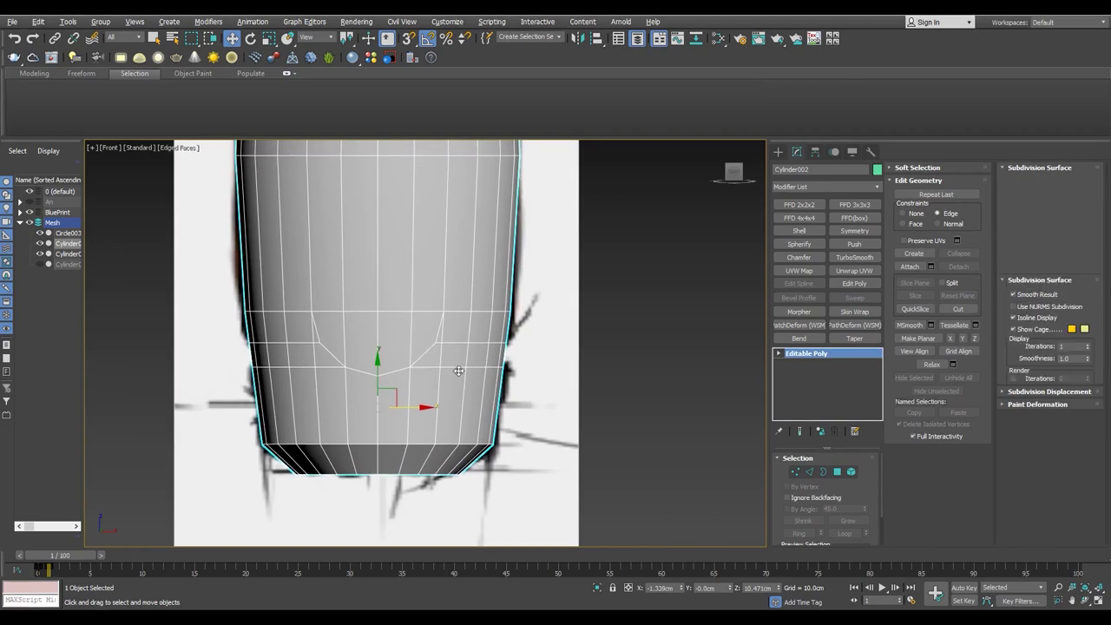
- Select both halves of a horizontal vertex row in wireframe display
key("F3")
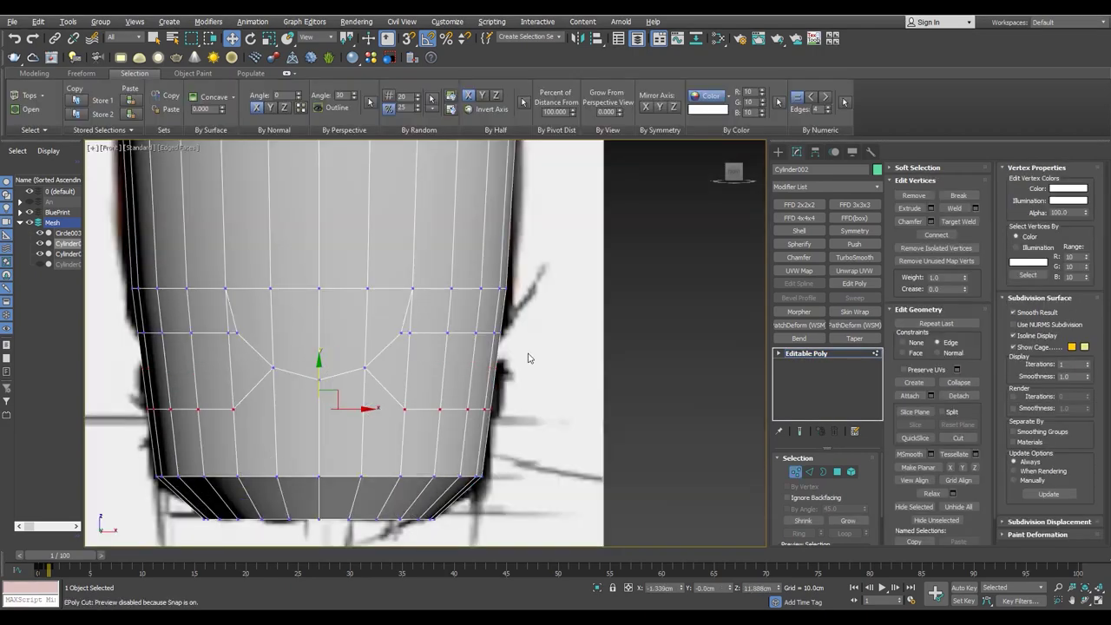
key("F3")
left_click_drag(516, 321, 409, 345)
left_click_drag(200, 366, 199, 364, "ctrl")
key("F3")
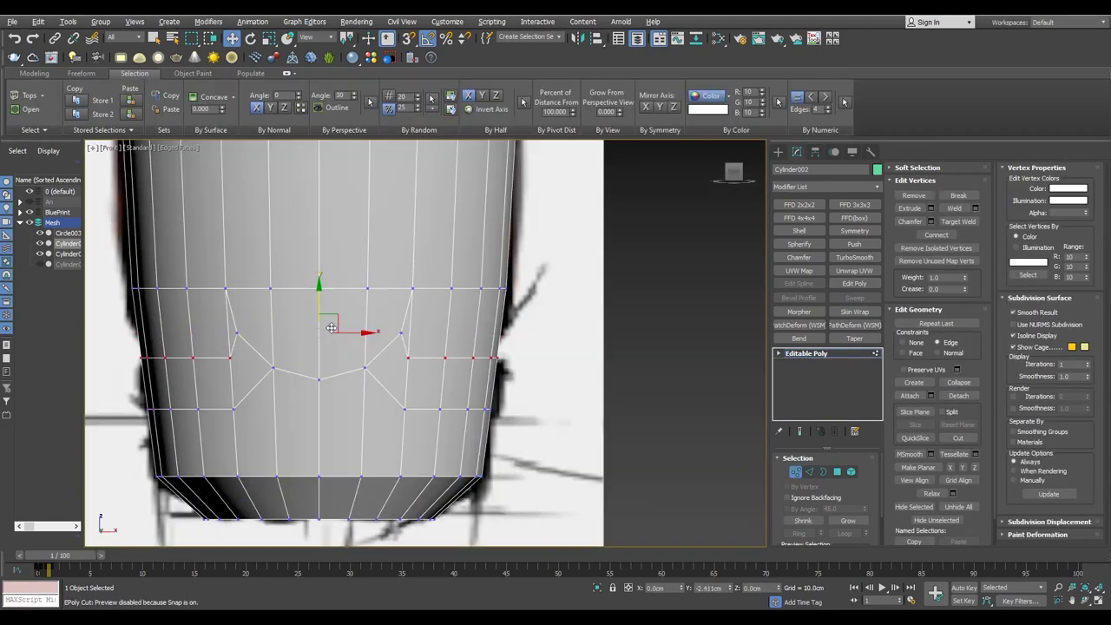
scroll(425, 407, "down", 2)
- Select another complete vertex row, right and left sides together
left_click_drag(538, 305, 466, 348)
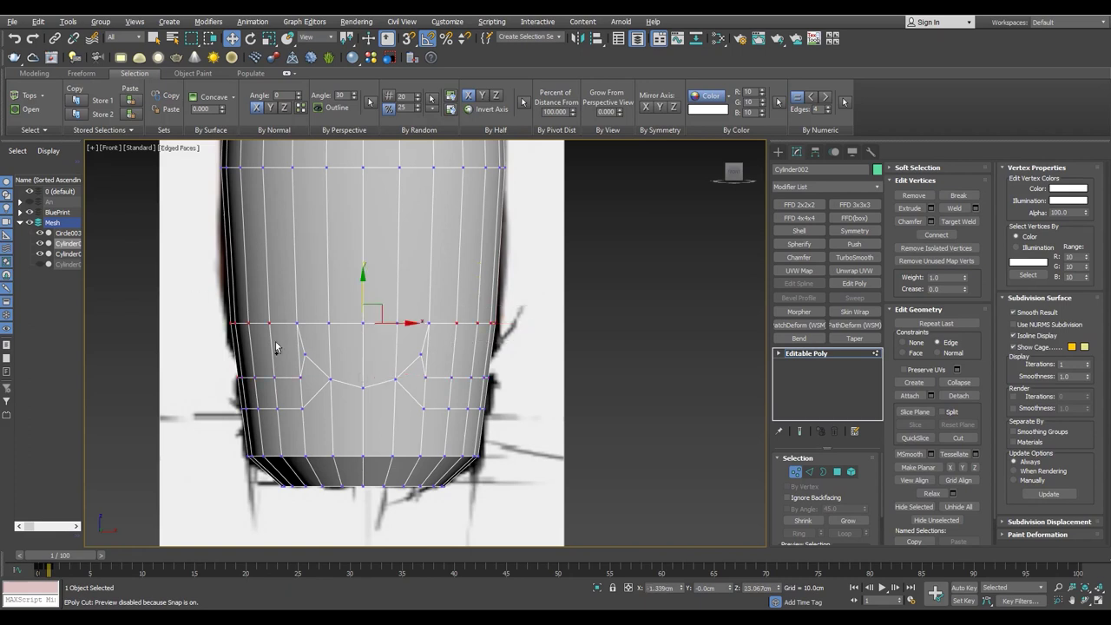
scroll(521, 404, "up", 2)
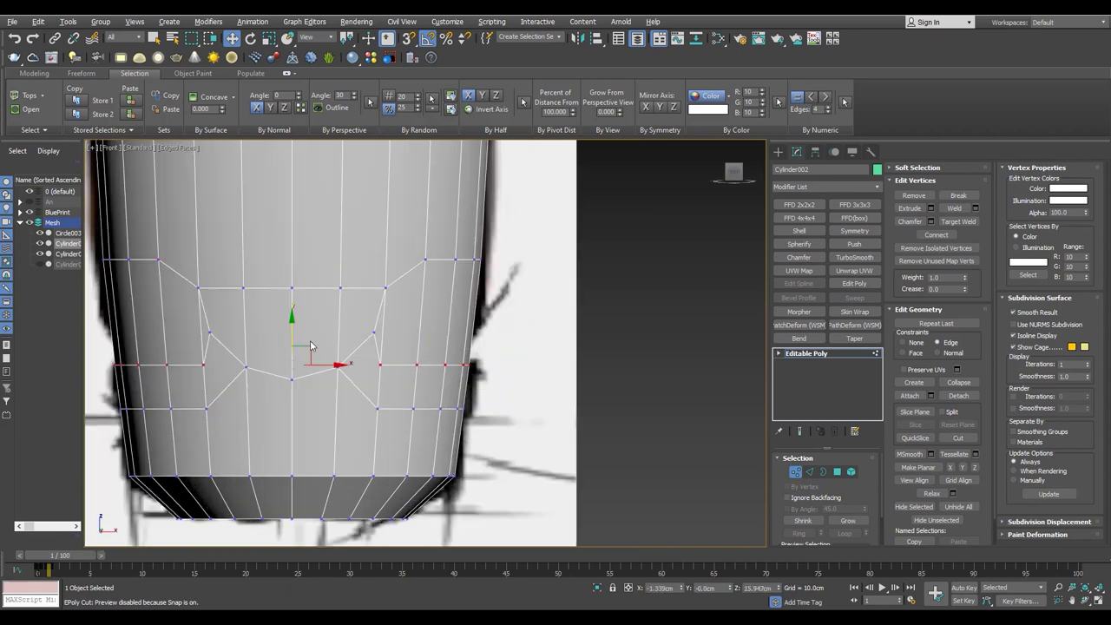
scroll(340, 333, "down", 3)
scroll(401, 392, "up", 1)
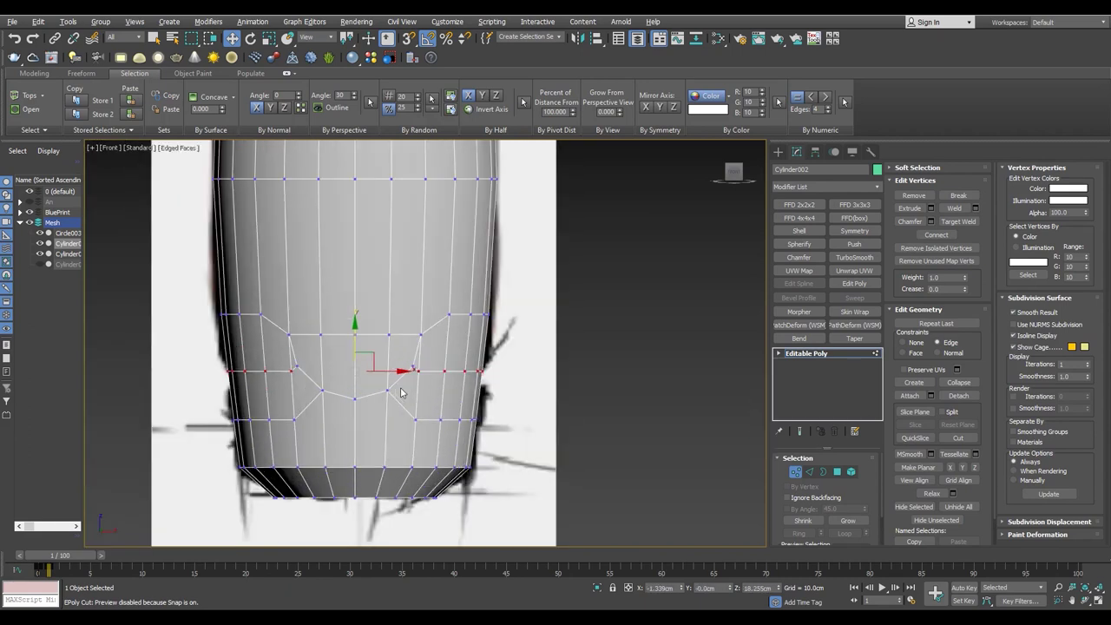
scroll(421, 389, "up", 2)
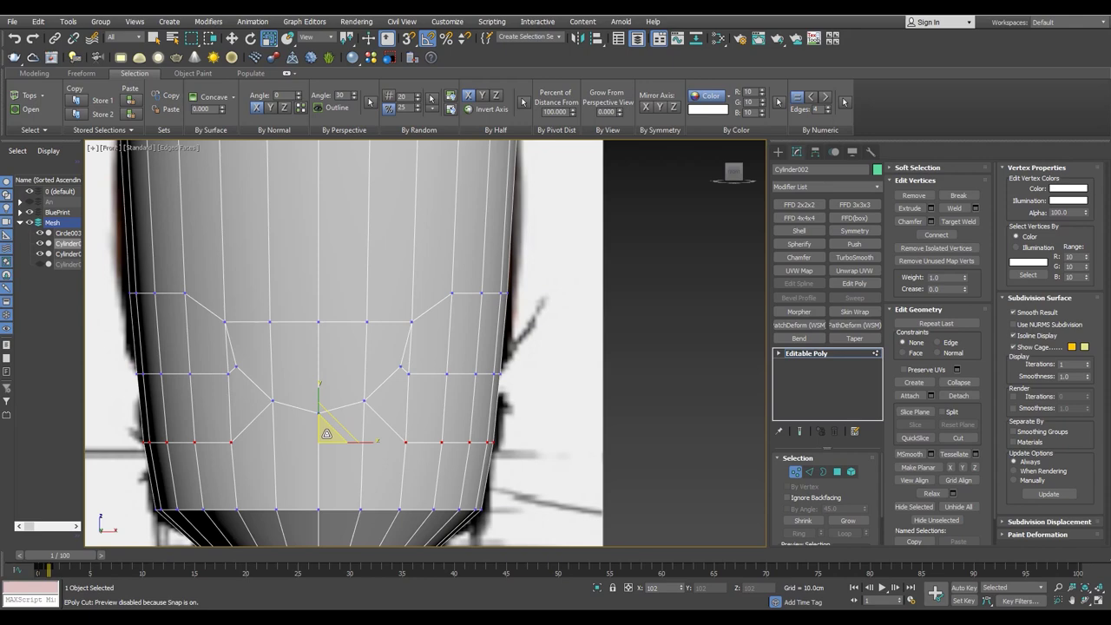
scroll(377, 330, "down", 3)
scroll(376, 330, "down", 2)
scroll(376, 329, "up", 2)
left_click_drag(545, 362, 483, 418)
left_click_drag(349, 418, 352, 420, "ctrl")
scroll(415, 398, "up", 3)
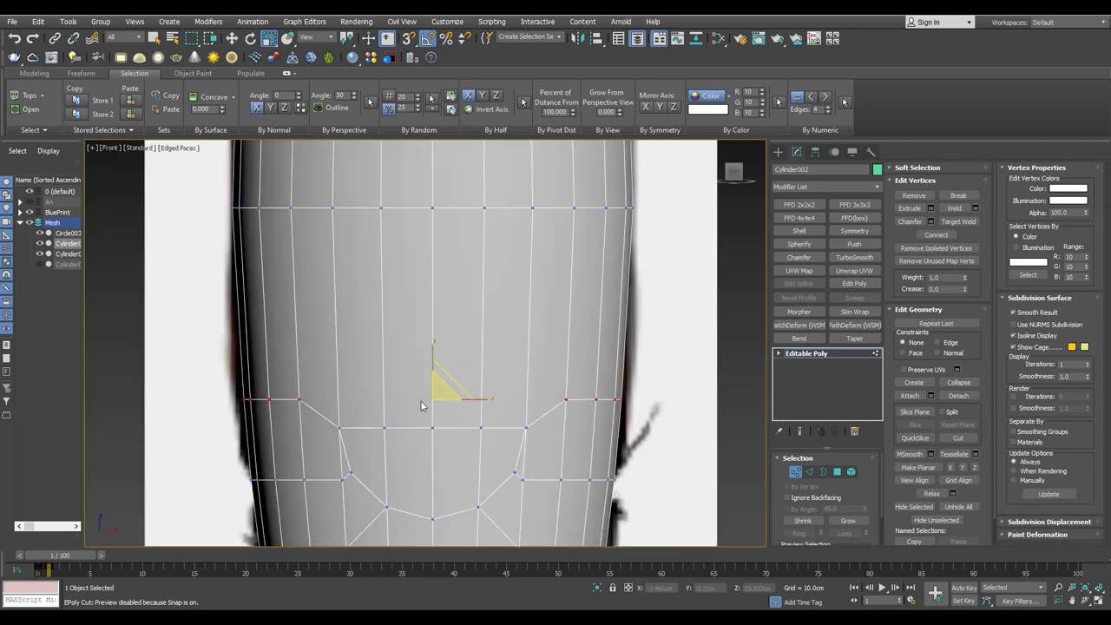
scroll(535, 416, "down", 3)
scroll(572, 388, "up", 3)
- Select one more full vertex row and make the mesh see-through over the blueprint
left_click_drag(647, 347, 611, 371)
left_click_drag(260, 358, 329, 373, "ctrl")
key("z")
key("F3")
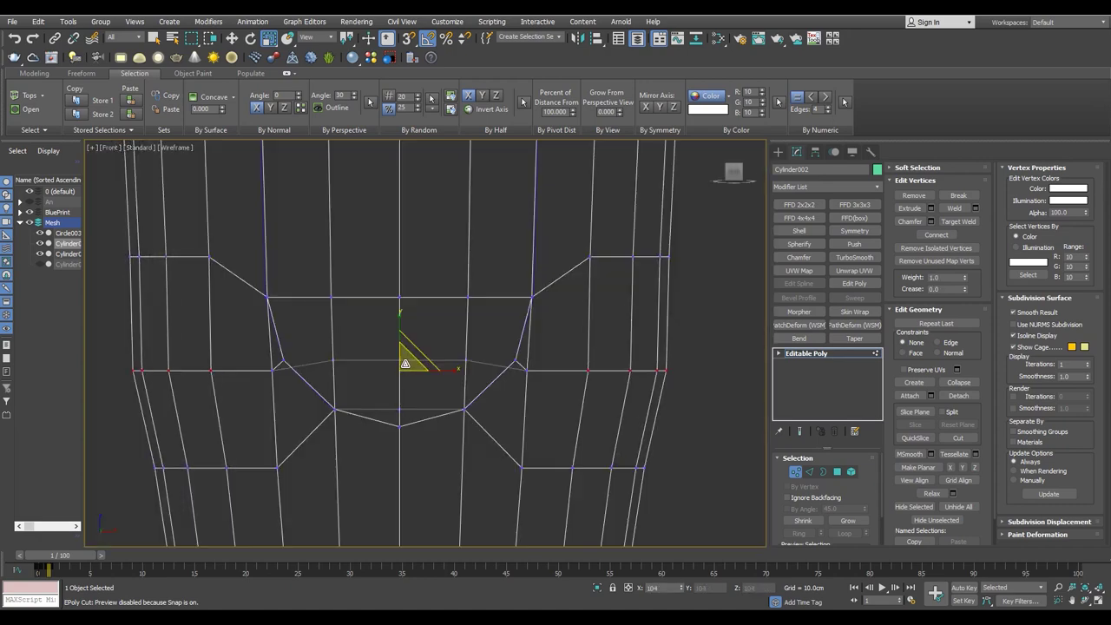
key("F3")
scroll(402, 365, "down", 5)
key("alt+x")
scroll(234, 323, "up", 5)
- Remove the raised vertex row, then add a new edge loop and move it up toward the slot end
left_click_drag(425, 241, 426, 229)
scroll(462, 327, "down", 3)
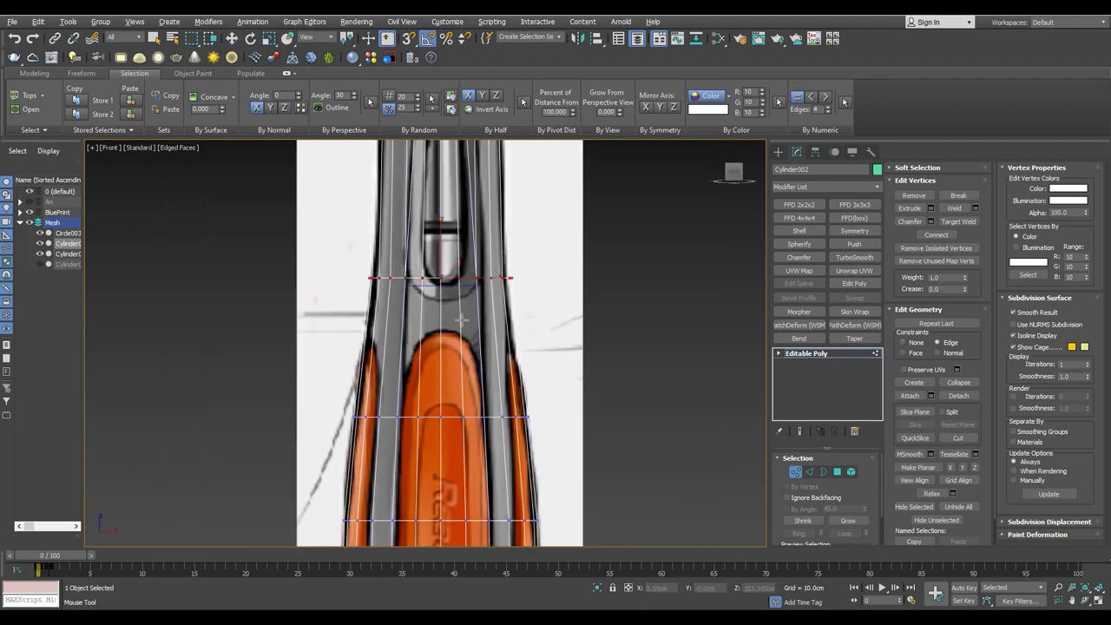
scroll(473, 373, "up", 4)
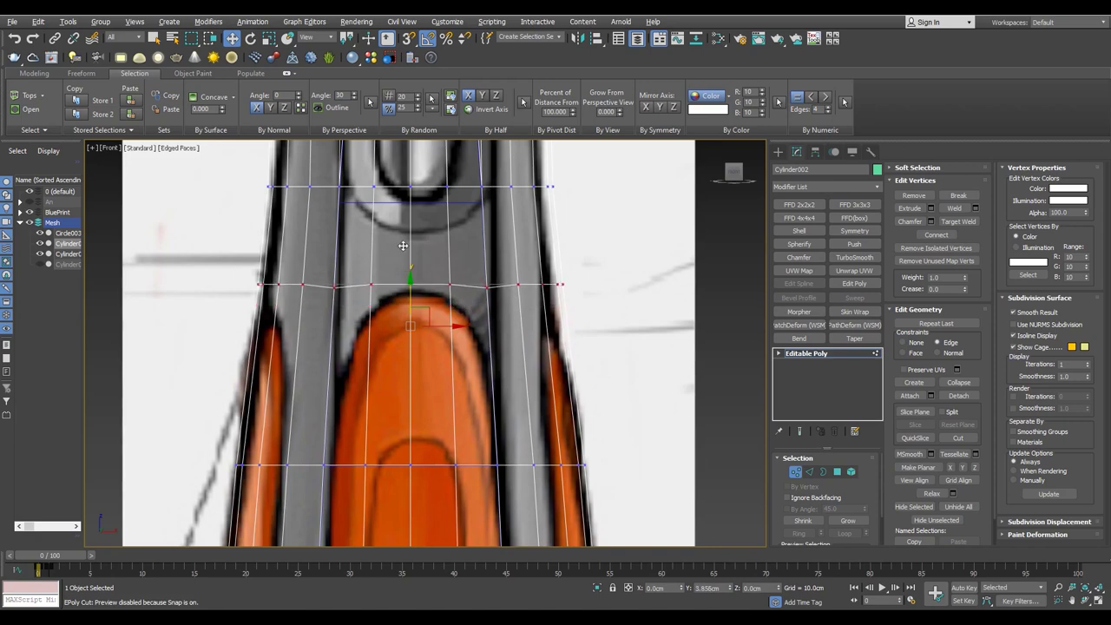
key("BackSpace")
left_click(438, 334)
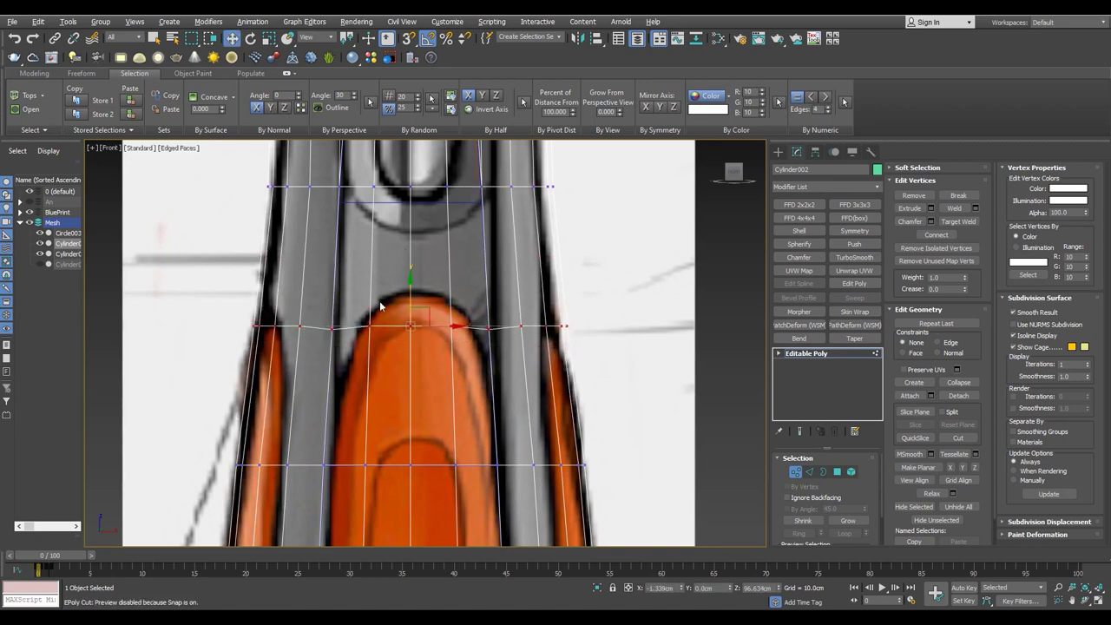
left_click_drag(420, 302, 411, 225)
- Shift-drag a copy of the loop upward and pull its middle vertices down into a curve
middle_click_drag(432, 308, 390, 341)
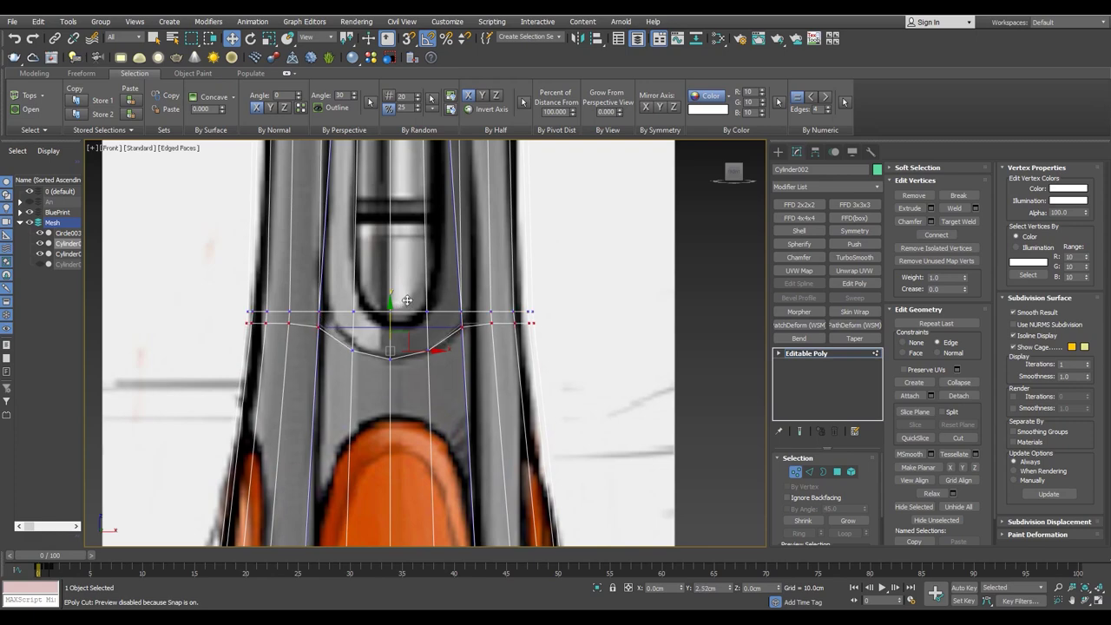
scroll(420, 350, "down", 3)
scroll(413, 305, "up", 5)
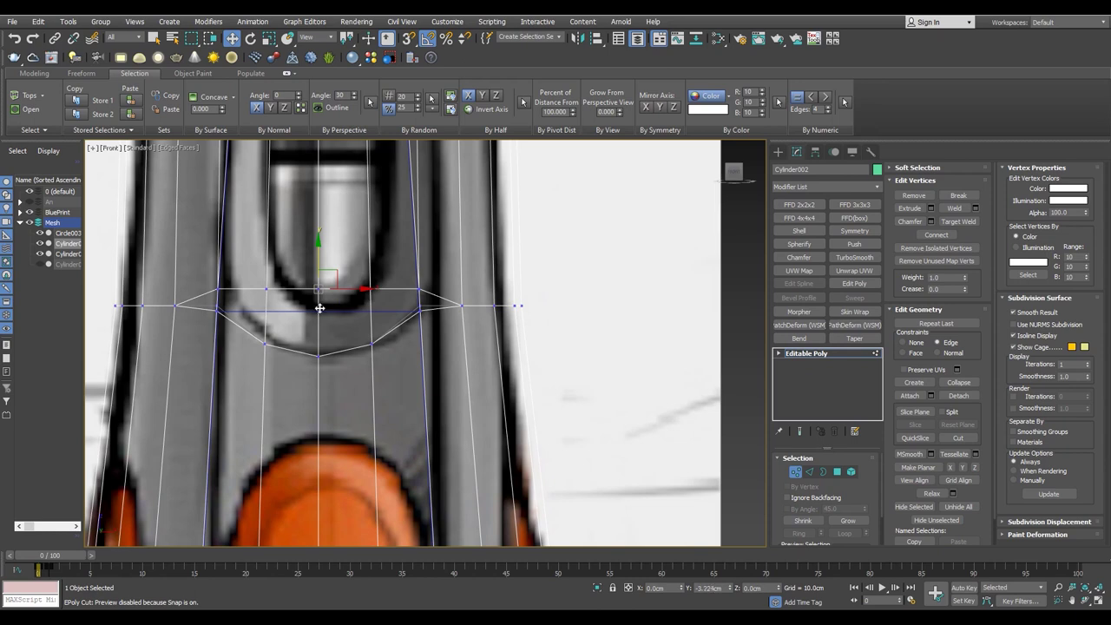
left_click_drag(318, 255, 324, 217, "shift")
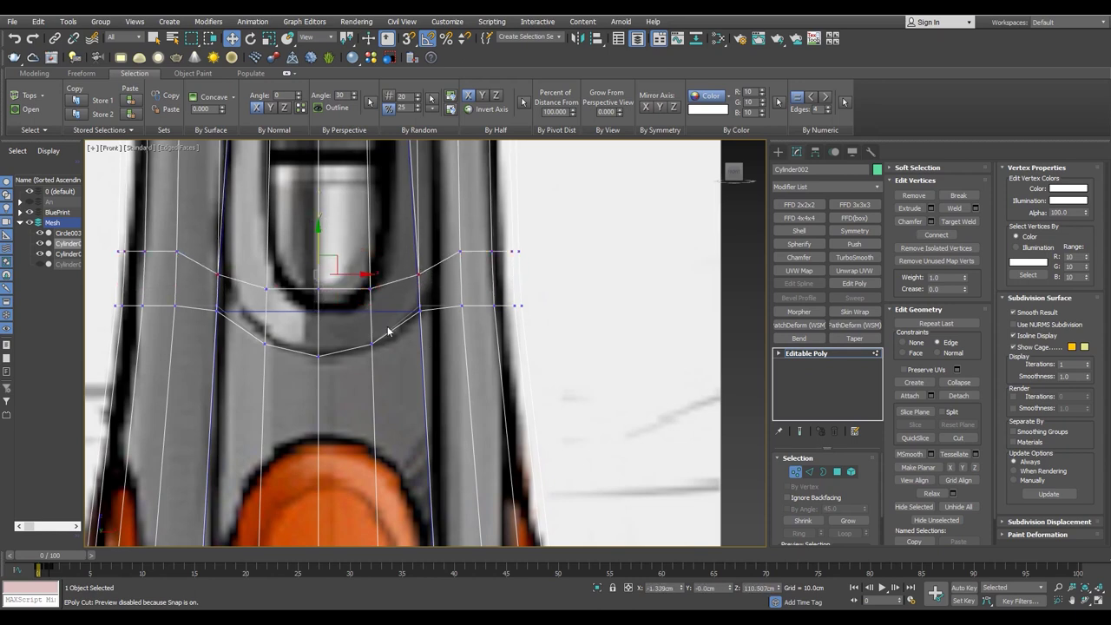
scroll(547, 310, "up", 2)
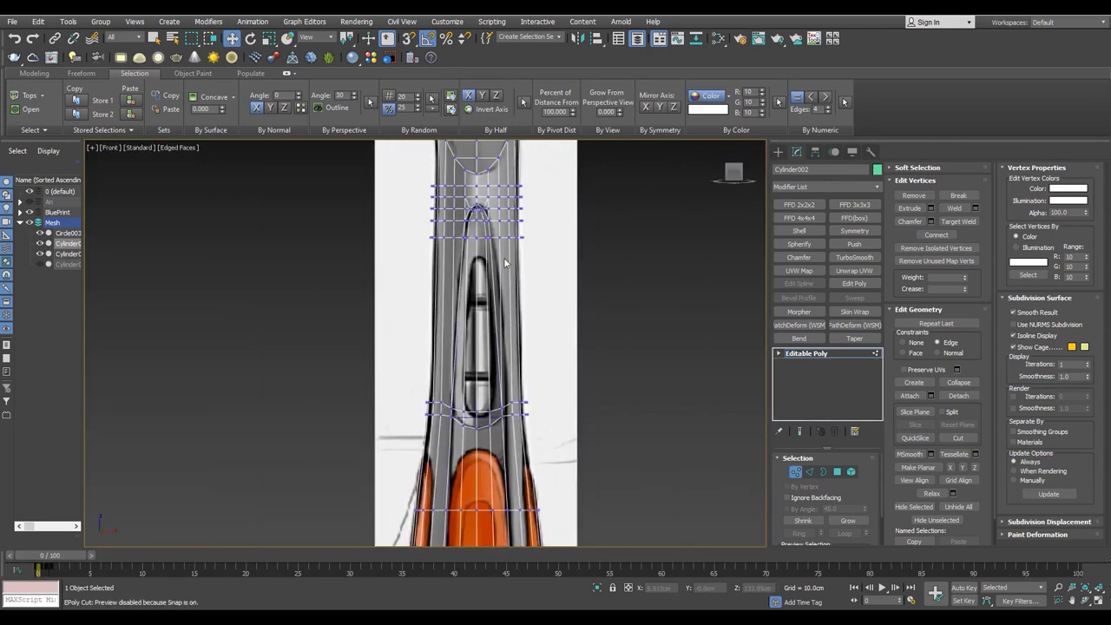
scroll(416, 354, "up", 3)
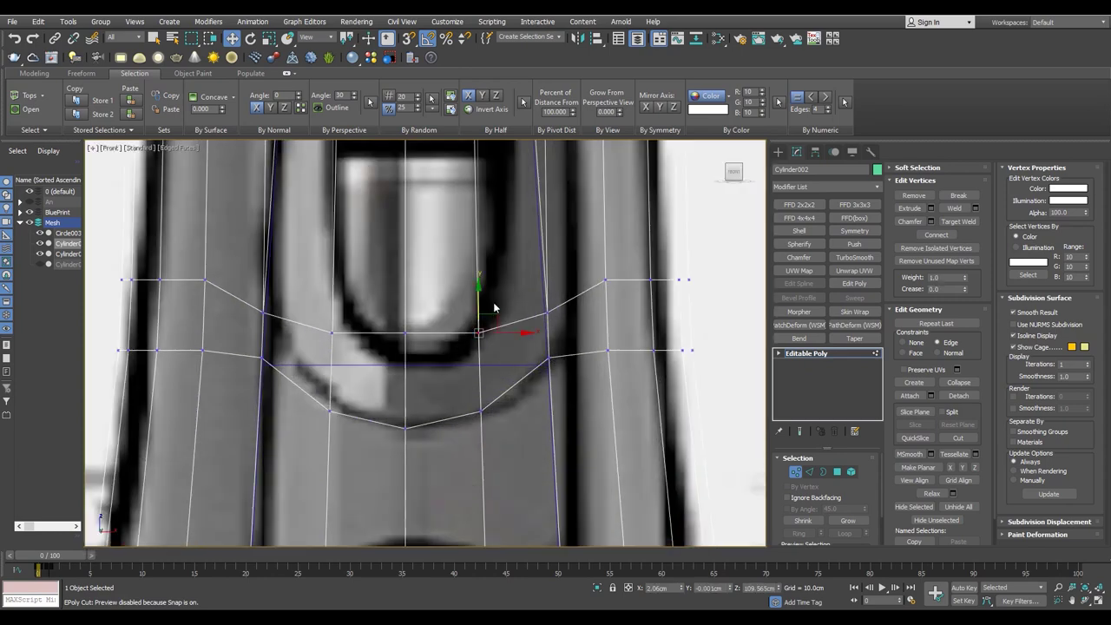
left_click_drag(406, 299, 429, 411)
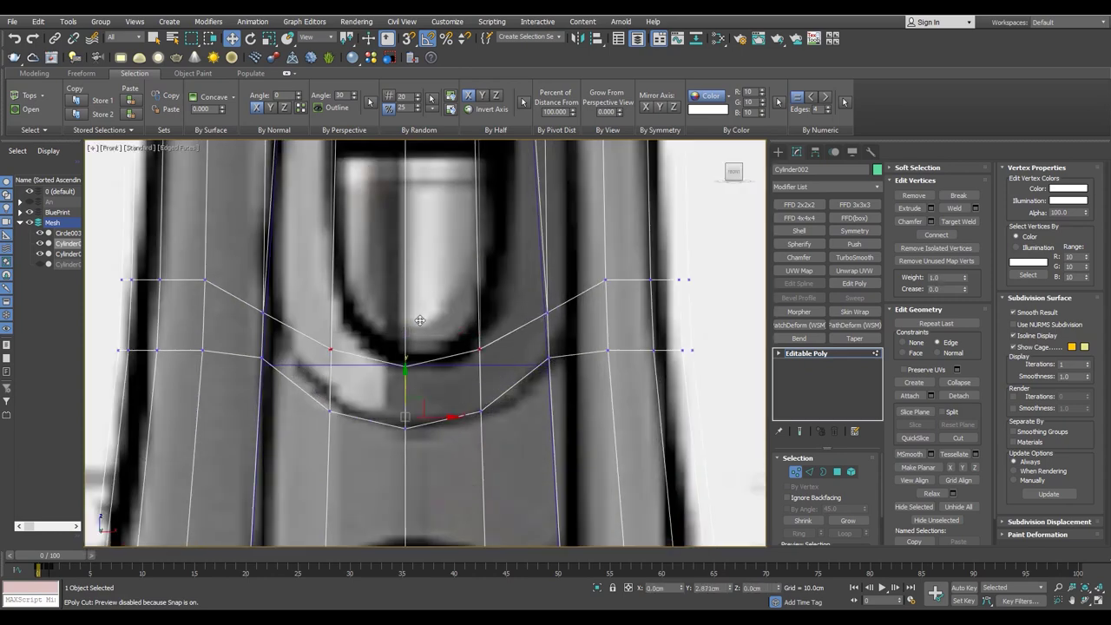
scroll(420, 321, "down", 2)
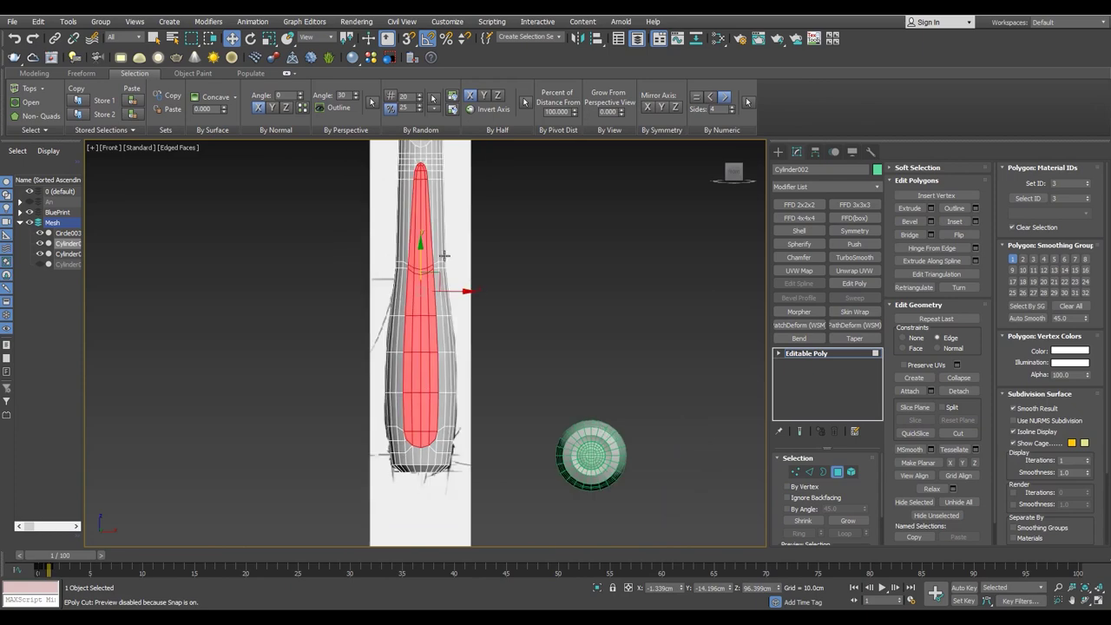
- Frame the red faces in Perspective and give them a bevel with a -0.5cm outline
key("alt+w")
key("alt+w")
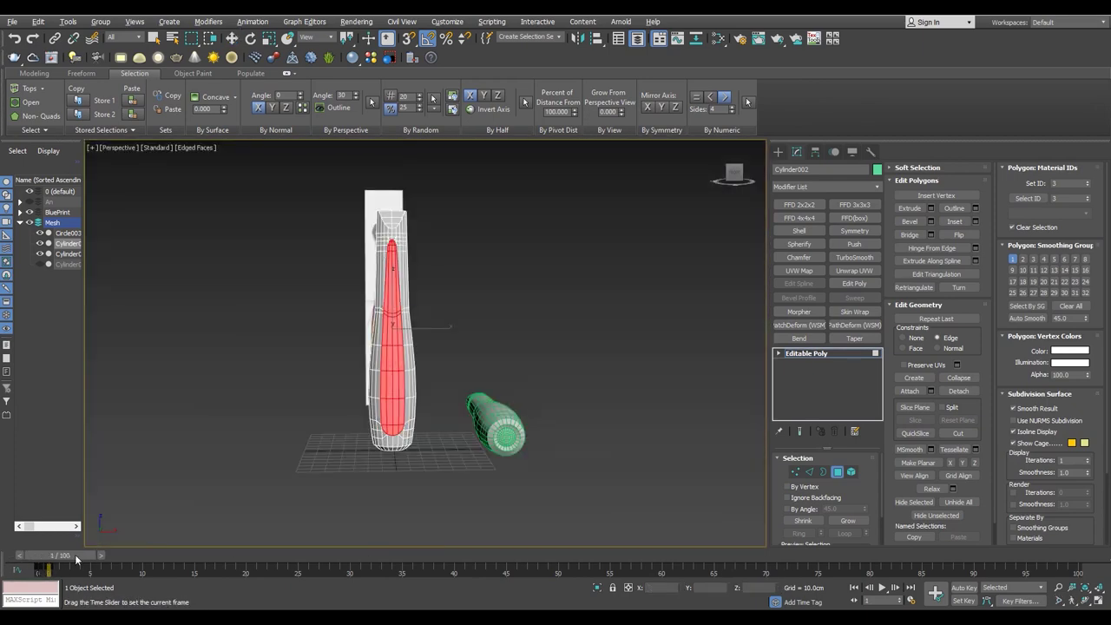
scroll(347, 315, "up", 3)
key("z")
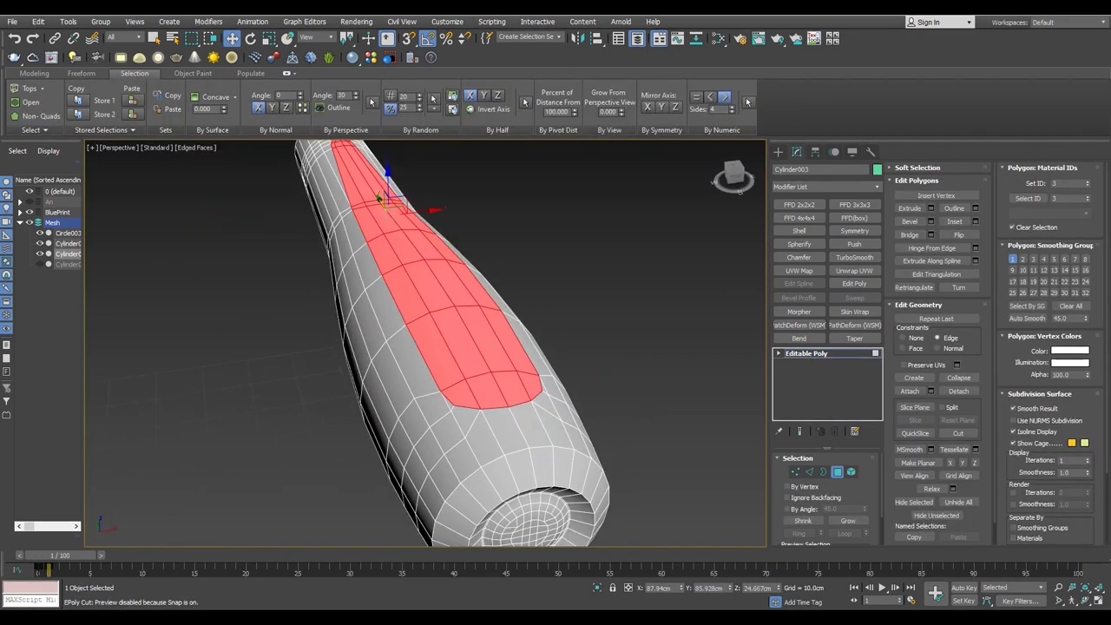
scroll(479, 354, "up", 3)
scroll(479, 354, "up", 3)
scroll(432, 385, "down", 2)
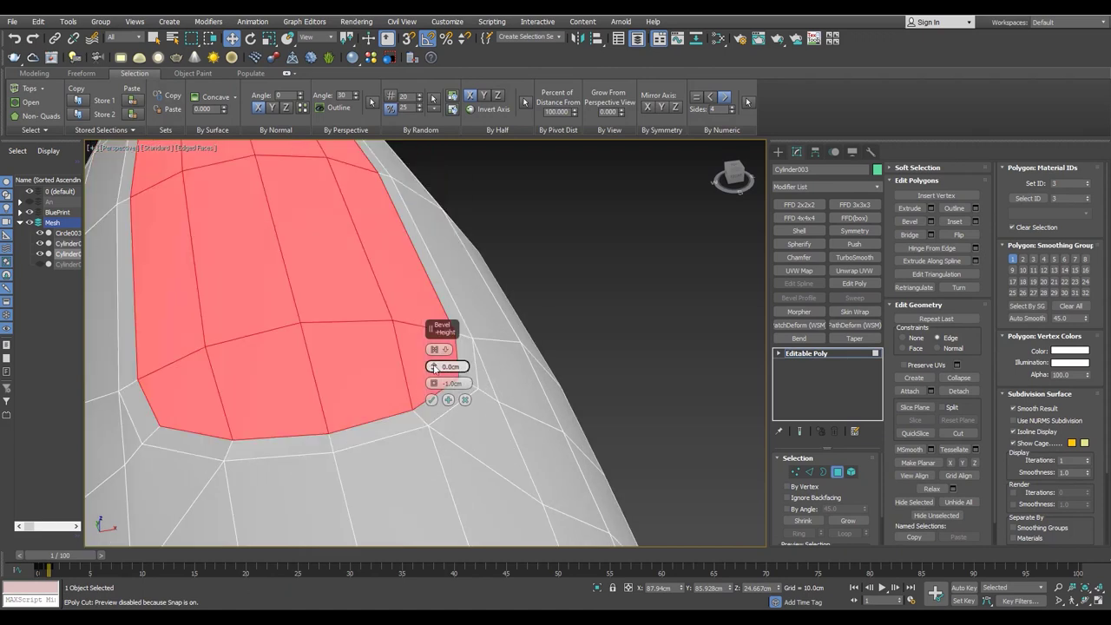
left_click(458, 349)
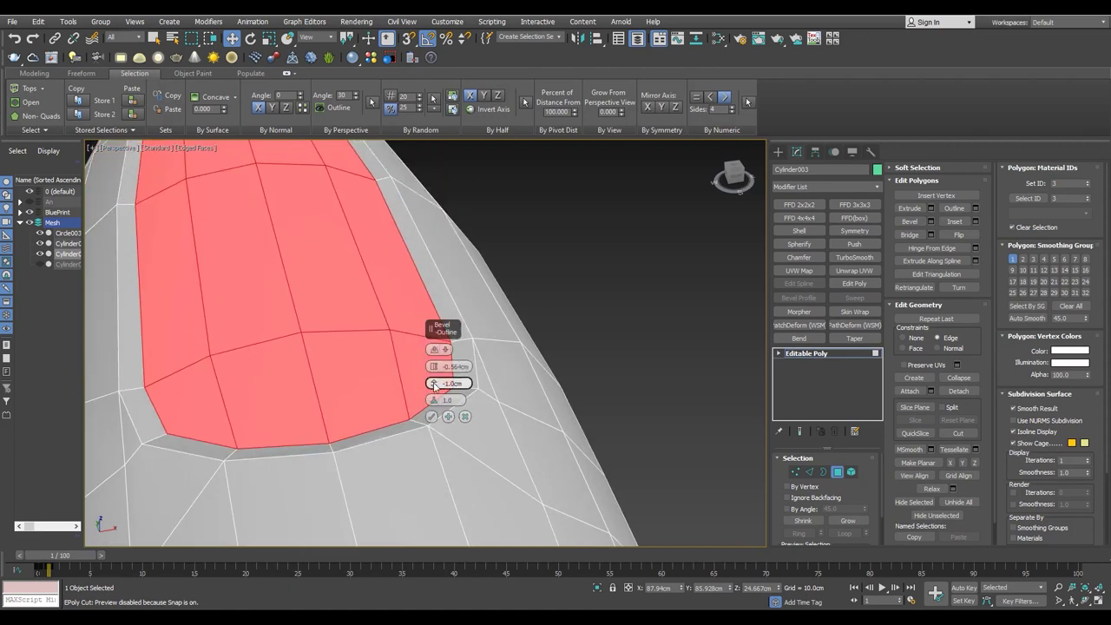
left_click_drag(434, 384, 435, 366)
key("Return")
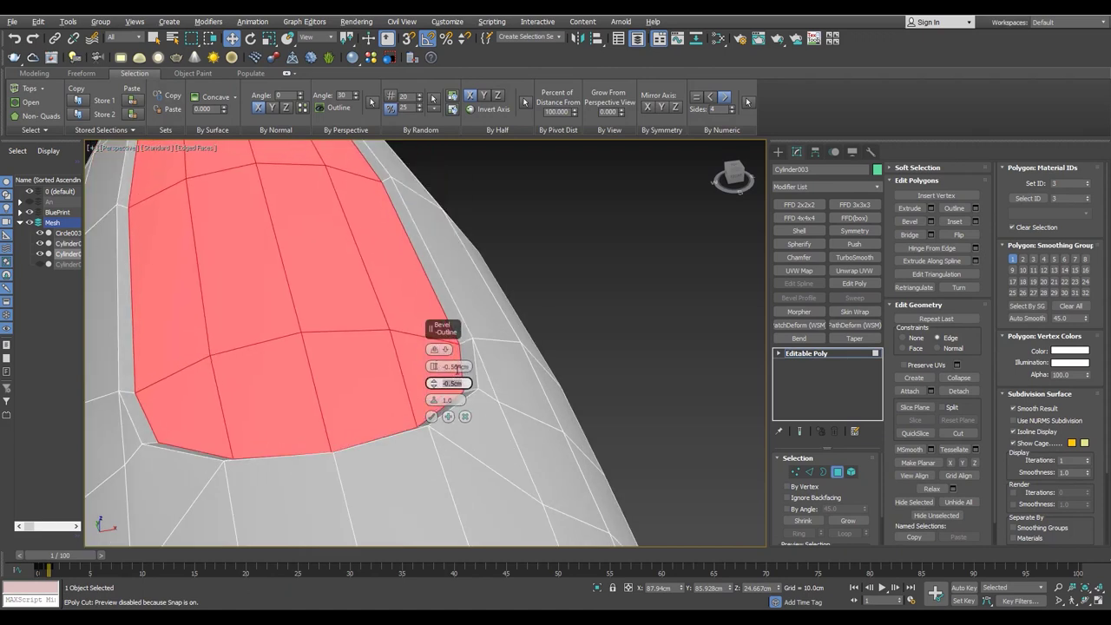
type("5")
key("Return")
middle_click_drag(468, 382, 254, 270, "alt")
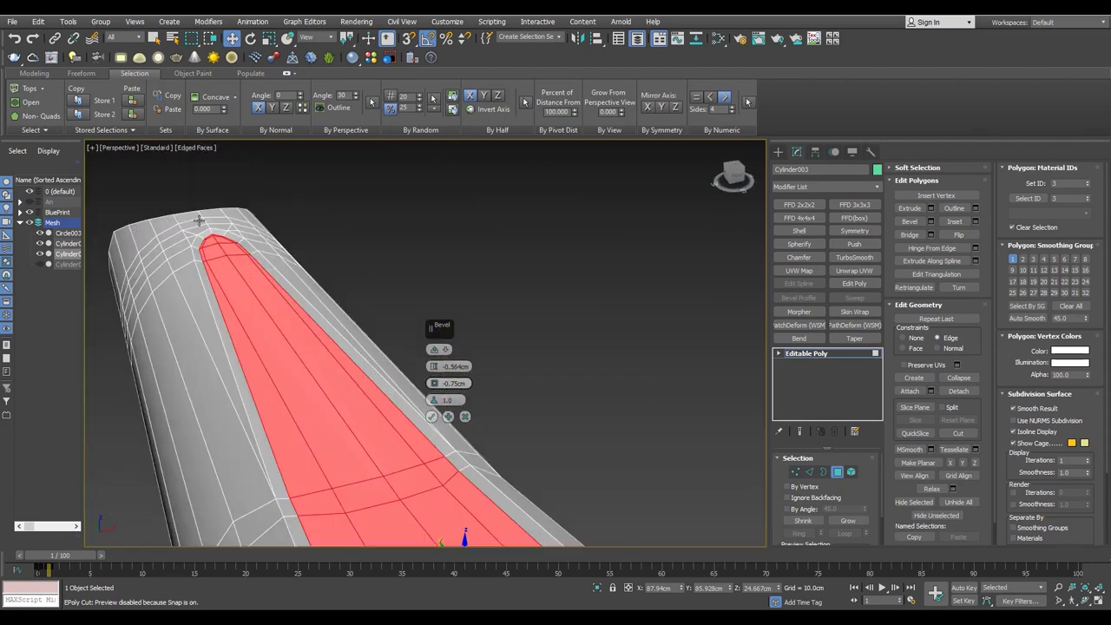
scroll(254, 270, "down", 5)
scroll(326, 382, "up", 3)
scroll(367, 360, "up", 3)
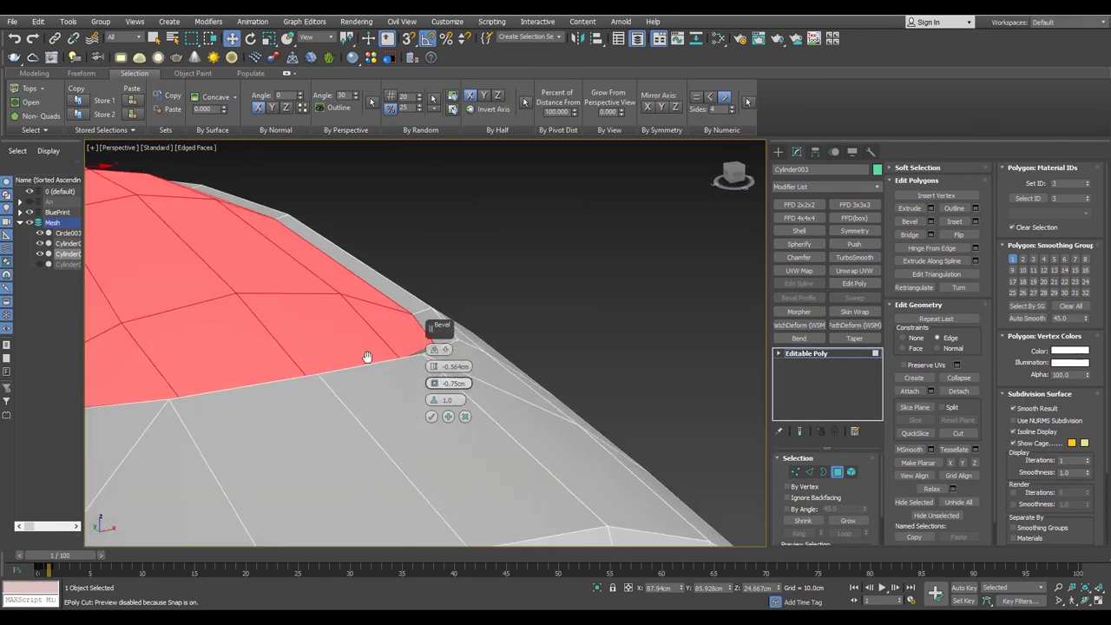
scroll(405, 389, "up", 2)
type("-0.5")
key("Return")
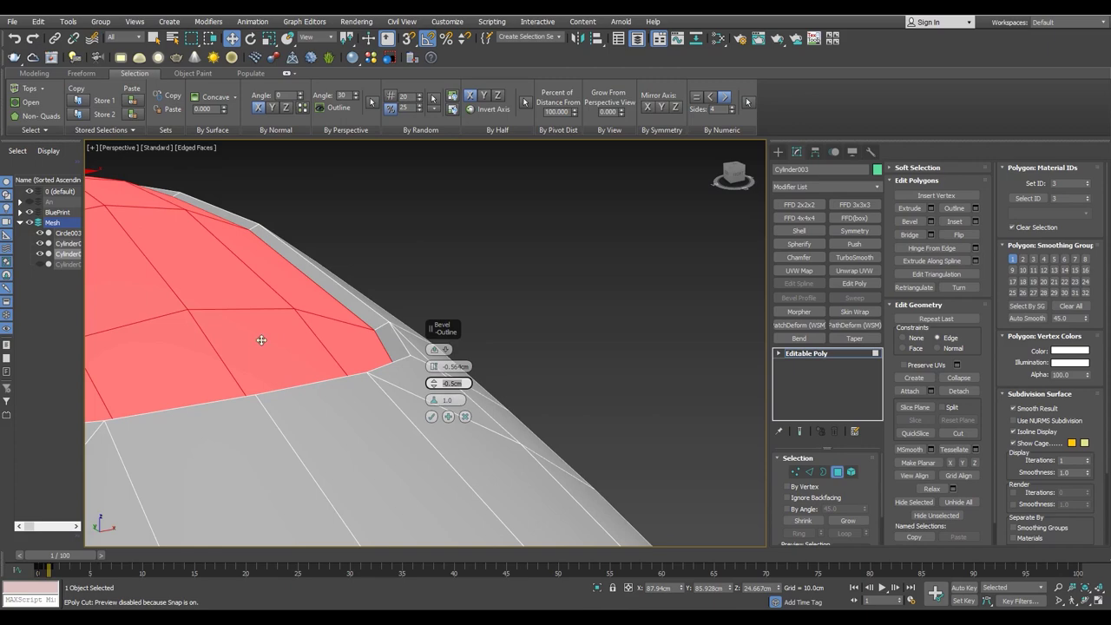
- Set the bevel height to -0.5cm so the red faces sink into the handle
left_click_drag(430, 372, 435, 363)
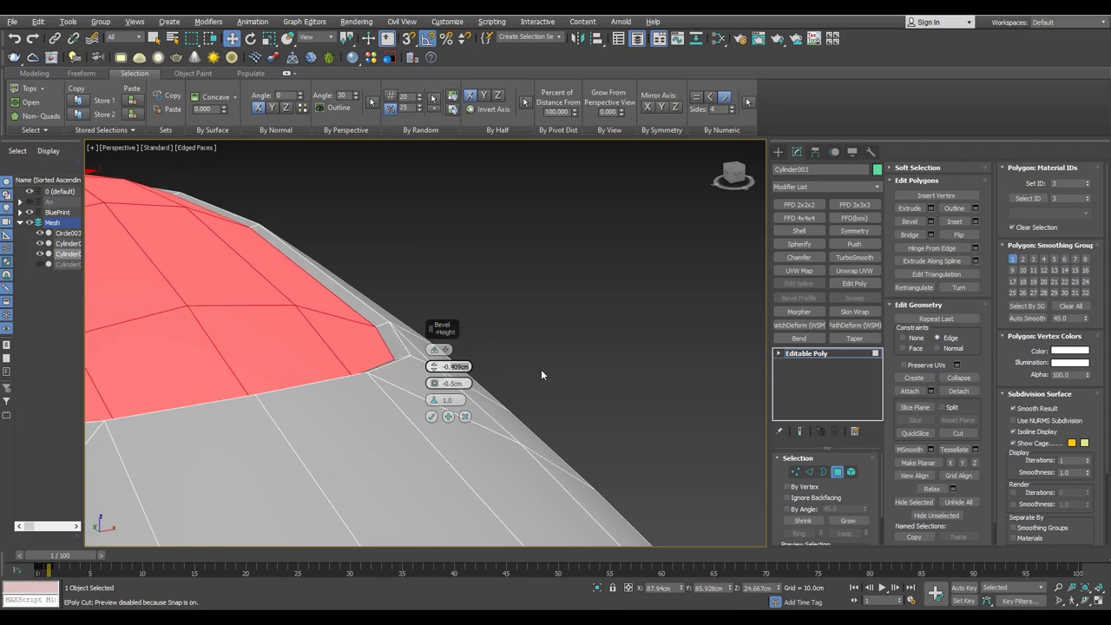
type("-0.5")
key("Return")
scroll(541, 374, "down", 3)
mouse_move(541, 374)
middle_mouse_down("alt")
mouse_move(347, 347)
mouse_move(404, 360)
mouse_move(395, 341)
mouse_move(346, 330)
mouse_move(315, 374)
mouse_move(293, 347)
mouse_move(248, 384)
middle_mouse_up("alt")
scroll(403, 360, "up", 3)
scroll(250, 379, "up", 3)
scroll(250, 379, "down", 3)
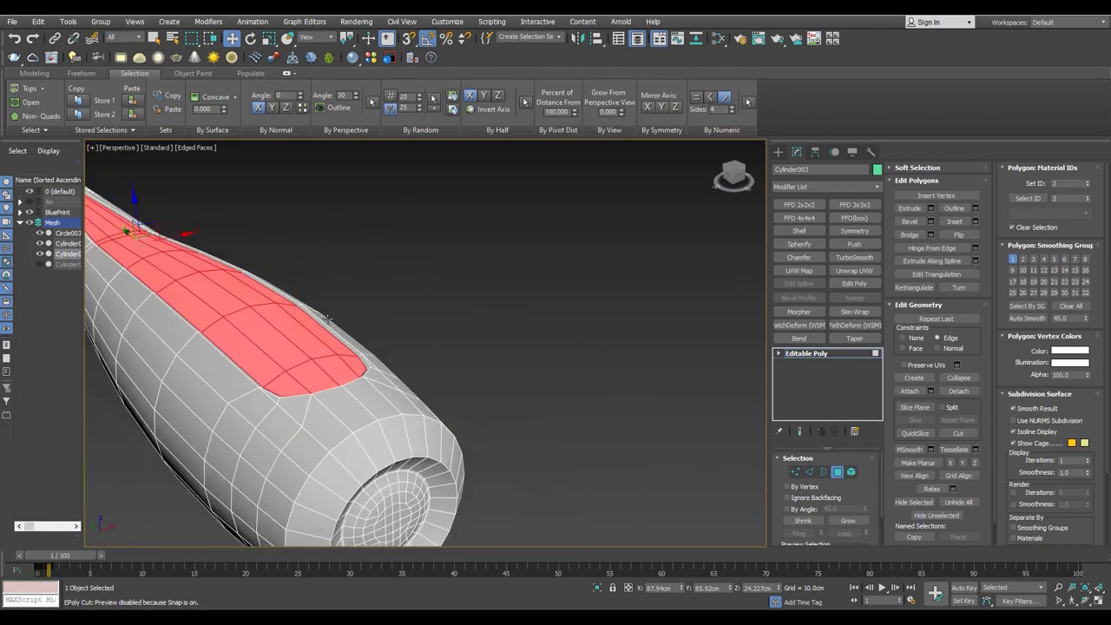
scroll(367, 355, "up", 3)
middle_click_drag(434, 374, 443, 368)
- Apply the bevel and add a second one with a -1.0cm outline and 0.5 height
key("shift+ctrl+b")
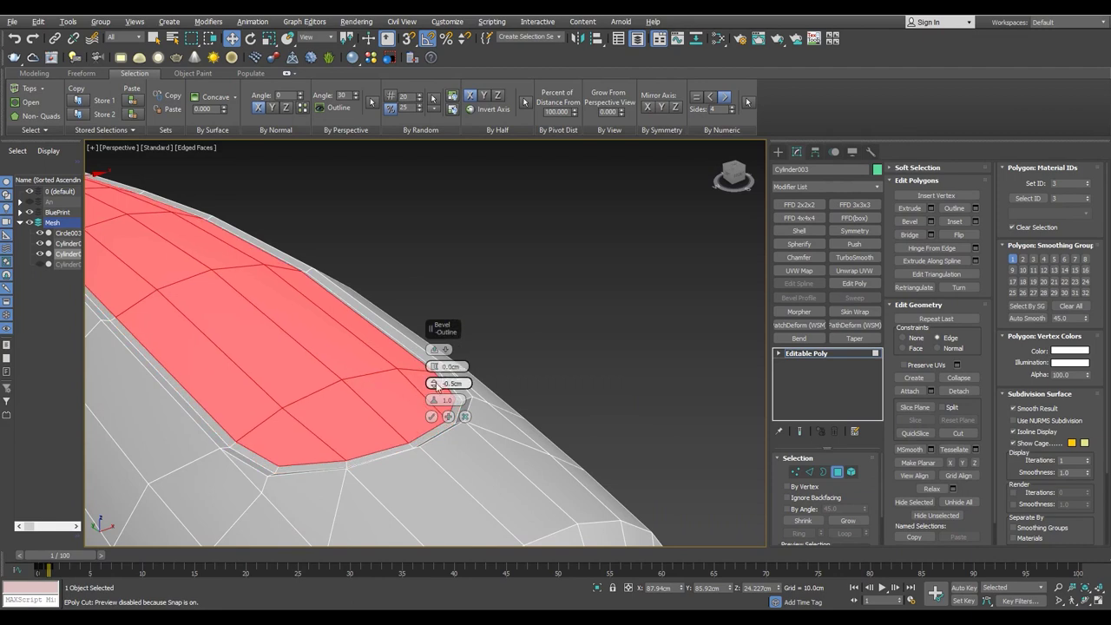
left_click_drag(434, 383, 434, 402)
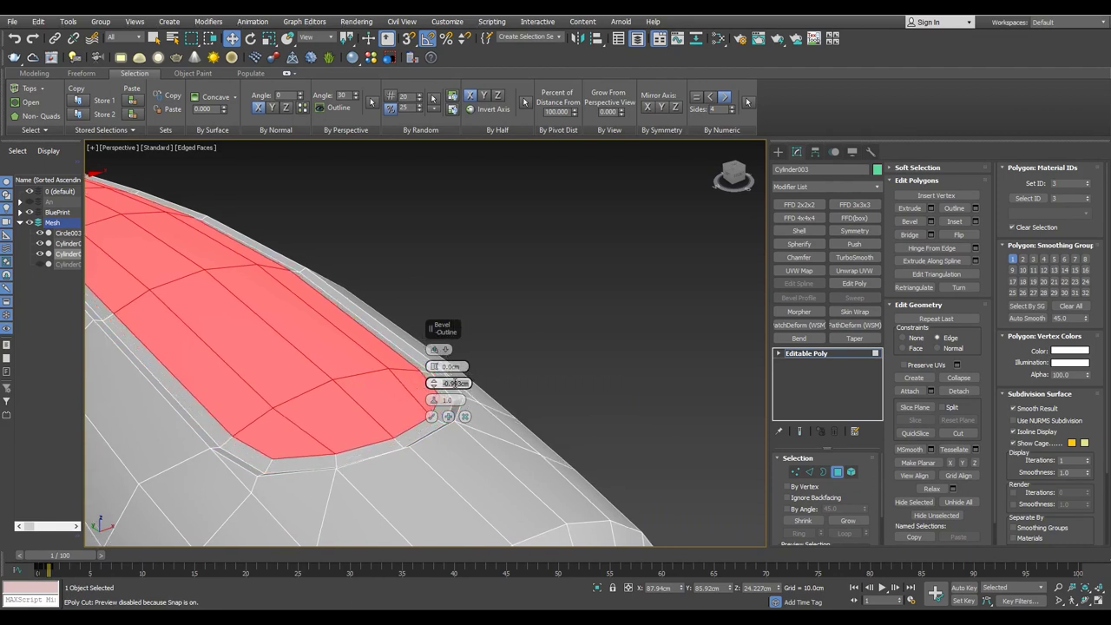
type("-1")
left_click_drag(434, 366, 435, 353)
type("0.5")
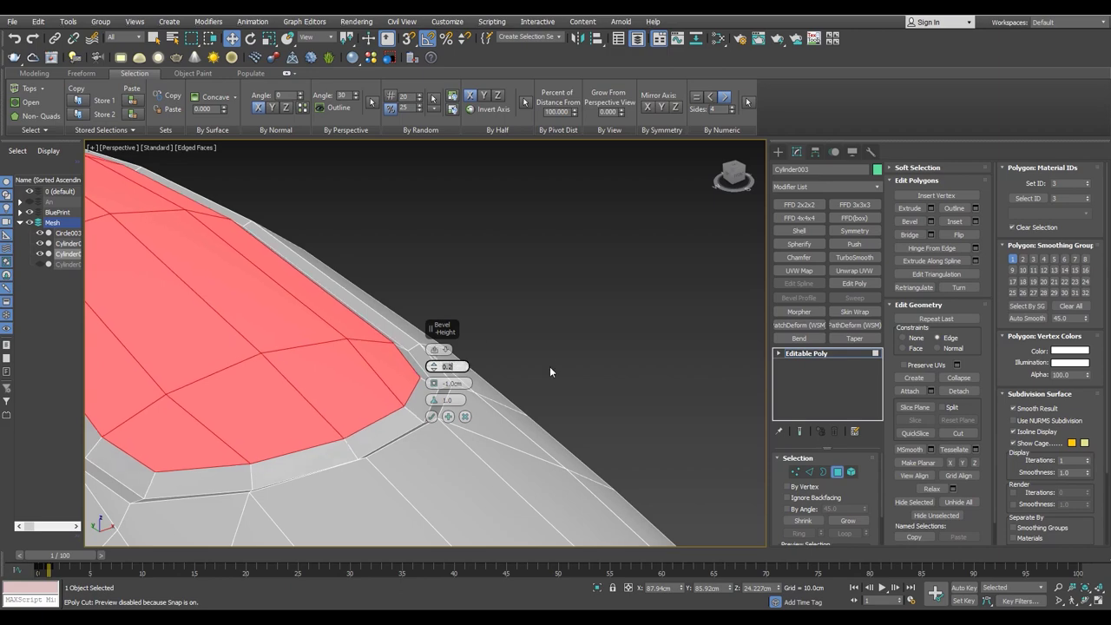
key("Return")
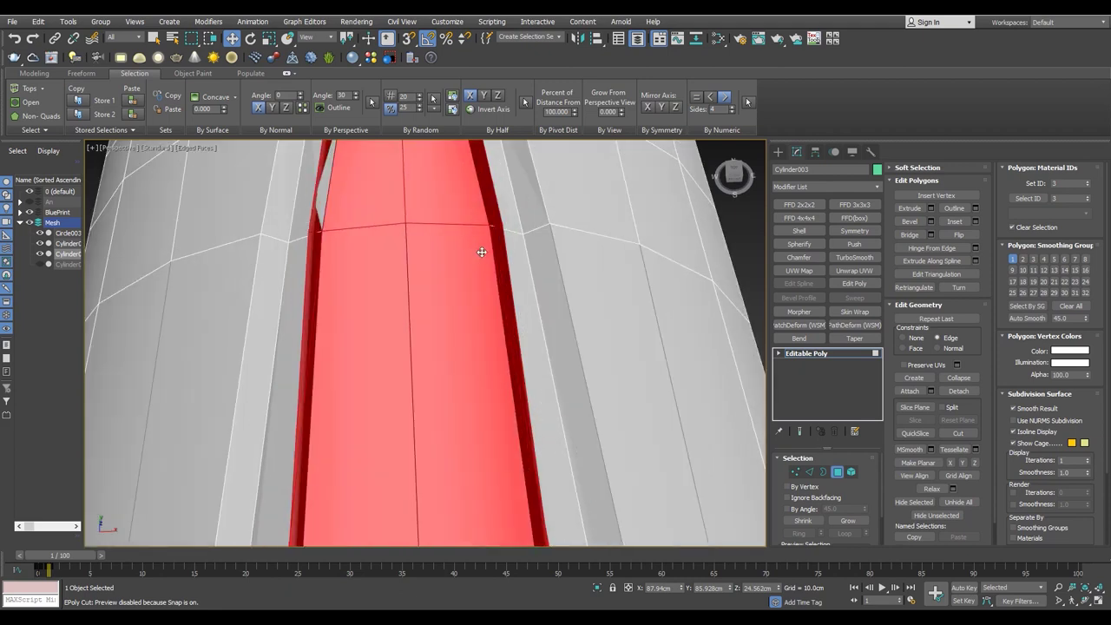
- Scale the hole's border vertices inward, then return to Move at Polygon level
key("r")
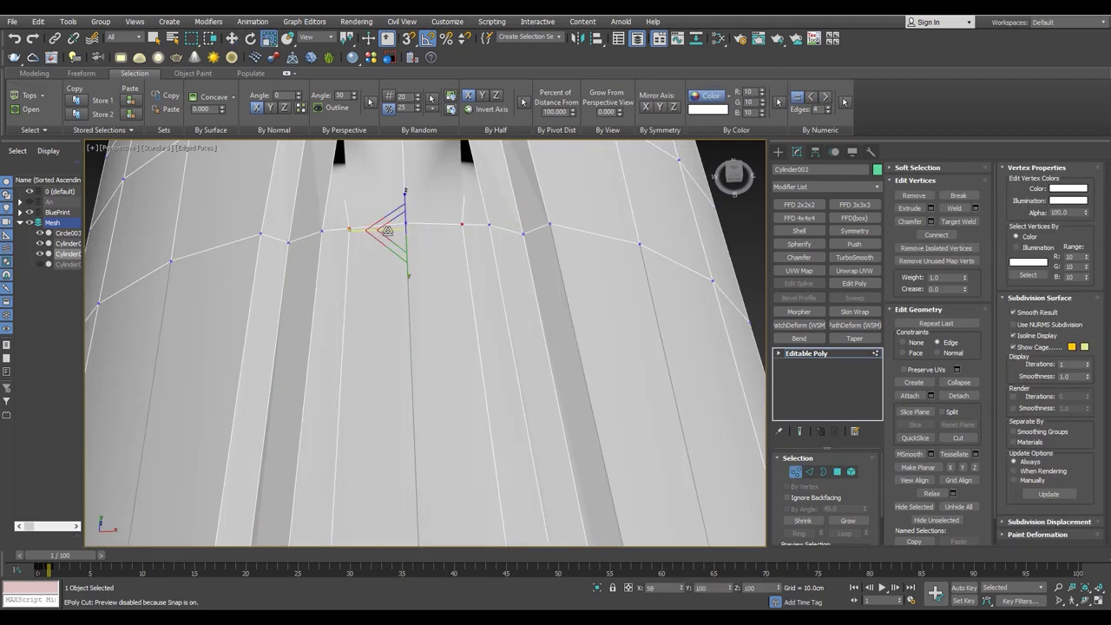
middle_click_drag(387, 231, 404, 422)
left_click_drag(368, 270, 417, 211)
key("w")
middle_click_drag(376, 195, 419, 171, "alt")
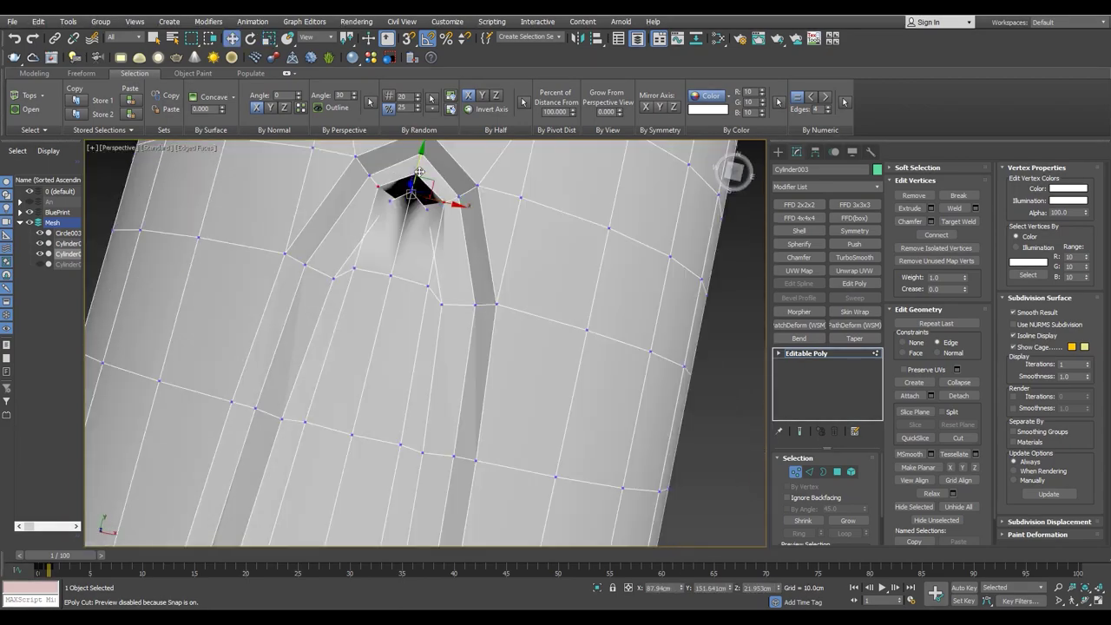
scroll(420, 171, "up", 3)
middle_click_drag(404, 199, 376, 347, "alt")
scroll(371, 344, "up", 2)
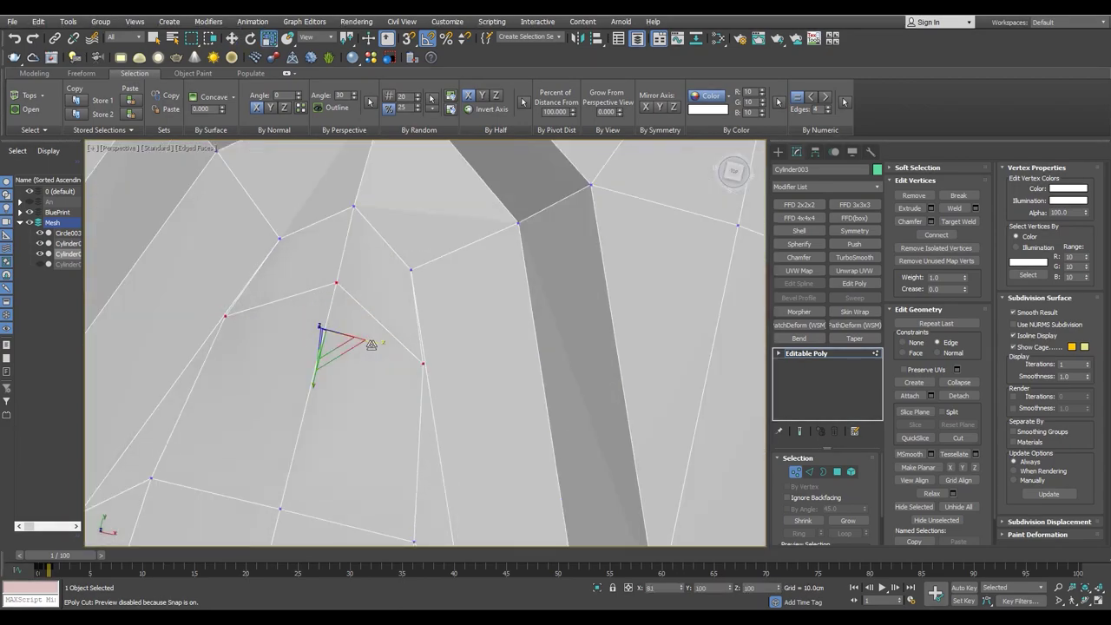
scroll(330, 332, "down", 5)
mouse_move(347, 248)
middle_mouse_down("alt")
mouse_move(364, 261)
mouse_move(328, 228)
mouse_move(229, 281)
mouse_move(321, 379)
middle_mouse_up("alt")
key("4")
mouse_move(342, 243)
middle_mouse_down("alt")
mouse_move(373, 260)
mouse_move(377, 297)
middle_mouse_up("alt")
- Detach the selected strip polygons as a new object named Object001
scroll(405, 268, "up", 3)
scroll(439, 261, "up", 2)
middle_click_drag(438, 261, 426, 248, "alt")
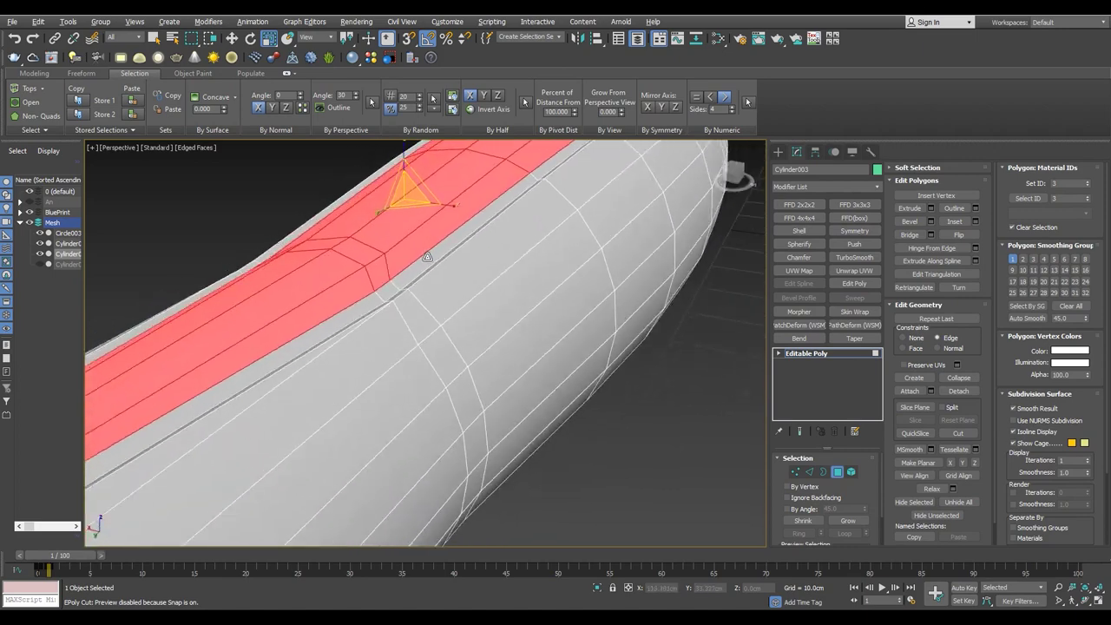
scroll(426, 249, "up", 2)
mouse_move(370, 304)
middle_mouse_down("alt")
mouse_move(260, 268)
mouse_move(287, 300)
middle_mouse_up("alt")
scroll(291, 302, "up", 2)
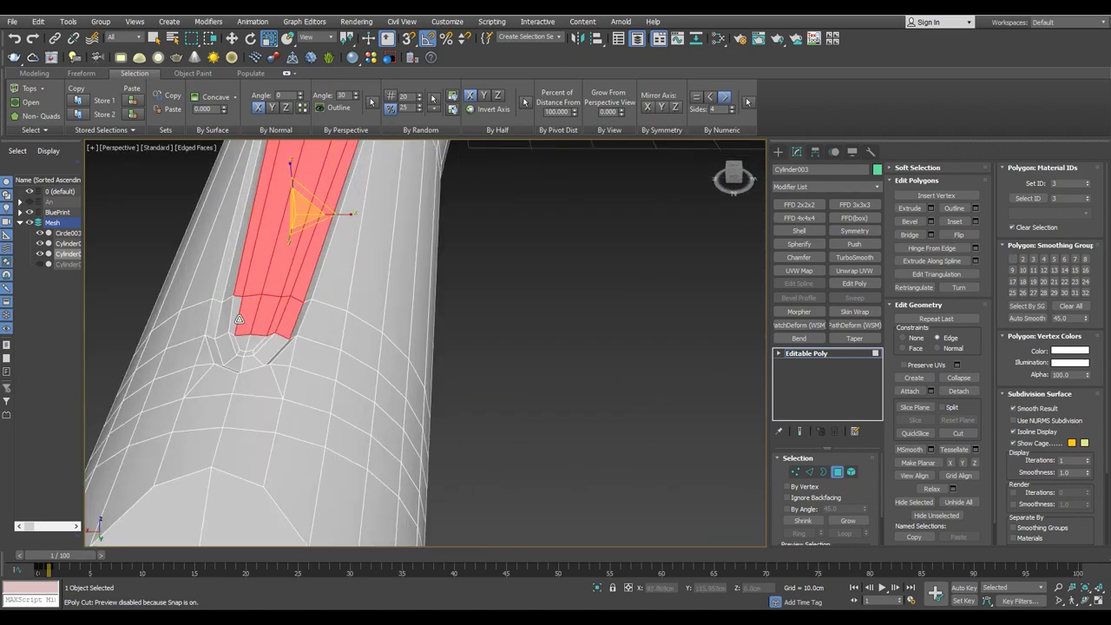
mouse_move(231, 352)
middle_mouse_down("alt")
mouse_move(298, 286)
mouse_move(310, 229)
middle_mouse_up("alt")
key("alt+d")
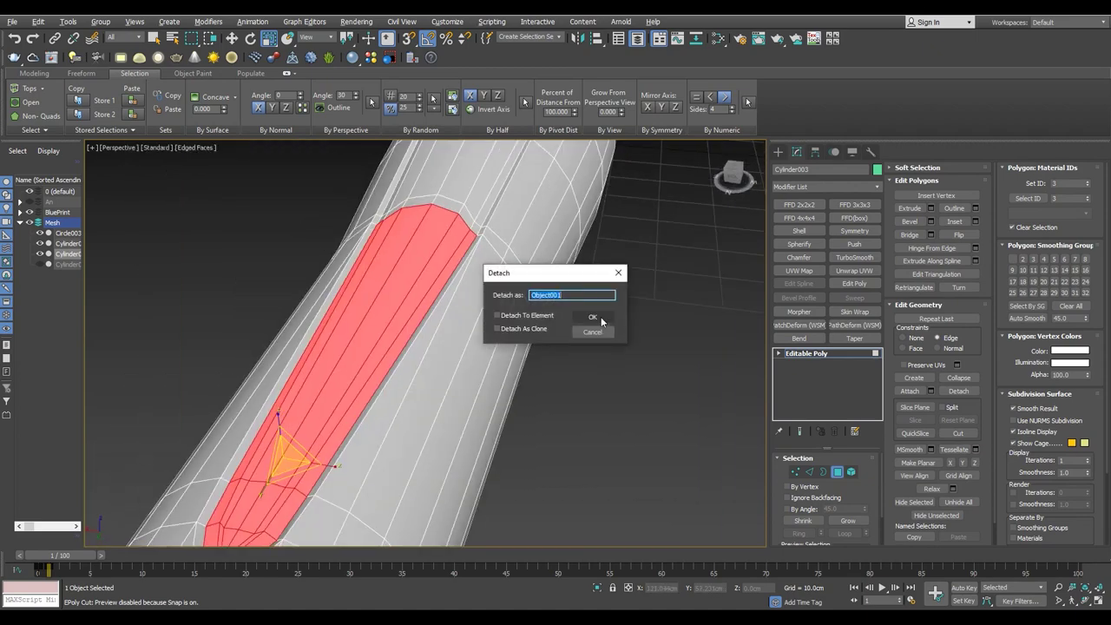
left_click(601, 321)
- Clear the selection, pick the polygon at the gap's right edge, and move to vertex level
mouse_move(390, 269)
middle_mouse_down("alt")
mouse_move(344, 245)
mouse_move(376, 280)
middle_mouse_up("alt")
scroll(366, 231, "up", 2)
scroll(396, 273, "up", 2)
scroll(442, 315, "up", 2)
mouse_move(449, 312)
middle_mouse_down("alt")
mouse_move(373, 260)
mouse_move(320, 242)
mouse_move(452, 321)
mouse_move(428, 414)
middle_mouse_up("alt")
left_click(320, 242)
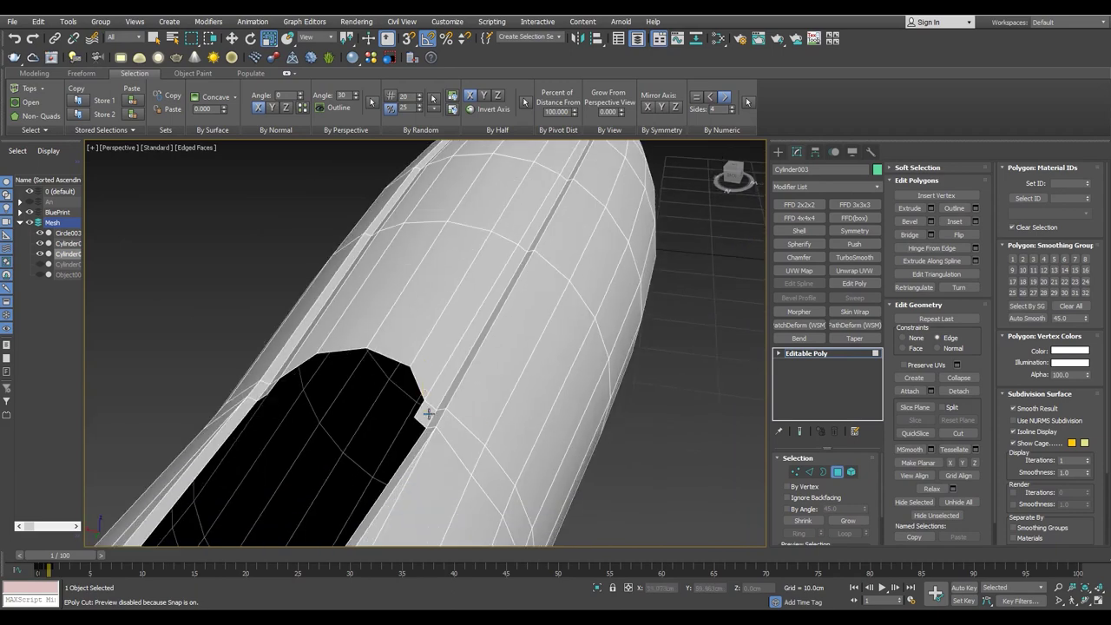
left_click(416, 415)
mouse_move(266, 401)
middle_mouse_down("alt")
mouse_move(417, 415)
mouse_move(429, 385)
mouse_move(391, 334)
middle_mouse_up("alt")
key("1")
mouse_move(449, 415)
middle_mouse_down("alt")
mouse_move(441, 449)
mouse_move(185, 346)
middle_mouse_up("alt")
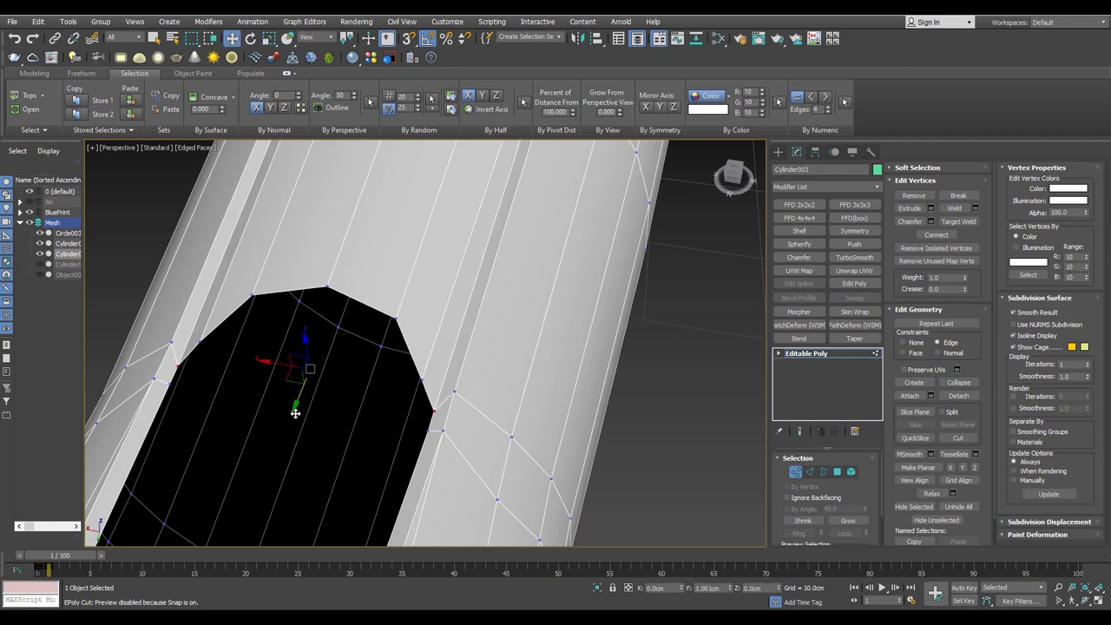
- Make the mesh see-through in the front view and bridge the hole's upper part with a face
scroll(399, 321, "down", 3)
key("alt+w")
key("alt+w")
scroll(441, 294, "up", 8)
key("alt+x")
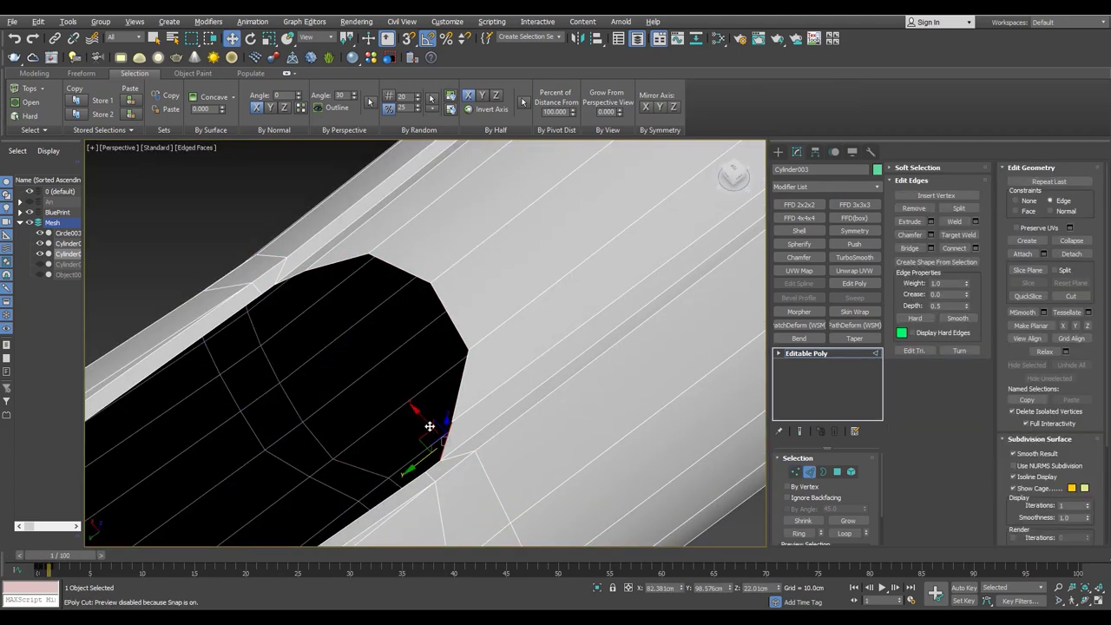
left_click(909, 248)
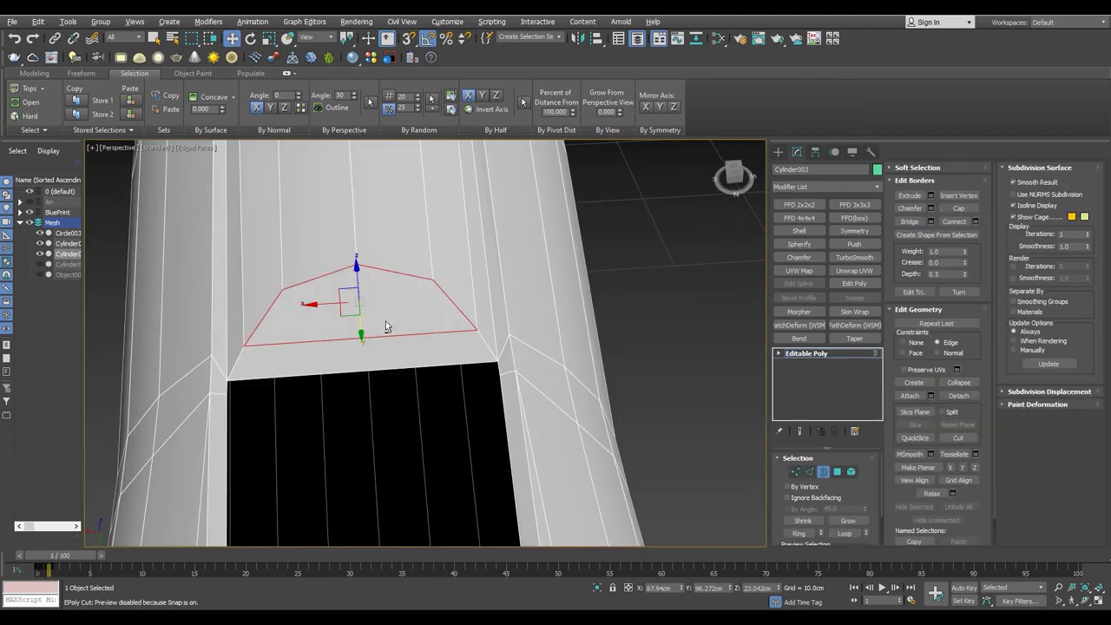
middle_click_drag(385, 322, 334, 327, "alt")
key("1")
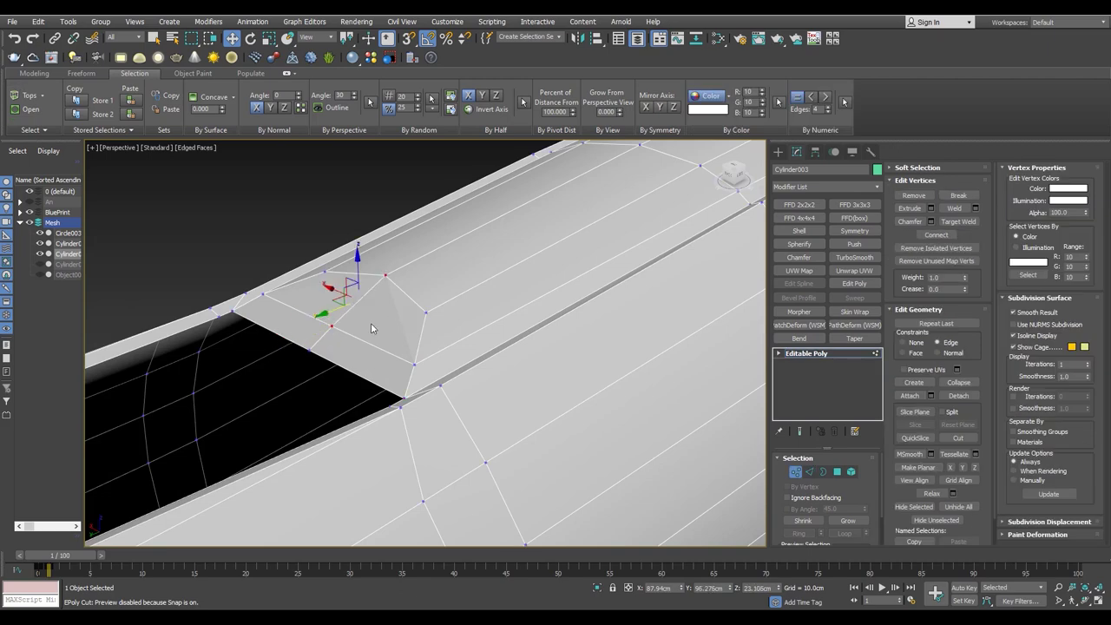
key("4")
left_click(387, 322)
- Shift the new face's vertex to the left in the side view
key("r")
key("l")
key("F3")
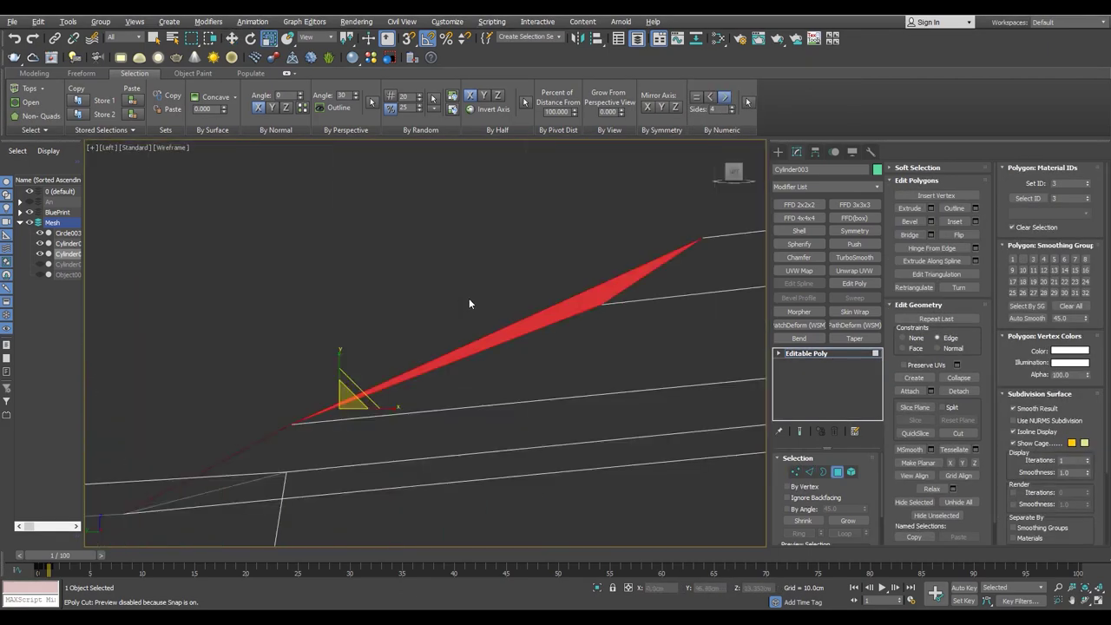
key("1")
left_click_drag(557, 303, 496, 308)
scroll(481, 318, "down", 2)
key("alt+w")
key("alt+w")
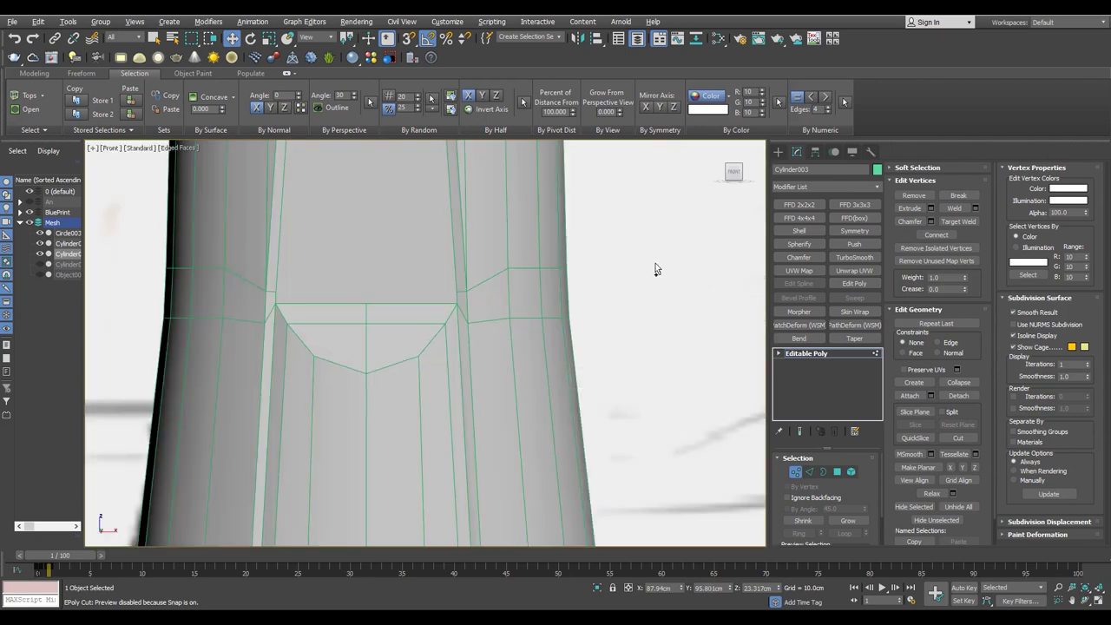
key("p")
mouse_move(539, 339)
middle_mouse_down("alt")
mouse_move(528, 393)
mouse_move(442, 385)
mouse_move(509, 294)
mouse_move(480, 216)
mouse_move(409, 290)
middle_mouse_up("alt")
key("F4")
scroll(461, 362, "down", 3)
- Cap the remaining border opening and push its vertex down to deepen the fold
key("3")
key("z")
key("alt+p")
key("1")
mouse_move(454, 240)
middle_mouse_down("alt")
mouse_move(322, 439)
mouse_move(332, 451)
mouse_move(544, 216)
mouse_move(481, 245)
middle_mouse_up("alt")
mouse_move(356, 262)
middle_mouse_down("alt")
mouse_move(388, 190)
mouse_move(389, 215)
mouse_move(419, 241)
middle_mouse_up("alt")
scroll(389, 216, "down", 3)
scroll(472, 218, "up", 2)
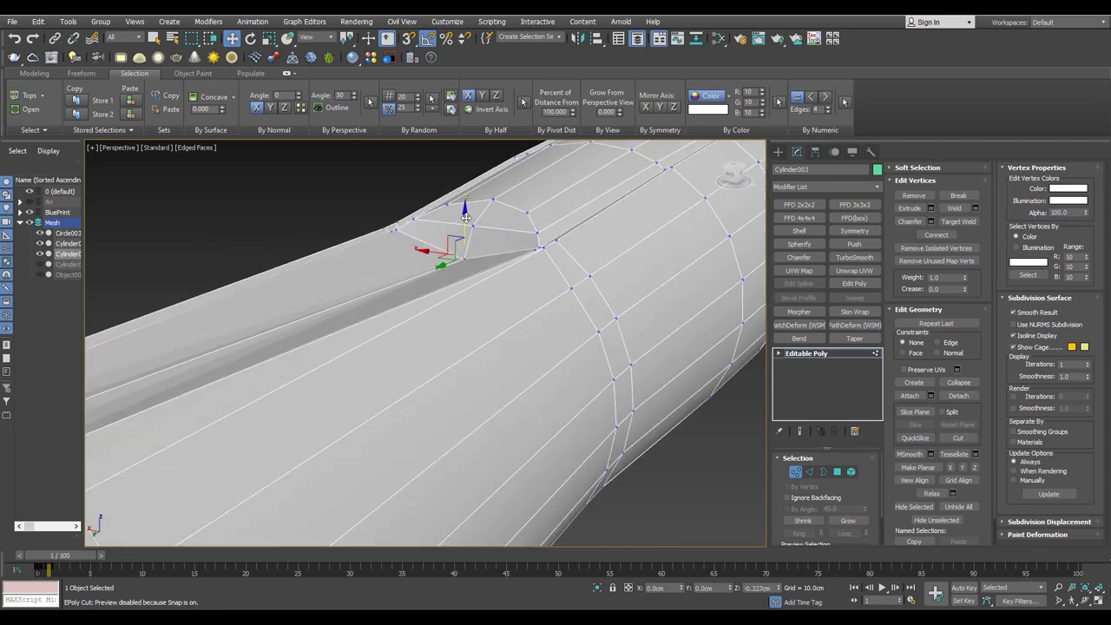
left_click_drag(465, 217, 466, 227)
middle_click_drag(465, 225, 488, 235, "alt")
- Select the fold's lower vertex and polygon, and set the transform axes to Local
key("alt+w")
key("alt+w")
middle_click_drag(333, 521, 463, 375)
left_click(452, 351)
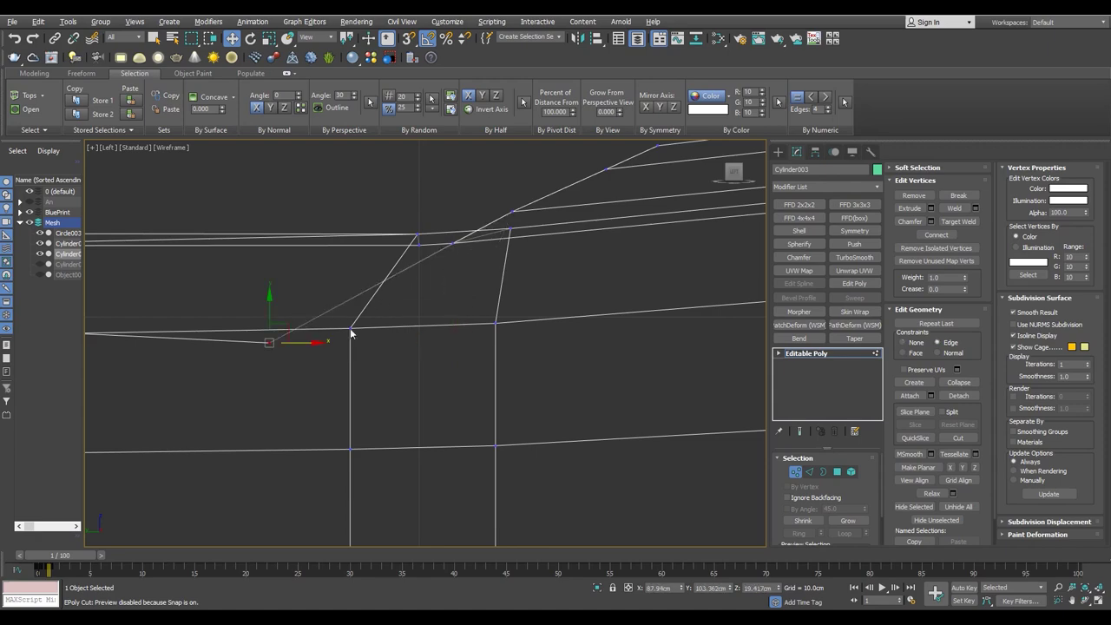
key("p")
middle_click_drag(426, 303, 476, 318, "alt")
scroll(457, 259, "up", 3)
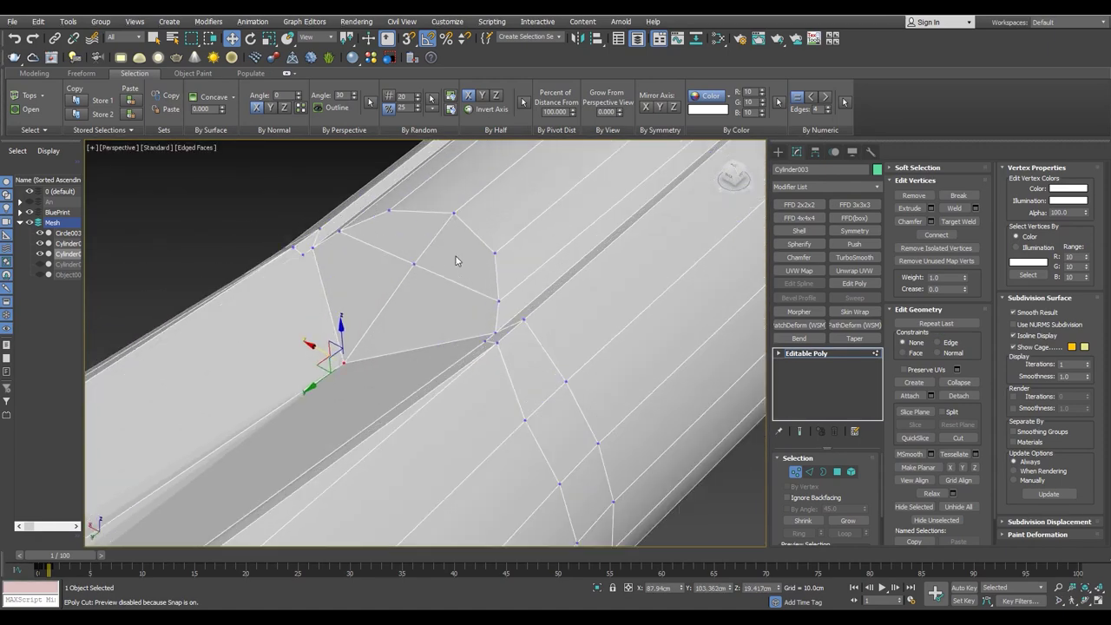
key("4")
left_click(457, 260)
middle_click_drag(457, 259, 387, 260, "alt")
left_click(317, 43)
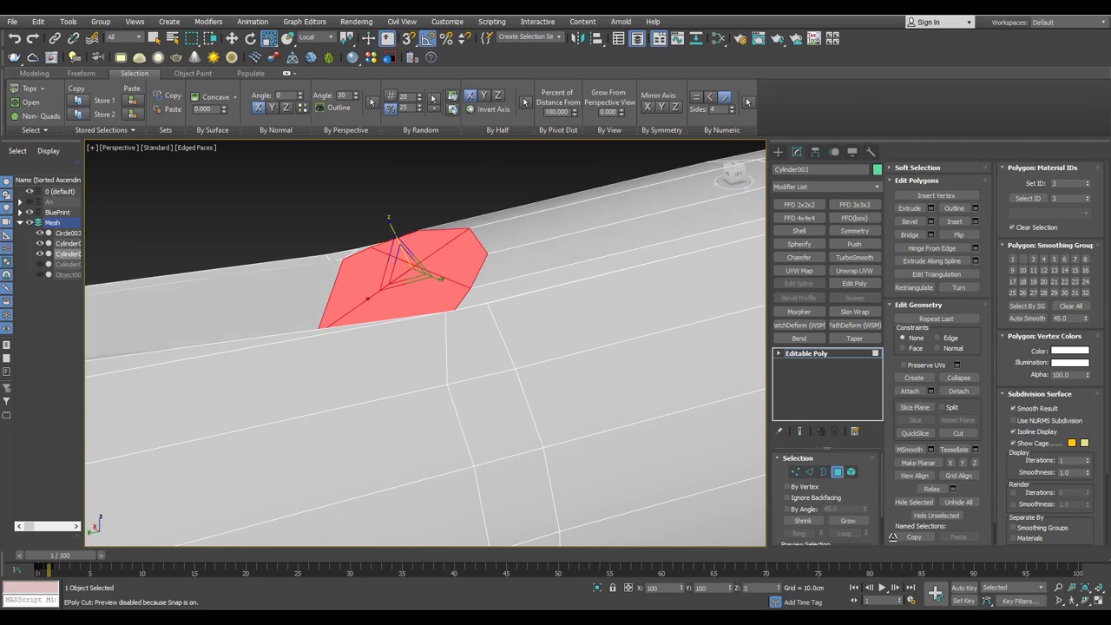
scroll(383, 377, "down", 5)
middle_click_drag(383, 378, 457, 339, "alt")
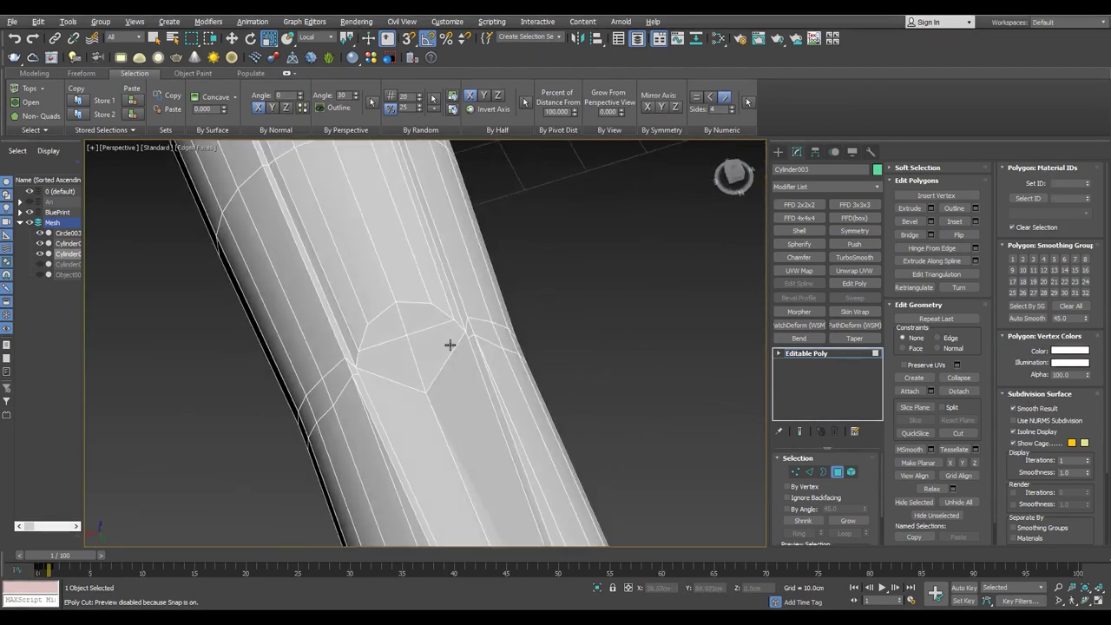
scroll(390, 355, "up", 4)
- Select the stray edge across the fold and remove it
key("1")
key("2")
middle_click_drag(386, 363, 404, 222, "alt")
left_click(385, 329)
key("BackSpace")
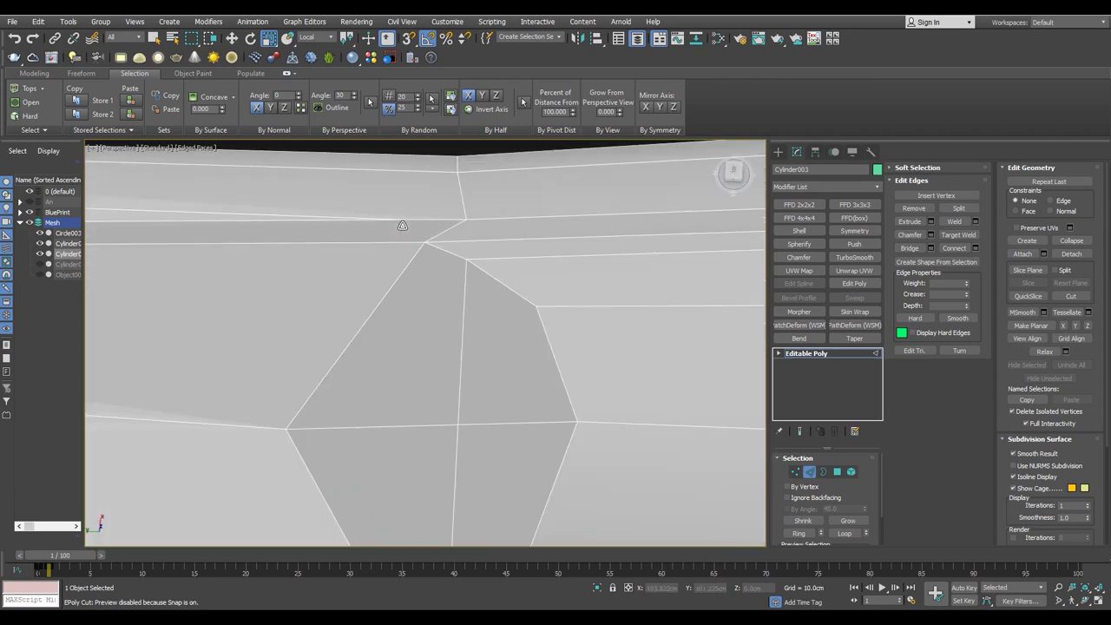
- Hide edge display and return to the maximized front view over the blueprint
key("1")
mouse_move(405, 203)
middle_mouse_down("alt")
mouse_move(374, 320)
mouse_move(465, 246)
mouse_move(409, 382)
mouse_move(426, 265)
middle_mouse_up("alt")
scroll(438, 330, "down", 5)
key("F4")
key("F4")
scroll(426, 266, "up", 3)
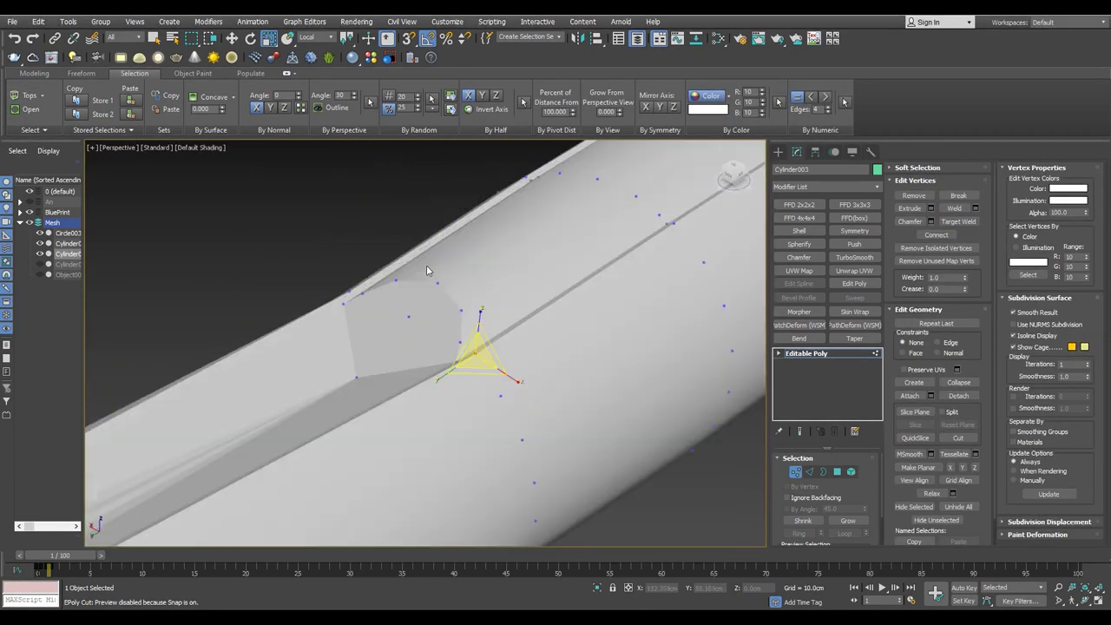
mouse_move(434, 312)
middle_mouse_down("alt")
mouse_move(422, 317)
mouse_move(477, 317)
mouse_move(403, 335)
middle_mouse_up("alt")
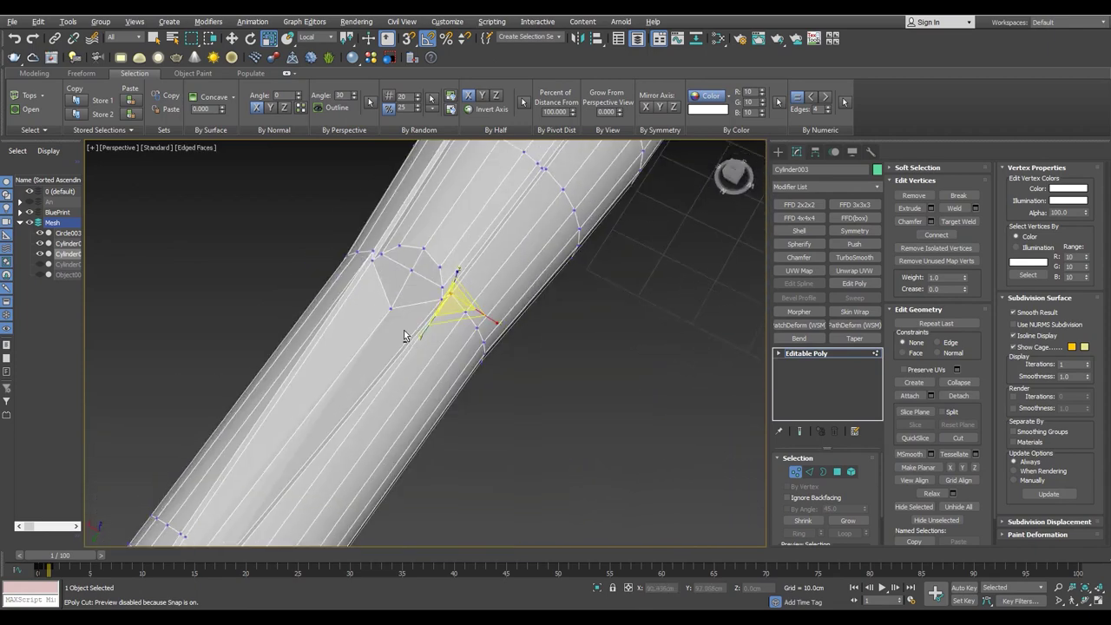
key("alt+w")
right_click(520, 226)
key("alt+w")
scroll(507, 433, "up", 2)
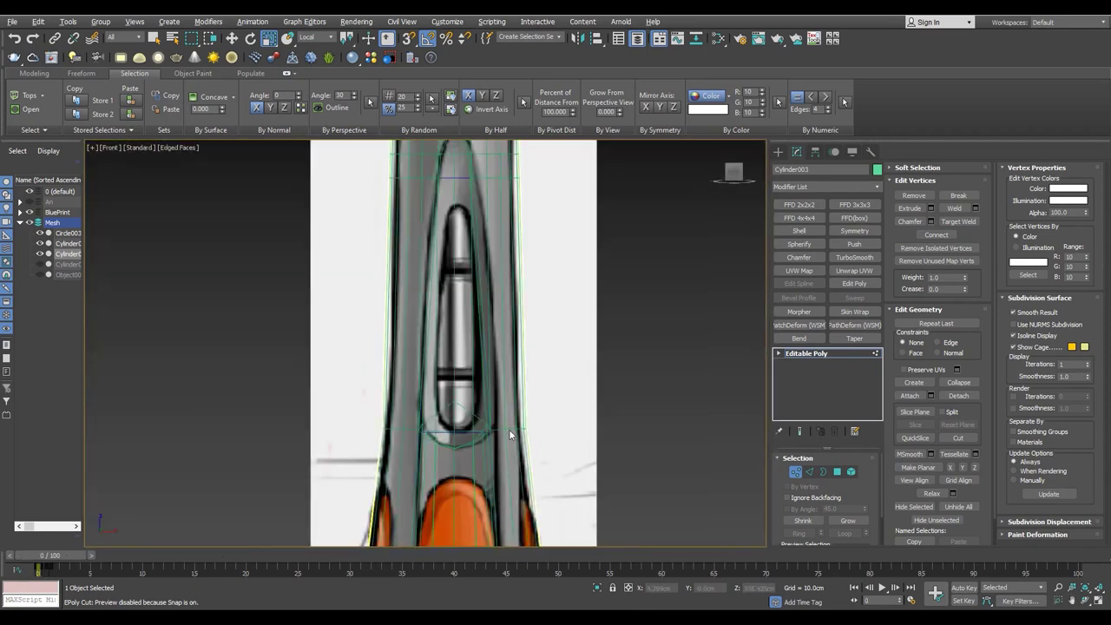
- Shift-scale Circle003 into a smaller copy, Circle004, and shrink it further
left_click(506, 433)
scroll(507, 433, "down", 2)
scroll(507, 433, "down", 2)
left_click_drag(410, 375, 531, 353, "shift")
left_click(531, 353)
scroll(401, 393, "up", 2)
left_click_drag(401, 393, 405, 412)
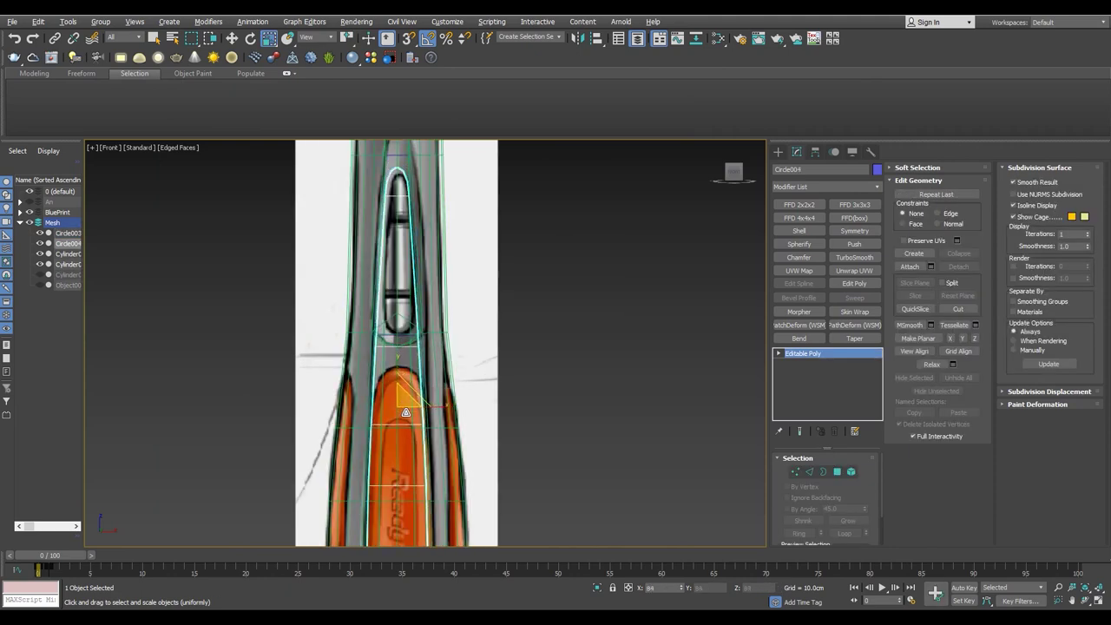
- Narrow Circle004's selected vertex loop with the Scale tool
middle_click_drag(403, 412, 403, 265)
key("2")
key("alt+c")
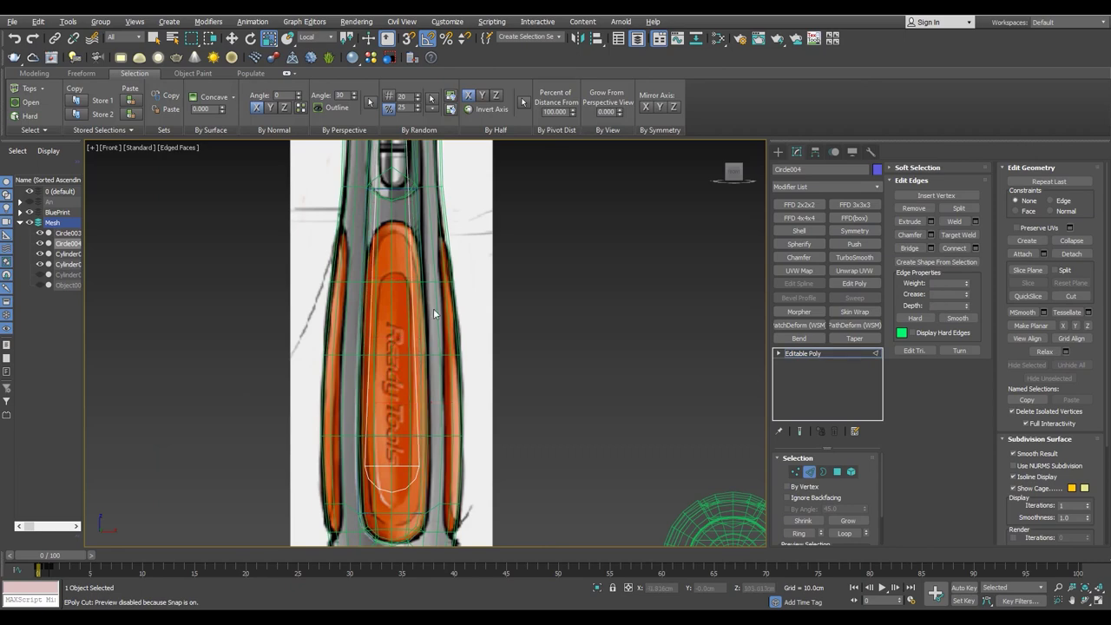
key("1")
key("w")
scroll(401, 179, "up", 5)
key("r")
left_click_drag(386, 438, 384, 453)
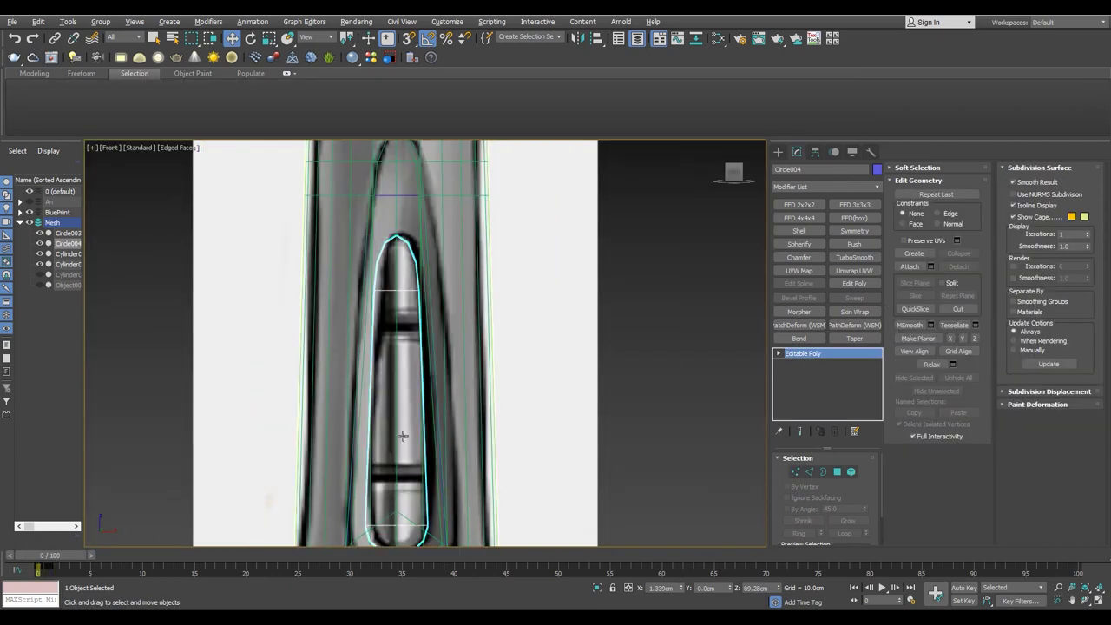
- Cut the rounded top outline into Cylinder002 using vertex and midpoint snaps
scroll(390, 208, "down", 3)
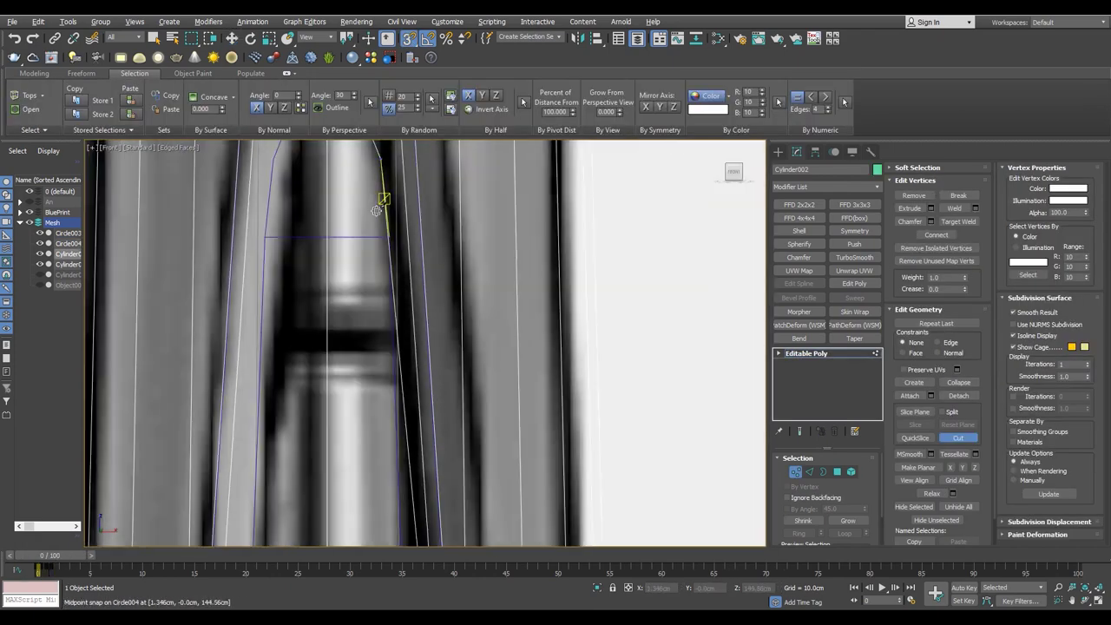
scroll(384, 372, "up", 2)
scroll(354, 400, "up", 2)
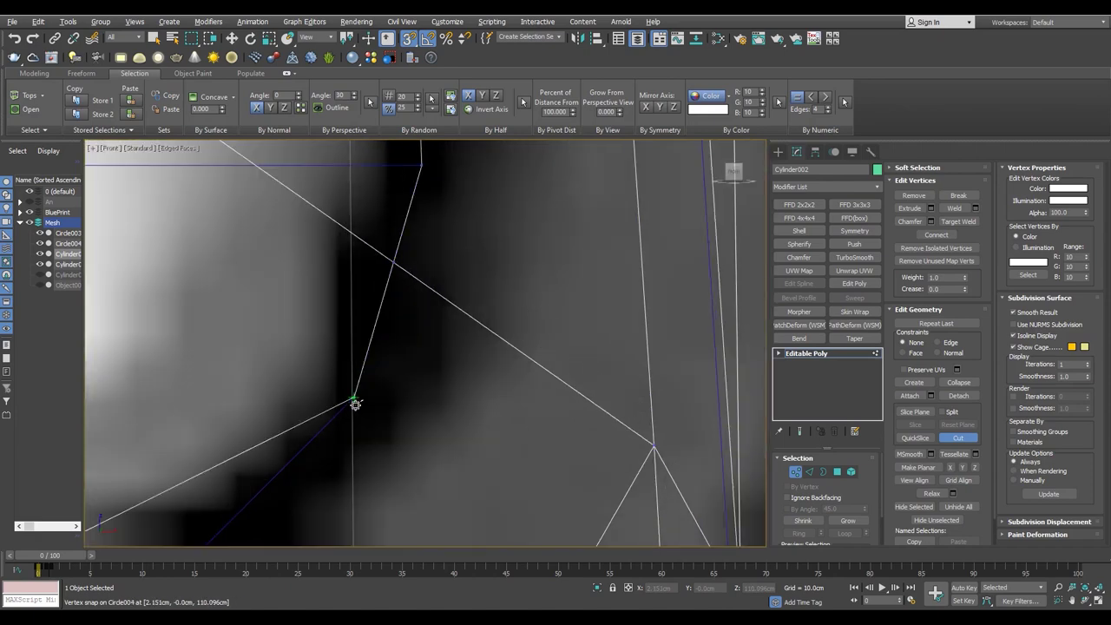
scroll(285, 330, "up", 2)
scroll(222, 327, "up", 2)
scroll(400, 320, "down", 5)
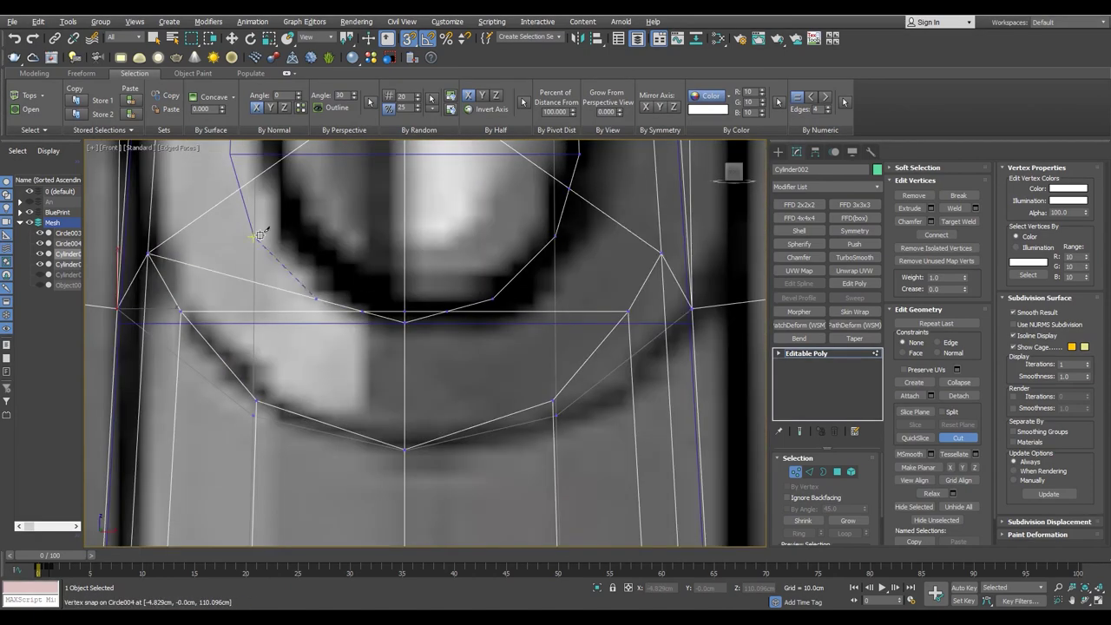
middle_click_drag(400, 320, 266, 411)
scroll(265, 412, "up", 3)
middle_click_drag(319, 248, 310, 367)
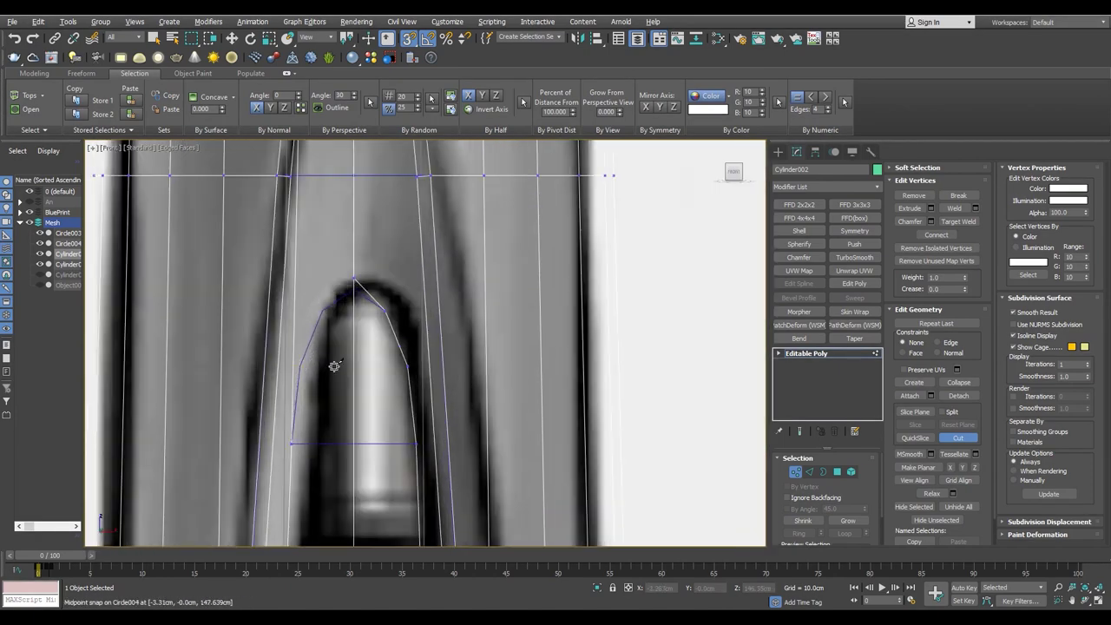
scroll(314, 241, "up", 2)
scroll(474, 237, "down", 3)
scroll(433, 241, "up", 2)
key("w")
- Make the Perspective view active and maximize it
scroll(423, 257, "down", 3)
scroll(420, 300, "down", 3)
key("alt+w")
left_click(574, 446)
key("alt+w")
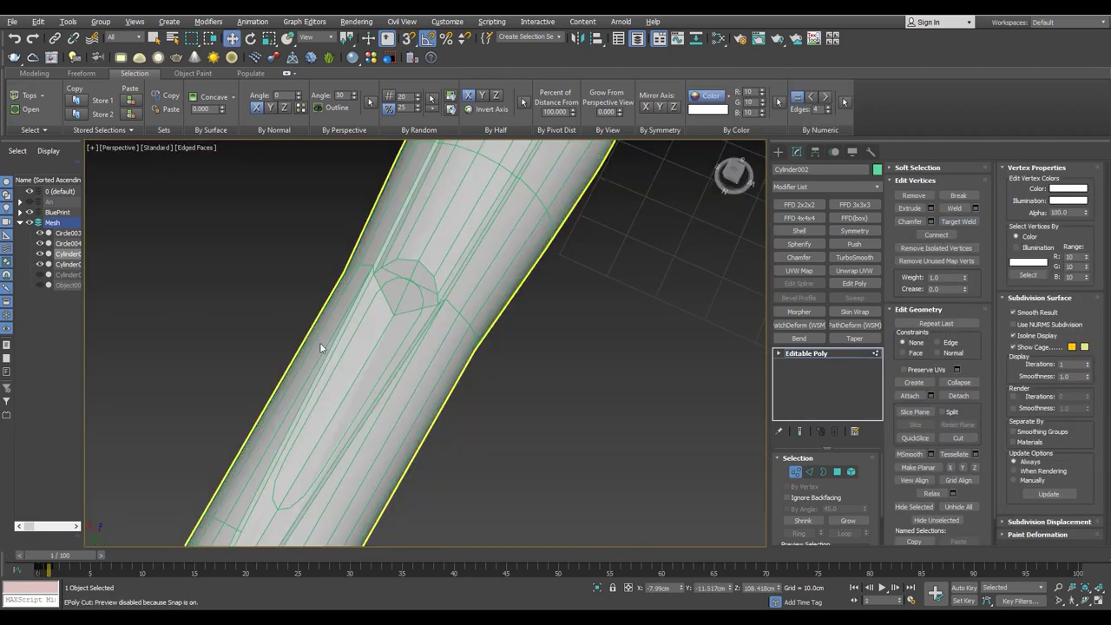
- Orbit the handle and frame the cut vertices in a maximized Front view
middle_click_drag(133, 510, 388, 276, "alt")
key("alt+w")
left_click(659, 286)
key("alt+w")
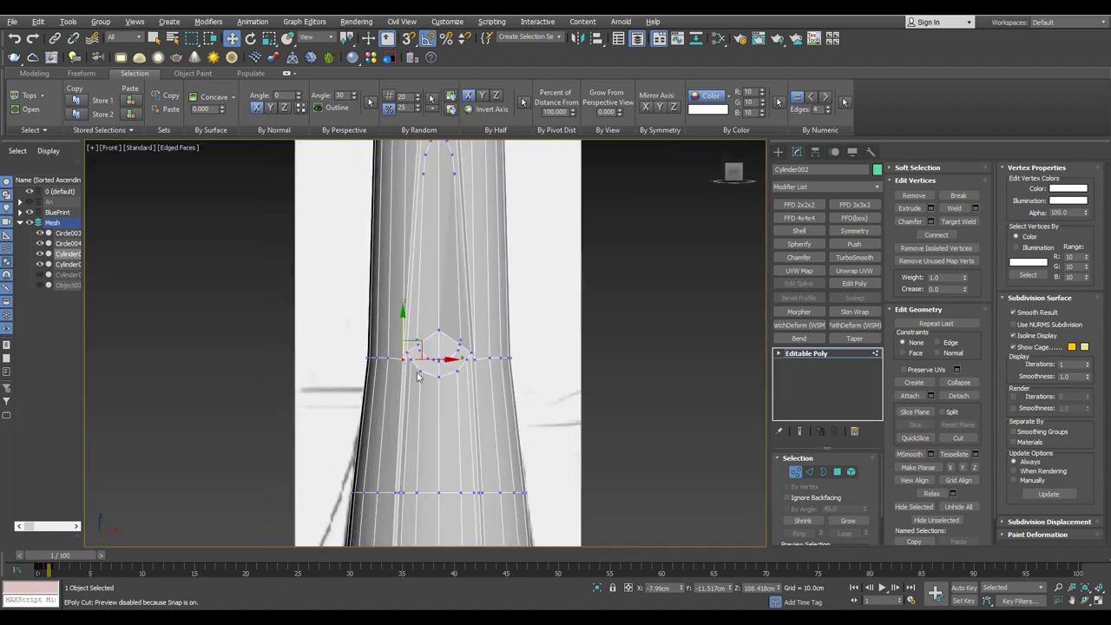
key("z")
key("alt+w")
left_click(576, 418)
key("alt+w")
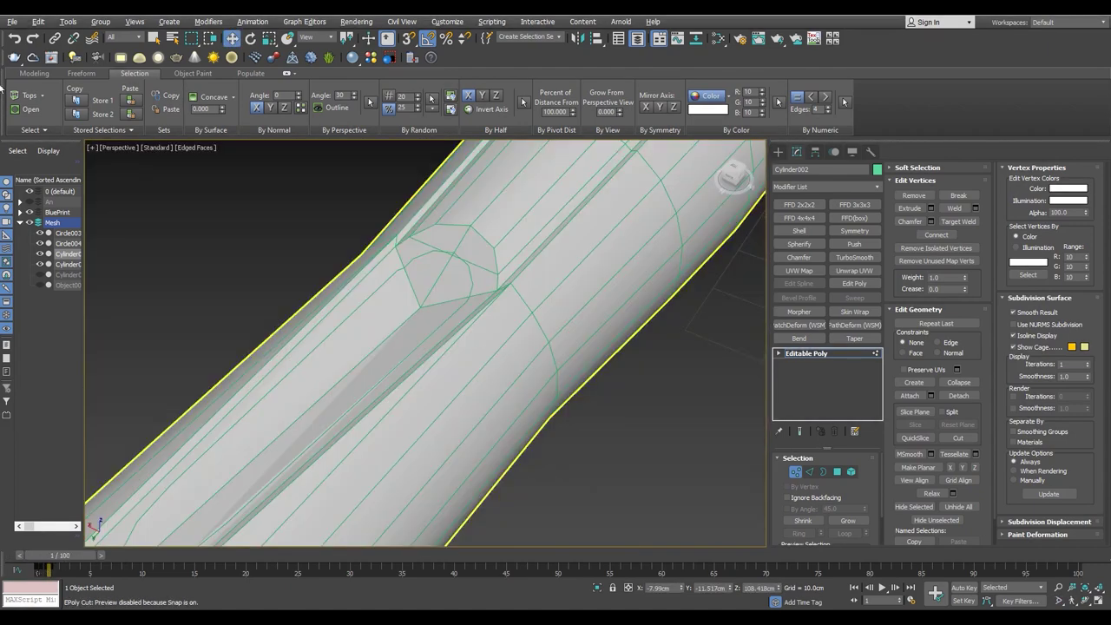
scroll(280, 294, "down", 4)
middle_click_drag(279, 293, 390, 326)
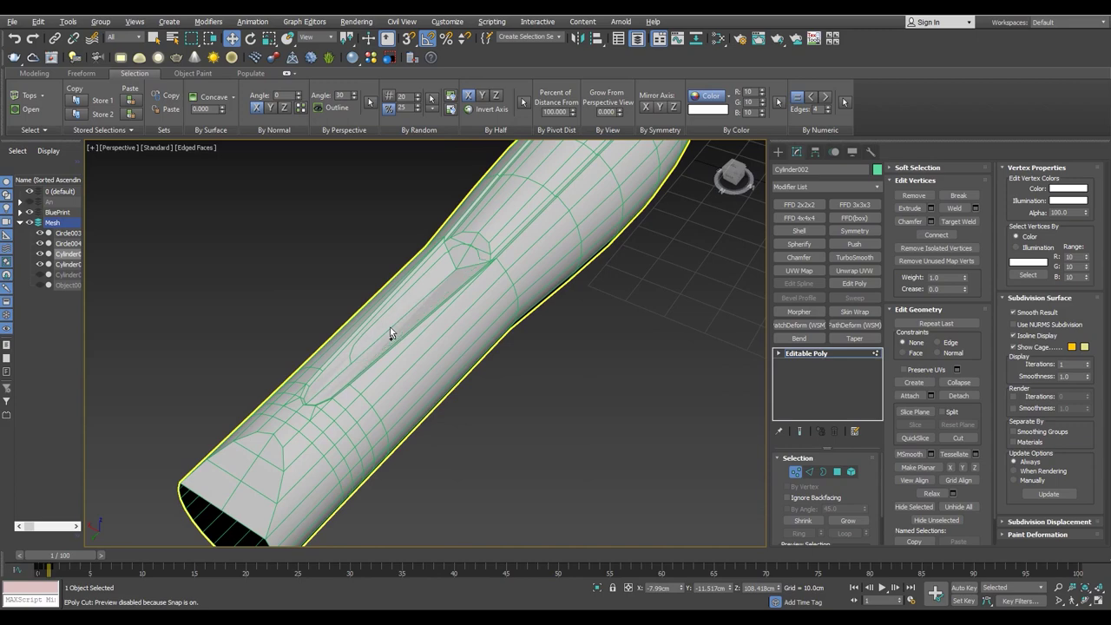
key("alt+w")
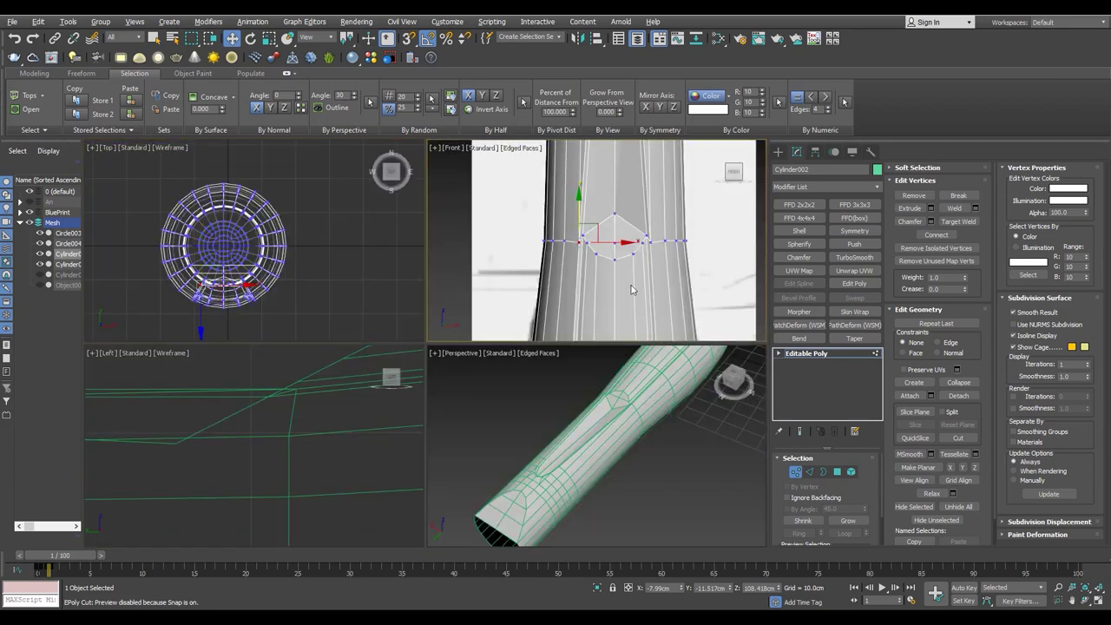
key("alt+w")
key("F3")
key("F3")
- Select the slot outline Circle004 and scale it in the Front view
left_click(67, 243)
scroll(667, 264, "down", 3)
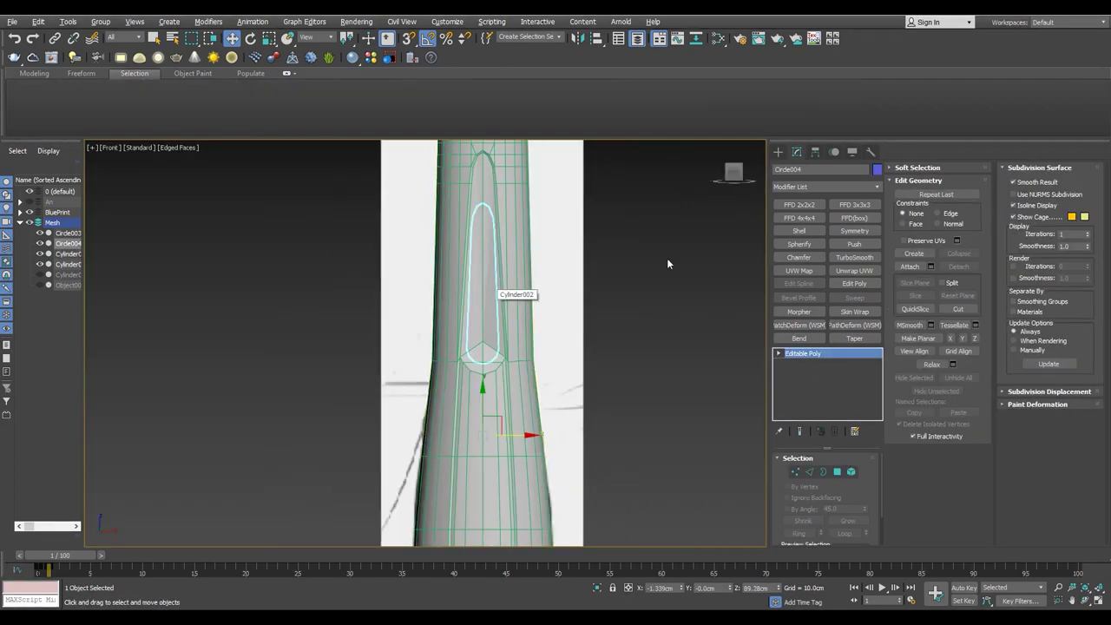
scroll(458, 261, "up", 4)
key("r")
scroll(454, 310, "down", 2)
scroll(475, 315, "up", 2)
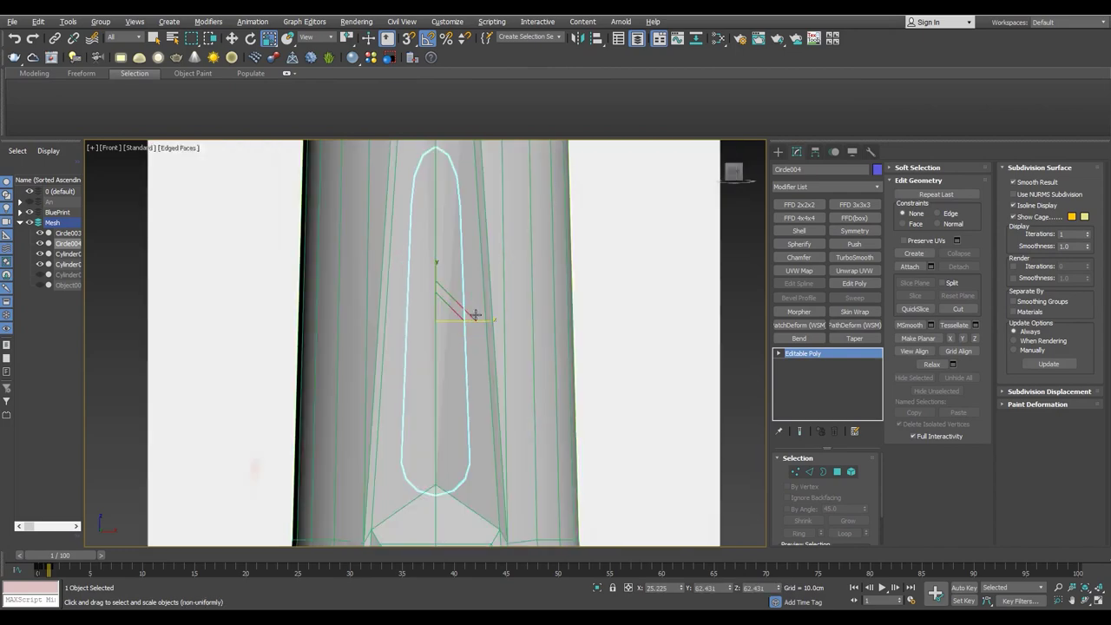
key("1")
key("F3")
key("F3")
key("F3")
key("F3")
key("F3")
scroll(443, 252, "down", 4)
key("w")
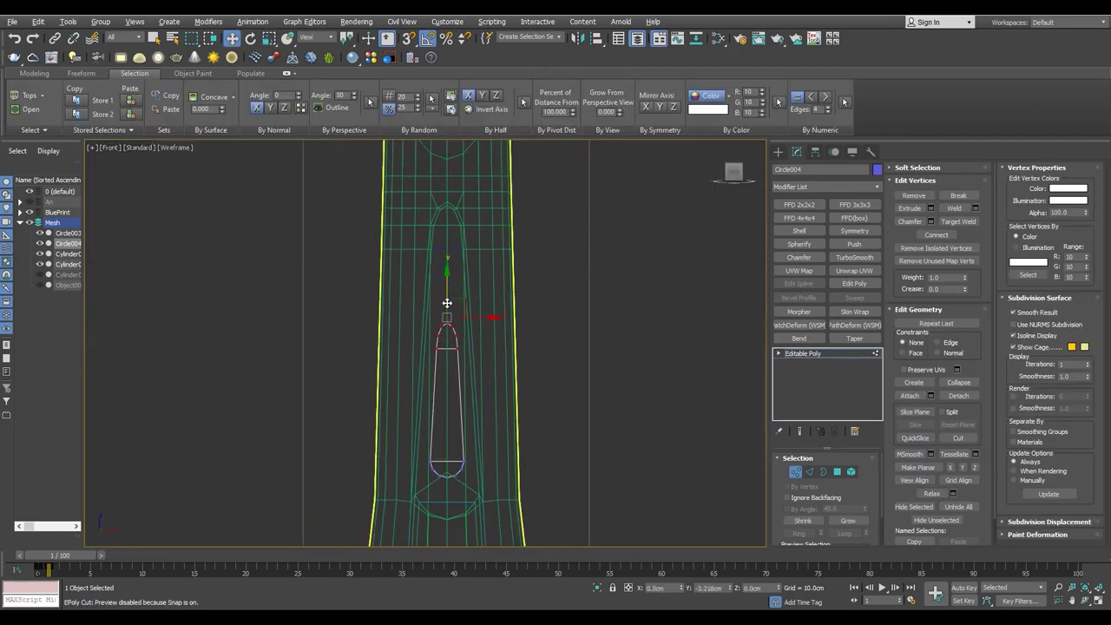
- Cut snapped edges into Cylinder002 tracing the oval slot outline
left_click(479, 366)
left_click(428, 351)
scroll(428, 352, "up", 3)
key("alt+c")
scroll(365, 274, "down", 2)
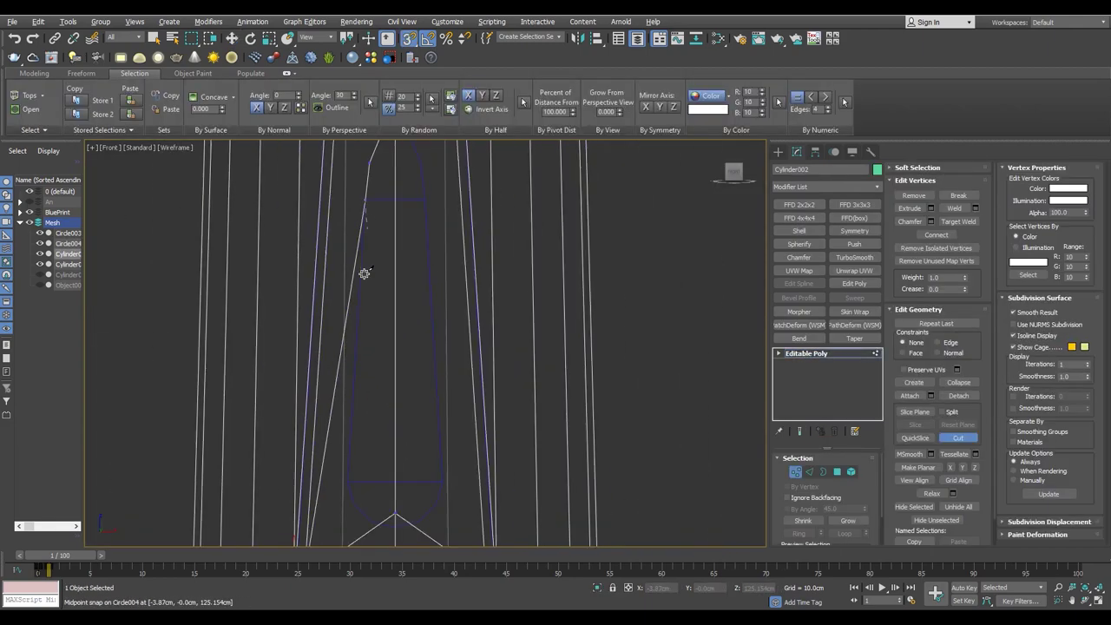
scroll(356, 512, "up", 2)
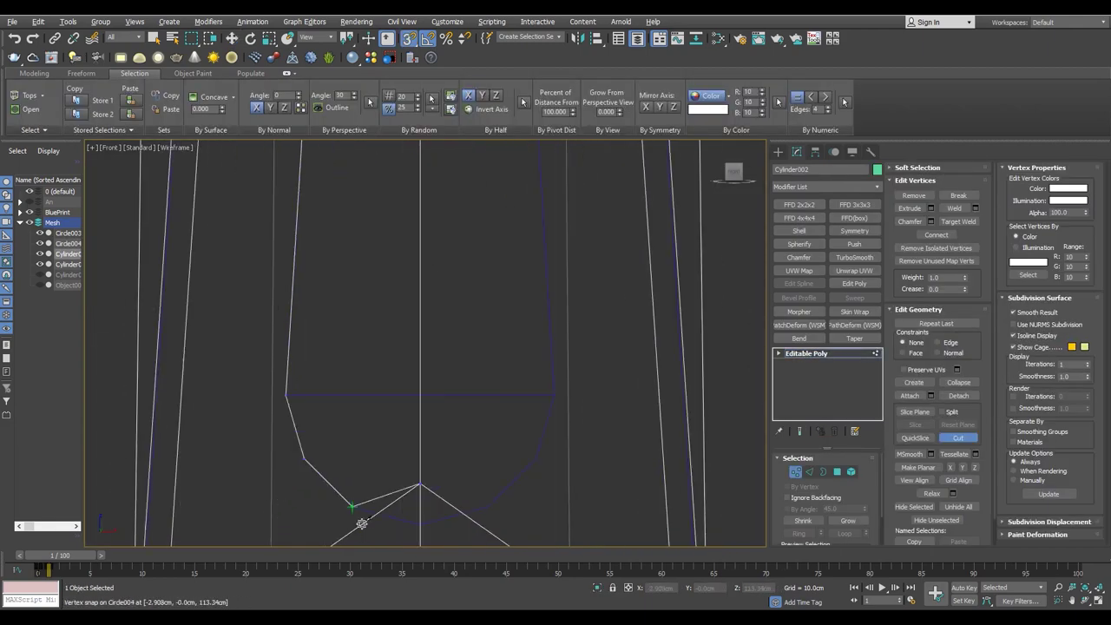
left_click(553, 397)
scroll(520, 330, "down", 2)
scroll(475, 191, "up", 2)
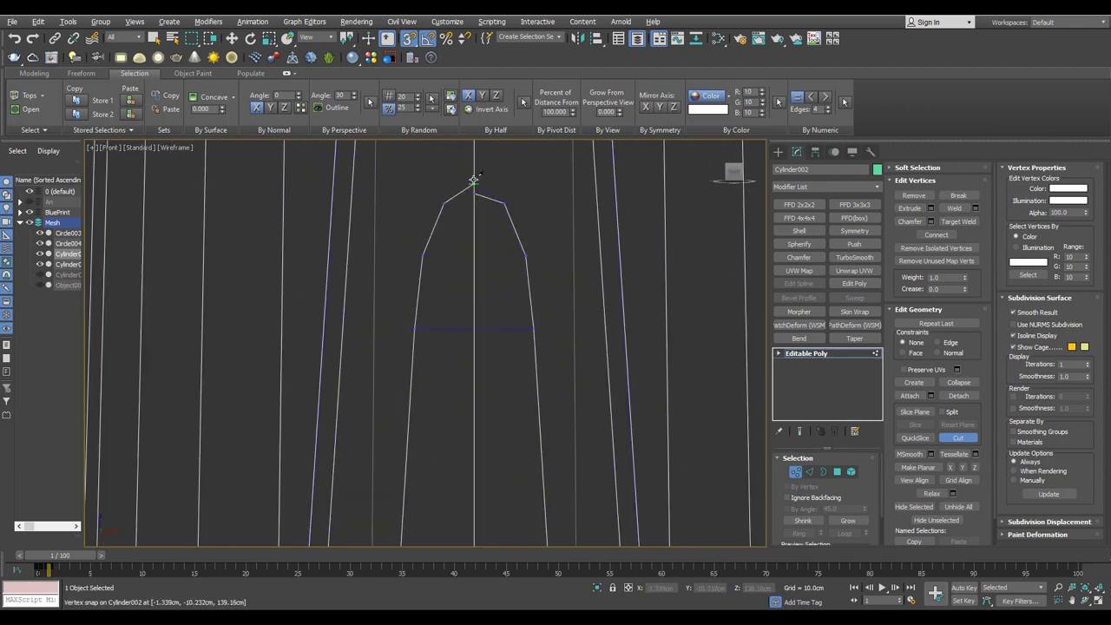
scroll(473, 205, "up", 2)
key("ctrl+w")
- Orbit around the slot in shaded view and select Cylinder003 at vertex level
key("F3")
key("p")
middle_click_drag(507, 298, 484, 213, "alt")
key("1")
left_click(483, 213)
key("1")
scroll(433, 203, "up", 2)
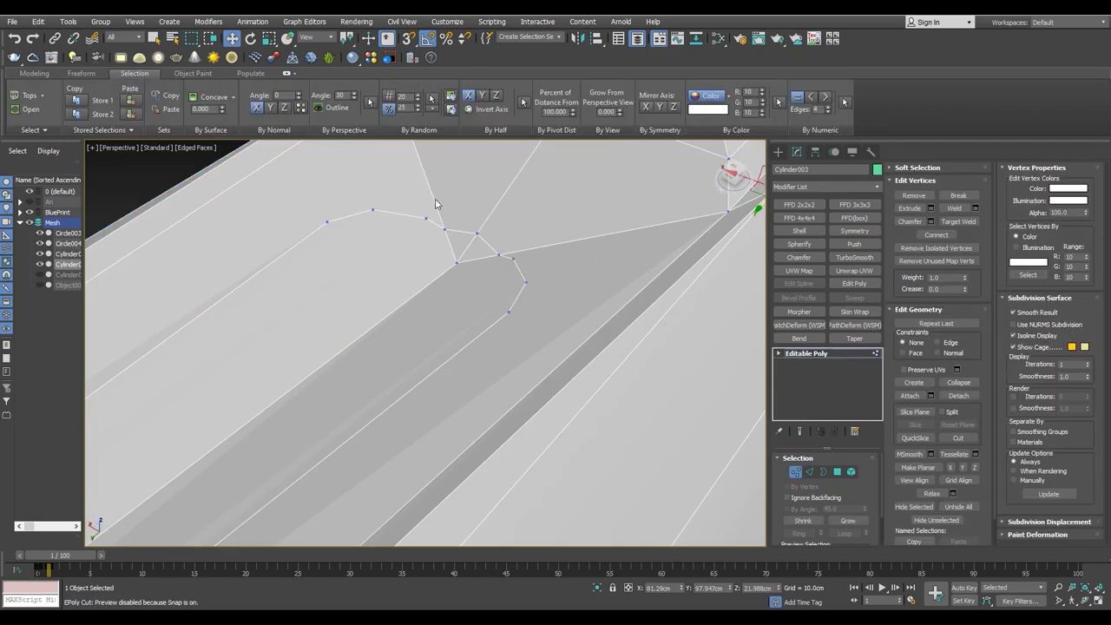
- Delete the two polygon strips inside the slot to open the hole
scroll(480, 338, "up", 2)
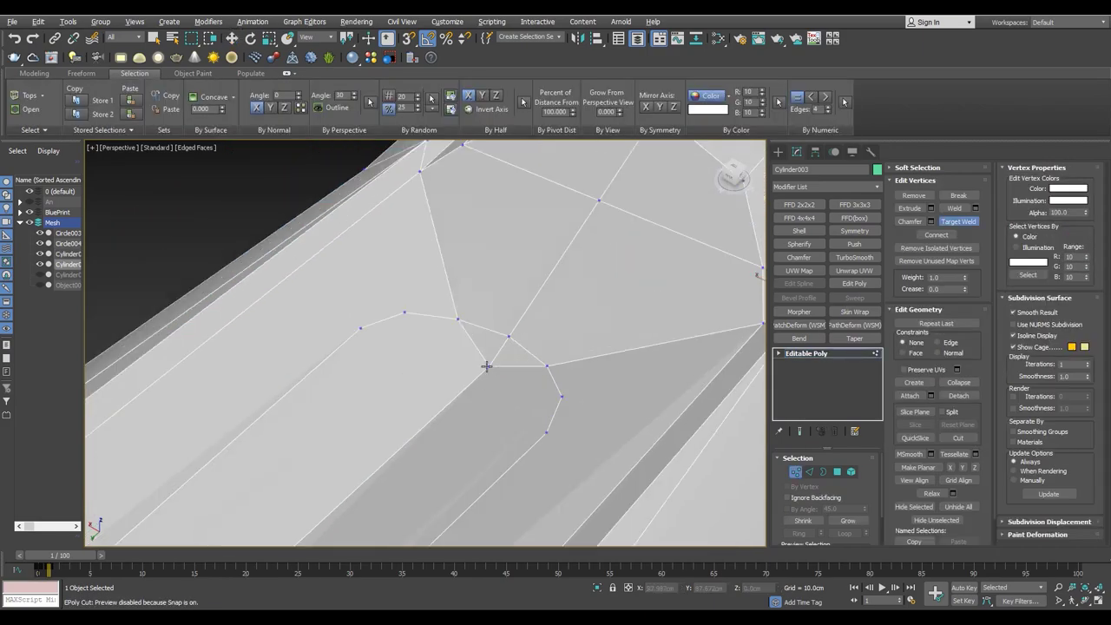
mouse_move(487, 373)
middle_mouse_down("alt")
mouse_move(509, 330)
mouse_move(523, 360)
middle_mouse_up("alt")
key("4")
left_click(466, 354)
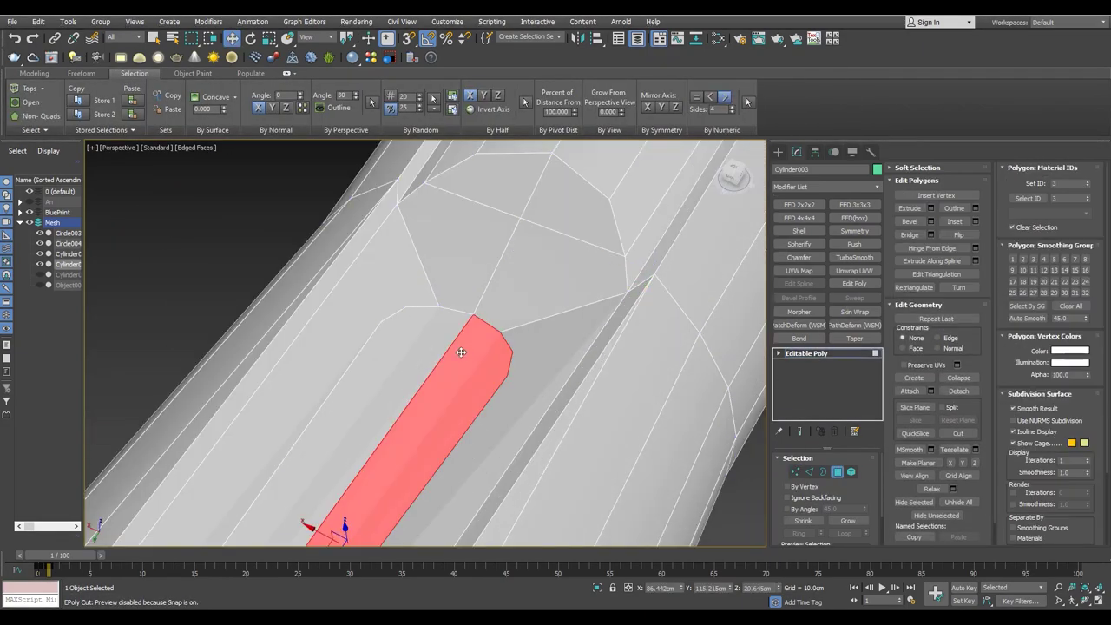
left_click(437, 341, "ctrl")
scroll(438, 338, "down", 3)
key("Delete")
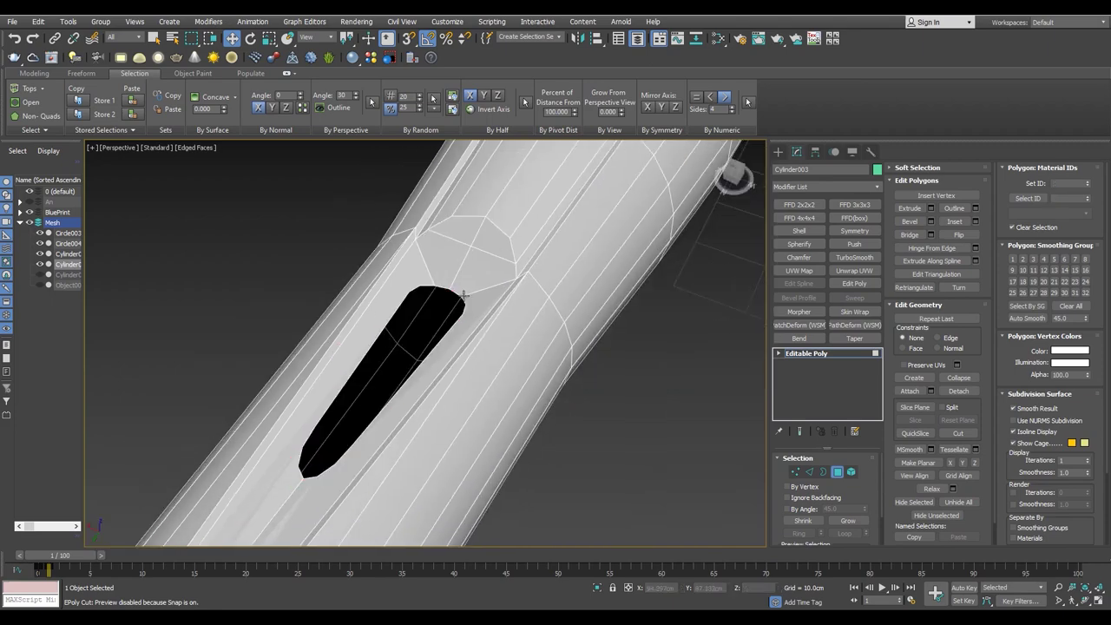
key("1")
- Select the diagonal edge above the hole
middle_click_drag(500, 297, 530, 357, "alt")
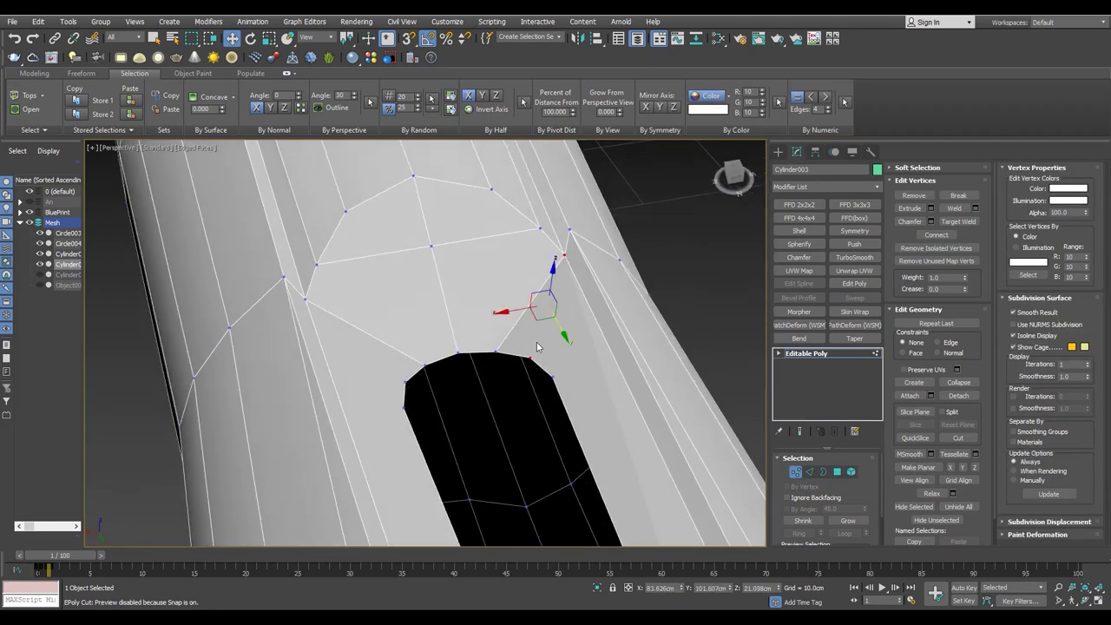
key("2")
left_click(544, 284)
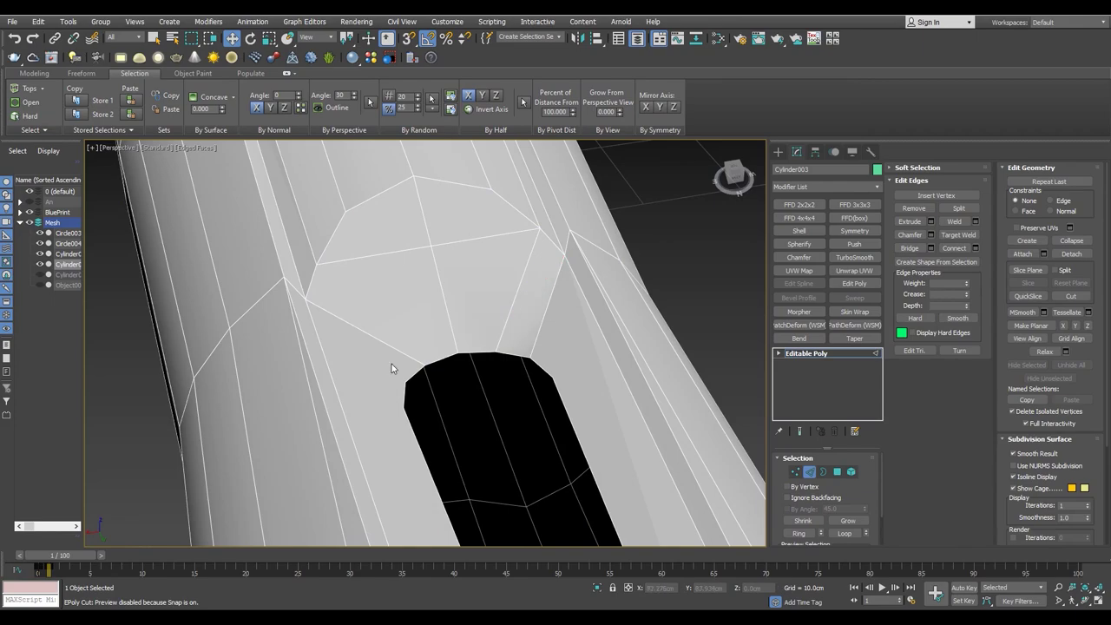
key("1")
- In the maximized Top view, delete the mesh's right half
middle_click_drag(390, 368, 417, 341, "alt")
key("alt+w")
key("alt+w")
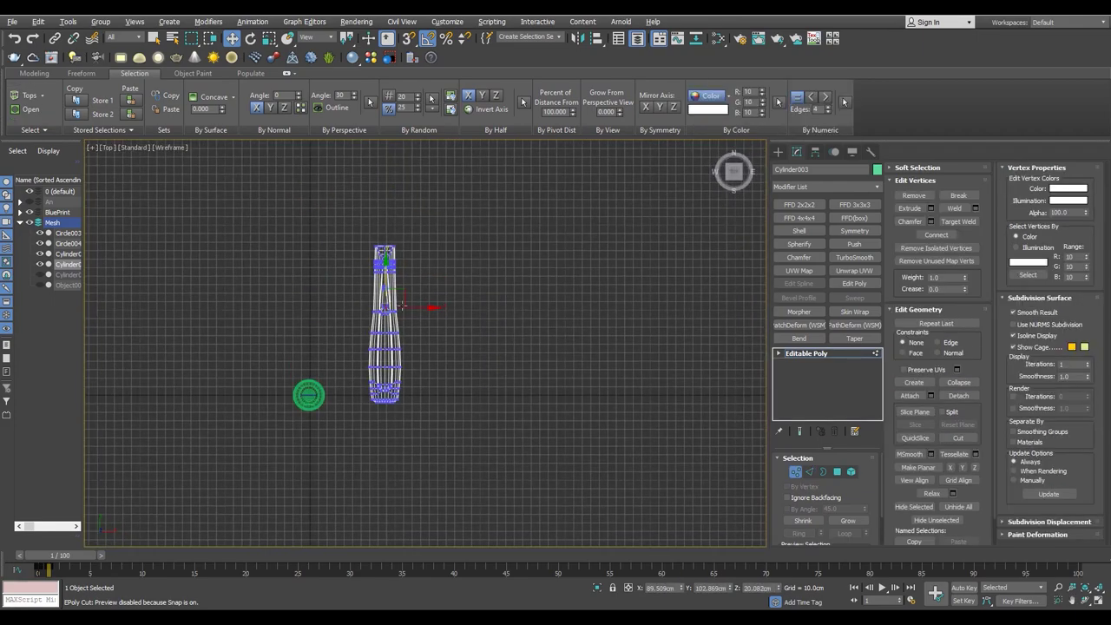
scroll(398, 307, "up", 5)
scroll(373, 286, "up", 5)
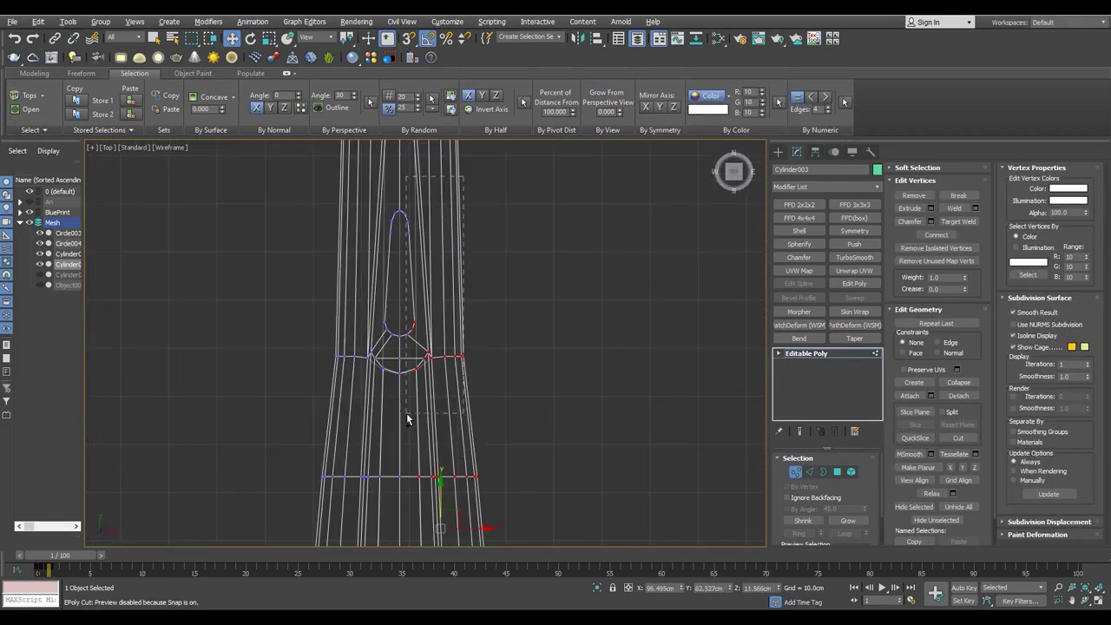
key("Delete")
scroll(386, 234, "down", 5)
scroll(408, 252, "down", 2)
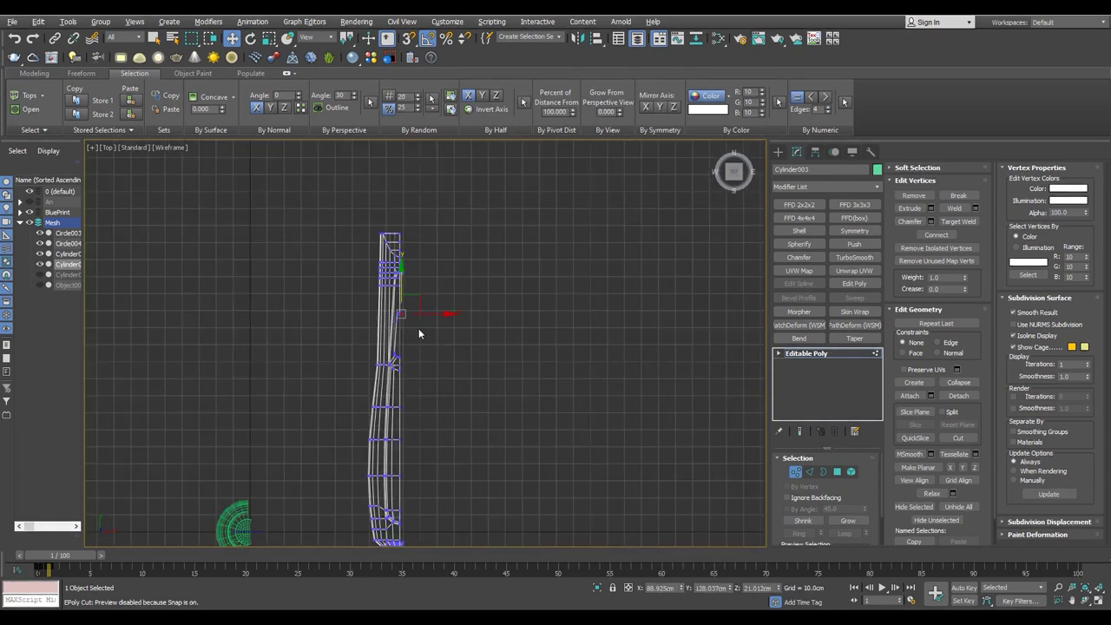
scroll(419, 201, "up", 6)
scroll(393, 259, "down", 3)
scroll(400, 286, "down", 3)
scroll(390, 442, "up", 2)
- In the Perspective view at edge level, orbit the handle horizontal toward the slot
scroll(382, 451, "up", 2)
scroll(382, 451, "down", 4)
key("p")
scroll(395, 391, "up", 5)
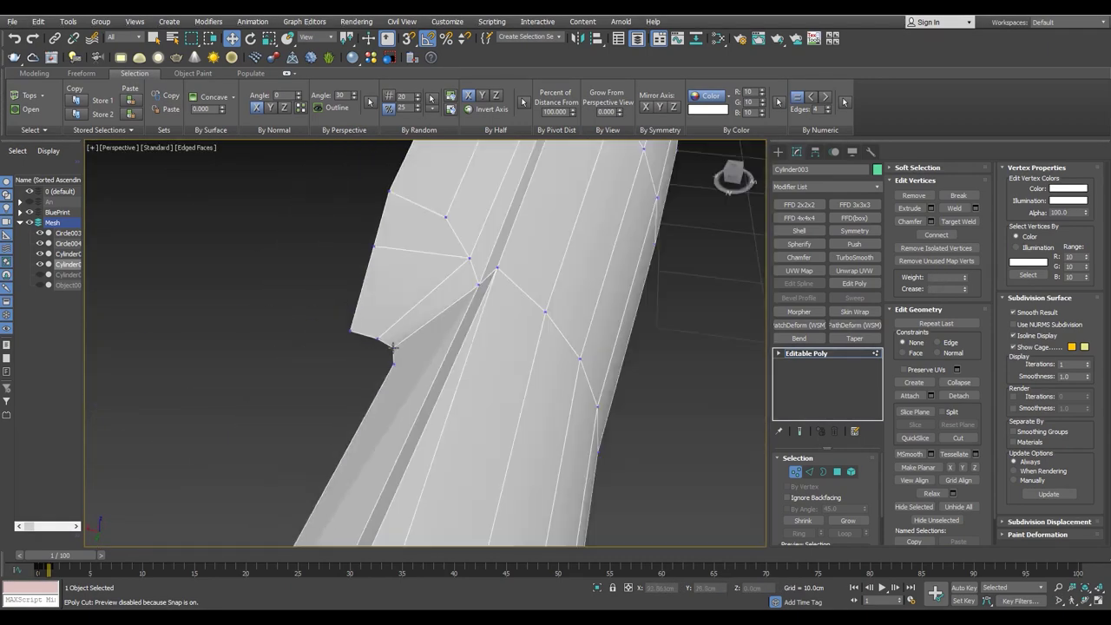
key("F3")
scroll(396, 391, "down", 3)
key("2")
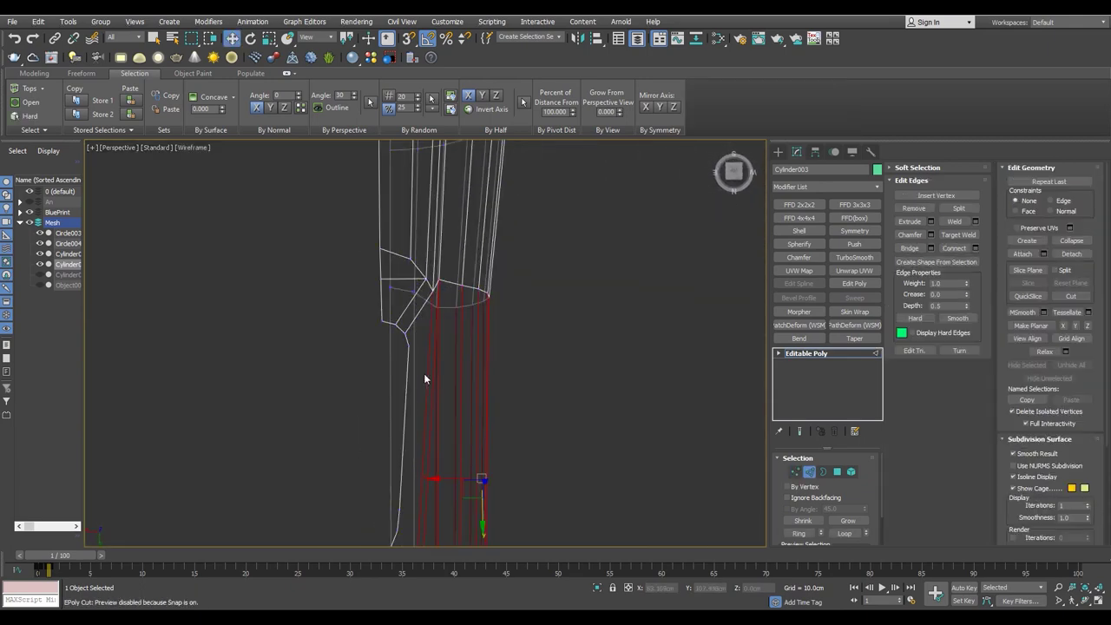
scroll(424, 374, "down", 3)
key("F3")
scroll(423, 399, "up", 5)
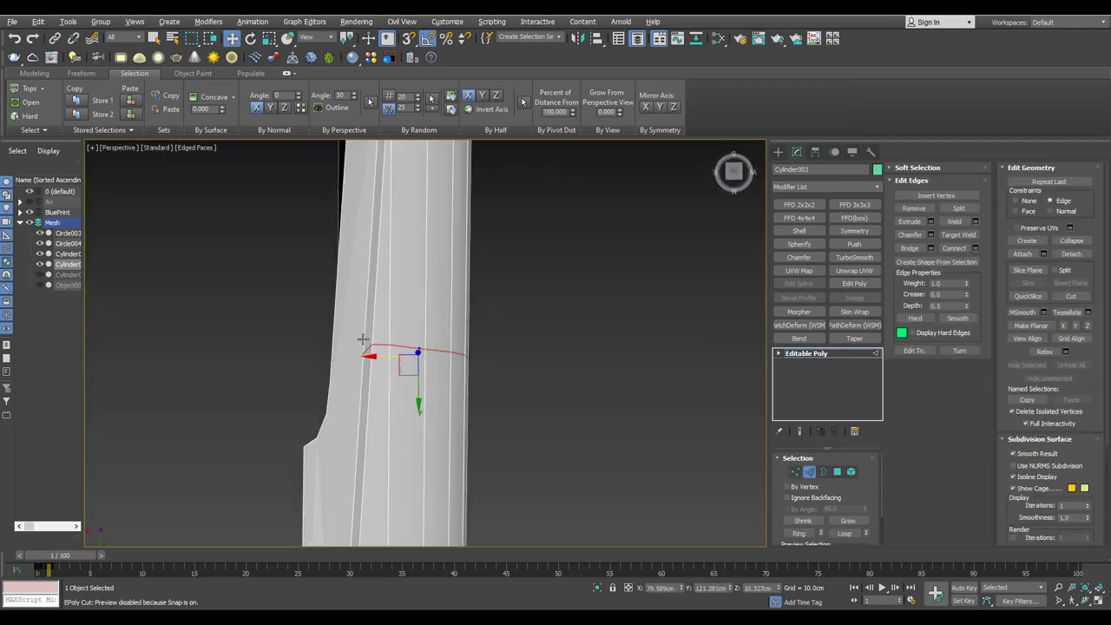
middle_click_drag(363, 338, 449, 346, "alt")
middle_click_drag(204, 364, 360, 322, "alt")
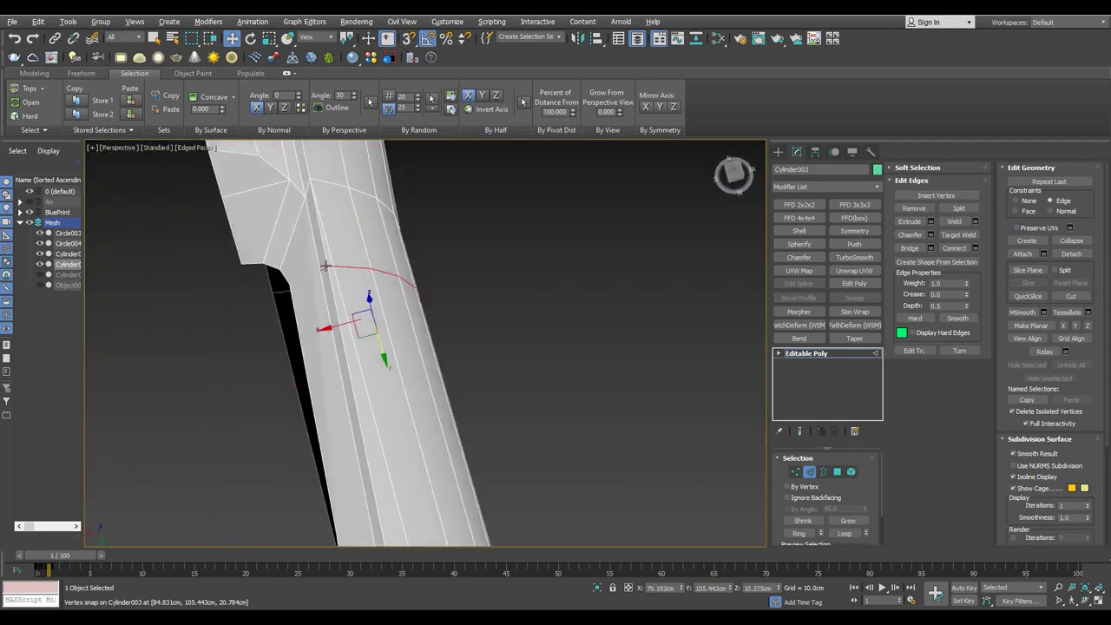
- Cut new edges near the slot and select a vertex beside it
key("1")
key("alt+c")
mouse_move(322, 248)
middle_mouse_down("alt")
mouse_move(269, 211)
mouse_move(417, 229)
mouse_move(343, 283)
mouse_move(345, 235)
middle_mouse_up("alt")
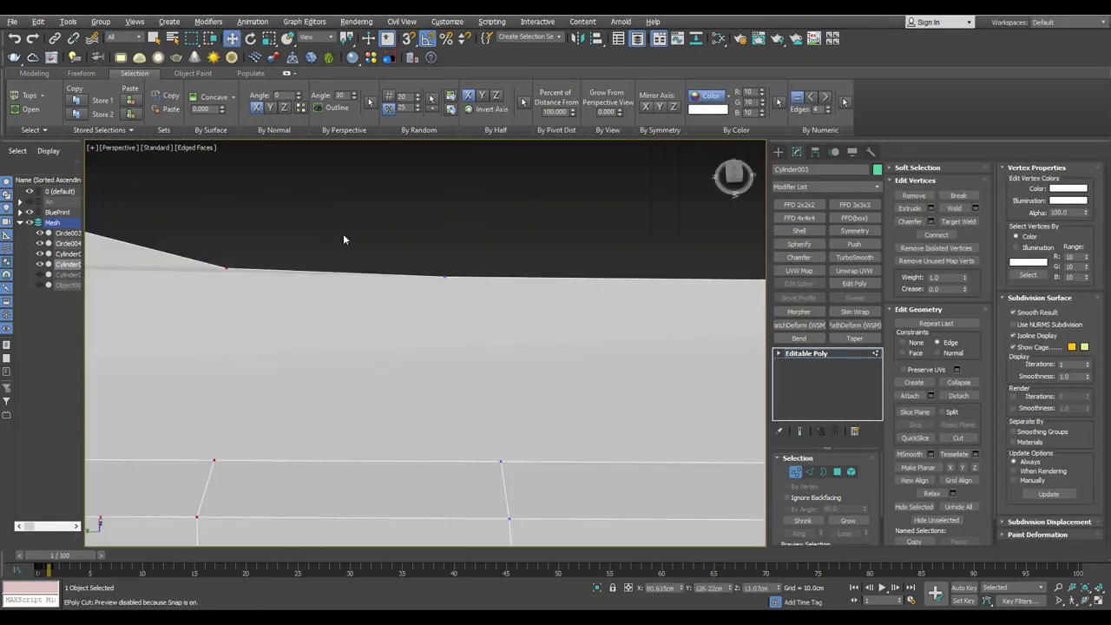
left_click_drag(411, 248, 501, 397)
key("w")
mouse_move(500, 389)
middle_mouse_down("alt")
mouse_move(434, 295)
mouse_move(468, 434)
mouse_move(475, 341)
middle_mouse_up("alt")
- Select an edge along the slot groove, checking it in wireframe and shaded views
mouse_move(474, 302)
middle_mouse_down("alt")
mouse_move(567, 359)
mouse_move(495, 365)
middle_mouse_up("alt")
scroll(384, 338, "up", 3)
key("F3")
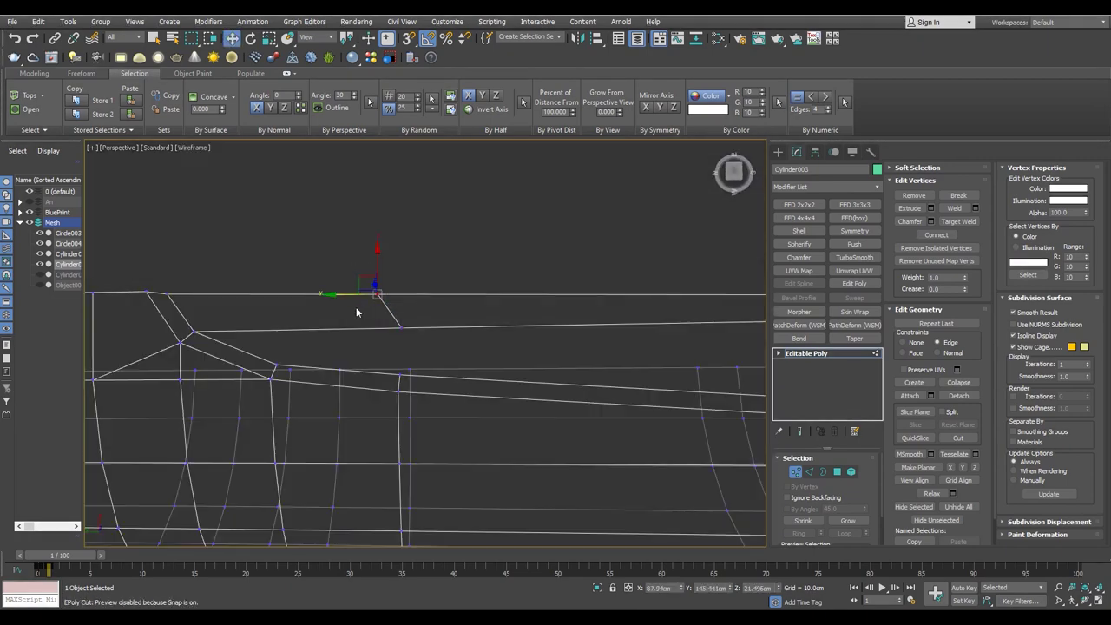
key("F3")
mouse_move(401, 373)
middle_mouse_down("alt")
mouse_move(391, 352)
mouse_move(399, 278)
mouse_move(509, 376)
mouse_move(431, 196)
middle_mouse_up("alt")
key("F3")
key("2")
left_click(404, 369)
key("F3")
mouse_move(422, 349)
middle_mouse_down("alt")
mouse_move(488, 300)
mouse_move(495, 321)
mouse_move(375, 328)
mouse_move(421, 347)
middle_mouse_up("alt")
- Inspect the groove edges from a long side view and exit sub-object editing
key("1")
key("2")
key("F3")
key("F3")
mouse_move(466, 404)
middle_mouse_down("alt")
mouse_move(449, 352)
mouse_move(607, 342)
mouse_move(448, 409)
middle_mouse_up("alt")
left_click(781, 352)
key("2")
key("F3")
key("F3")
mouse_move(642, 279)
middle_mouse_down("alt")
mouse_move(463, 458)
mouse_move(599, 334)
mouse_move(590, 359)
middle_mouse_up("alt")
- Add a Symmetry modifier on X to mirror the half into a full handle
key("alt+w")
key("alt+w")
scroll(375, 257, "up", 2)
key("p")
middle_click_drag(376, 257, 540, 296, "alt")
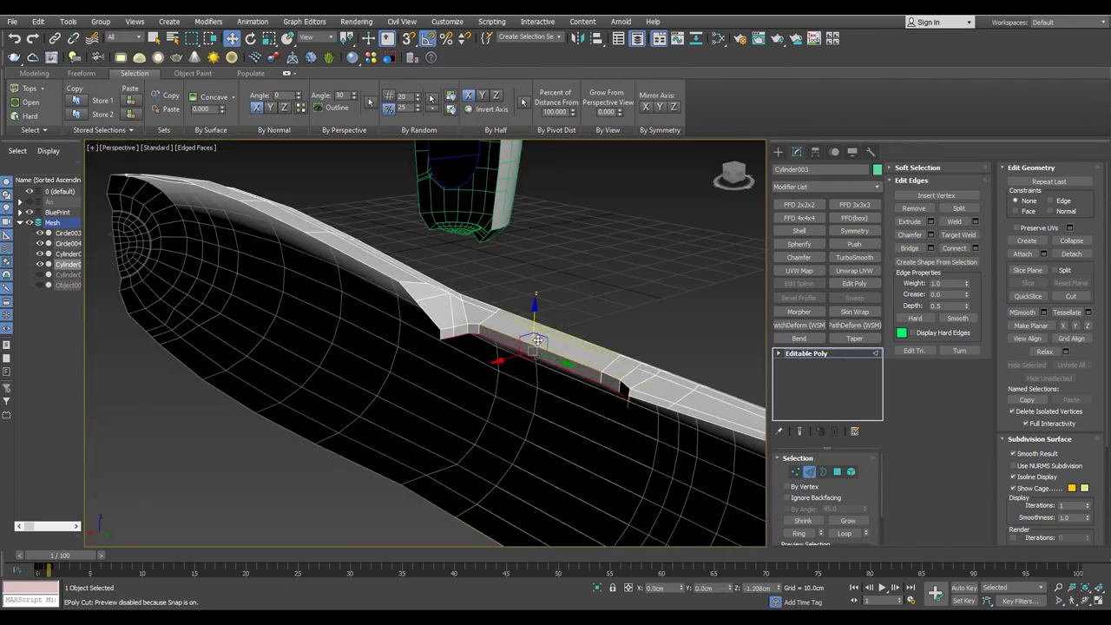
mouse_move(539, 343)
middle_mouse_down("alt")
mouse_move(362, 303)
mouse_move(563, 310)
mouse_move(506, 324)
mouse_move(652, 302)
mouse_move(446, 292)
mouse_move(457, 246)
middle_mouse_up("alt")
key("F4")
key("F4")
left_click(853, 231)
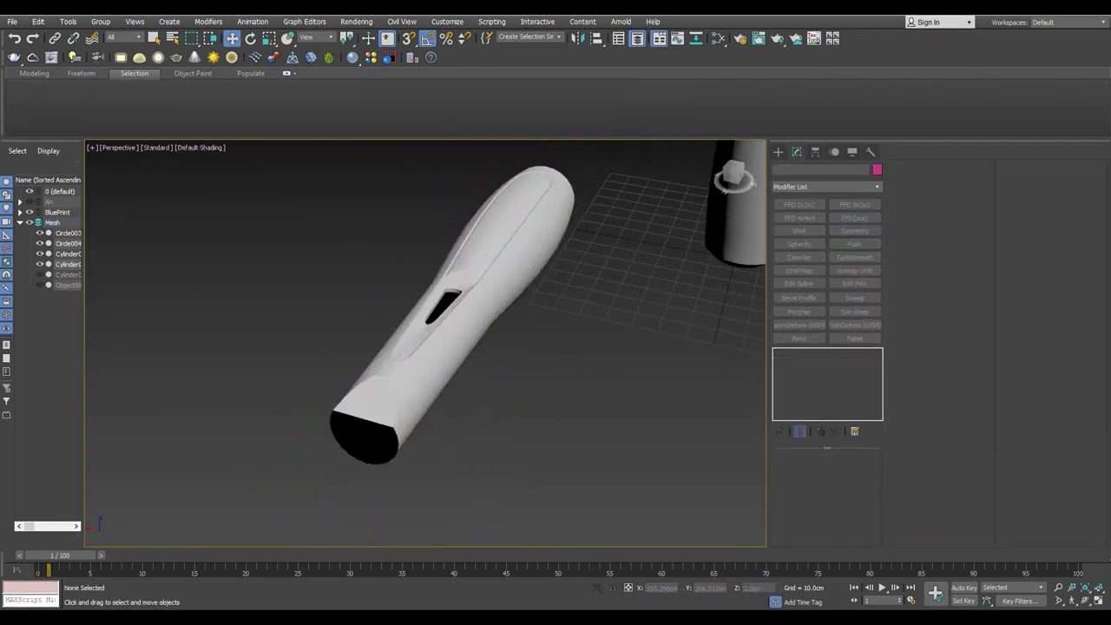
- Move the selected slot-bottom vertices of Cylinder002 down onto the blueprint outline
key("F3")
scroll(342, 365, "down", 2)
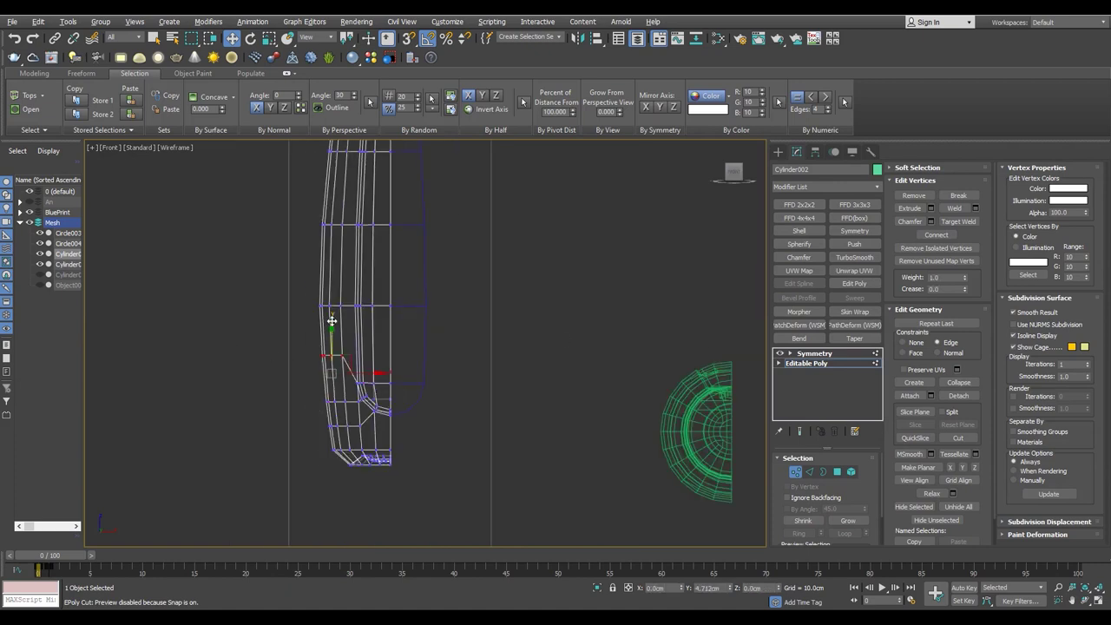
scroll(332, 321, "up", 2)
scroll(269, 393, "down", 2)
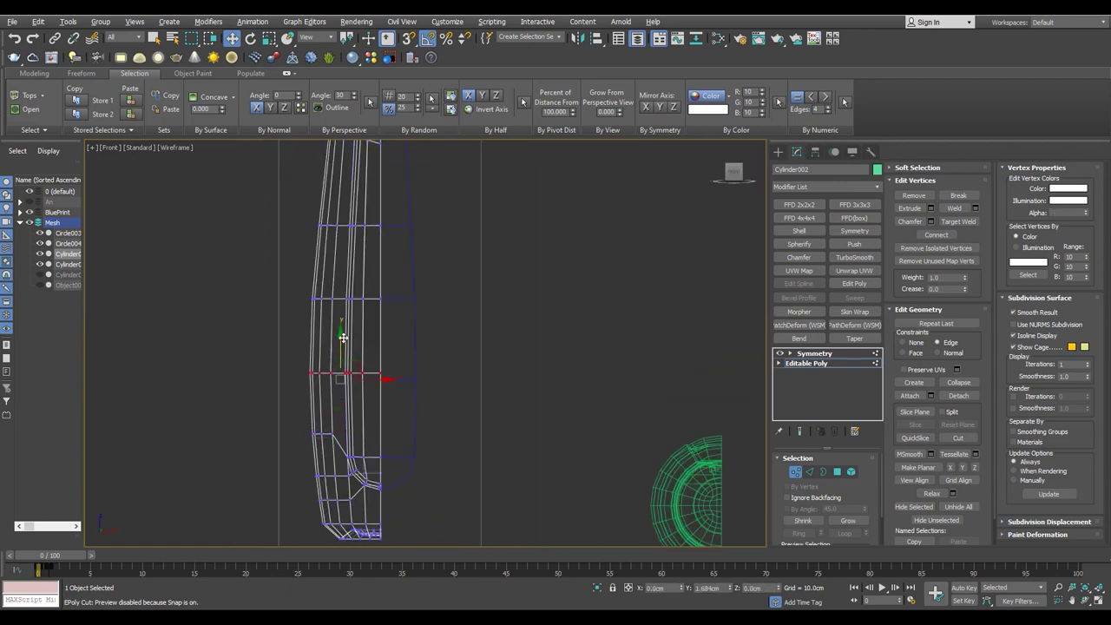
scroll(304, 313, "down", 1)
key("F3")
key("F3")
left_click_drag(317, 234, 316, 286)
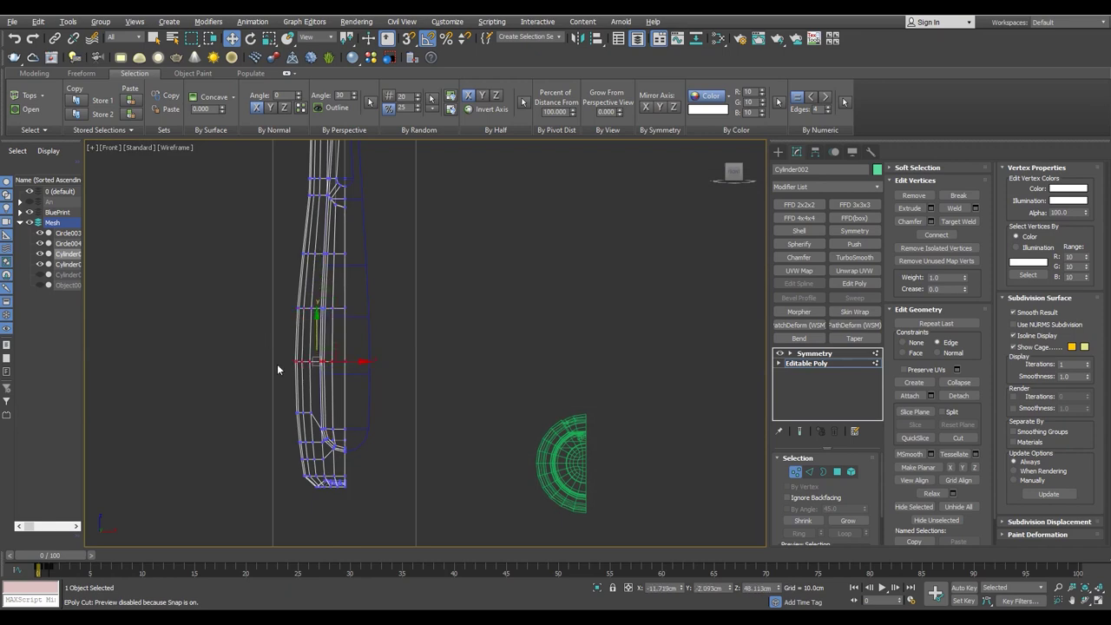
scroll(296, 356, "up", 5)
key("F3")
key("F3")
scroll(386, 425, "down", 3)
- Add an Edit Poly above Symmetry and scale the side vertices slightly using the Scale Type-In
left_click(814, 353)
left_click(854, 283)
scroll(234, 437, "up", 3)
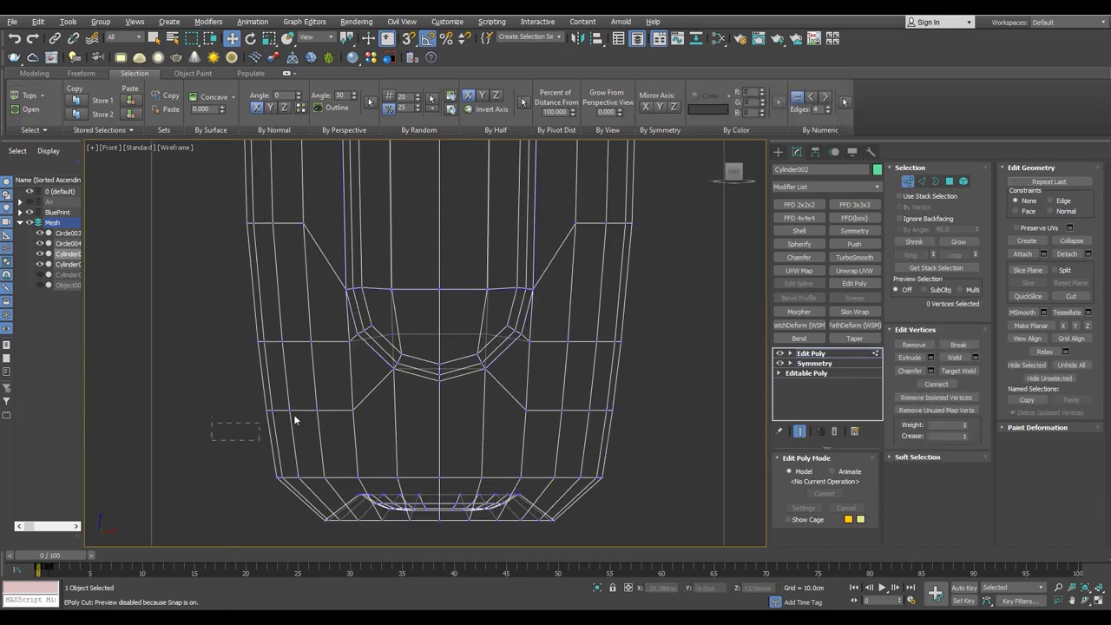
left_click_drag(443, 399, 489, 392)
scroll(372, 165, "up", 2)
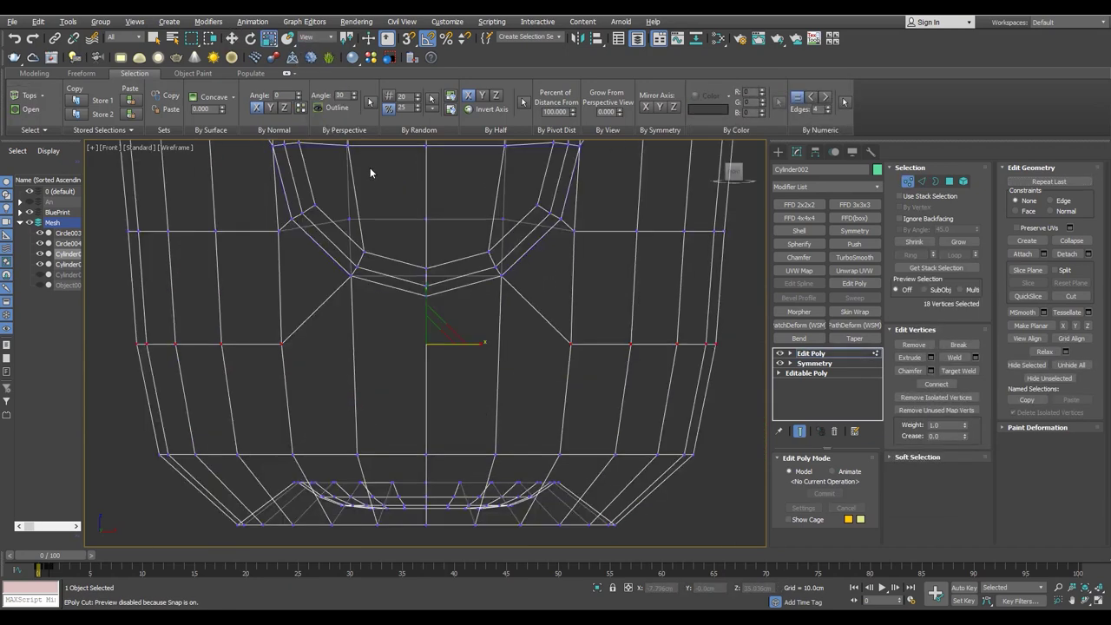
scroll(377, 278, "down", 4)
right_click(269, 38)
scroll(296, 356, "up", 2)
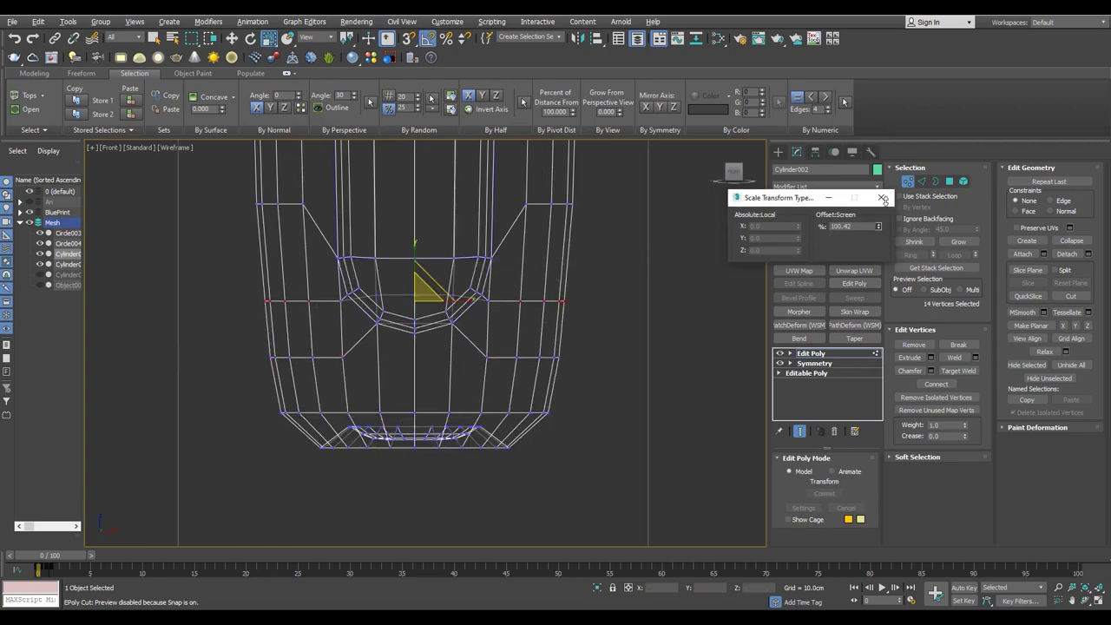
key("F3")
scroll(297, 339, "up", 3)
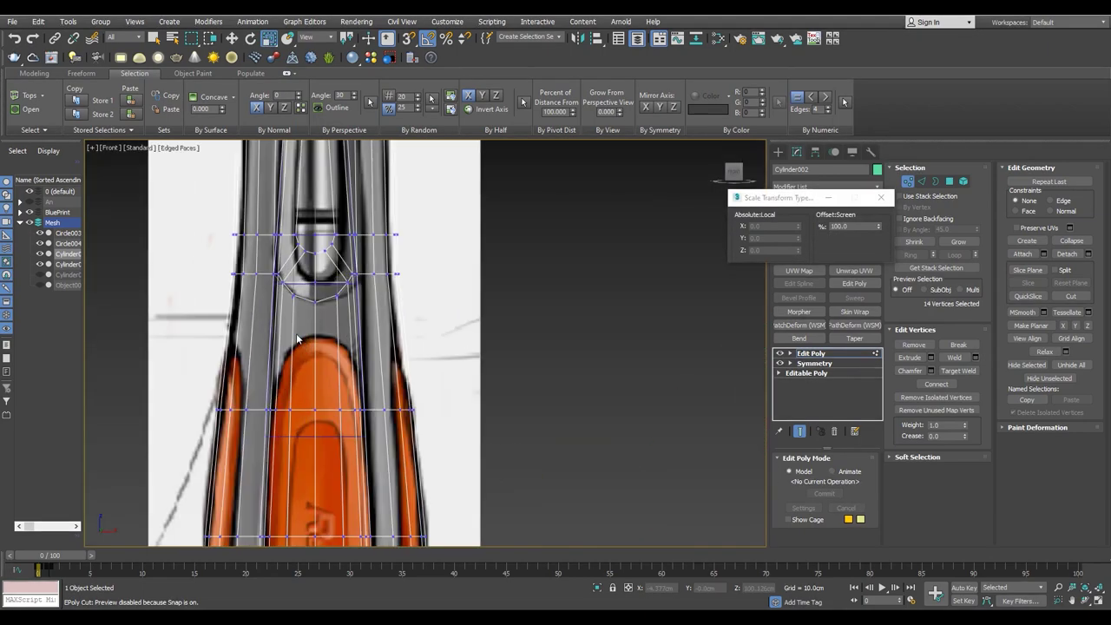
- Collapse Cylinder002's modifier stack into a single Editable Poly
left_click(880, 197)
left_click(811, 353)
scroll(434, 347, "down", 3)
right_click(807, 353)
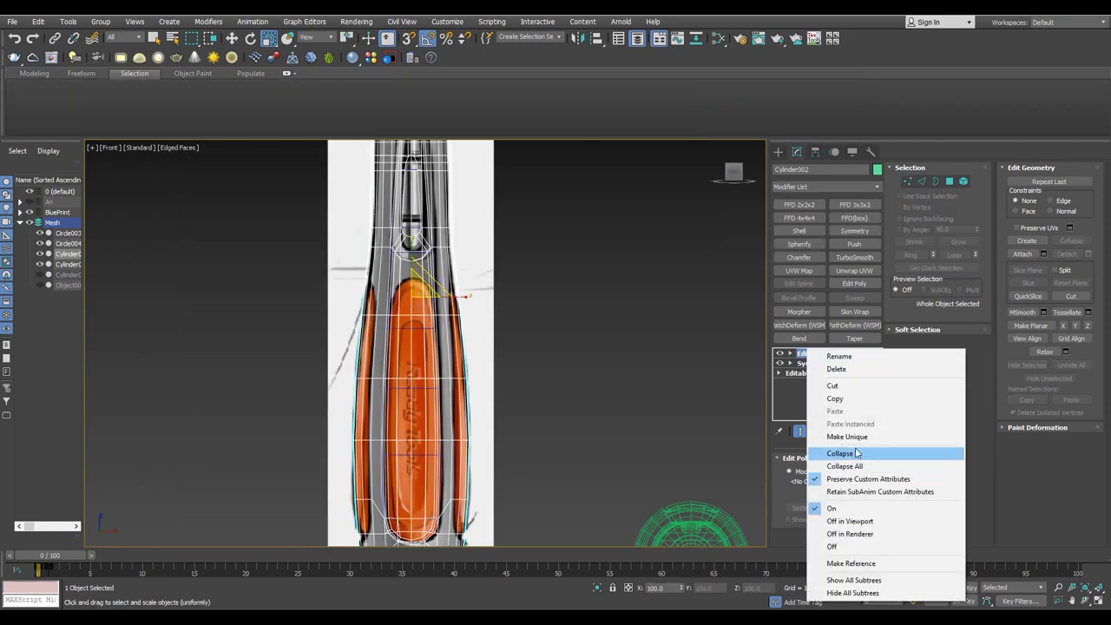
left_click(867, 454)
scroll(455, 294, "up", 2)
left_click(538, 344)
- Shift-clone grip panel Circle003 as Circle005 and isolate it with the blueprint
left_click(68, 233)
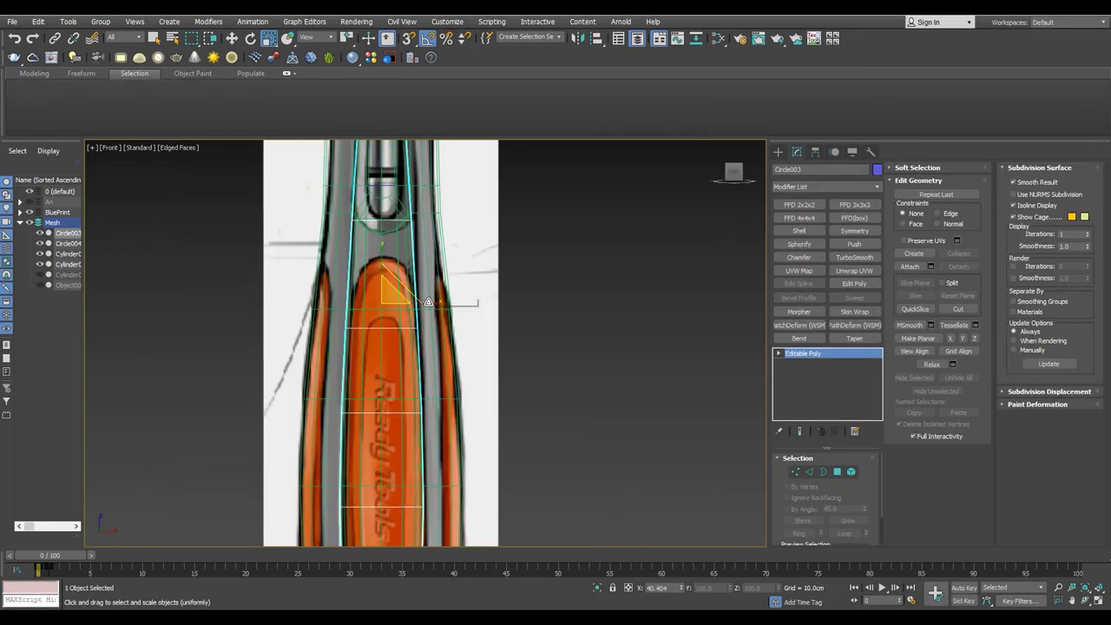
scroll(461, 297, "down", 2)
left_click_drag(427, 301, 442, 302, "shift")
left_click(510, 356)
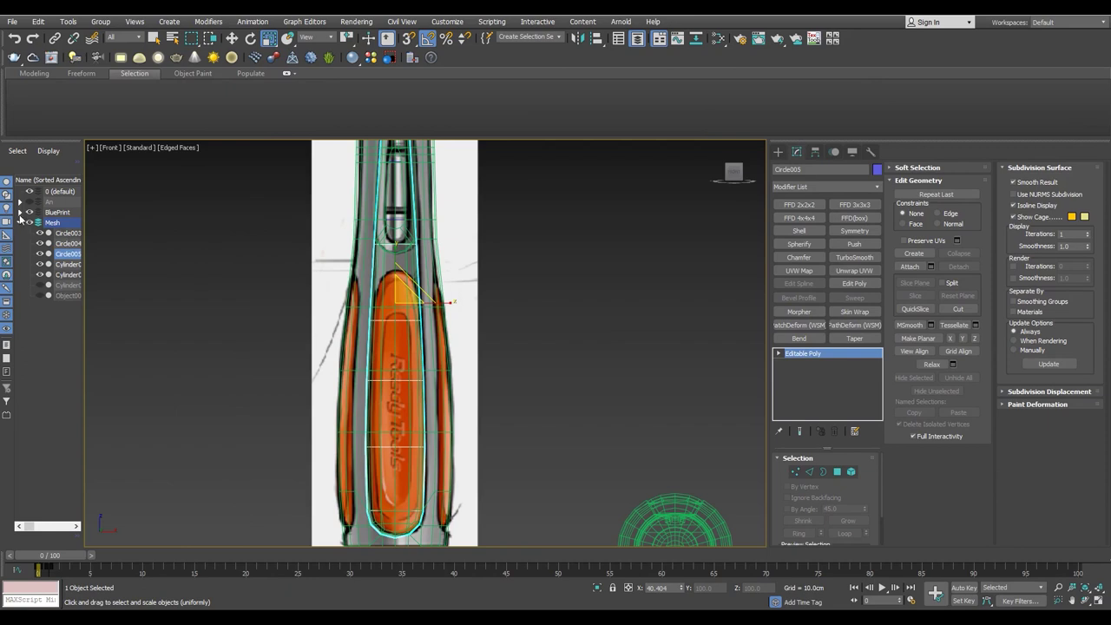
left_click(19, 211)
key("z")
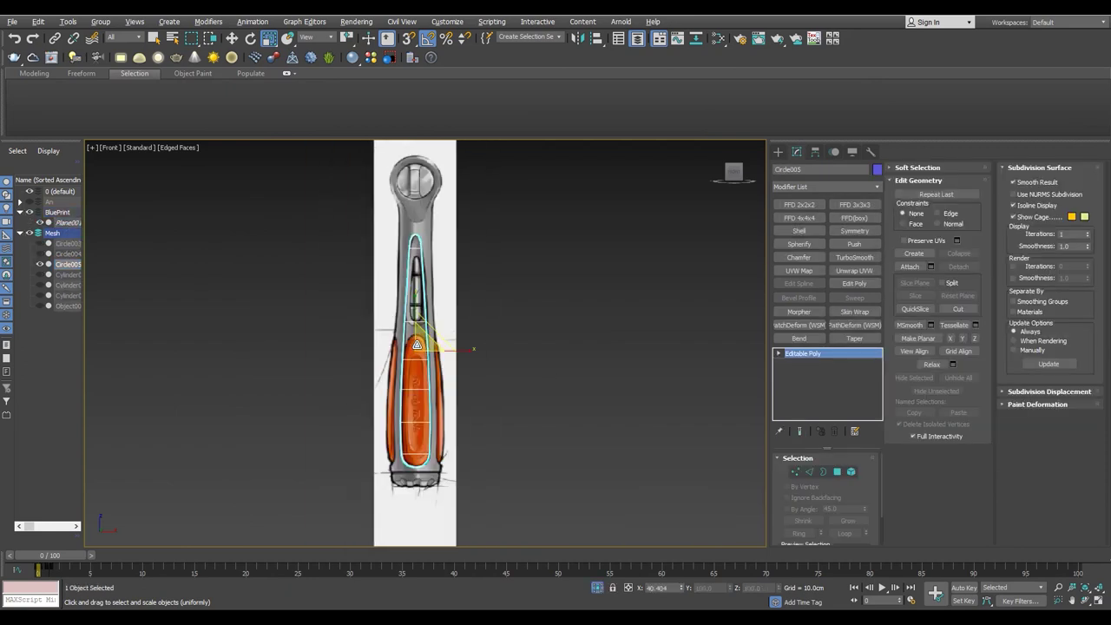
- Try a Symmetry modifier on Circle005 mirrored across Y with Flip, then undo it
key("1")
scroll(414, 406, "up", 3)
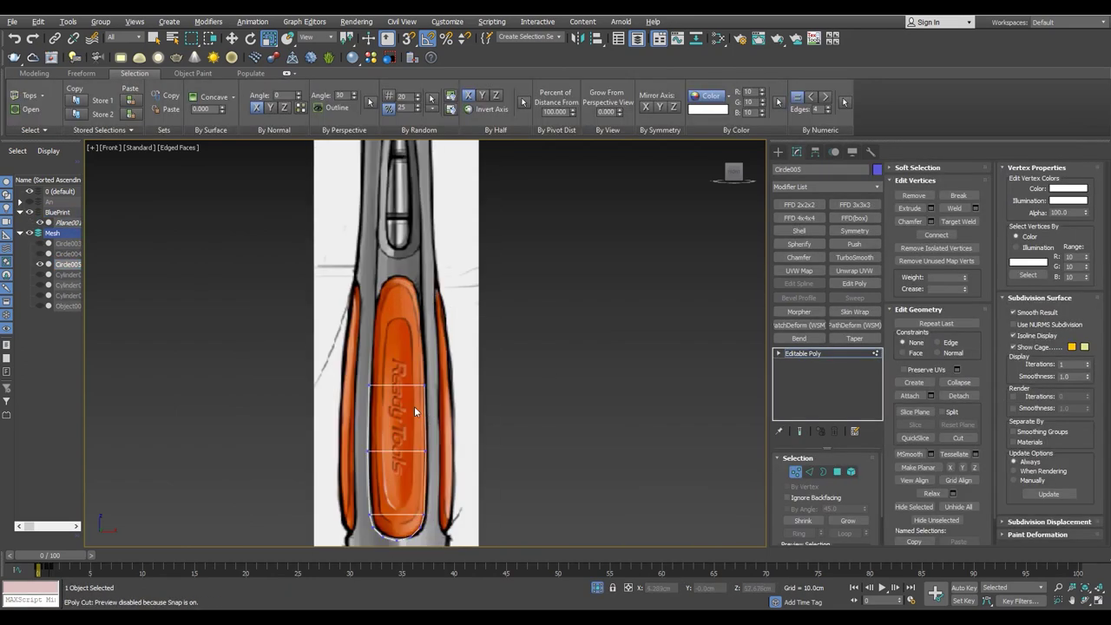
scroll(413, 407, "up", 2)
key("w")
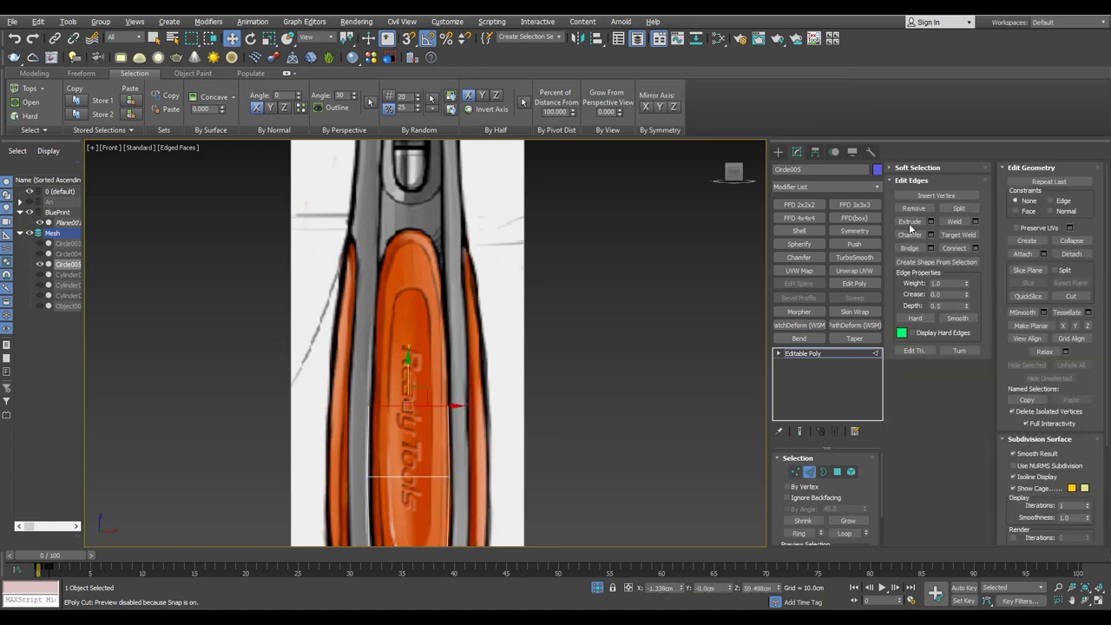
left_click(854, 231)
left_click(823, 480)
left_click(802, 492)
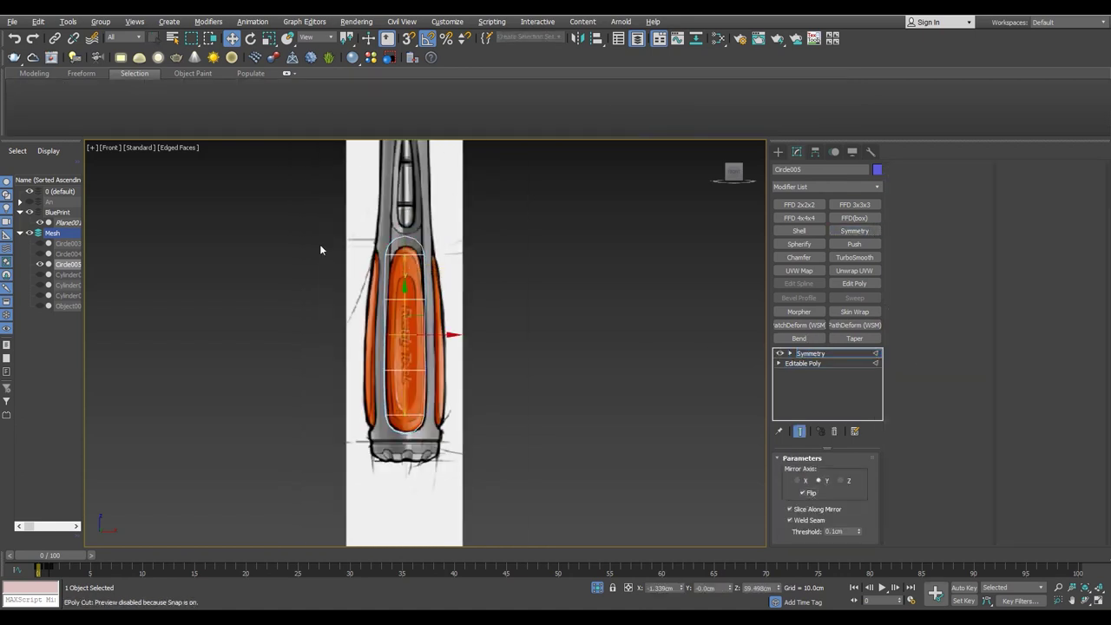
middle_click_drag(406, 364, 471, 386)
scroll(505, 316, "up", 2)
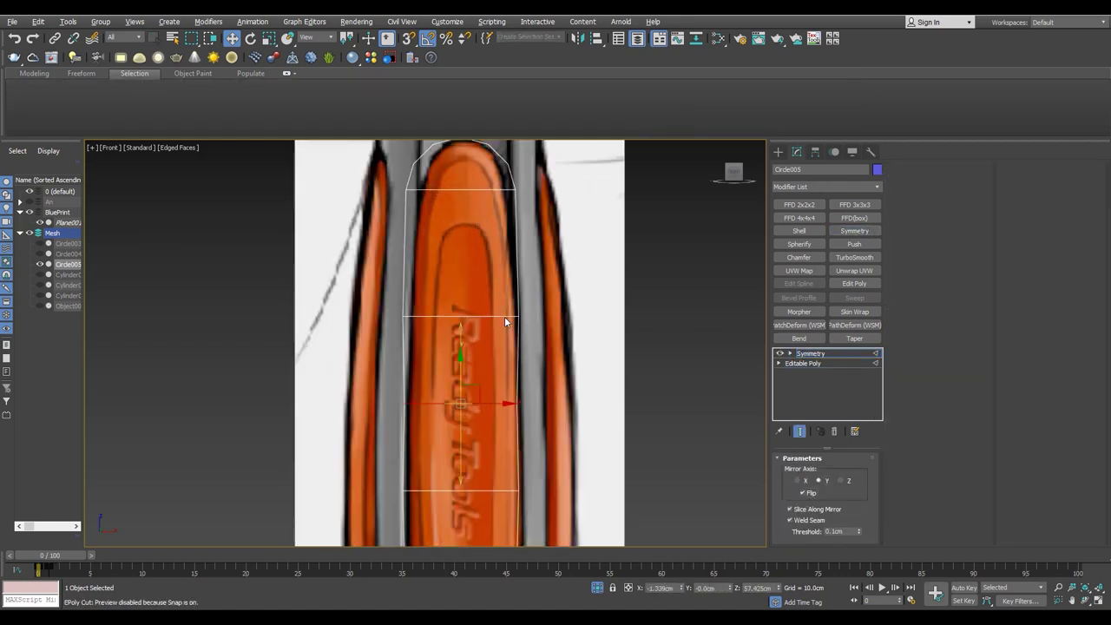
key("ctrl+z")
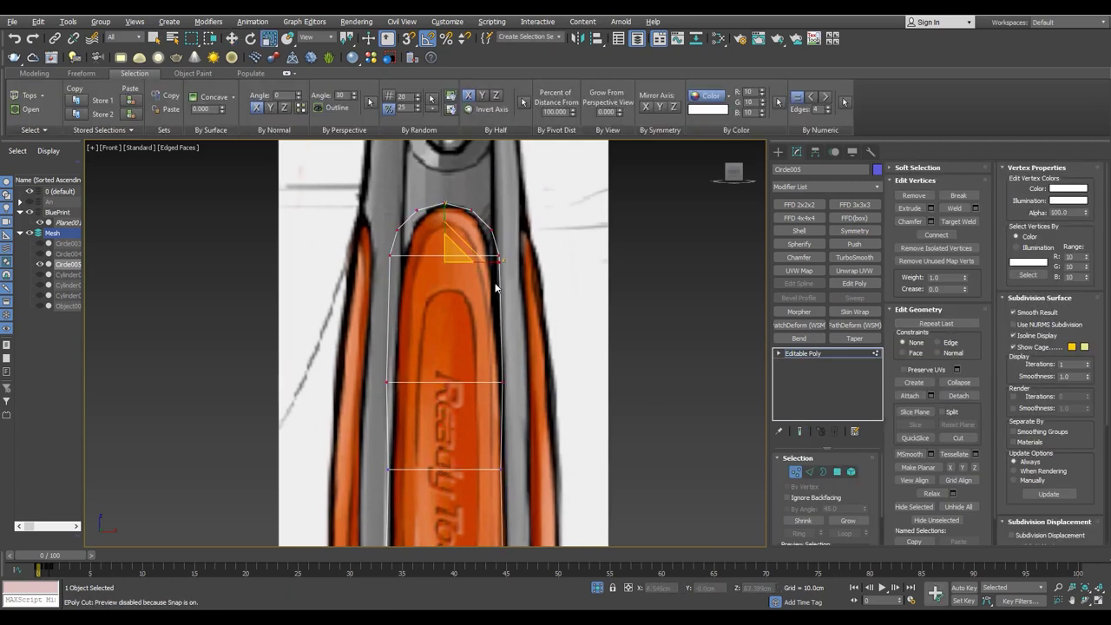
- Narrow Circle005's upper vertices inward to follow the orange grip outline
left_click_drag(494, 263, 489, 263)
middle_click_drag(483, 264, 475, 274)
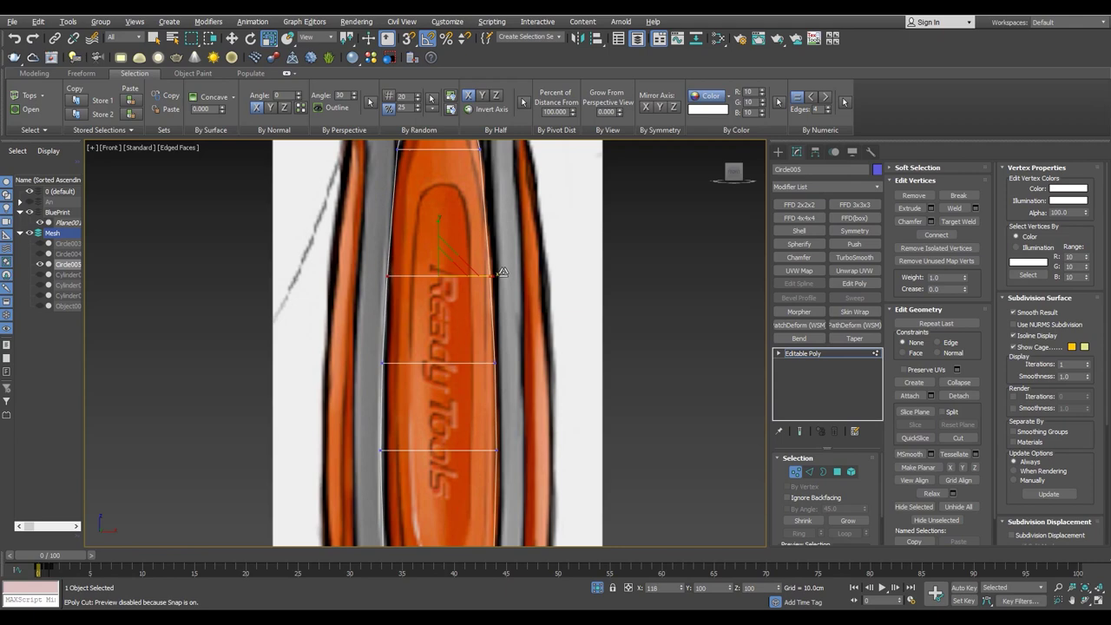
middle_click_drag(499, 350, 539, 333)
key("2")
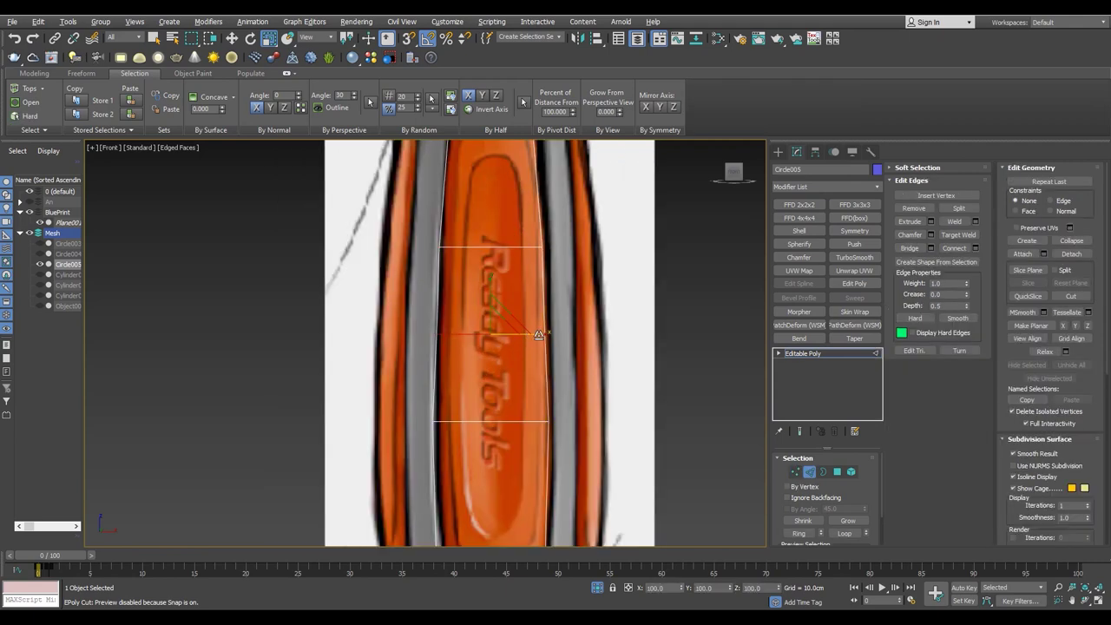
scroll(539, 334, "down", 5)
scroll(548, 372, "up", 3)
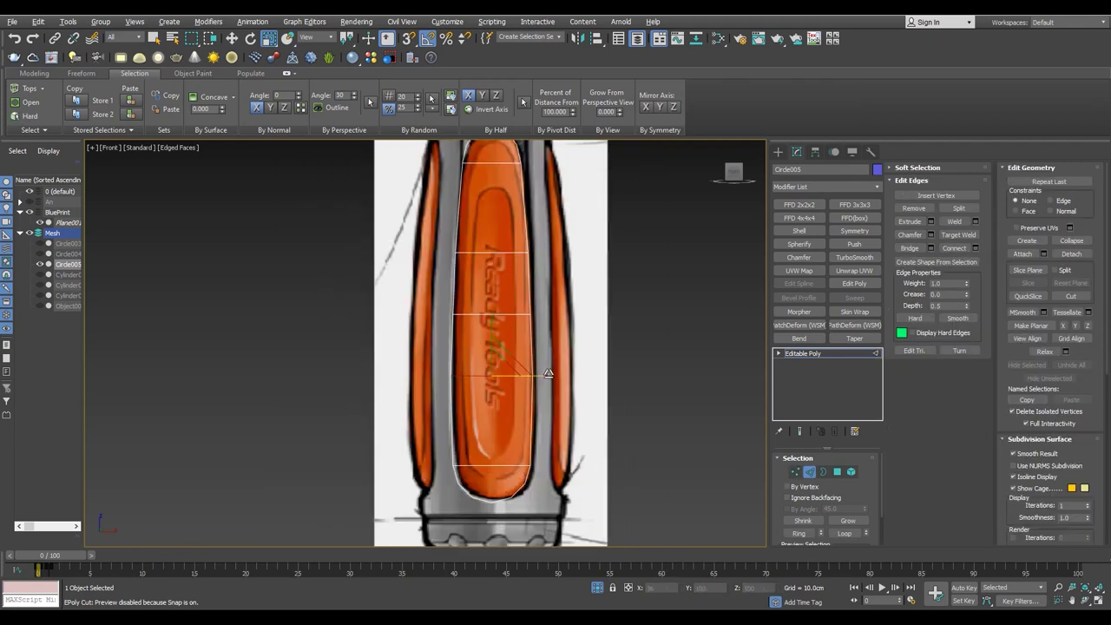
scroll(482, 380, "up", 3)
scroll(471, 389, "down", 1)
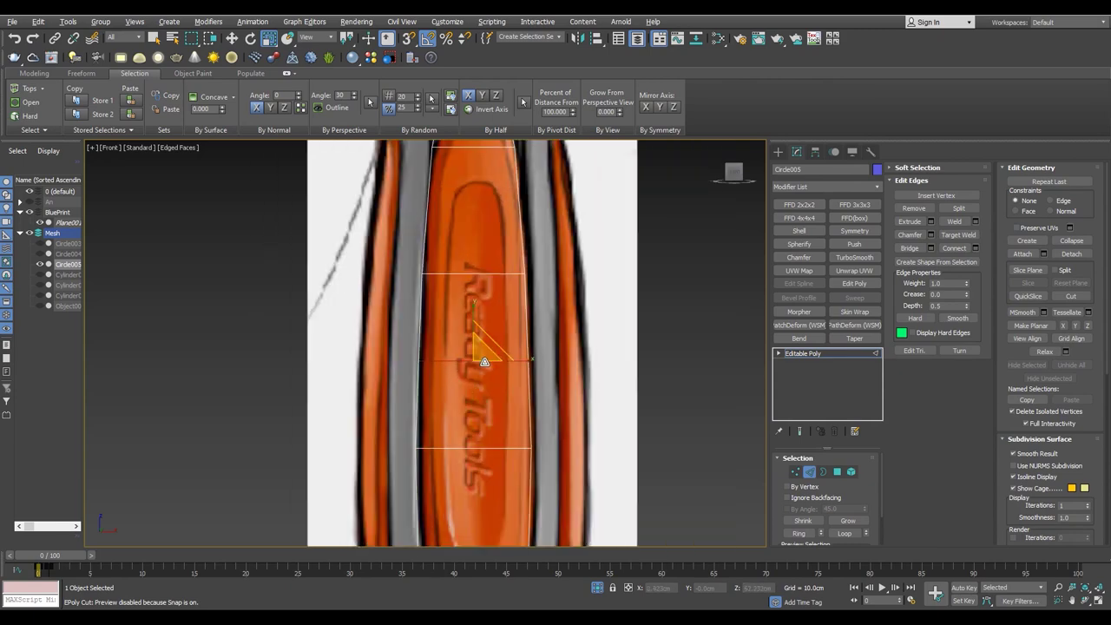
scroll(489, 347, "down", 3)
scroll(451, 374, "up", 3)
- Chamfer Circle005's middle horizontal edge loop to add extra edge rows
middle_click_drag(452, 373, 397, 398)
scroll(398, 398, "up", 2)
key("1")
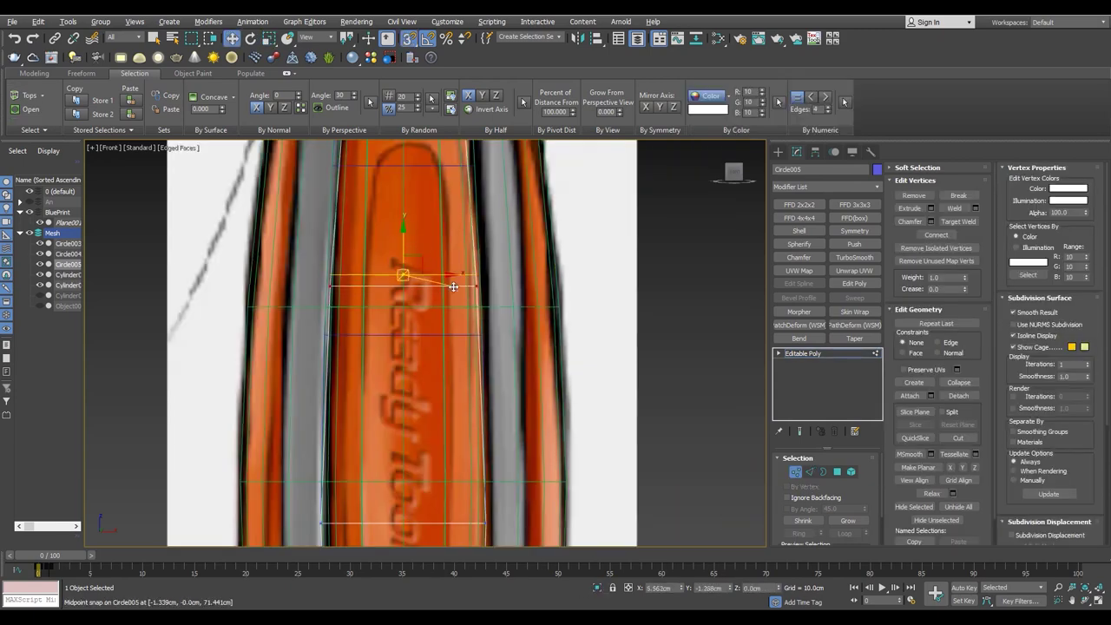
scroll(451, 288, "down", 4)
scroll(444, 269, "up", 2)
scroll(416, 303, "down", 2)
scroll(425, 277, "down", 1)
scroll(417, 269, "up", 1)
scroll(379, 307, "up", 2)
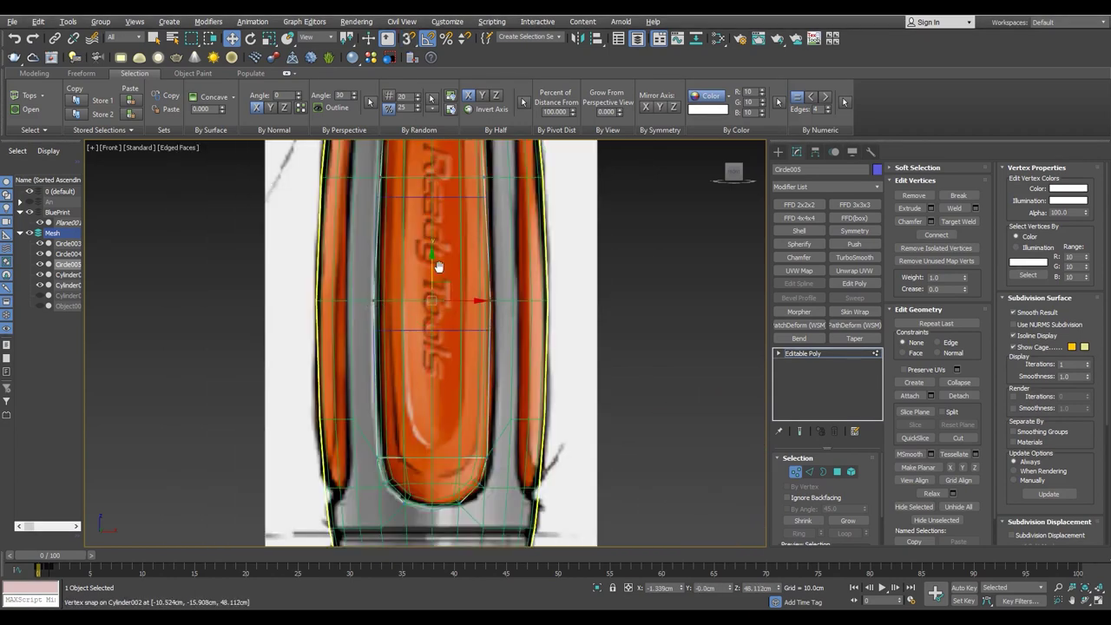
scroll(438, 267, "up", 2)
scroll(467, 305, "down", 3)
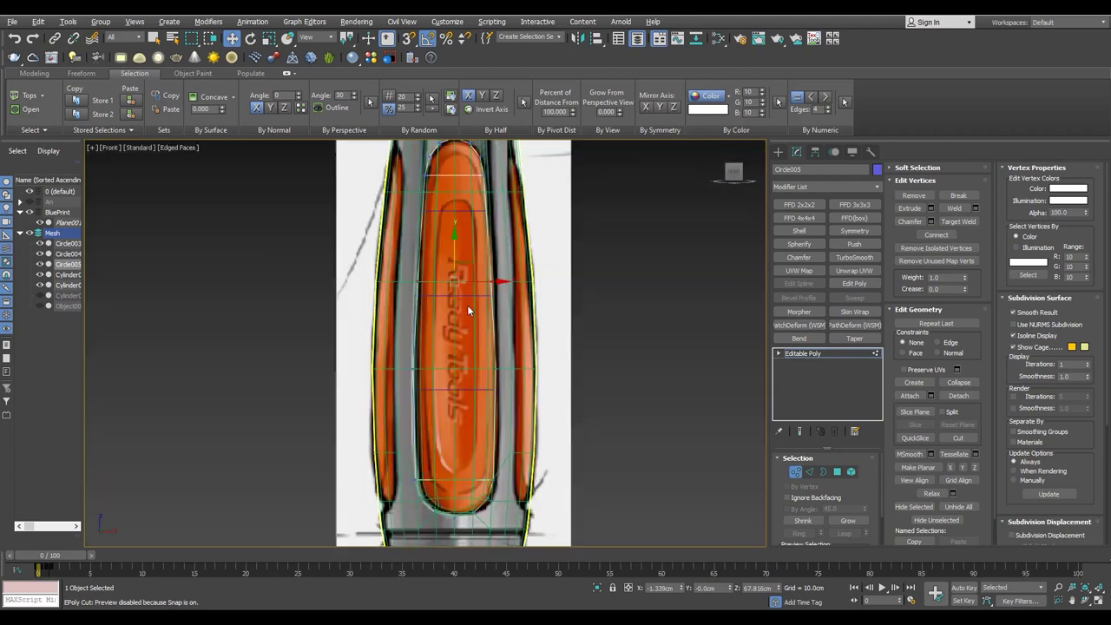
scroll(420, 290, "up", 2)
scroll(420, 318, "up", 2)
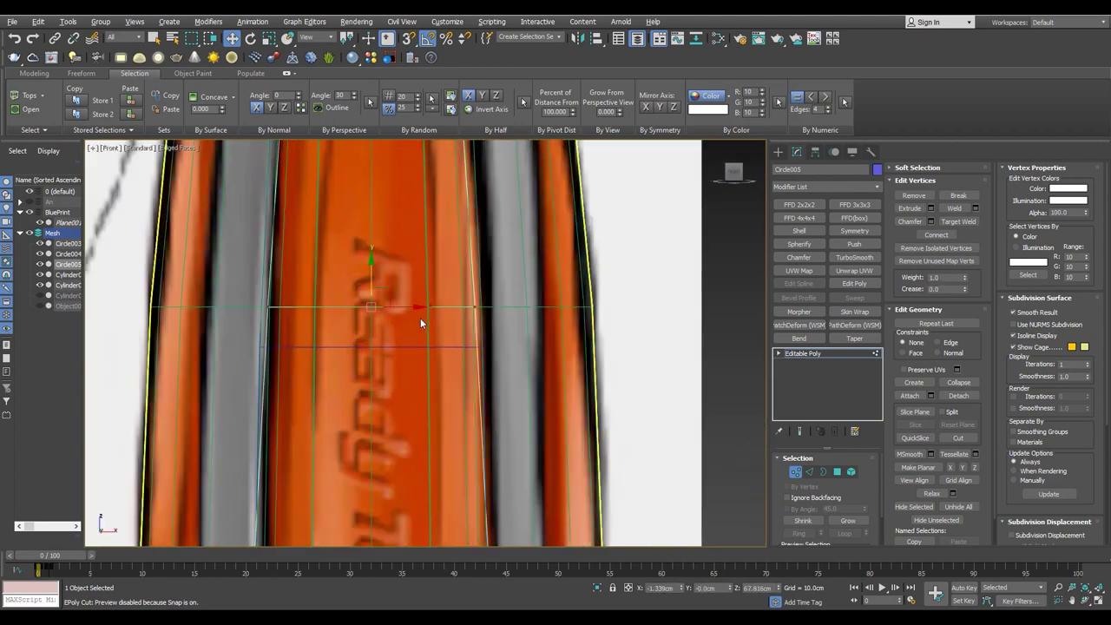
scroll(425, 310, "down", 1)
scroll(406, 310, "down", 2)
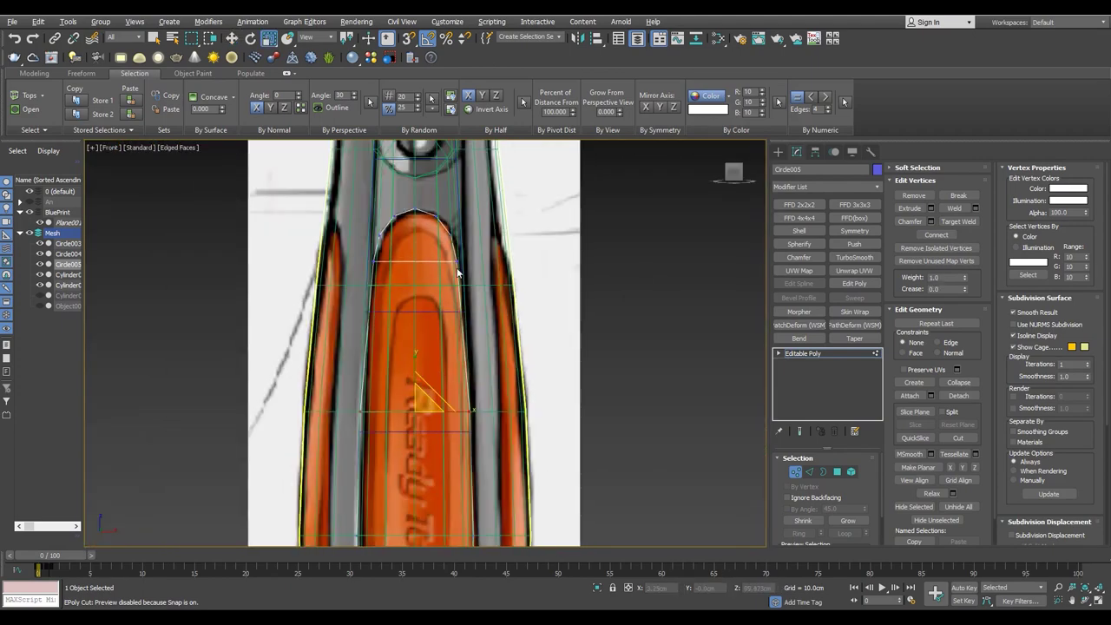
scroll(458, 272, "down", 3)
scroll(446, 388, "up", 2)
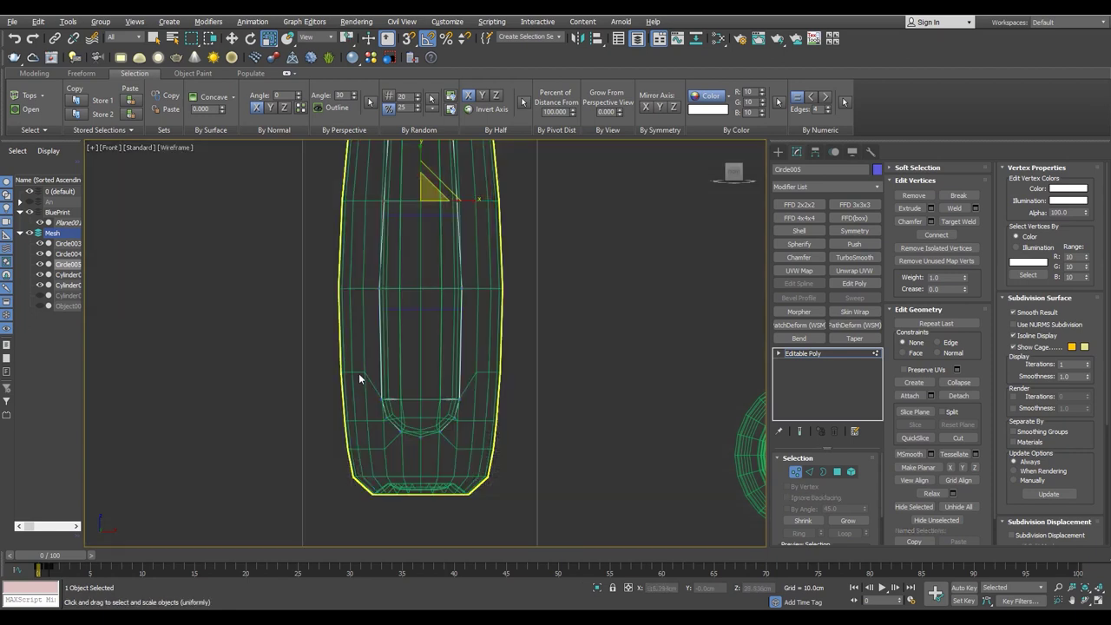
scroll(358, 373, "down", 3)
scroll(382, 329, "up", 2)
scroll(399, 296, "up", 2)
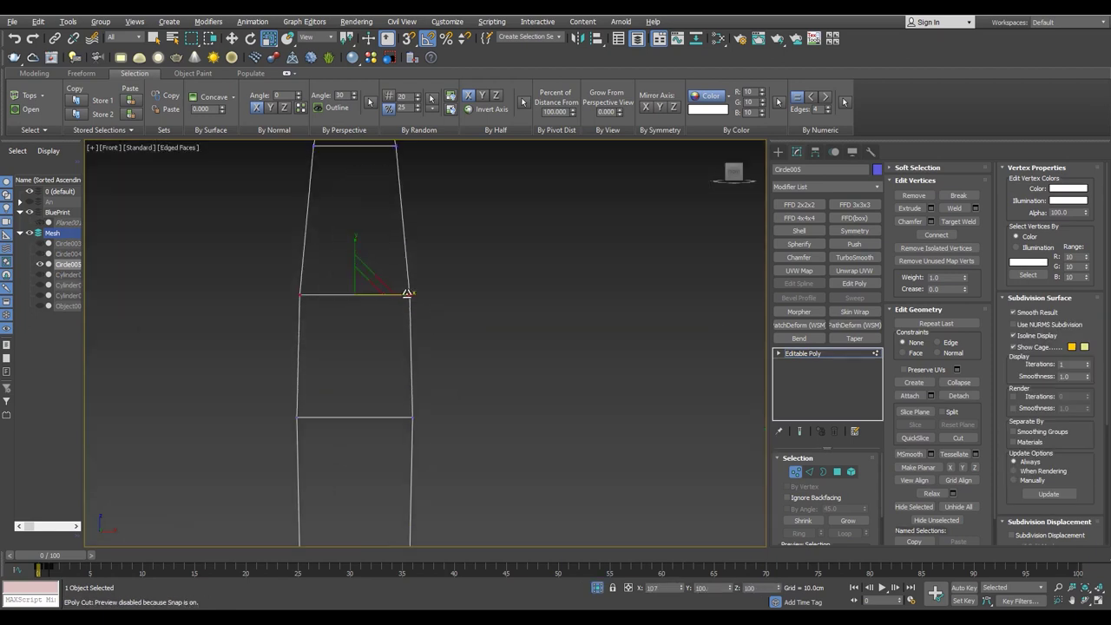
scroll(407, 294, "down", 2)
key("2")
left_click_drag(244, 339, 397, 339)
left_click(930, 235)
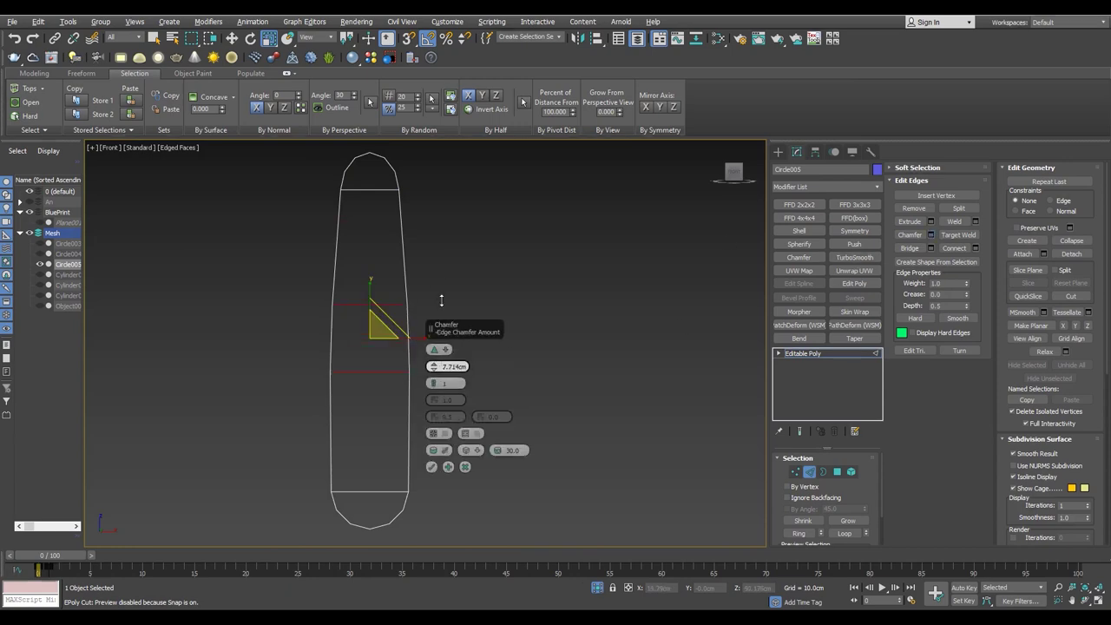
left_click(440, 467)
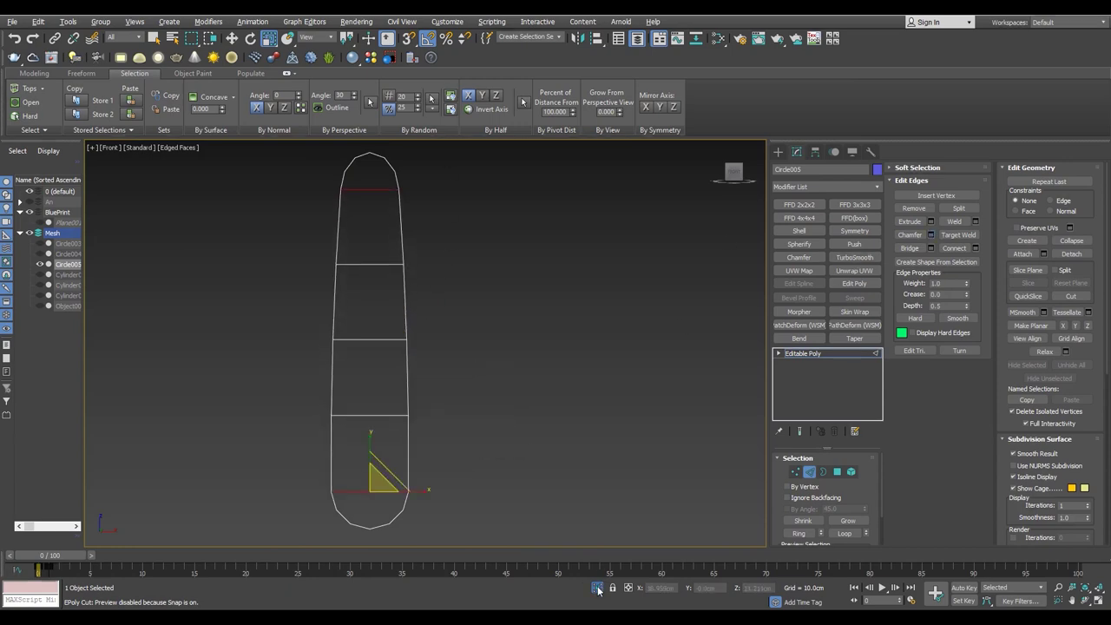
- Select the lower vertex rows near the grip base for repositioning with Move
key("1")
scroll(434, 328, "up", 2)
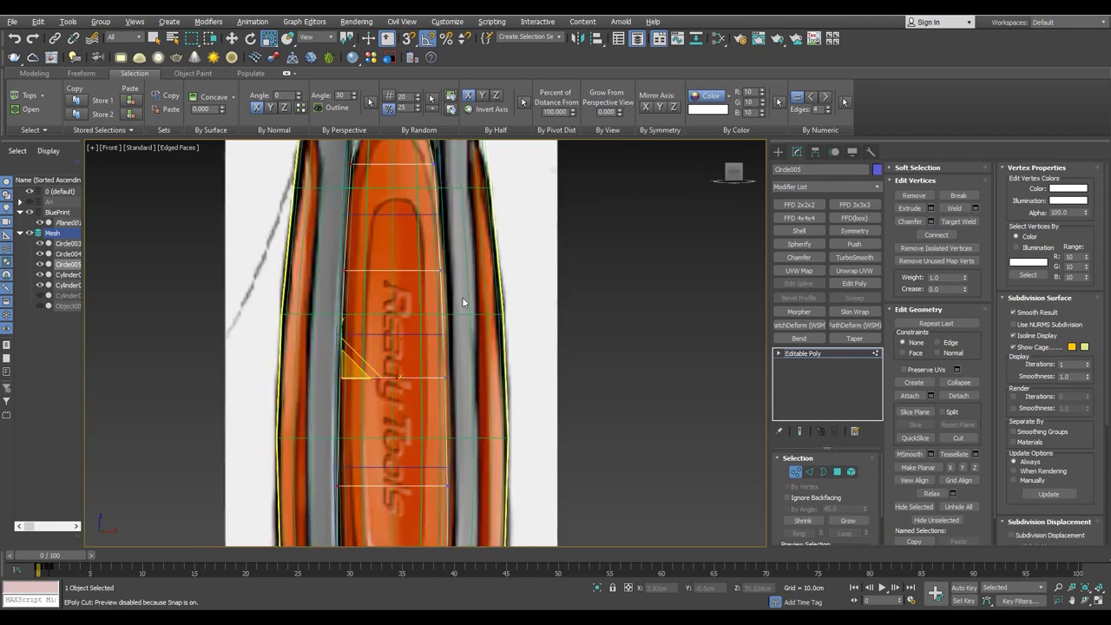
middle_click_drag(387, 237, 382, 350)
key("w")
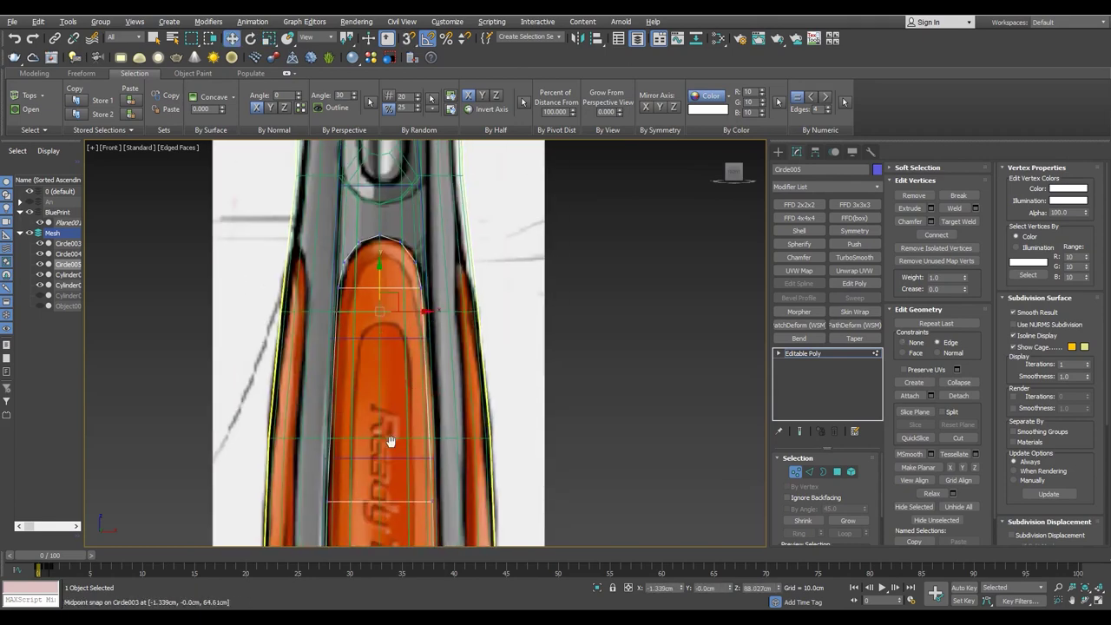
middle_click_drag(391, 460, 394, 382)
left_click(394, 383)
scroll(450, 406, "down", 2)
left_click(446, 411)
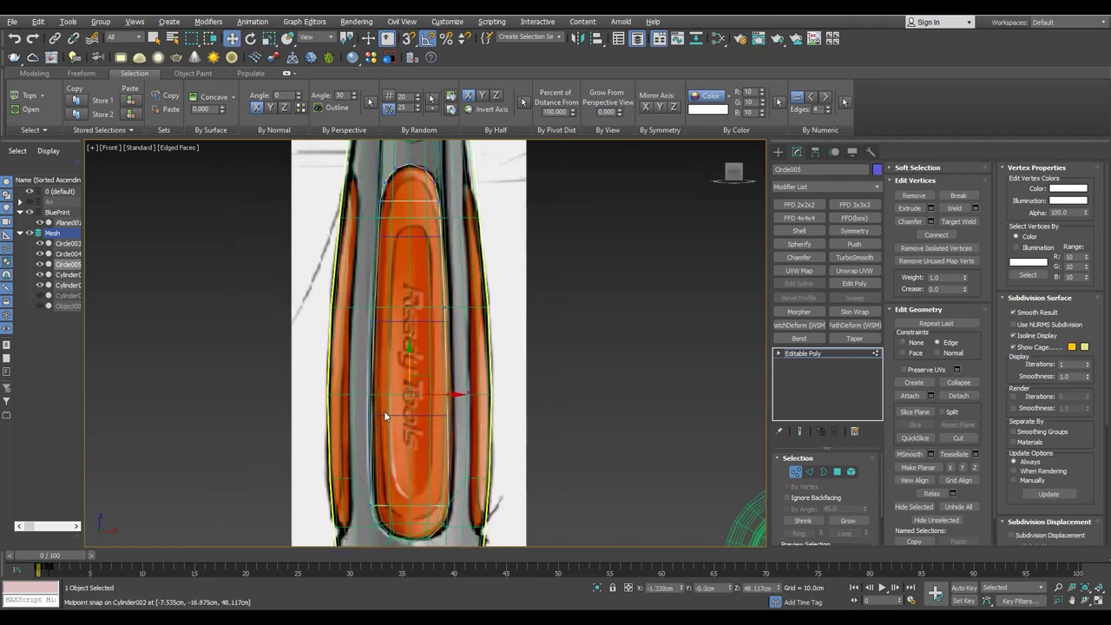
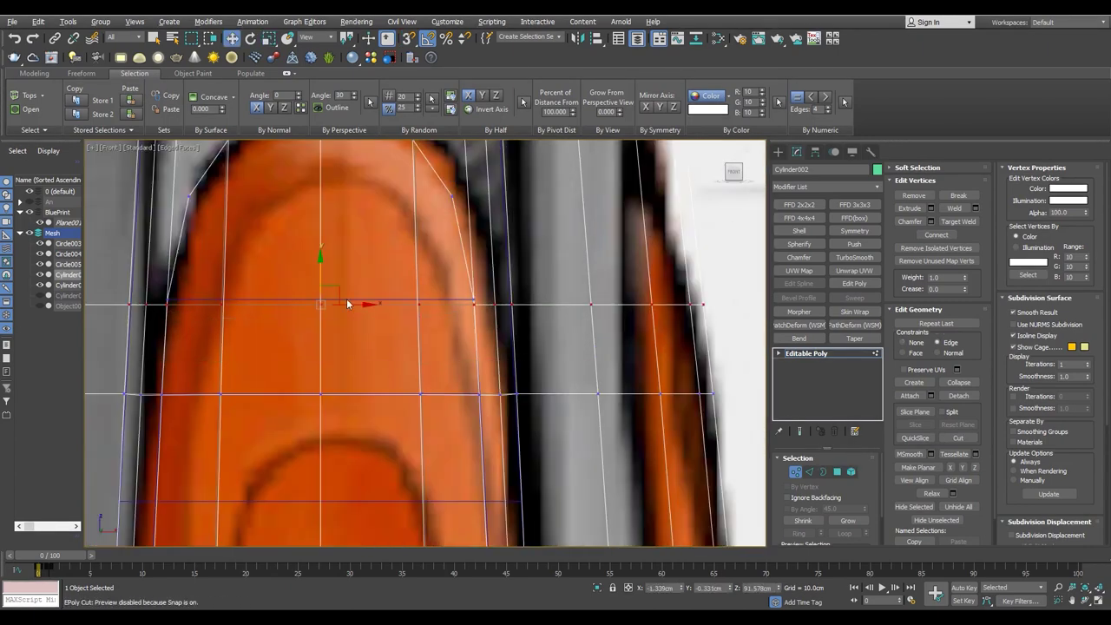
- Target-weld the stray cap-patch vertex onto its neighbouring vertex
key("alt+w")
key("alt+w")
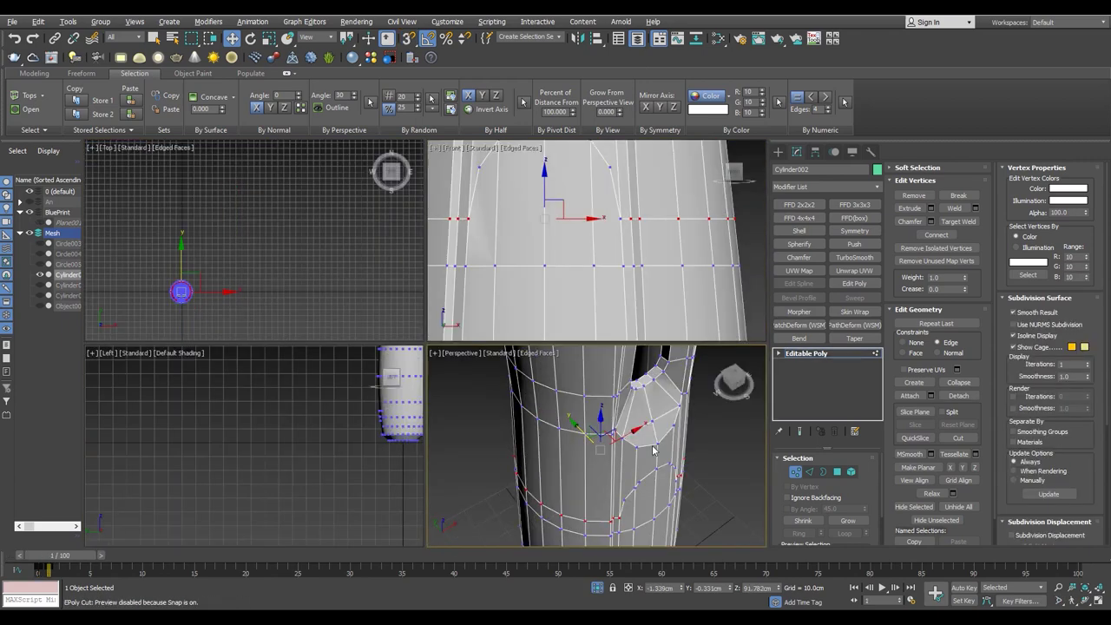
scroll(431, 348, "up", 5)
key("F3")
scroll(431, 445, "up", 3)
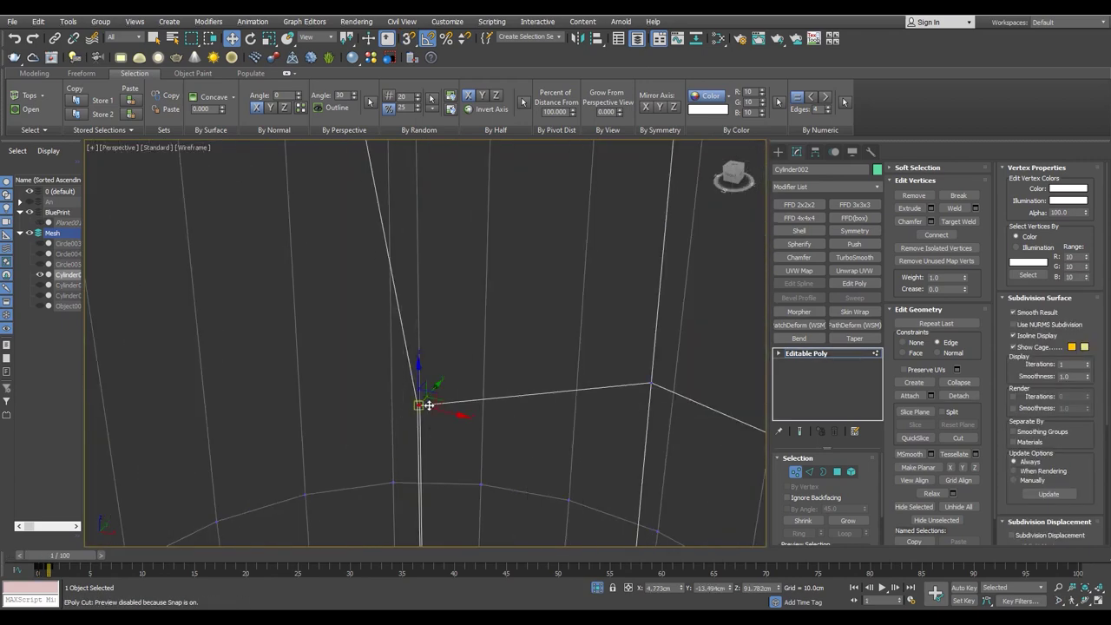
key("ctrl+shift+w")
scroll(382, 367, "down", 3)
scroll(509, 335, "up", 4)
middle_click_drag(362, 379, 445, 319)
key("w")
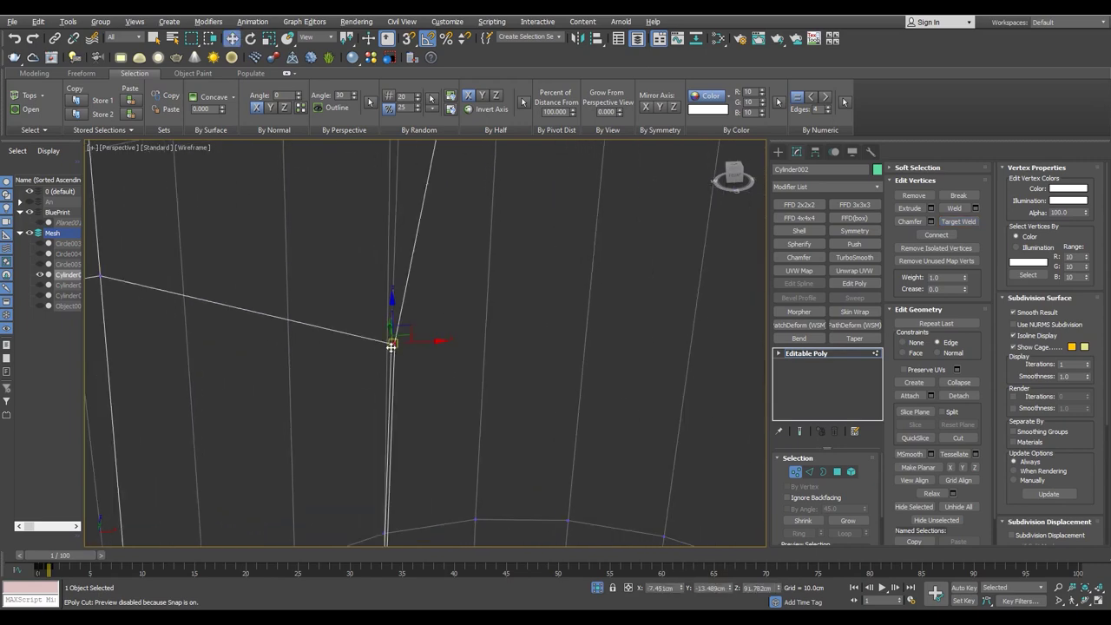
- Slice a new edge across the recessed cap patch with Cut
middle_click_drag(391, 346, 397, 262, "alt")
scroll(393, 348, "down", 2)
key("F3")
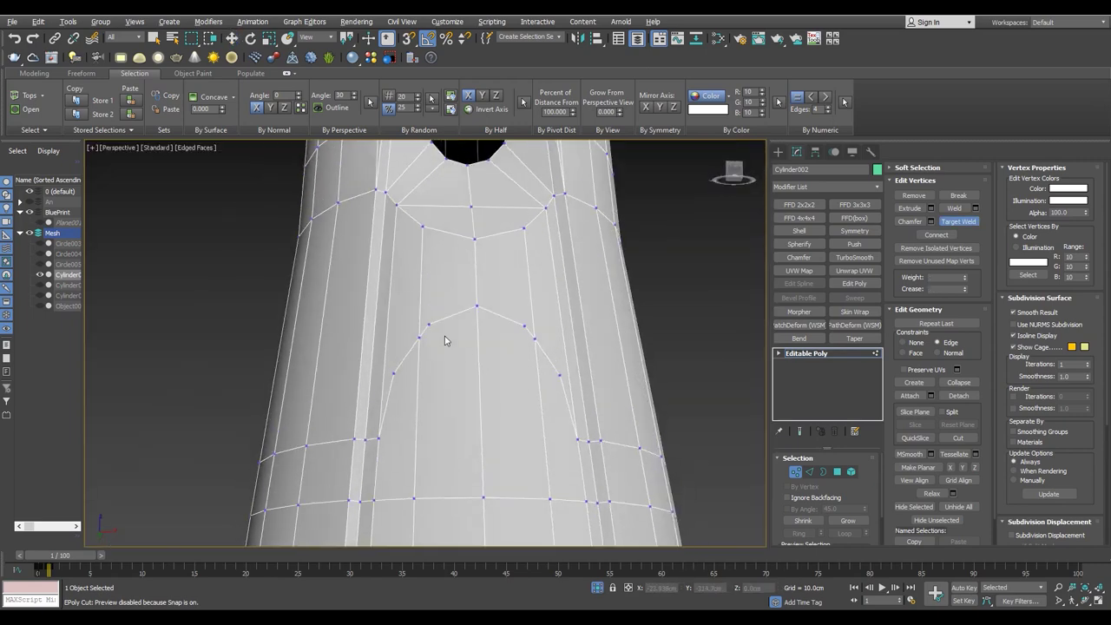
scroll(427, 322, "up", 2)
middle_click_drag(510, 354, 492, 360, "alt")
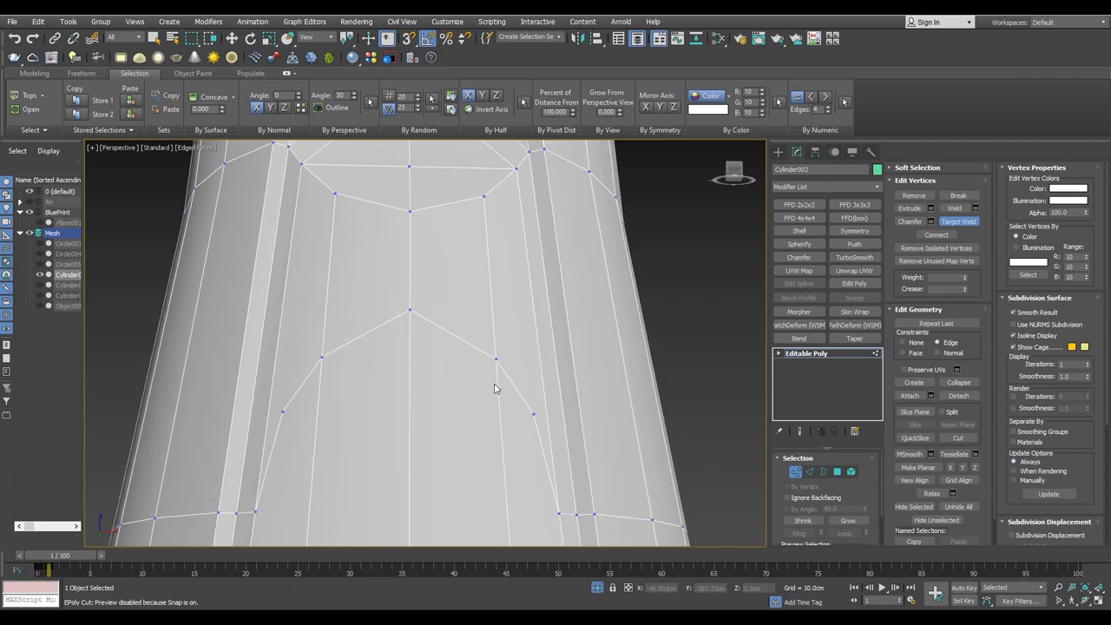
middle_click_drag(323, 355, 407, 326, "alt")
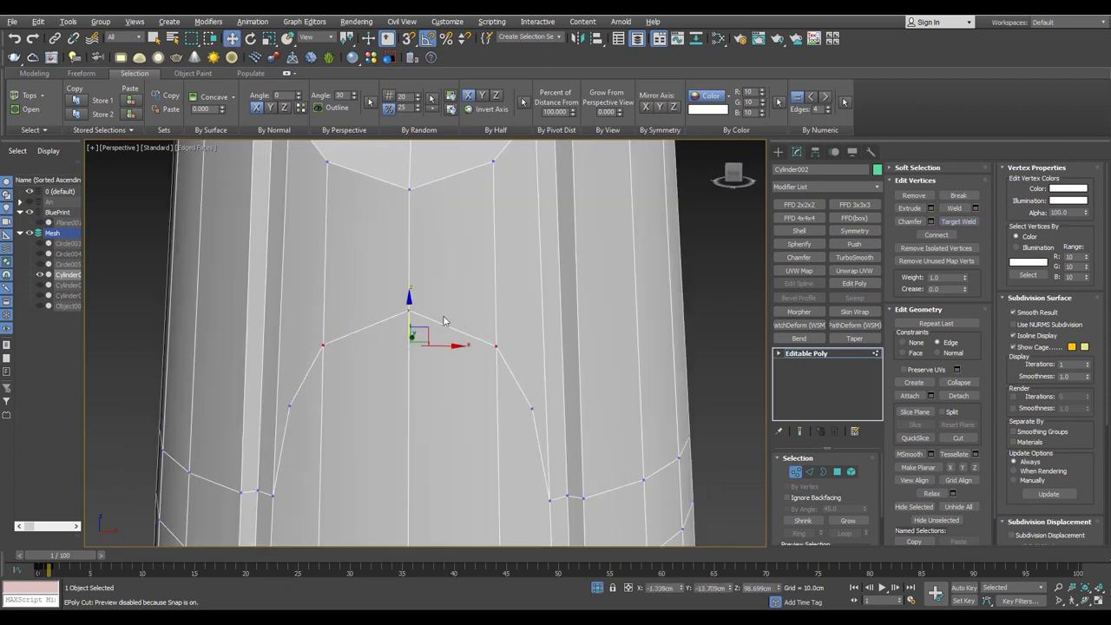
scroll(417, 347, "down", 3)
scroll(417, 364, "up", 3)
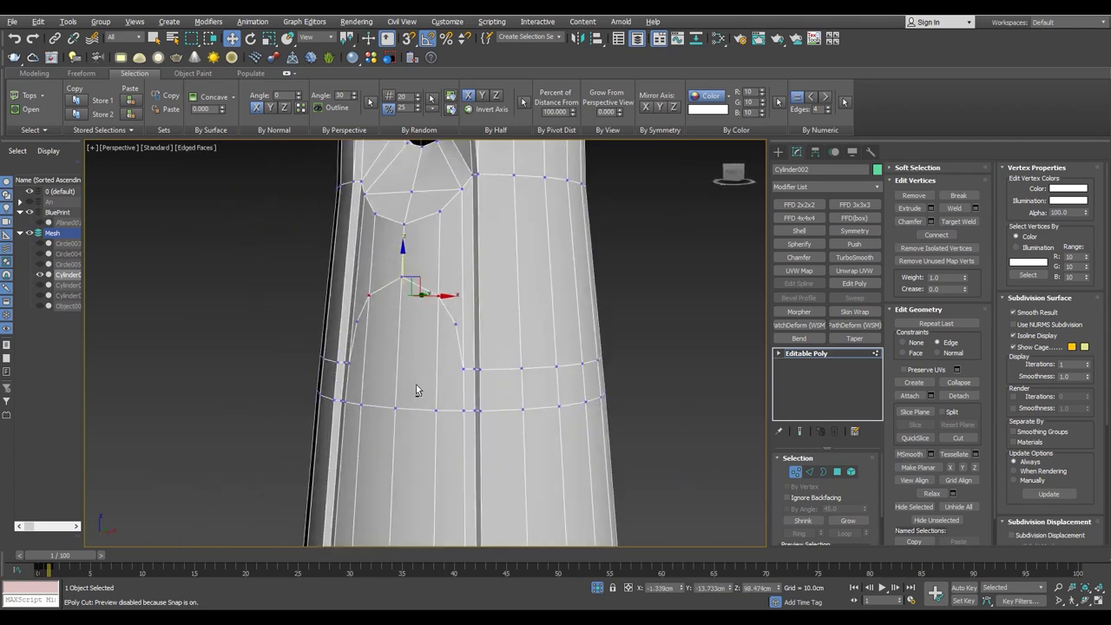
key("alt+c")
left_click(481, 355)
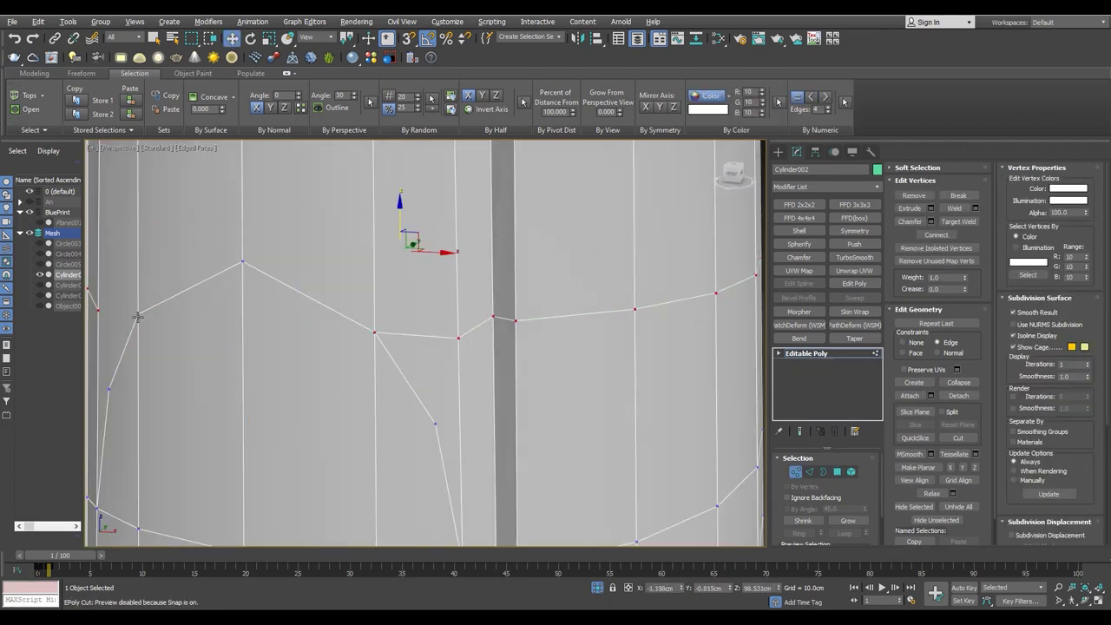
scroll(317, 378, "down", 3)
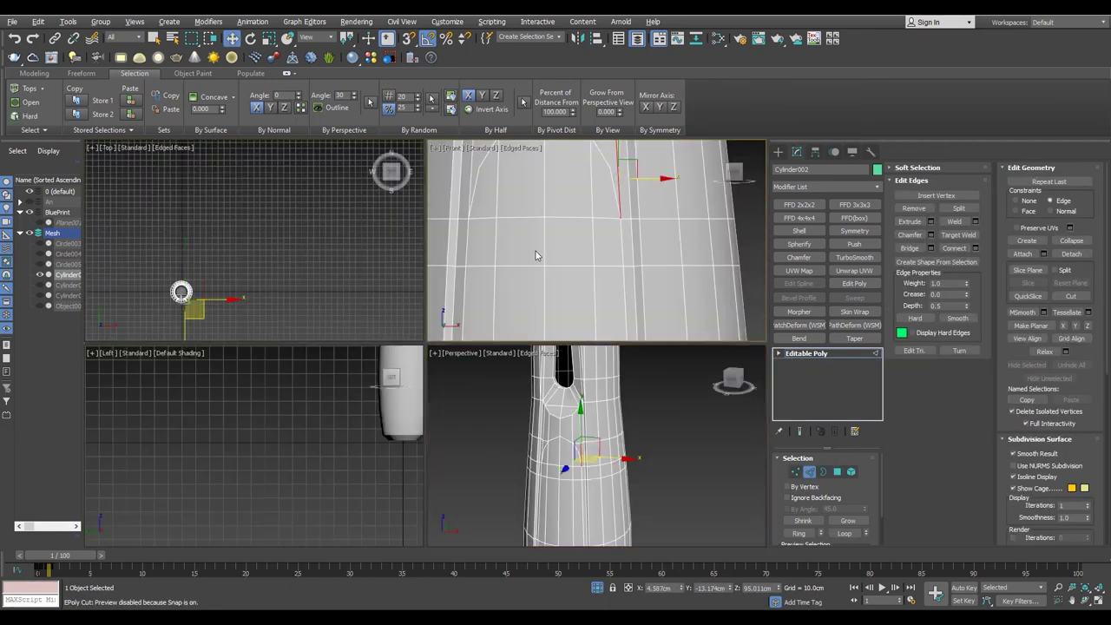
- Select the horizontal edge loop just below the lower patch
scroll(407, 343, "up", 3)
scroll(436, 365, "up", 2)
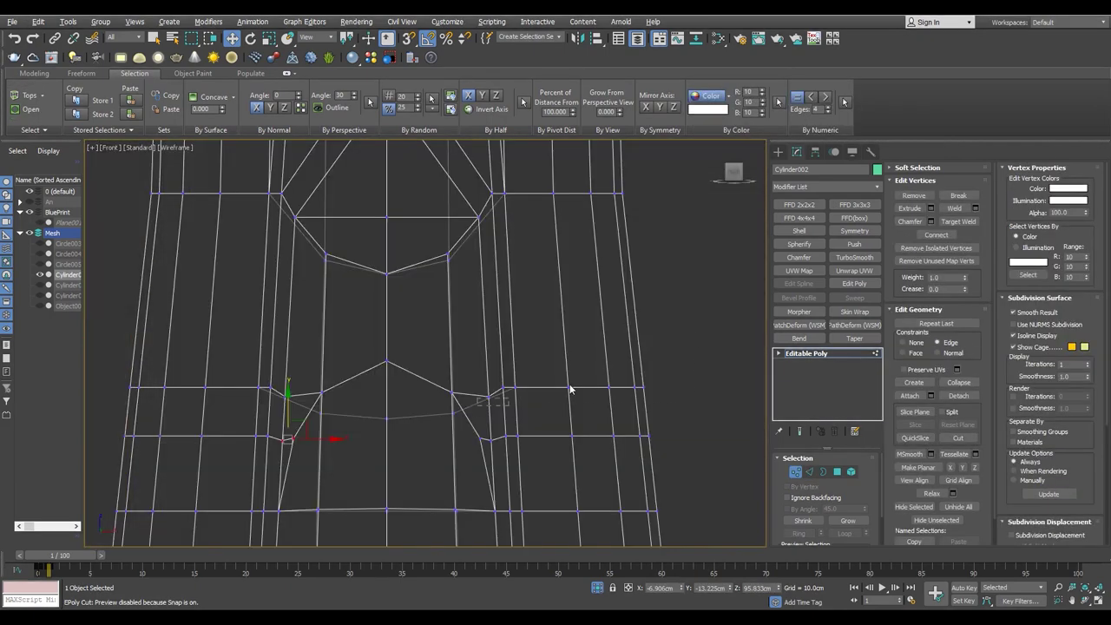
left_click_drag(279, 413, 298, 415)
key("2")
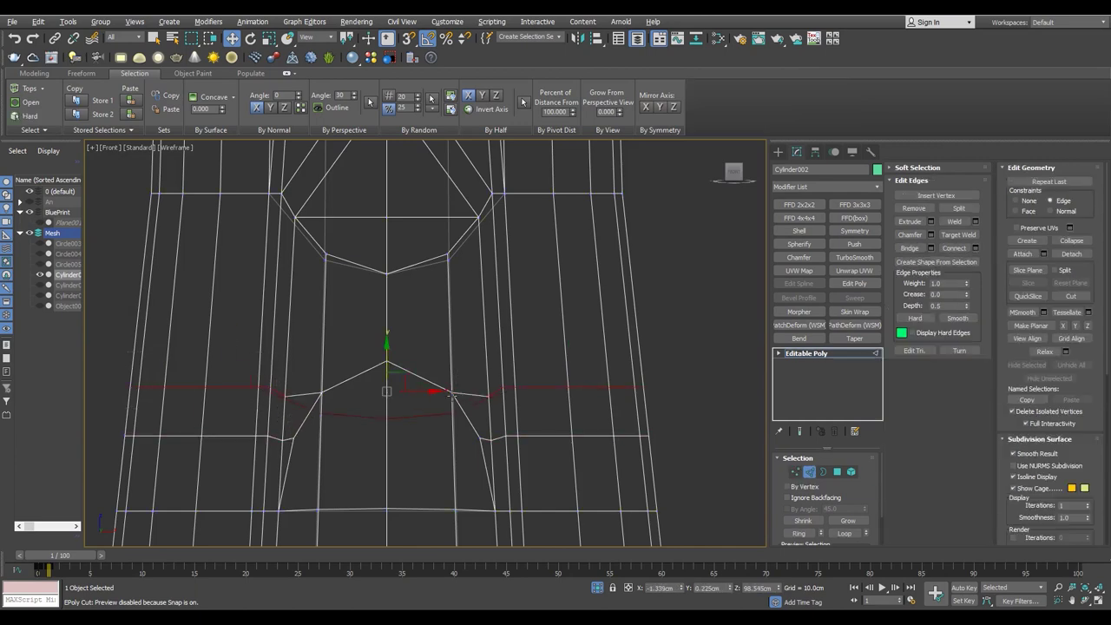
key("F3")
scroll(409, 308, "down", 3)
scroll(434, 359, "down", 2)
key("1")
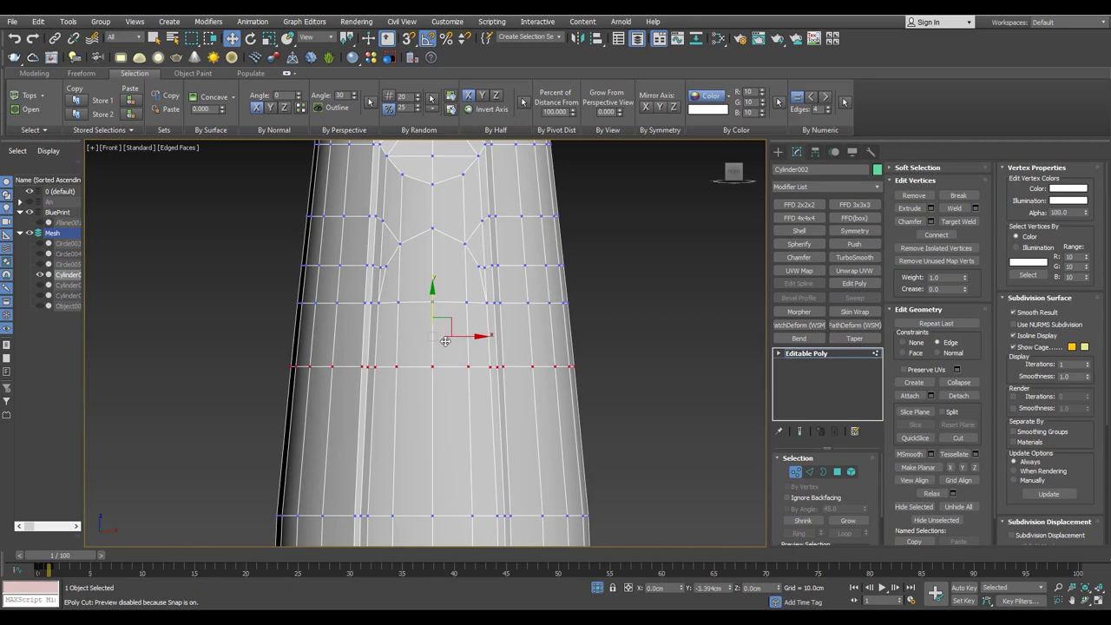
scroll(450, 343, "down", 5)
scroll(486, 348, "up", 5)
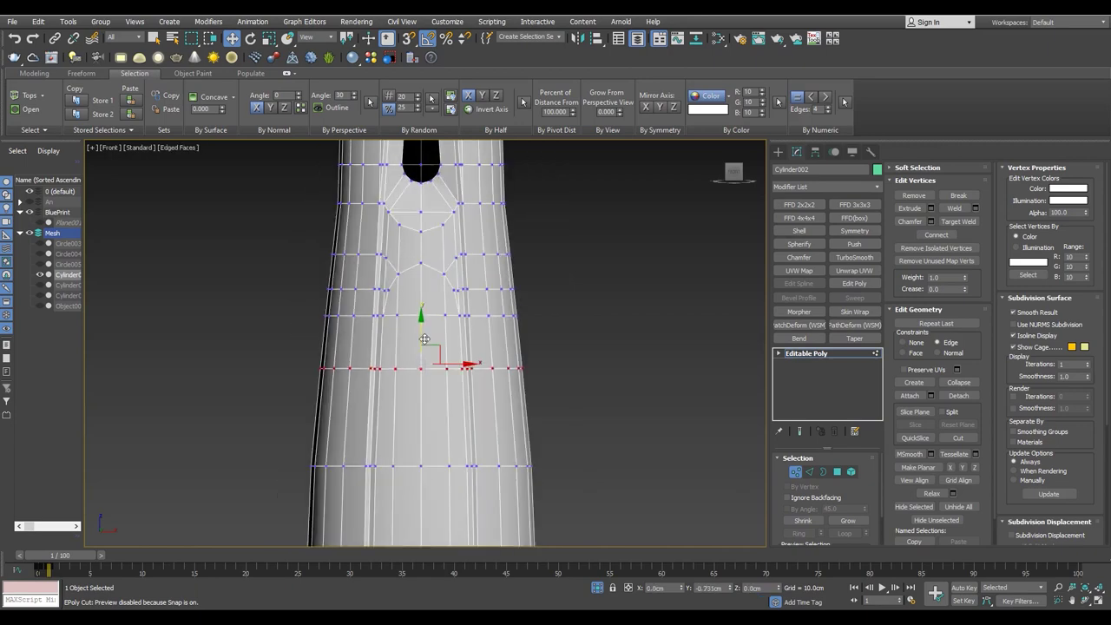
- Marquee-select the vertex row near the lower patch and move it down
key("F4")
key("F4")
scroll(482, 293, "down", 2)
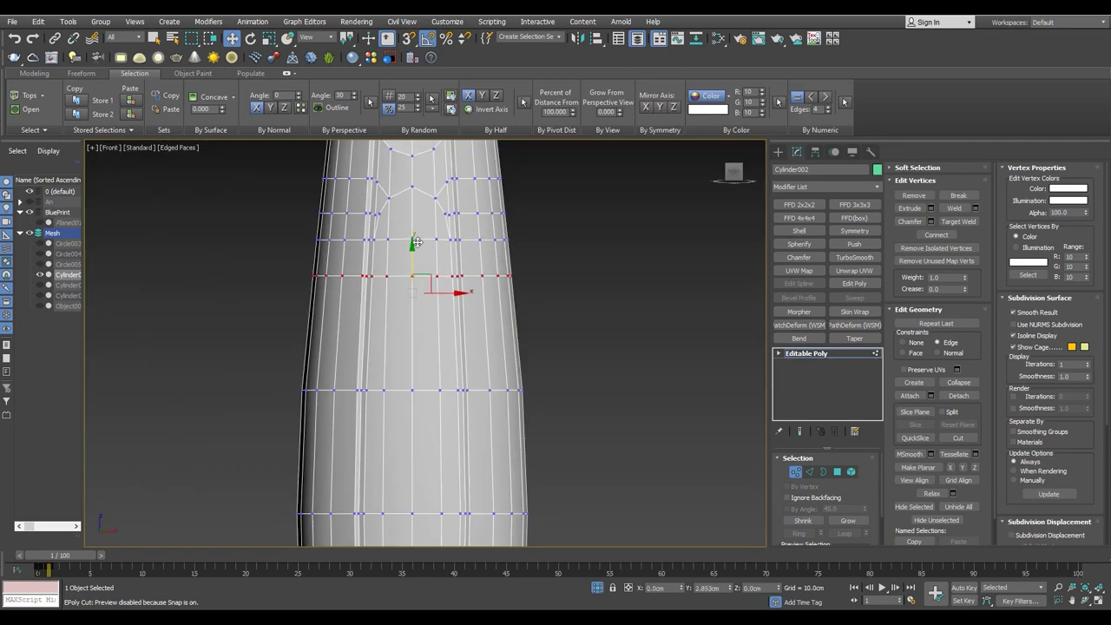
scroll(481, 349, "up", 2)
key("2")
scroll(400, 417, "down", 4)
scroll(400, 417, "up", 4)
key("1")
left_click_drag(500, 352, 210, 404)
left_click_drag(335, 356, 334, 384)
- Insert a new Swift Loop edge loop around the handle
key("shift+alt+w")
left_click(388, 400)
scroll(397, 384, "down", 4)
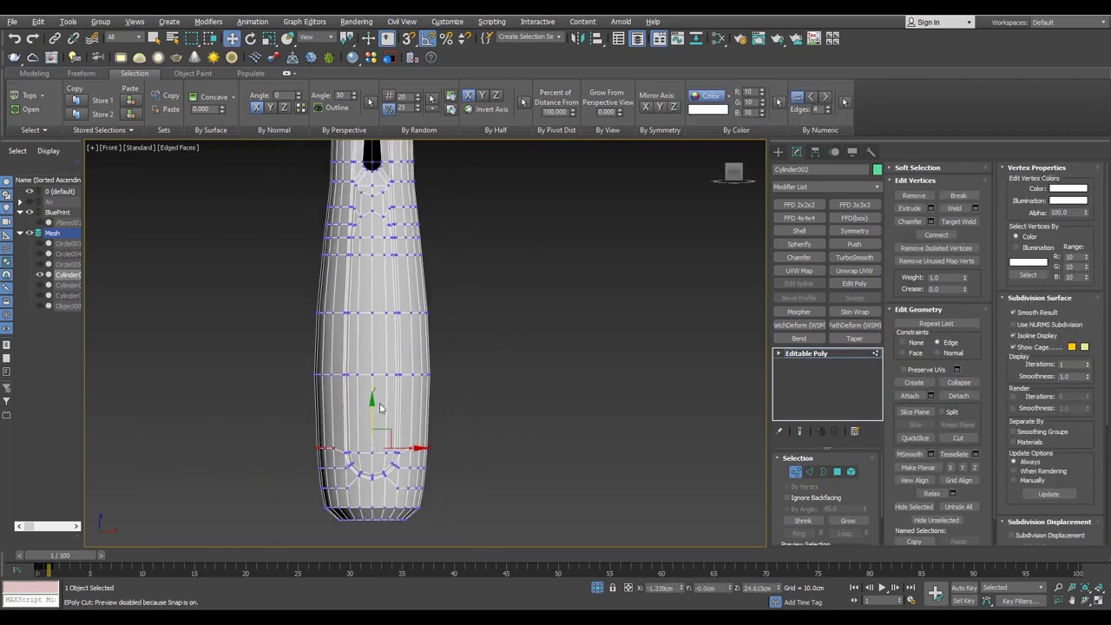
key("2")
scroll(381, 308, "up", 2)
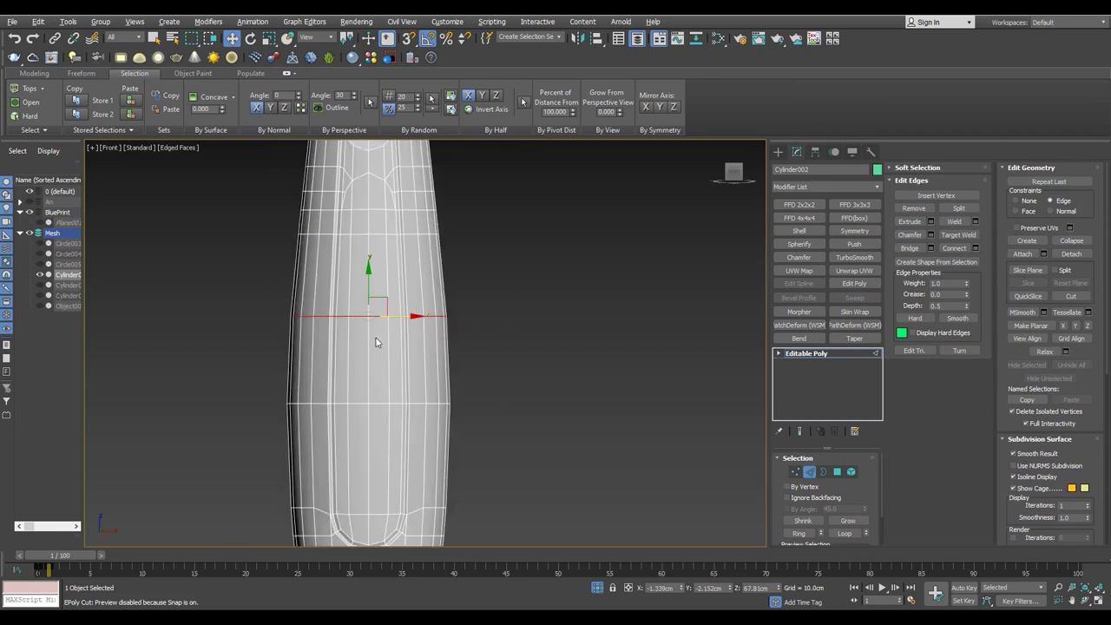
- Chamfer the selected mid-handle edge loop into two loops
key("ctrl+shift+c")
left_click_drag(432, 366, 435, 382)
left_click(431, 468)
scroll(373, 330, "down", 3)
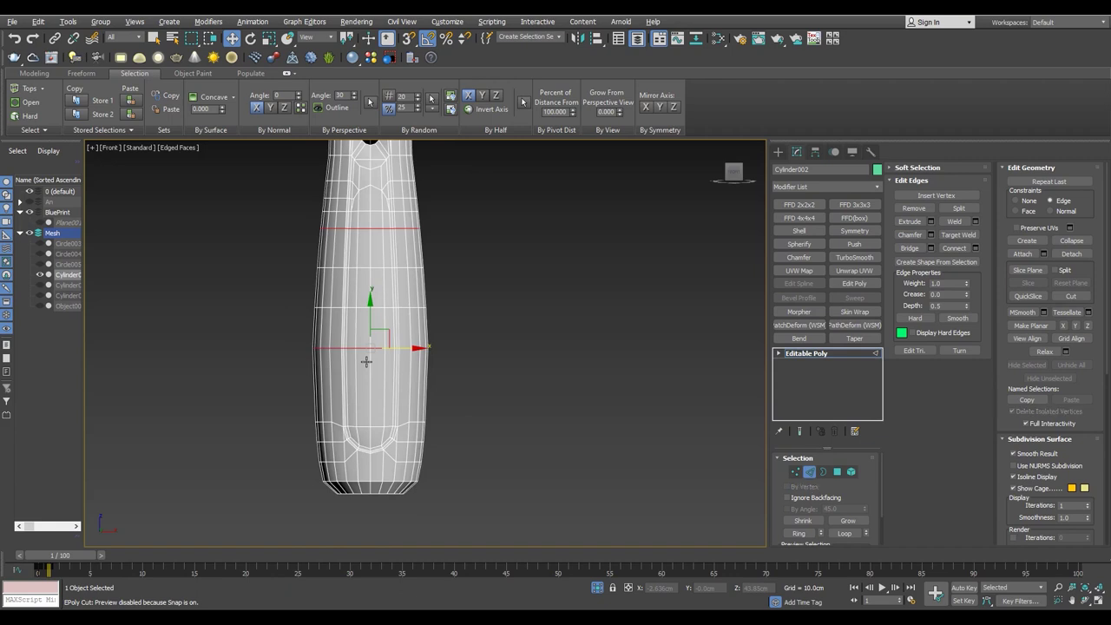
- Weld all of the mesh's vertices together
key("1")
key("ctrl+a")
scroll(373, 330, "up", 4)
key("ctrl+shift+w")
left_click(432, 390)
scroll(427, 358, "down", 3)
- Chamfer the two selected loops again into closely spaced loops
key("2")
key("ctrl+shift+c")
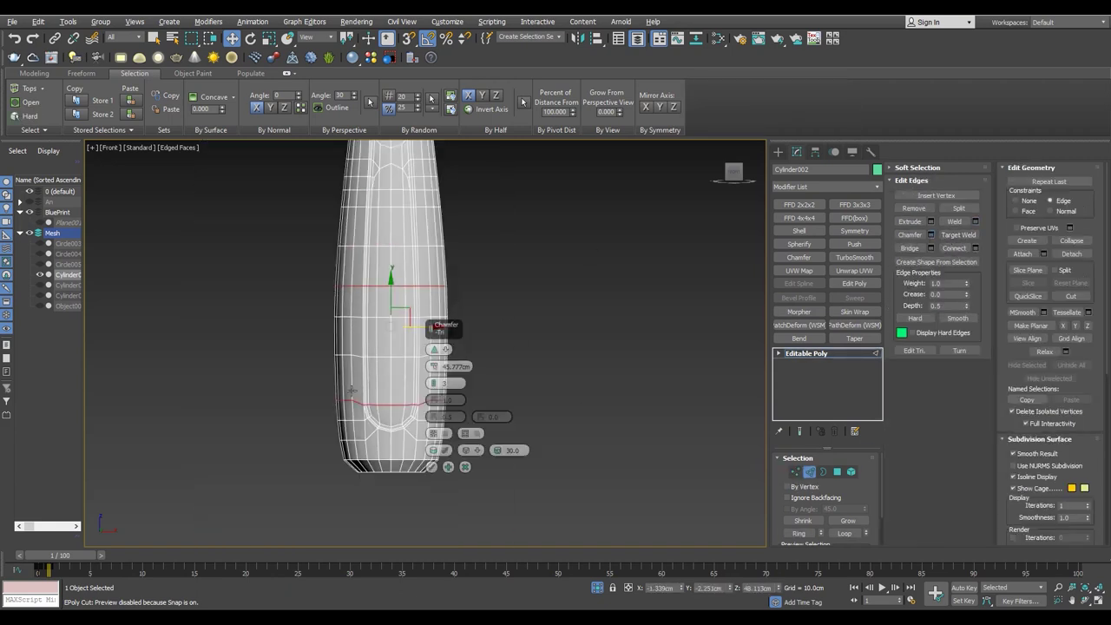
scroll(423, 379, "up", 3)
scroll(295, 395, "down", 3)
scroll(295, 395, "up", 2)
left_click(465, 467)
- With the blueprint visible and the handle see-through, slide a loop down and chamfer it
key("alt+q")
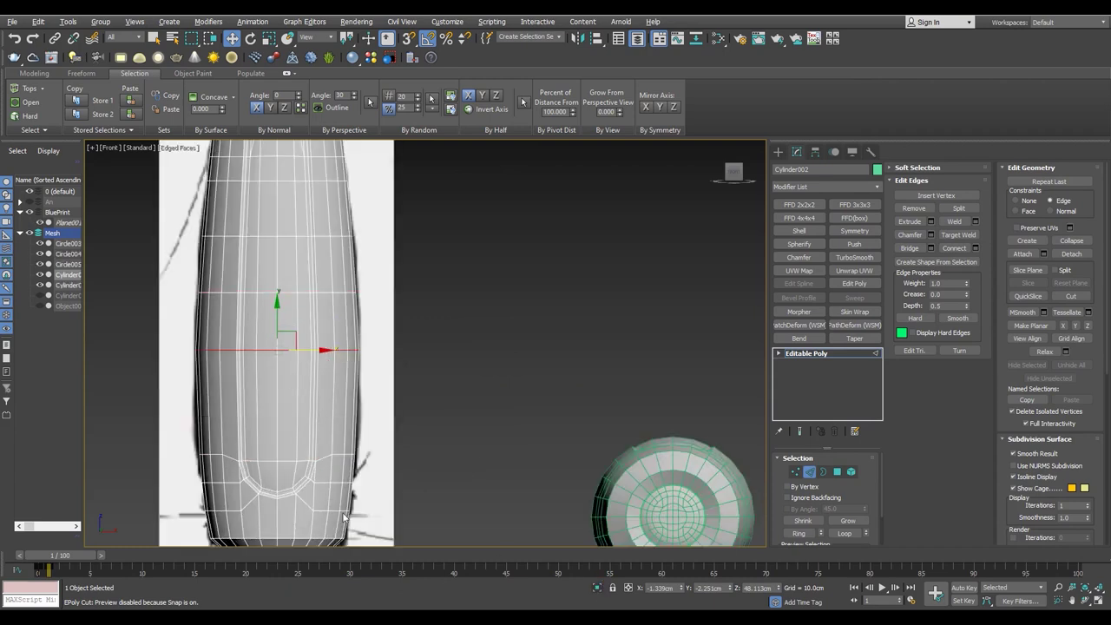
key("alt+x")
left_click_drag(278, 332, 278, 340)
left_click_drag(69, 555, 76, 560)
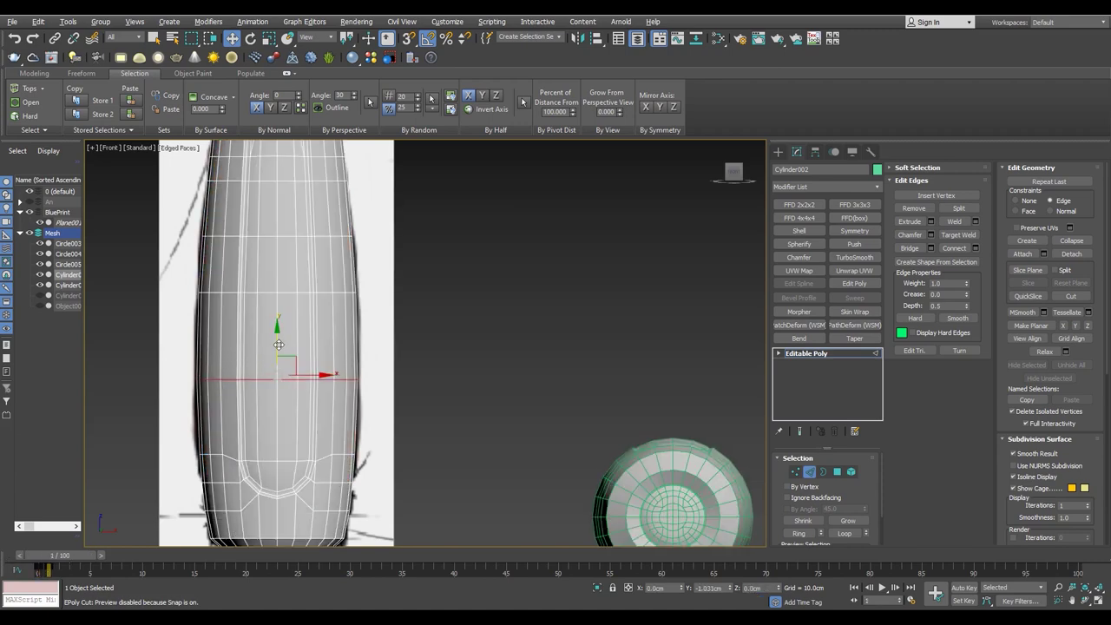
key("ctrl+shift+c")
left_click(431, 468)
key("p")
scroll(451, 379, "up", 5)
scroll(300, 388, "down", 3)
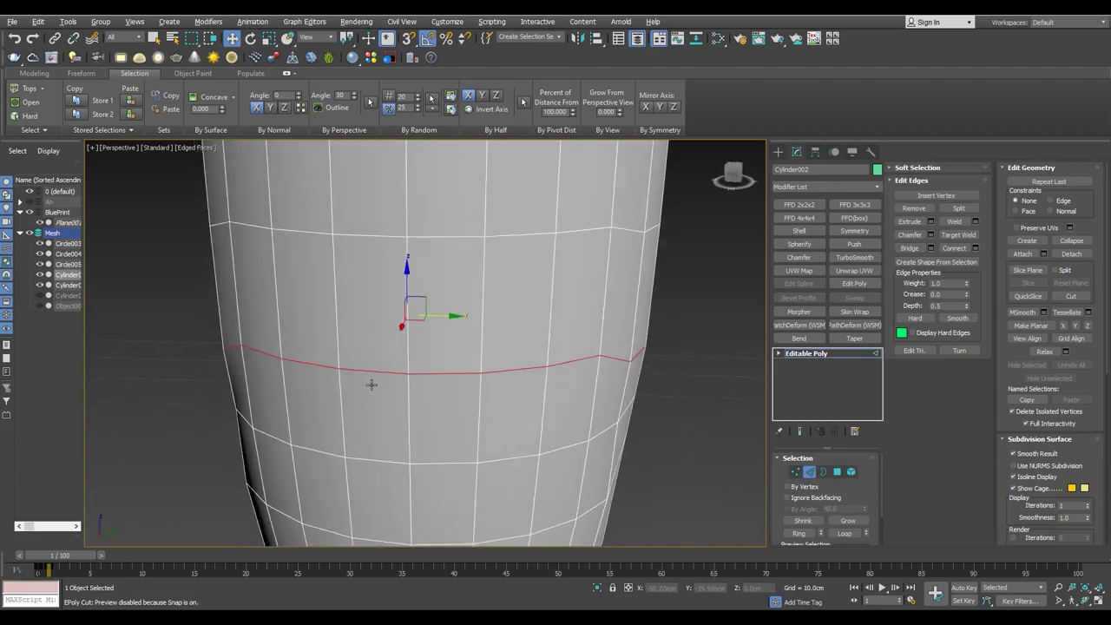
scroll(370, 385, "down", 3)
mouse_move(293, 364)
middle_mouse_down("alt")
mouse_move(496, 347)
mouse_move(412, 356)
mouse_move(408, 339)
mouse_move(390, 349)
mouse_move(455, 394)
middle_mouse_up("alt")
scroll(408, 339, "down", 3)
scroll(389, 350, "up", 4)
- Select a row of vertices across the handle in Front view
key("f")
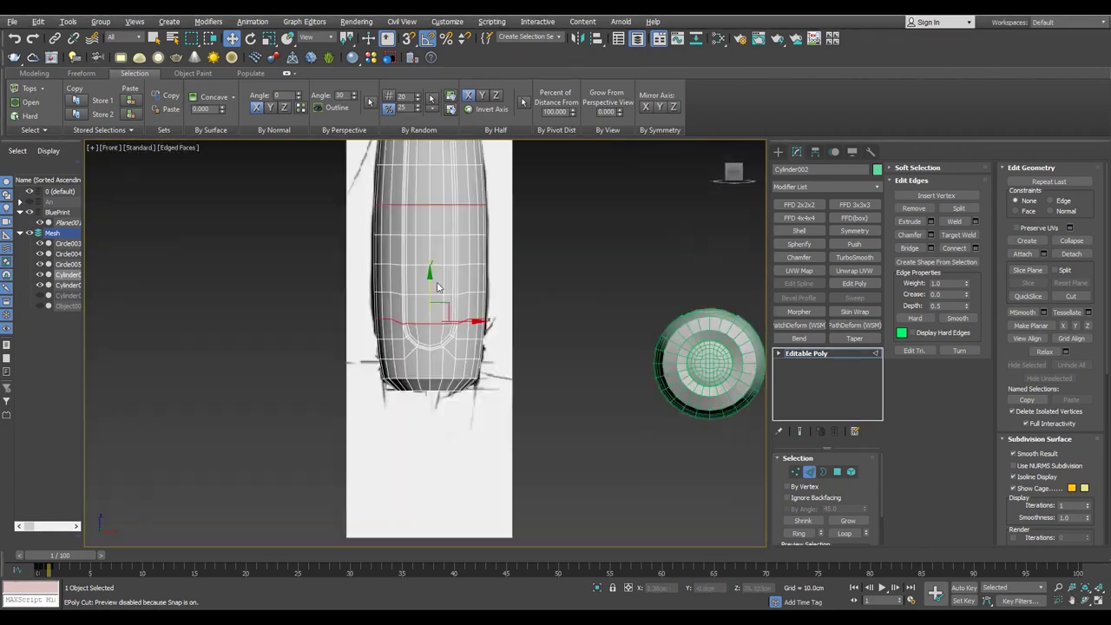
key("1")
scroll(441, 266, "up", 5)
scroll(530, 335, "down", 5)
key("F3")
left_click_drag(538, 304, 391, 330)
key("z")
key("F3")
scroll(434, 253, "up", 2)
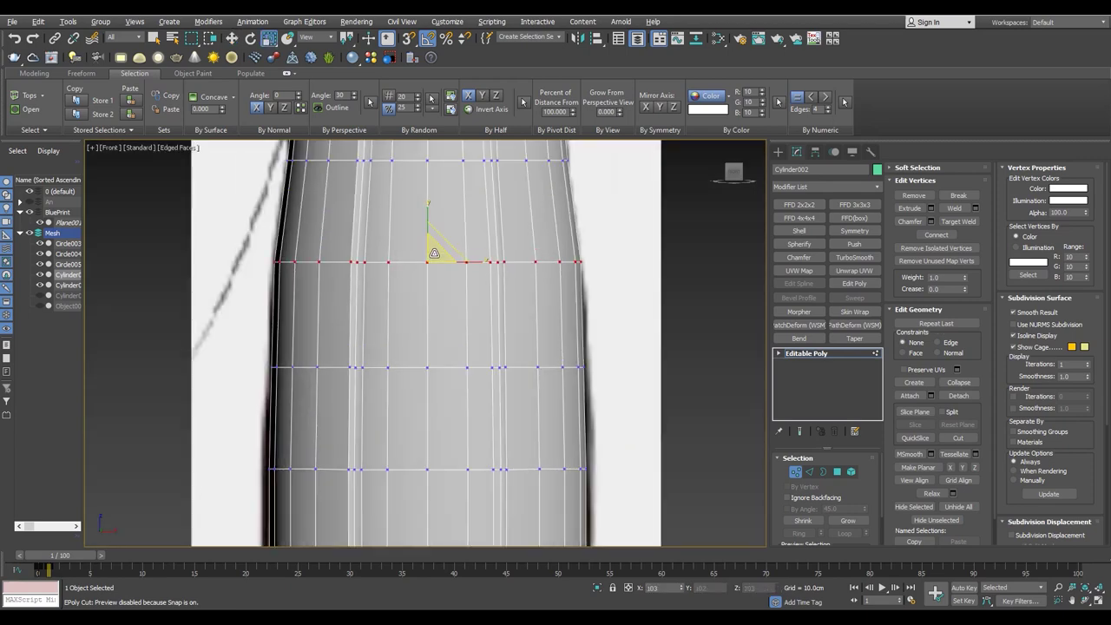
- Check Cylinder002's respaced vertex rings in wireframe and shaded display
key("F3")
scroll(431, 365, "down", 8)
scroll(324, 383, "up", 5)
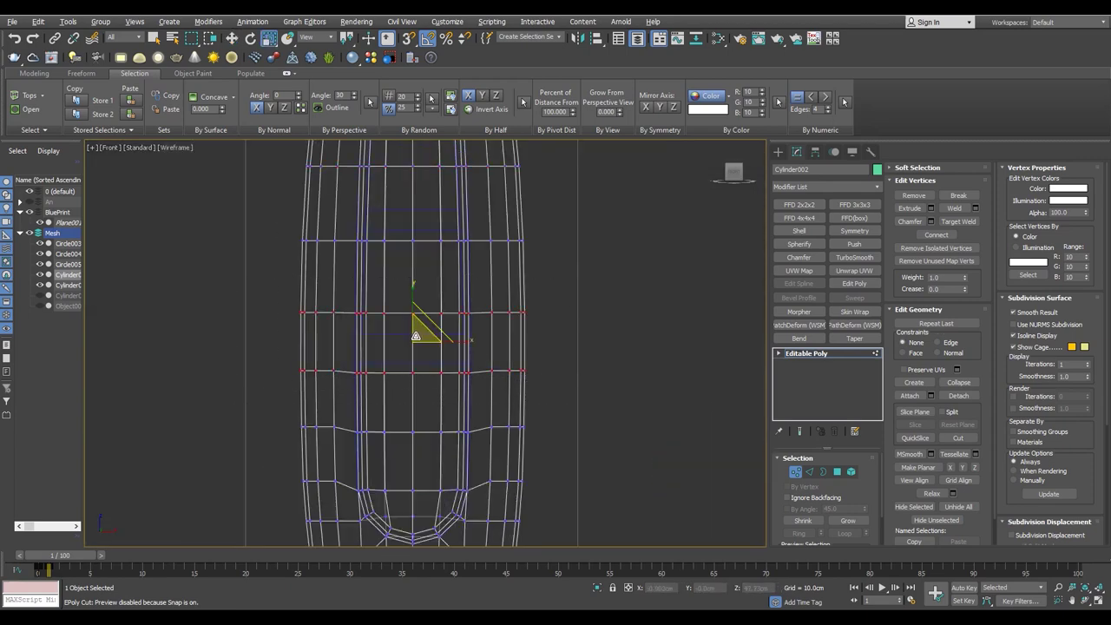
key("F3")
middle_click_drag(513, 391, 512, 291)
key("F3")
middle_click_drag(538, 240, 513, 310)
key("F3")
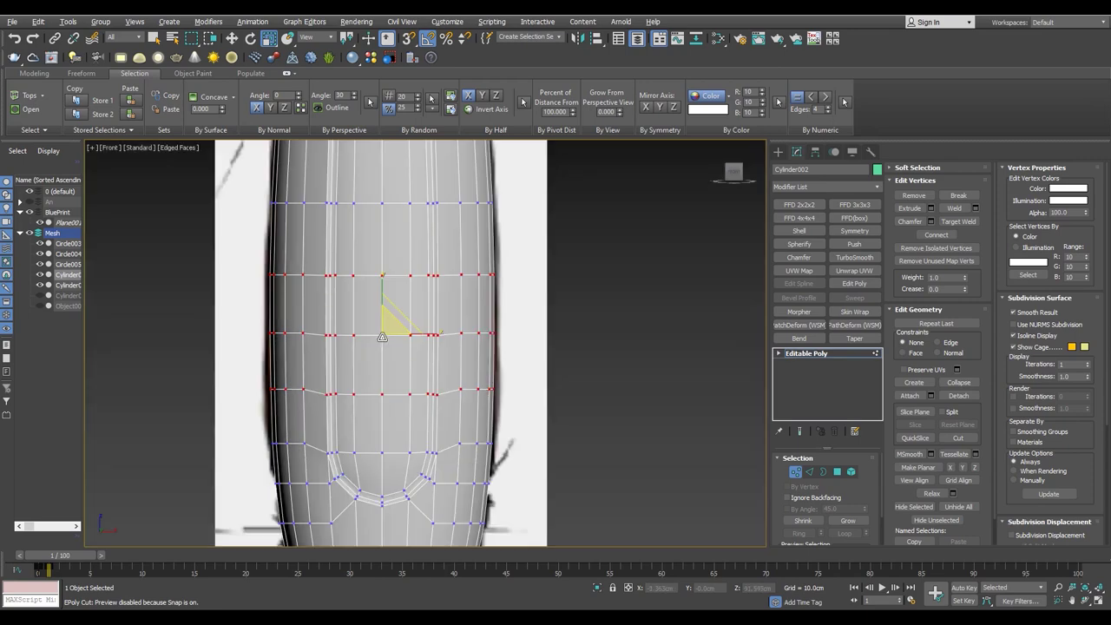
key("F3")
key("F3")
mouse_move(521, 457)
middle_mouse_down()
mouse_move(535, 357)
mouse_move(461, 273)
middle_mouse_up()
- Exit vertex mode and select Cylinder003 in the Perspective view
key("1")
key("p")
middle_click_drag(621, 386, 484, 365, "alt")
left_click(485, 364)
scroll(290, 303, "up", 10)
- At Polygon level, select the faces bordering Cylinder003's slot
key("F4")
key("4")
left_click(446, 330)
left_click(410, 317)
left_click(396, 327)
left_click(426, 347, "shift")
scroll(426, 347, "down", 5)
middle_click_drag(426, 347, 373, 374, "alt")
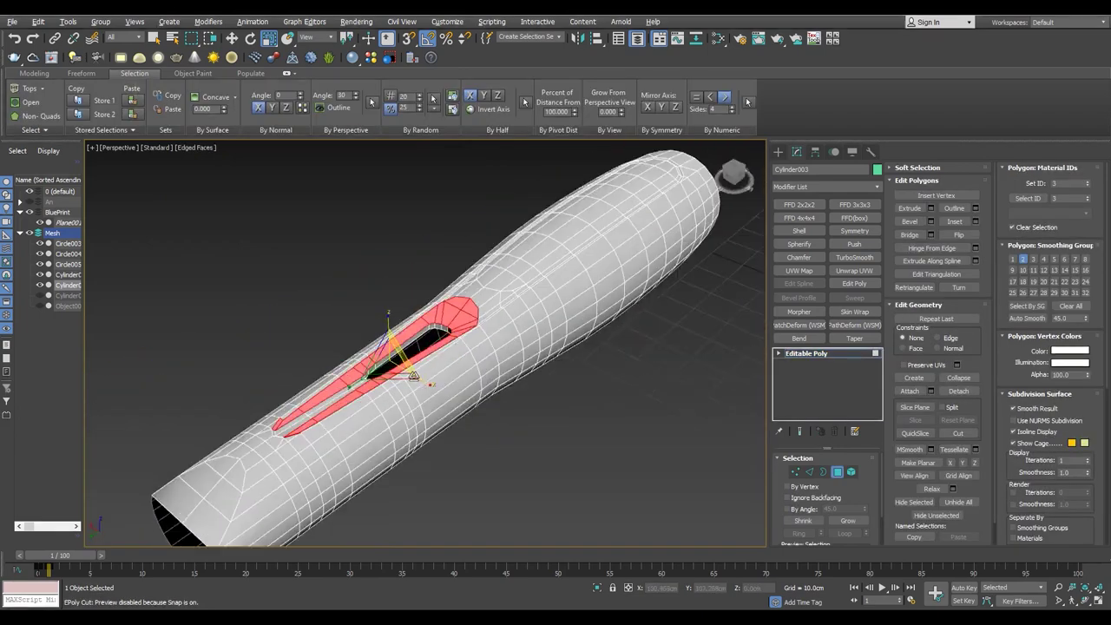
scroll(268, 483, "up", 5)
scroll(268, 483, "up", 3)
middle_click_drag(268, 483, 440, 430)
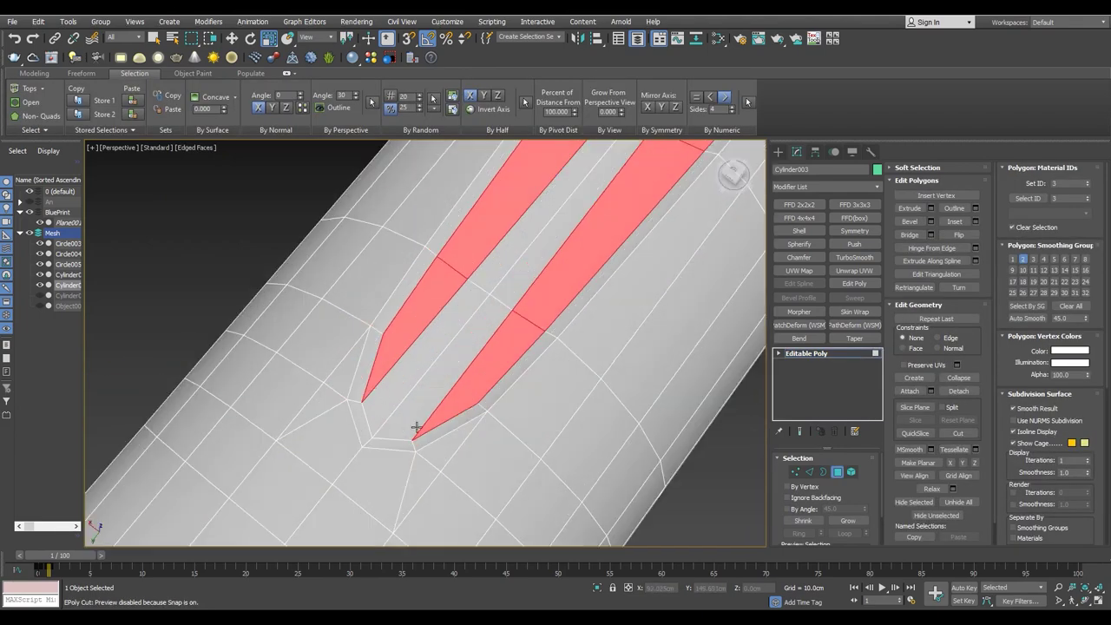
scroll(416, 427, "down", 5)
scroll(322, 367, "up", 5)
middle_click_drag(367, 391, 414, 422, "alt")
mouse_move(392, 359)
middle_mouse_down("alt")
mouse_move(322, 277)
mouse_move(342, 297)
middle_mouse_up("alt")
middle_click_drag(335, 374, 416, 382, "alt")
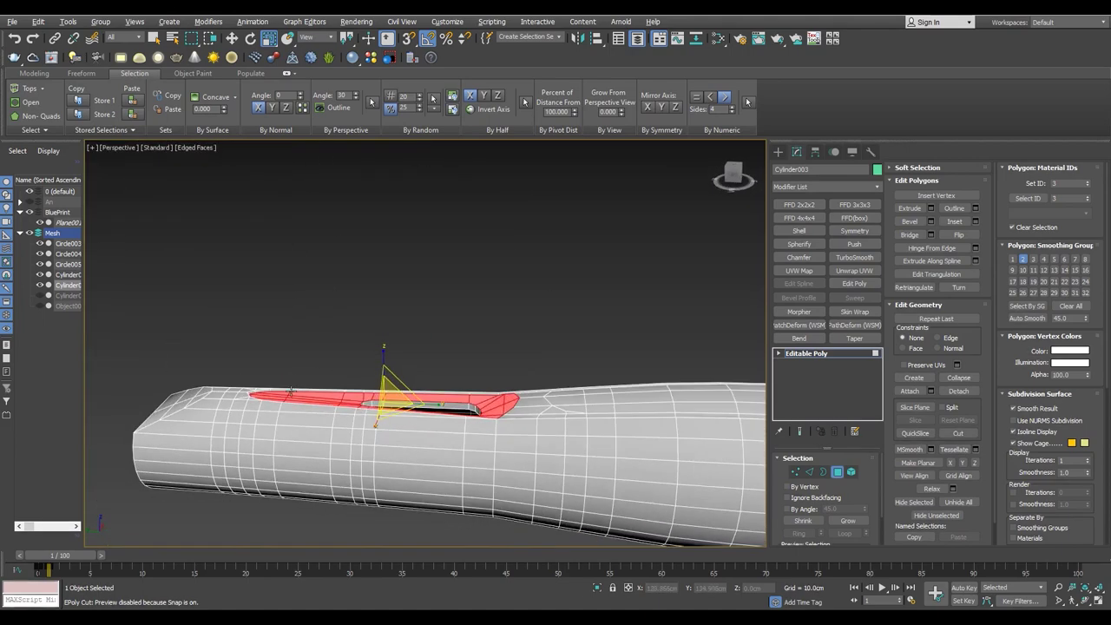
scroll(520, 417, "up", 3)
key("ctrl+d")
key("F4")
scroll(503, 362, "down", 4)
scroll(620, 389, "up", 4)
middle_click_drag(422, 347, 299, 339)
key("F4")
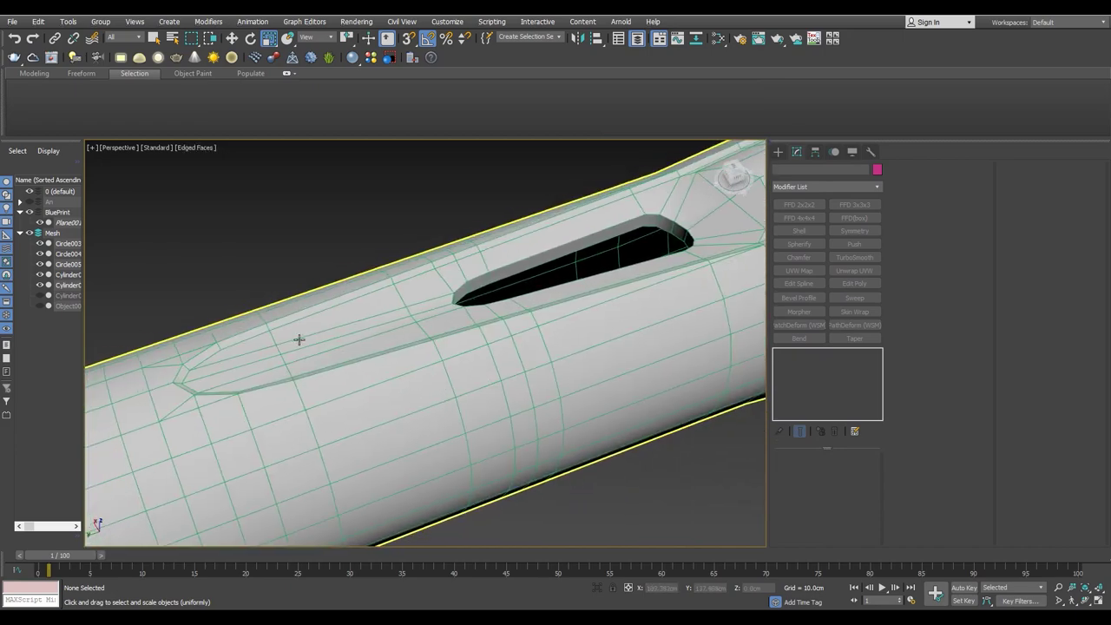
left_click(298, 339)
key("z")
scroll(570, 246, "up", 4)
scroll(570, 246, "up", 2)
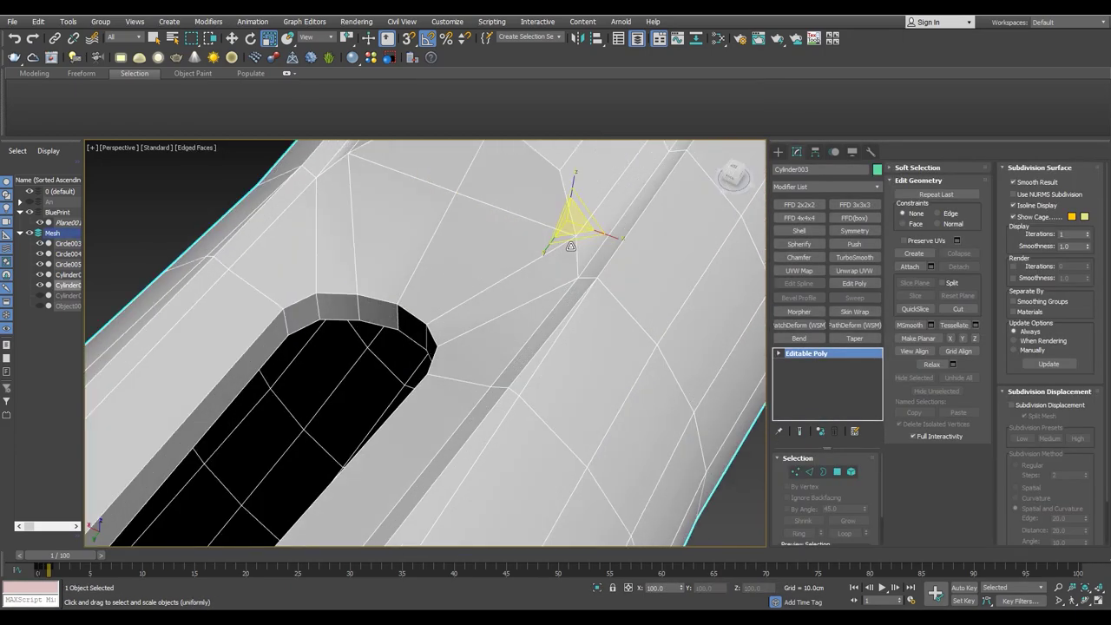
scroll(562, 236, "down", 5)
mouse_move(562, 236)
middle_mouse_down("alt")
mouse_move(582, 264)
mouse_move(528, 280)
mouse_move(568, 246)
mouse_move(403, 278)
mouse_move(441, 217)
mouse_move(391, 325)
middle_mouse_up("alt")
scroll(581, 265, "down", 2)
scroll(582, 264, "up", 4)
key("4")
middle_click_drag(178, 285, 321, 236, "alt")
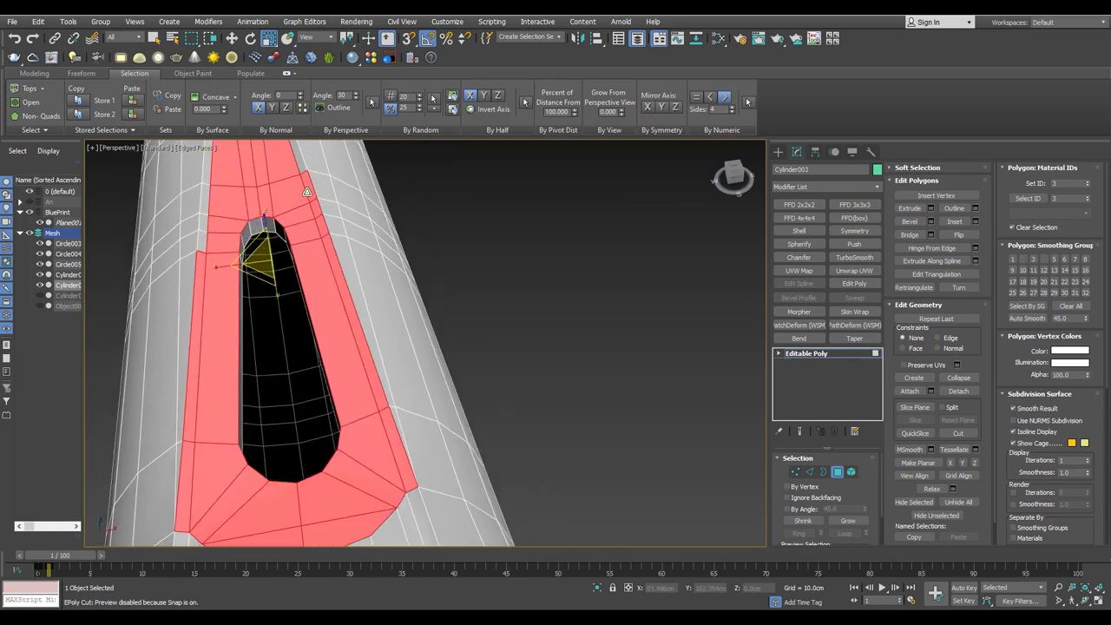
middle_click_drag(307, 191, 310, 179, "alt")
scroll(310, 179, "down", 2)
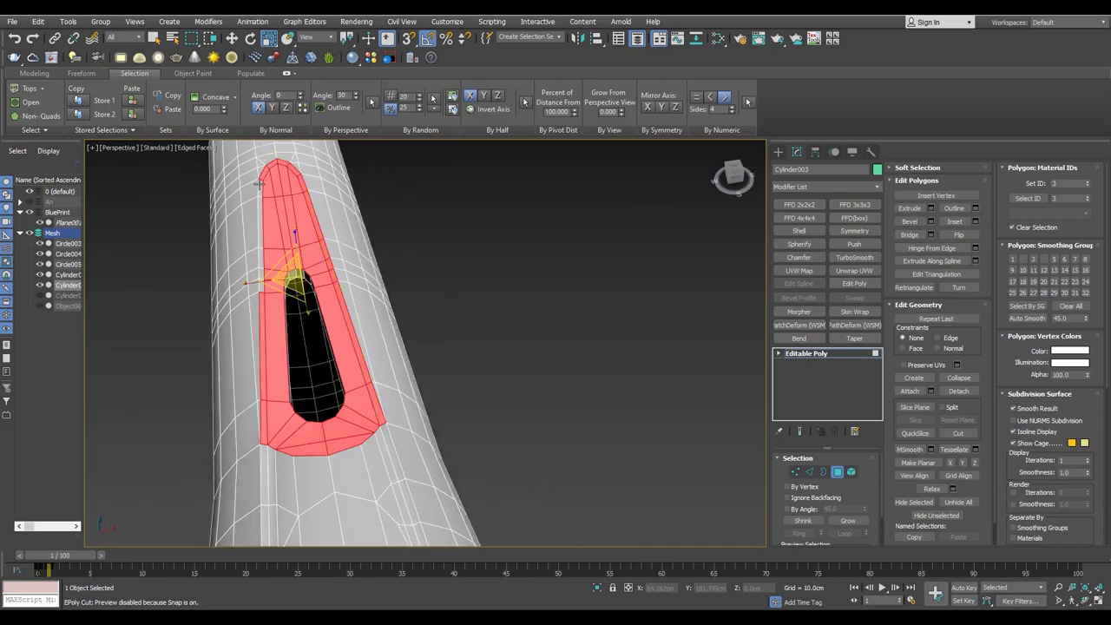
scroll(261, 252, "up", 4)
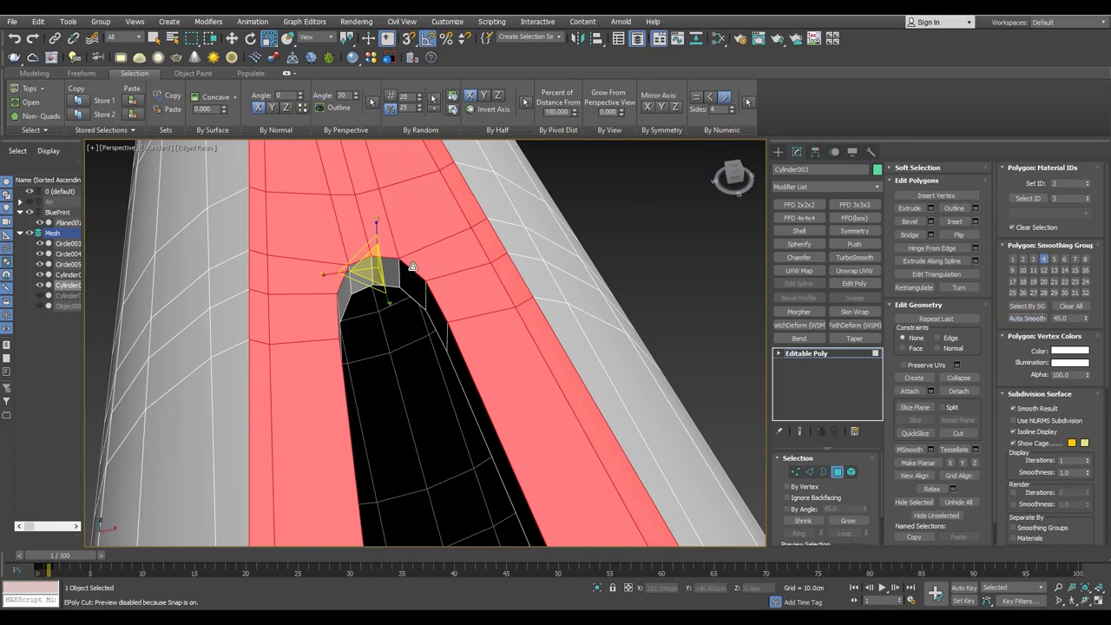
scroll(412, 267, "down", 3)
key("1")
middle_click_drag(428, 404, 458, 371)
key("w")
scroll(450, 330, "up", 3)
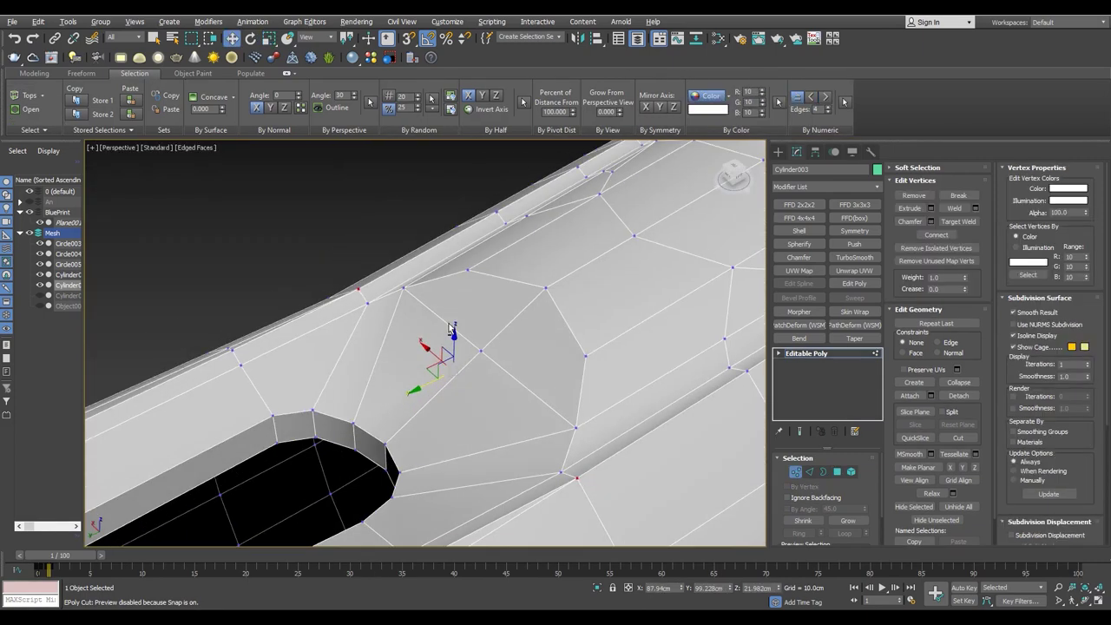
middle_click_drag(450, 330, 387, 306, "alt")
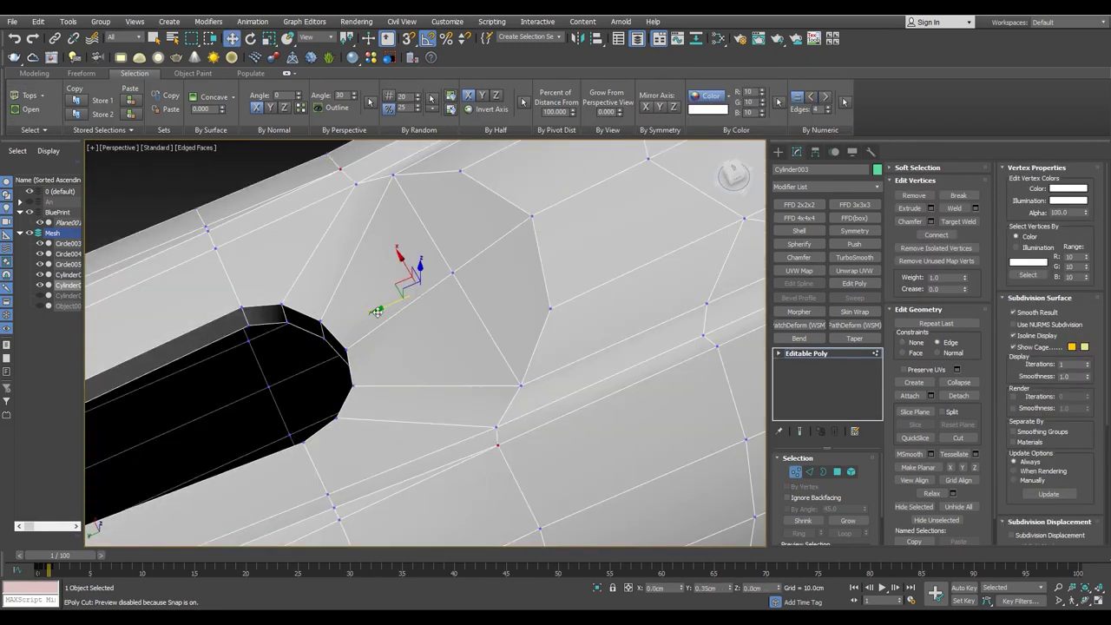
middle_click_drag(348, 318, 309, 345, "alt")
key("t")
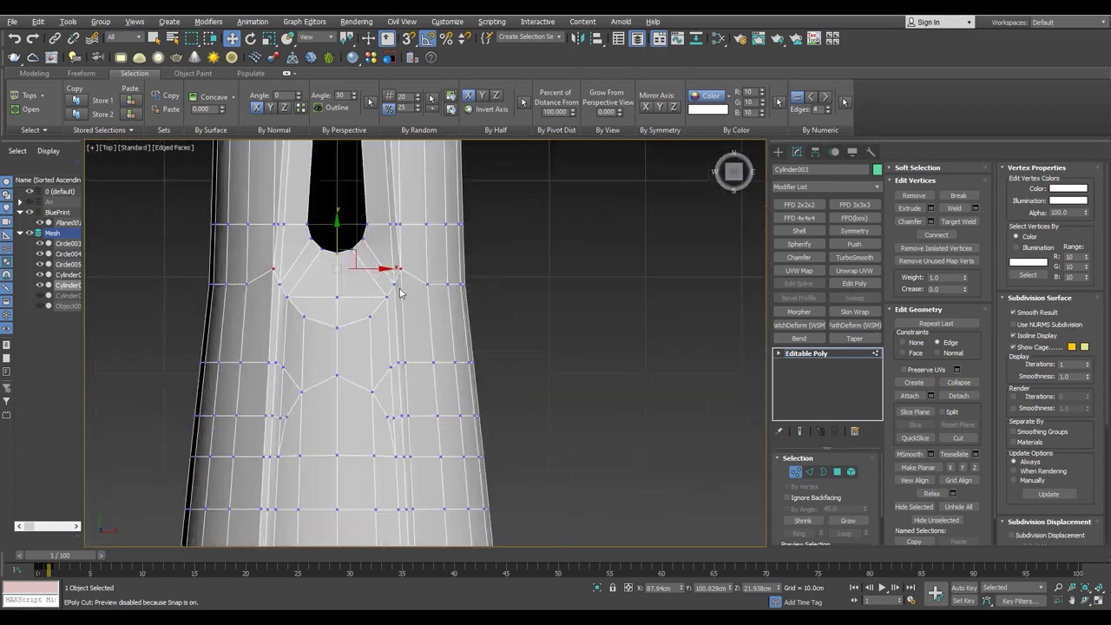
scroll(390, 278, "up", 3)
scroll(590, 303, "down", 3)
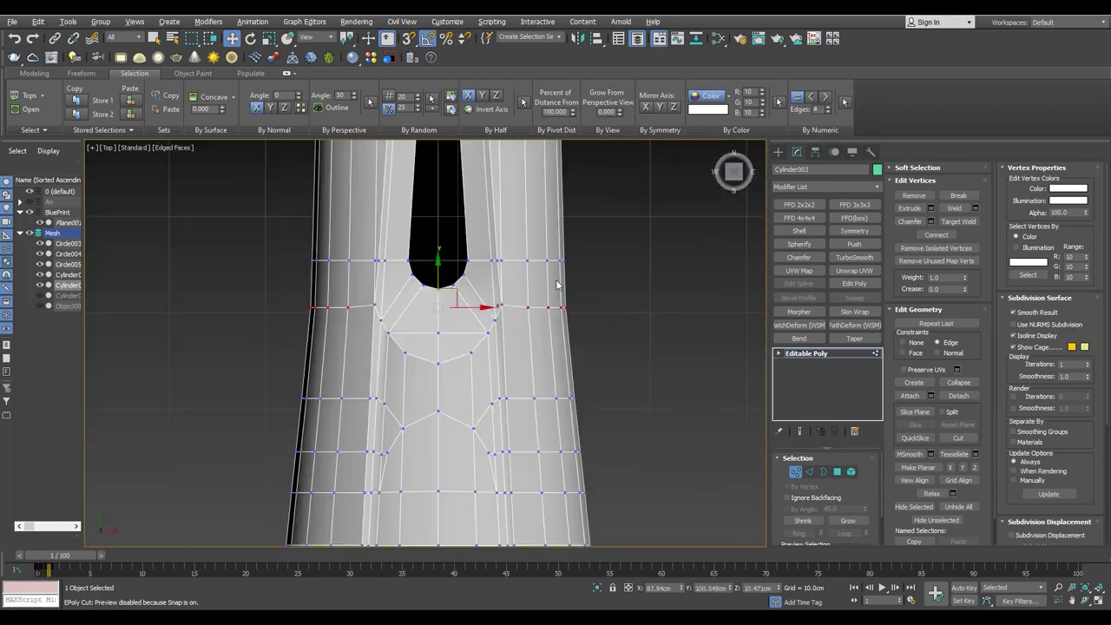
scroll(458, 338, "up", 3)
key("p")
middle_click_drag(580, 454, 434, 347, "alt")
scroll(376, 302, "up", 2)
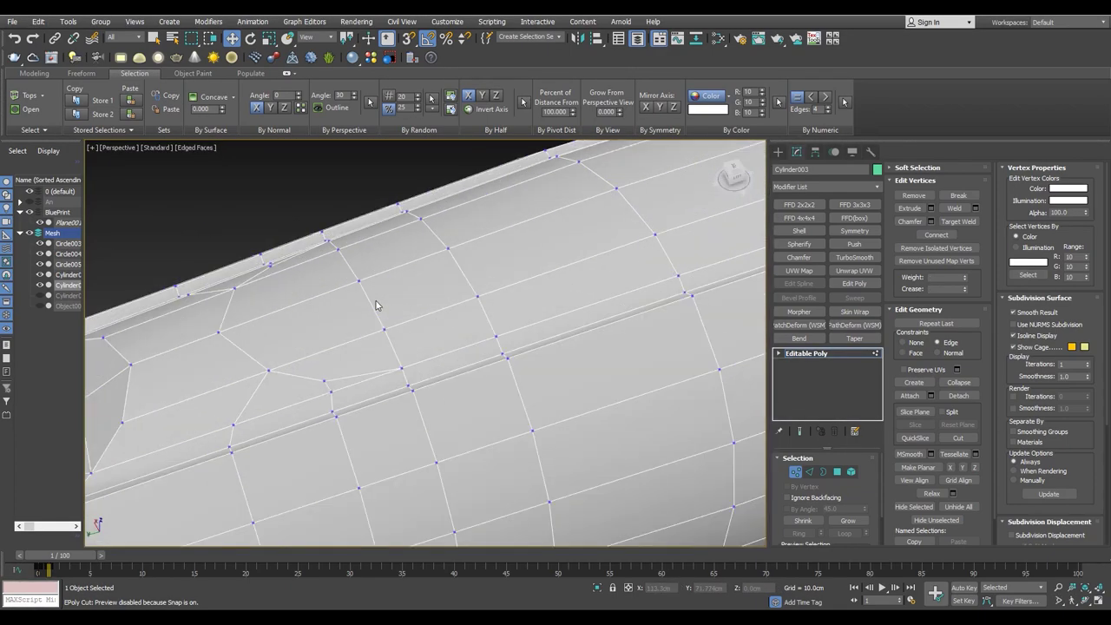
key("4")
scroll(496, 318, "down", 5)
scroll(491, 335, "up", 5)
scroll(489, 260, "up", 2)
left_click(488, 257)
- Select the face strip along the handle plus the recessed region near the end cap
left_click(564, 199, "ctrl")
scroll(603, 285, "down", 3)
left_click(436, 263, "ctrl")
left_click(485, 286, "ctrl")
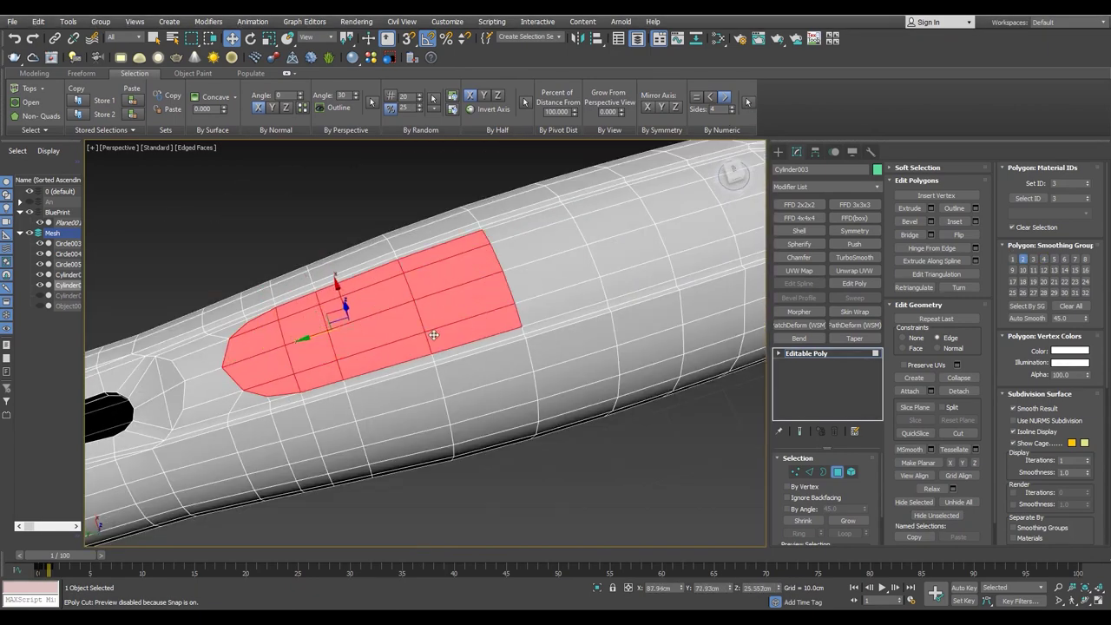
left_click(555, 251, "ctrl")
left_click(608, 221, "ctrl")
left_click(637, 277, "ctrl")
middle_click_drag(638, 277, 327, 306)
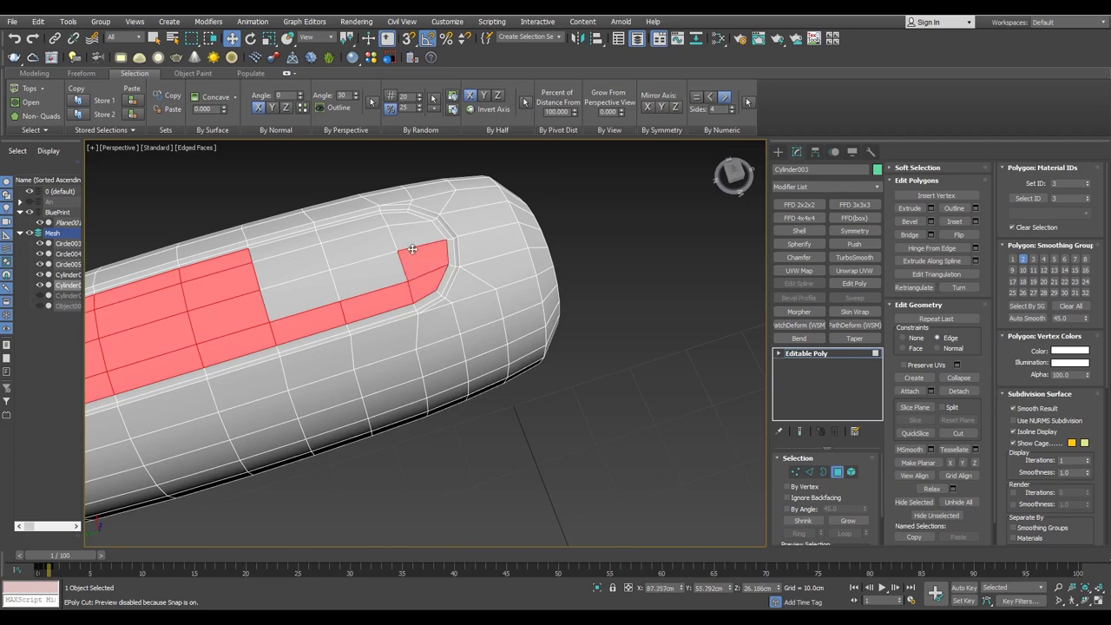
left_click(416, 227, "ctrl")
left_click(329, 234, "ctrl")
left_click(364, 277, "ctrl")
left_click(308, 289, "ctrl")
middle_click_drag(434, 347, 390, 287, "alt")
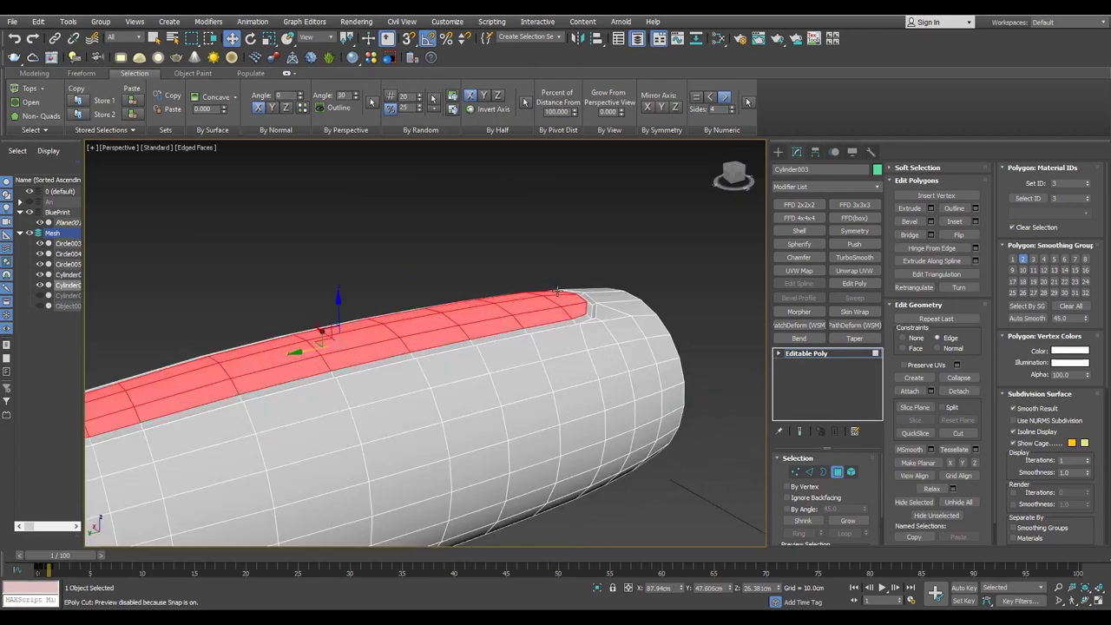
- Bevel the faces as an outlined group: height 0.31 cm, outline -1.803 cm
left_click(929, 221)
left_click(433, 349)
left_click(466, 373)
mouse_move(433, 382)
left_mouse_down()
mouse_move(432, 401)
mouse_move(433, 347)
left_mouse_up()
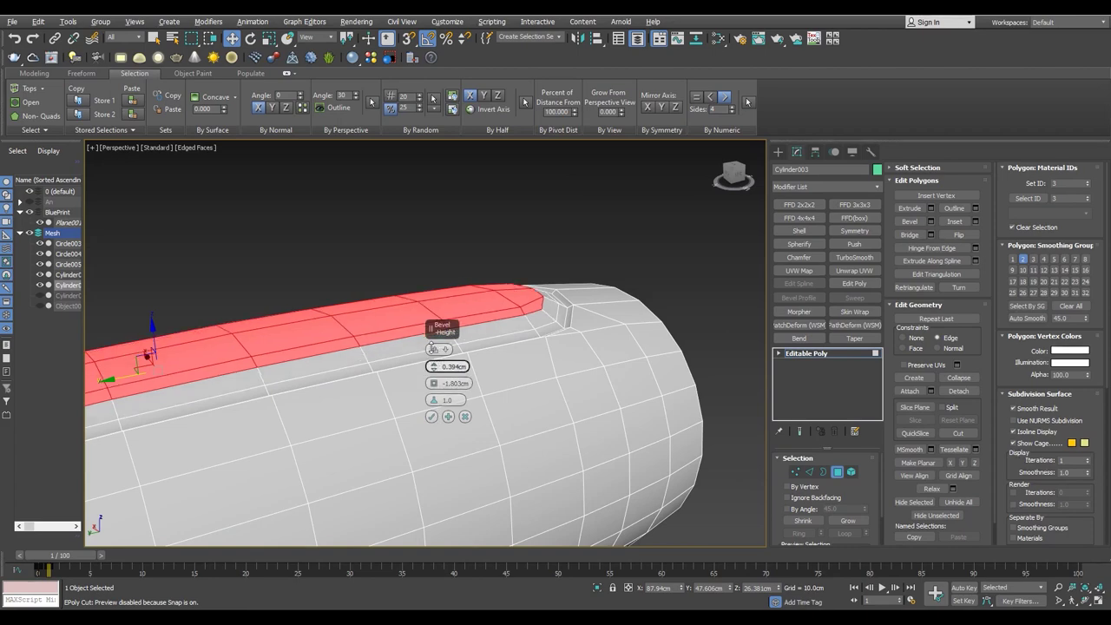
mouse_move(122, 351)
middle_mouse_down("alt")
mouse_move(295, 379)
mouse_move(272, 376)
mouse_move(284, 365)
middle_mouse_up("alt")
mouse_move(433, 366)
left_mouse_down()
mouse_move(442, 375)
mouse_move(433, 358)
left_mouse_up()
mouse_move(433, 358)
middle_mouse_down("alt")
mouse_move(210, 380)
mouse_move(280, 303)
middle_mouse_up("alt")
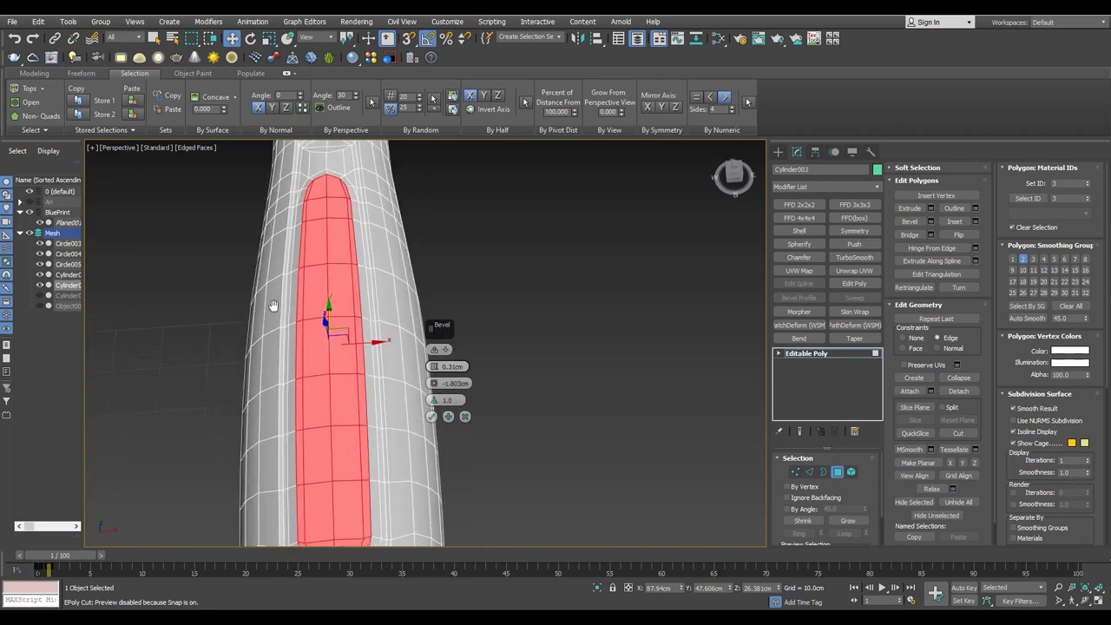
left_click(431, 416)
scroll(382, 310, "up", 6)
key("1")
key("alt+c")
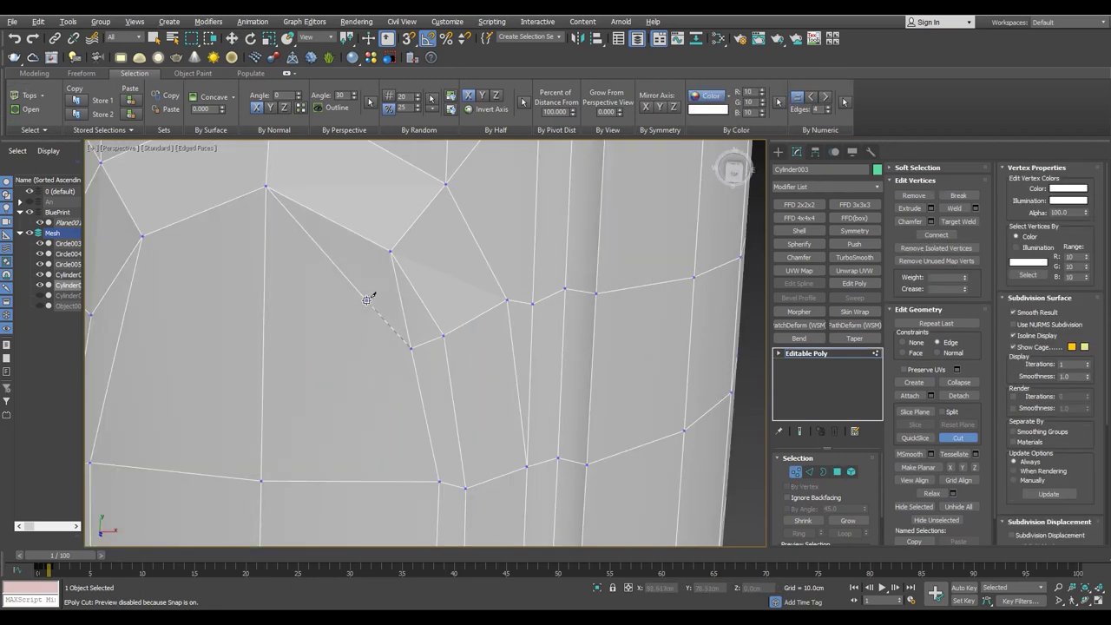
- Finish cutting a new edge between two vertices across the patch
middle_click_drag(266, 262, 288, 241, "alt")
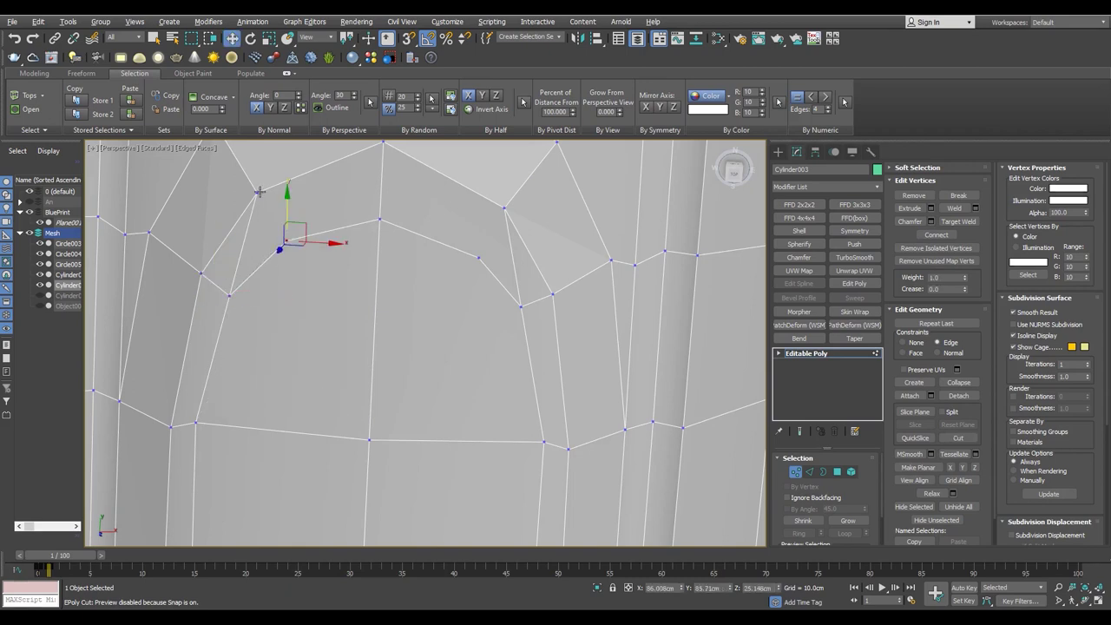
left_click(502, 212)
key("2")
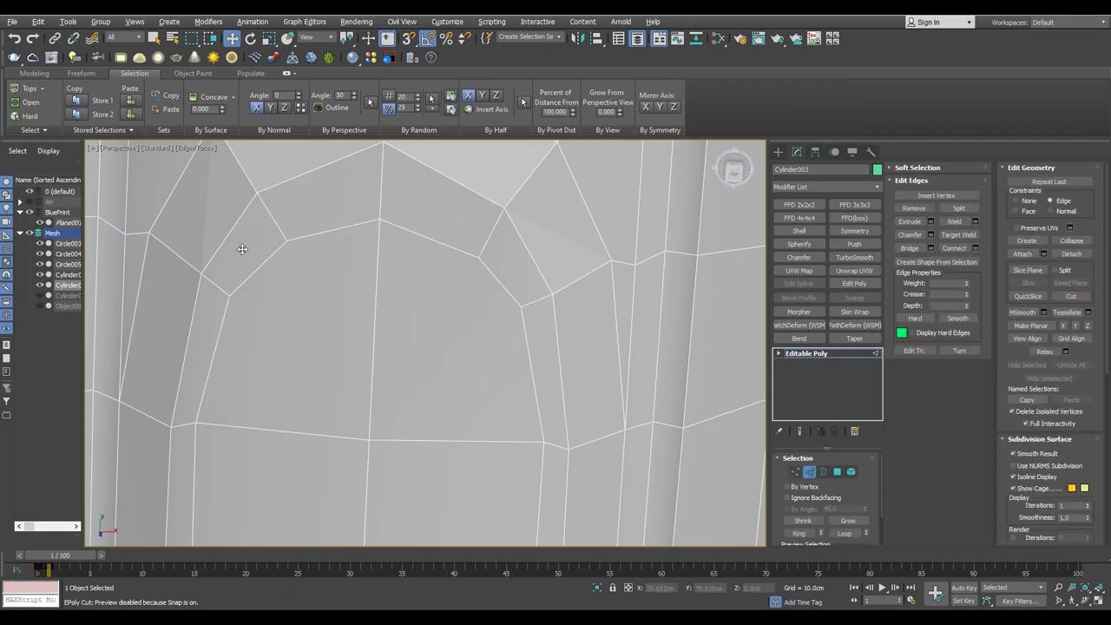
key("1")
scroll(545, 446, "down", 3)
scroll(298, 216, "up", 3)
- Scale the selected loop vertices inward to pull in the curve
key("r")
left_click_drag(382, 275, 387, 267)
middle_click_drag(425, 243, 399, 441)
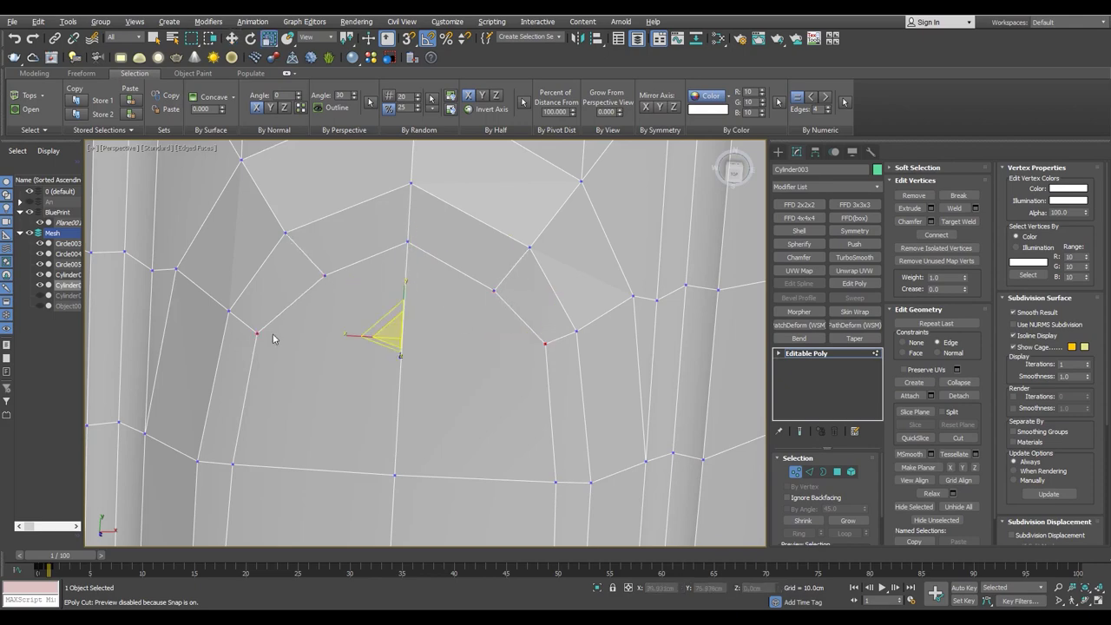
key("w")
scroll(399, 338, "down", 5)
mouse_move(434, 313)
middle_mouse_down("alt")
mouse_move(382, 347)
mouse_move(223, 369)
middle_mouse_up("alt")
scroll(357, 356, "up", 5)
- From the Top view, cut from the diagonal edge to a neighbouring vertex
key("alt+c")
middle_click_drag(307, 189, 461, 248, "alt")
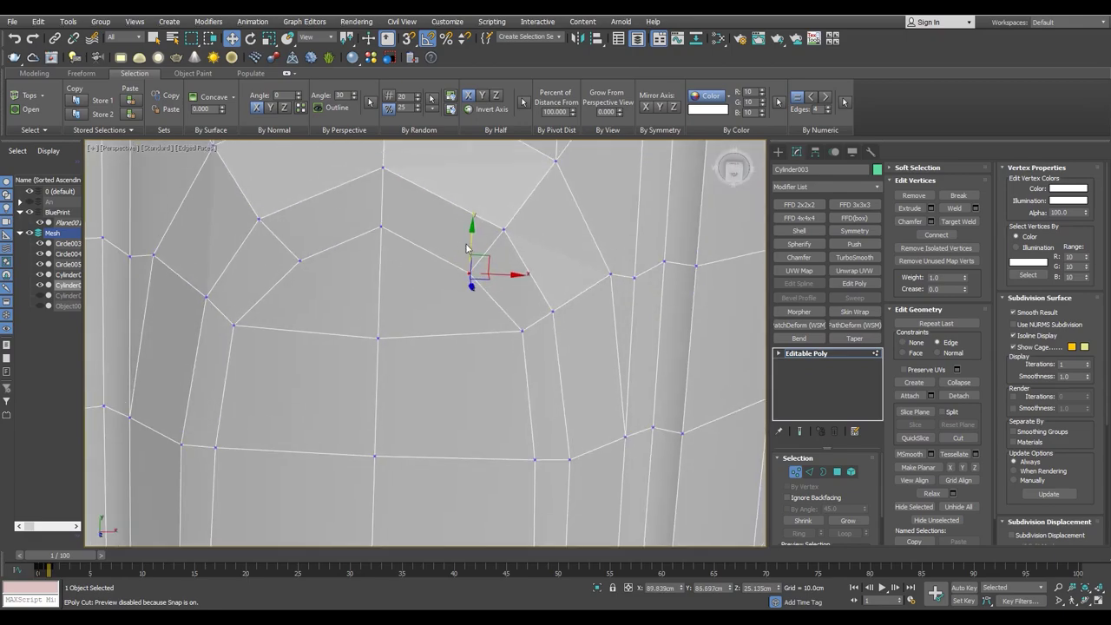
scroll(314, 243, "down", 5)
mouse_move(314, 244)
middle_mouse_down("alt")
mouse_move(391, 286)
mouse_move(358, 337)
middle_mouse_up("alt")
scroll(357, 336, "up", 5)
key("alt+c")
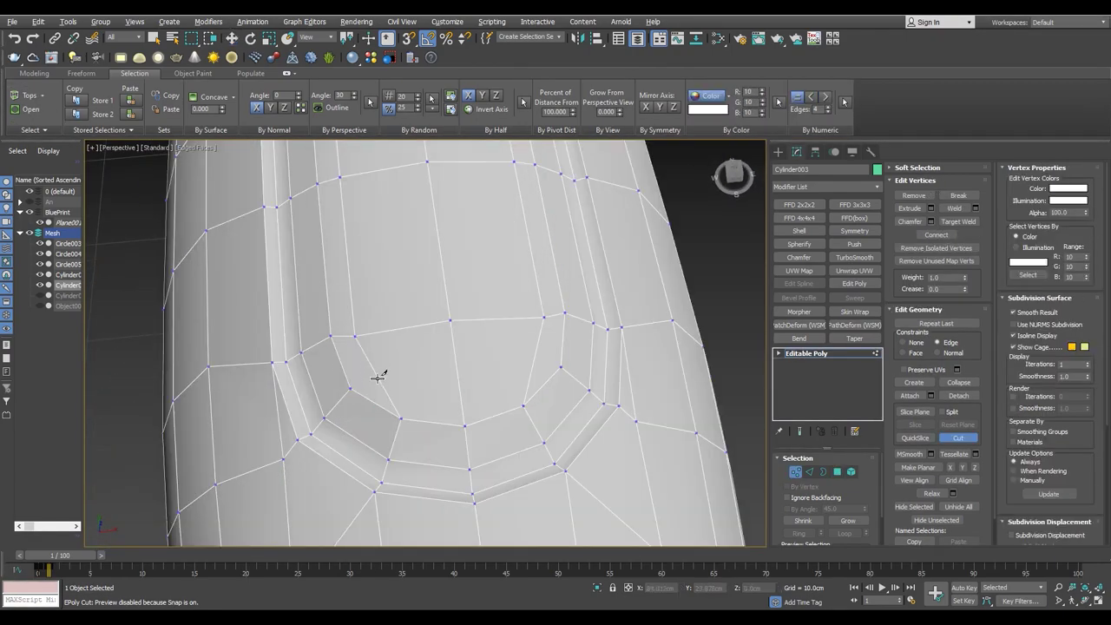
key("t")
scroll(330, 191, "down", 4)
scroll(238, 245, "up", 5)
scroll(222, 321, "up", 1)
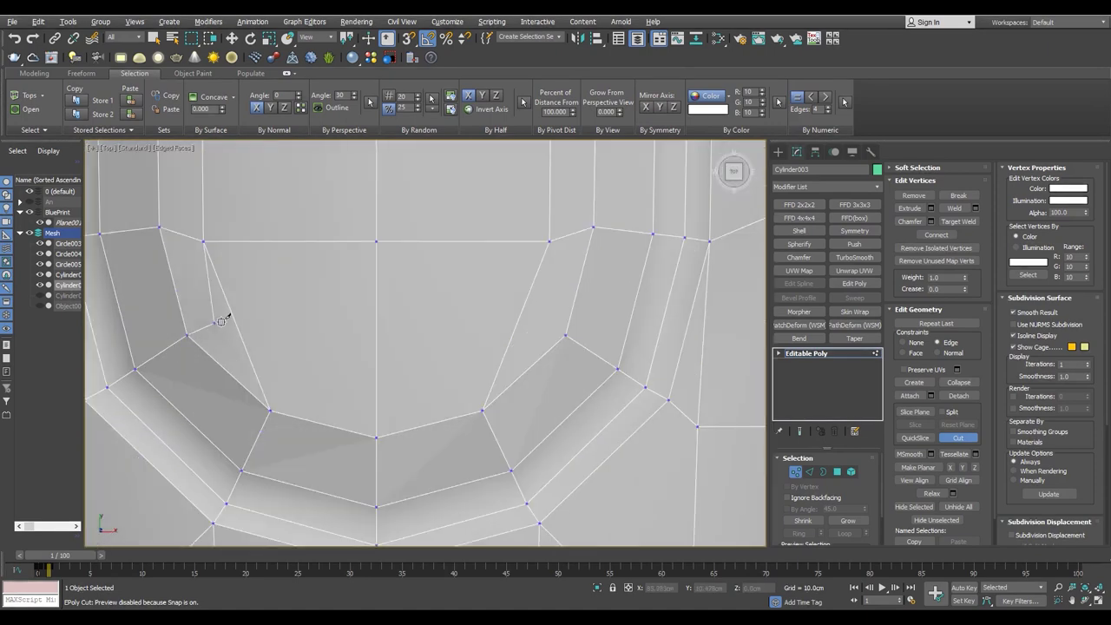
left_click(520, 315)
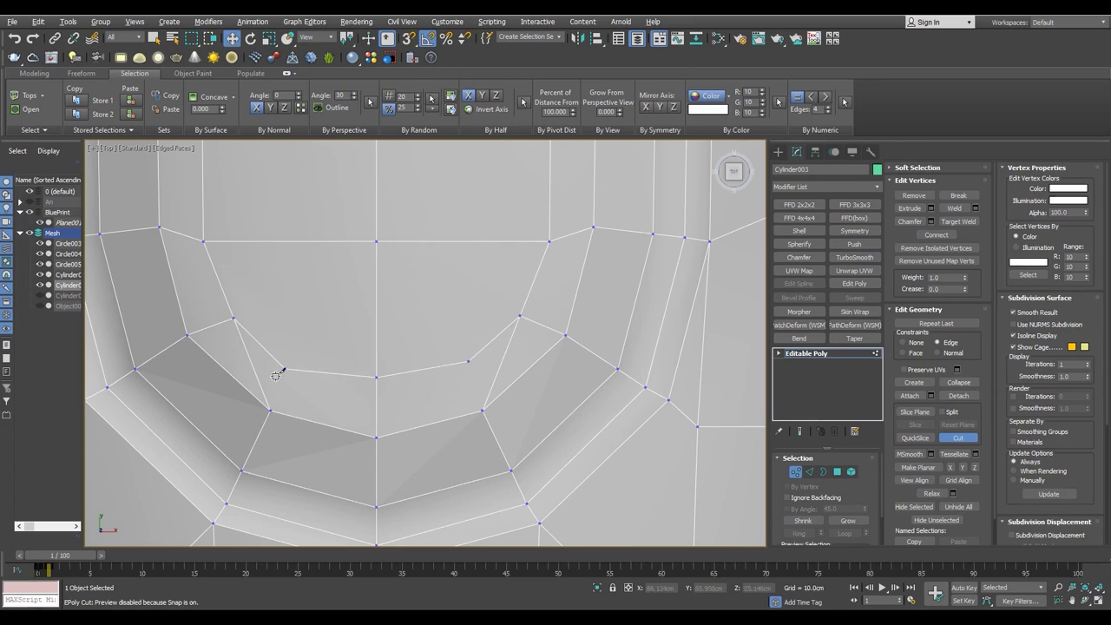
- Select the loop's centre vertex, then undo the last change
key("2")
key("w")
key("1")
left_click(376, 376)
scroll(376, 376, "down", 5)
scroll(379, 347, "up", 5)
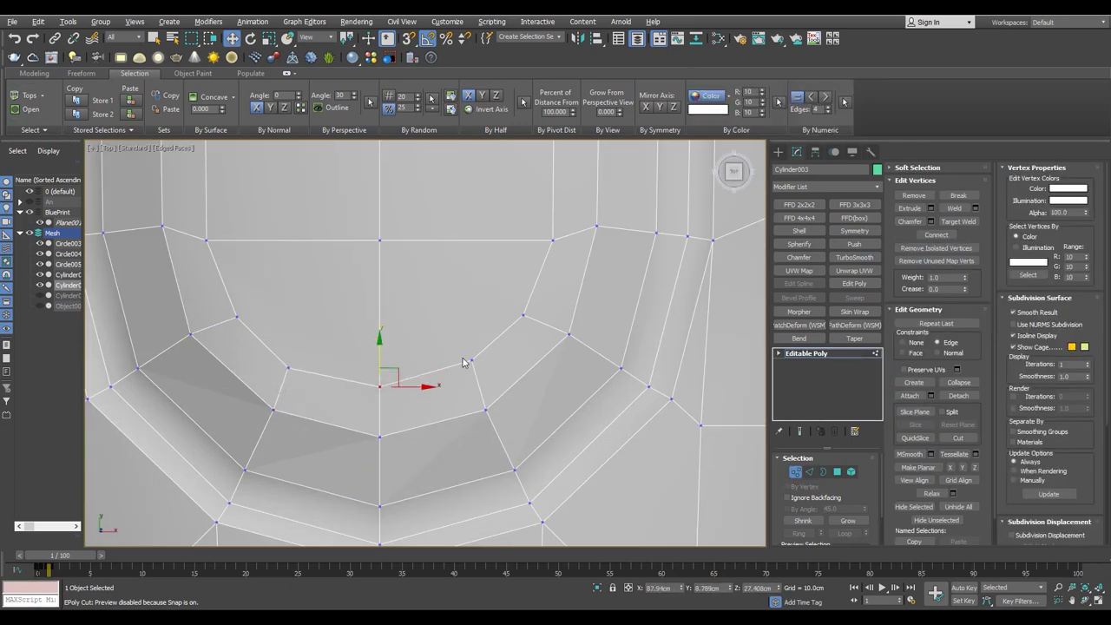
key("ctrl+z")
key("alt+c")
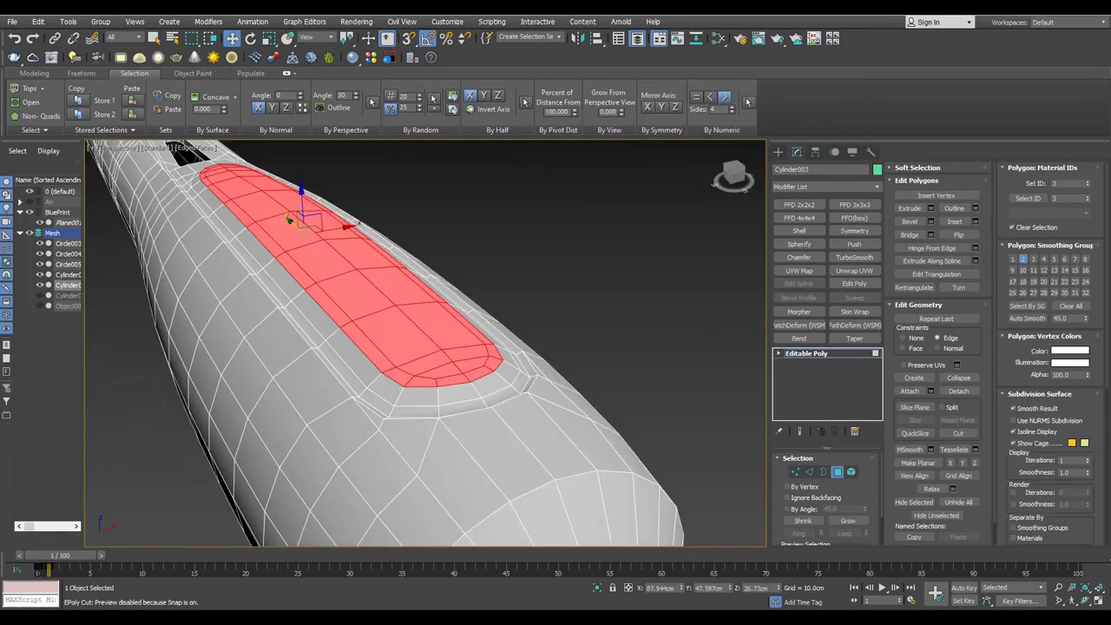
- Bevel the strip faces inward with height -0.38 cm and outline -1.367 cm
left_click(805, 521)
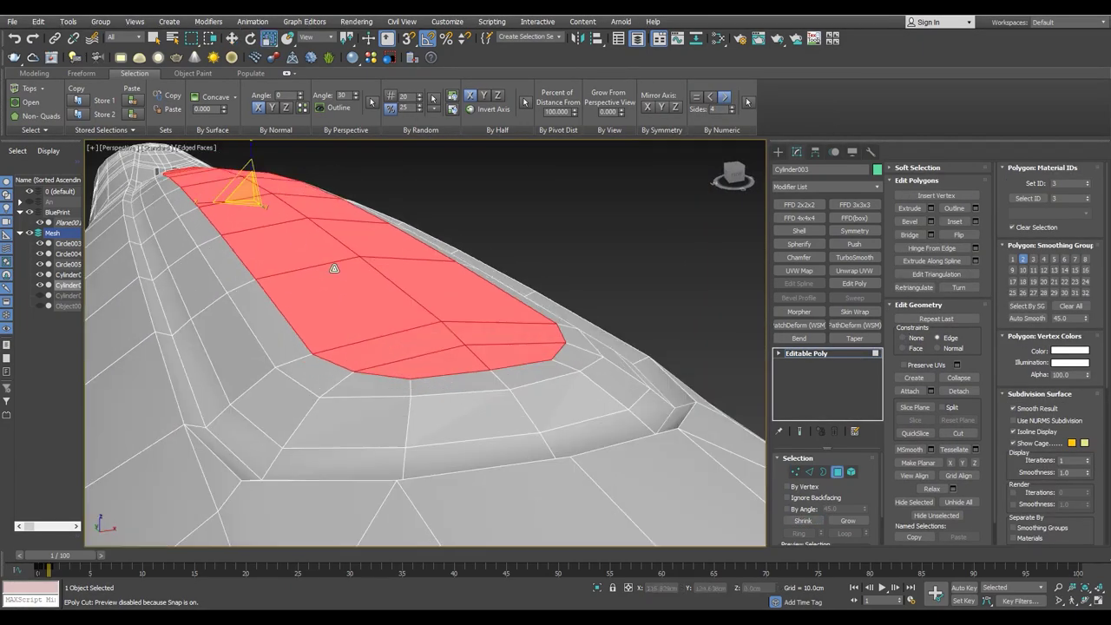
middle_click_drag(365, 384, 434, 377, "alt")
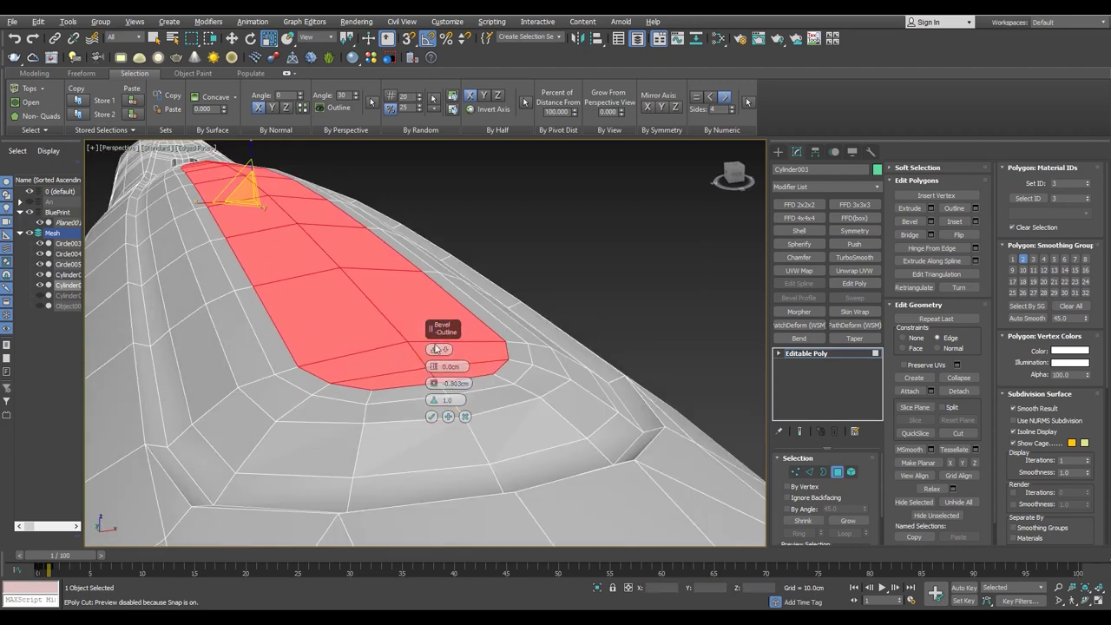
left_click(431, 416)
key("2")
- Orbit around the bevelled strip to inspect the new edge loop side-on
middle_click_drag(401, 385, 339, 289, "alt")
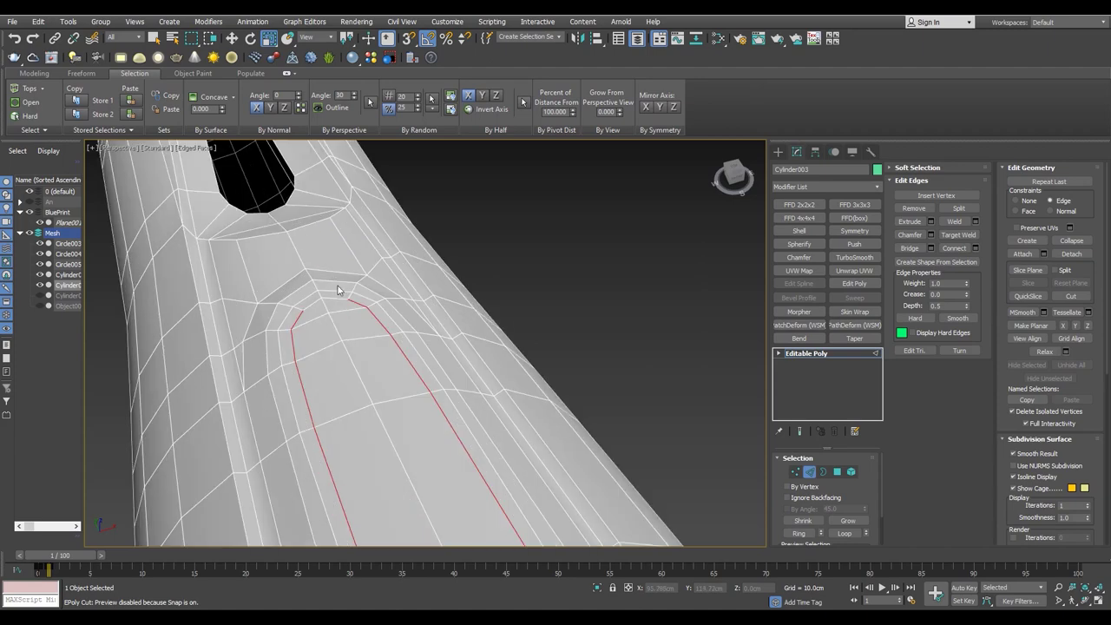
mouse_move(360, 362)
middle_mouse_down("alt")
mouse_move(371, 347)
mouse_move(321, 293)
middle_mouse_up("alt")
key("4")
middle_click_drag(343, 214, 318, 202, "alt")
key("w")
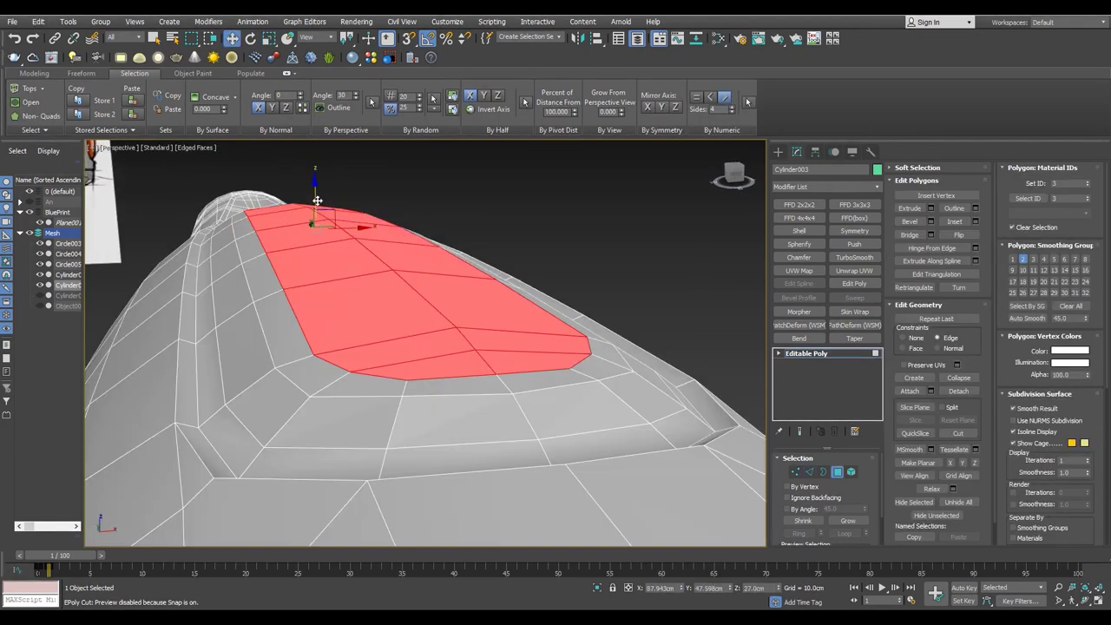
middle_click_drag(315, 194, 243, 393, "alt")
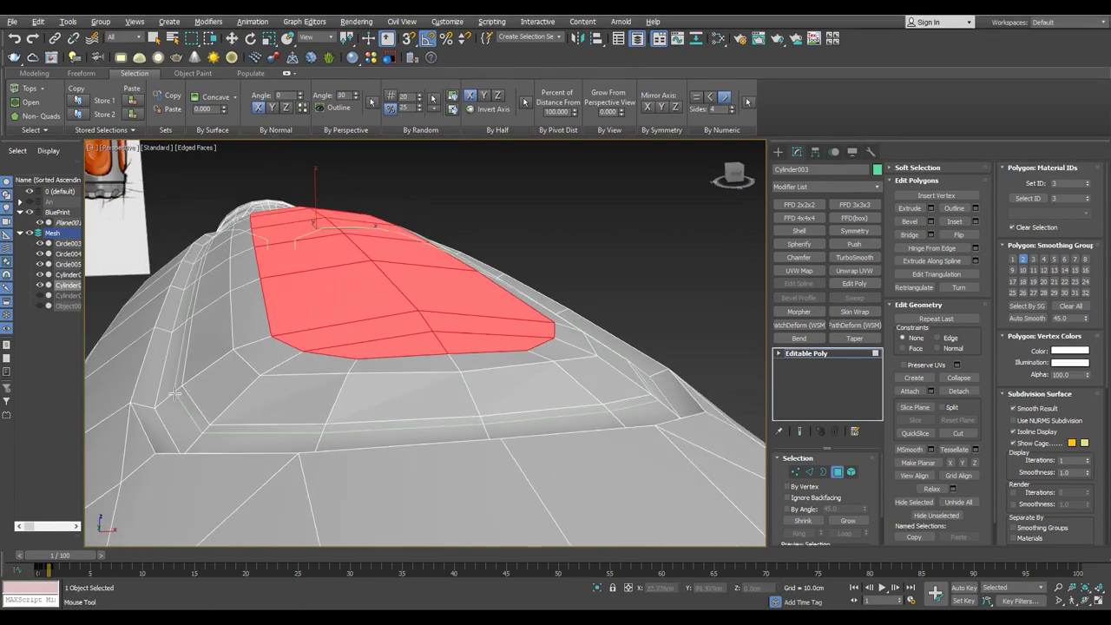
middle_click_drag(176, 395, 466, 426, "alt")
scroll(466, 426, "down", 5)
scroll(391, 260, "up", 3)
mouse_move(390, 260)
middle_mouse_down()
mouse_move(346, 230)
mouse_move(392, 406)
middle_mouse_up()
- In Polygon mode, orbit in close on the groove's rounded end
scroll(393, 402, "up", 2)
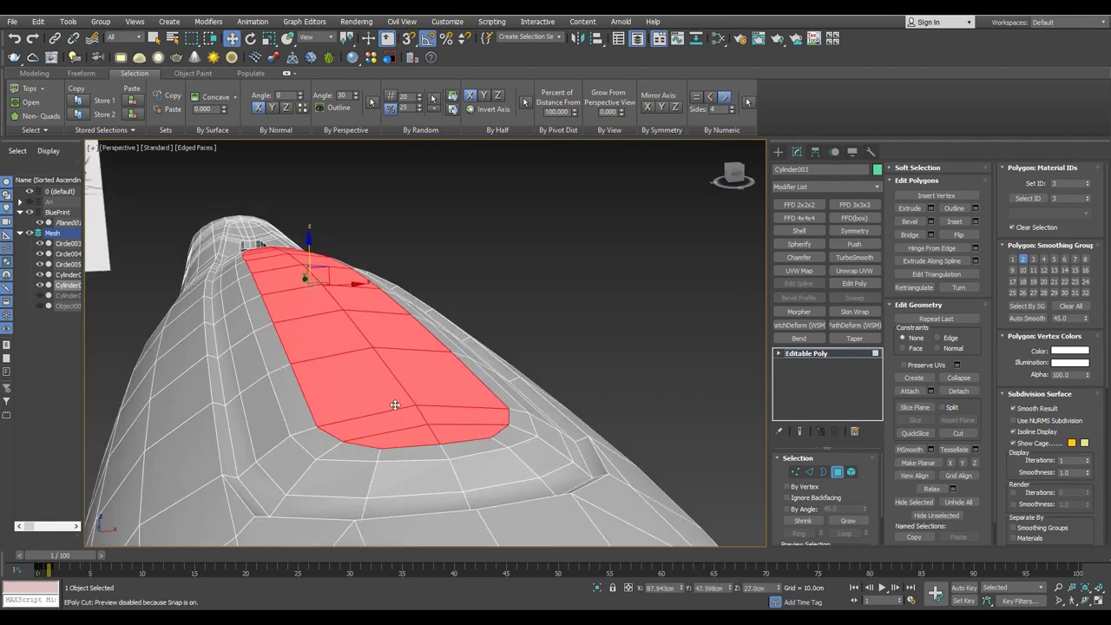
key("2")
middle_click_drag(393, 401, 454, 430, "alt")
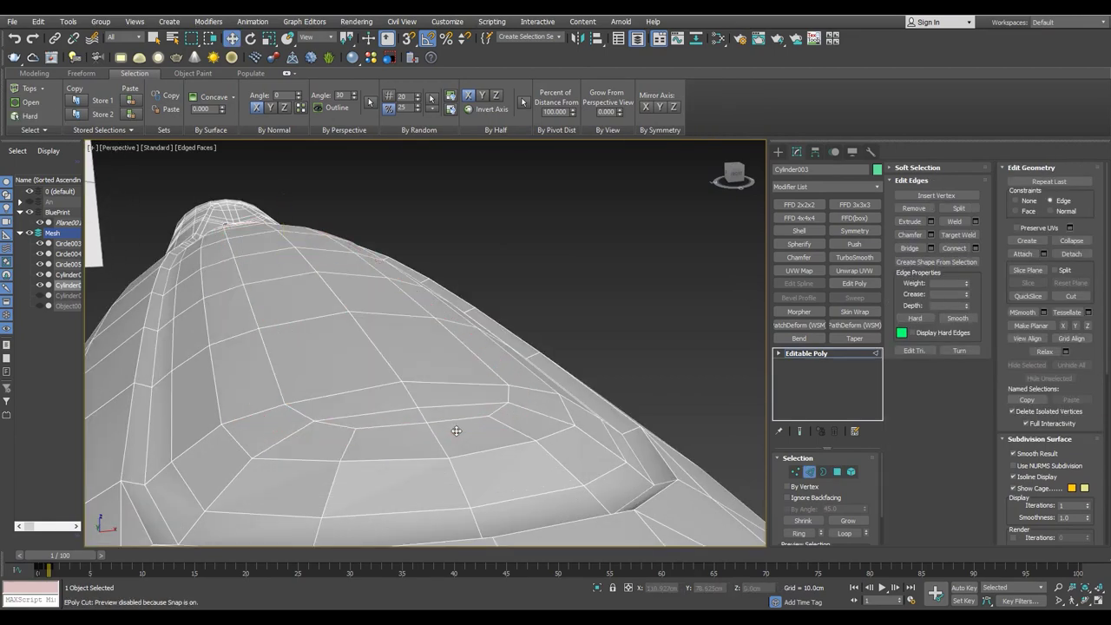
key("4")
scroll(457, 430, "down", 2)
mouse_move(309, 367)
middle_mouse_down("alt")
mouse_move(318, 423)
mouse_move(332, 417)
middle_mouse_up("alt")
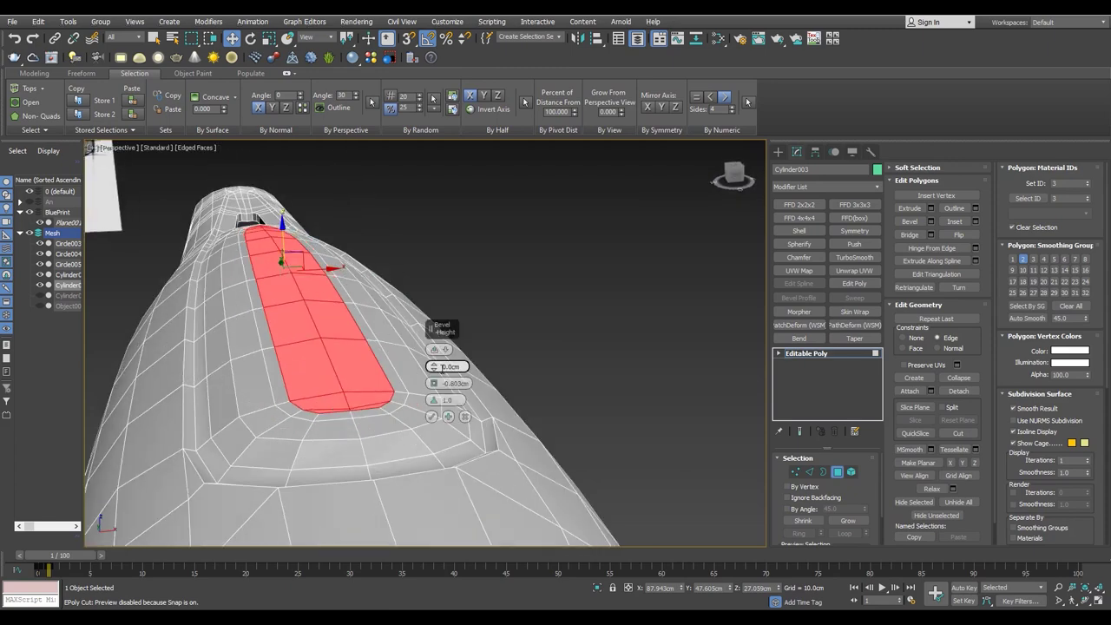
mouse_move(440, 408)
middle_mouse_down("alt")
mouse_move(246, 369)
mouse_move(208, 379)
mouse_move(296, 352)
middle_mouse_up("alt")
middle_click_drag(394, 409, 372, 391, "alt")
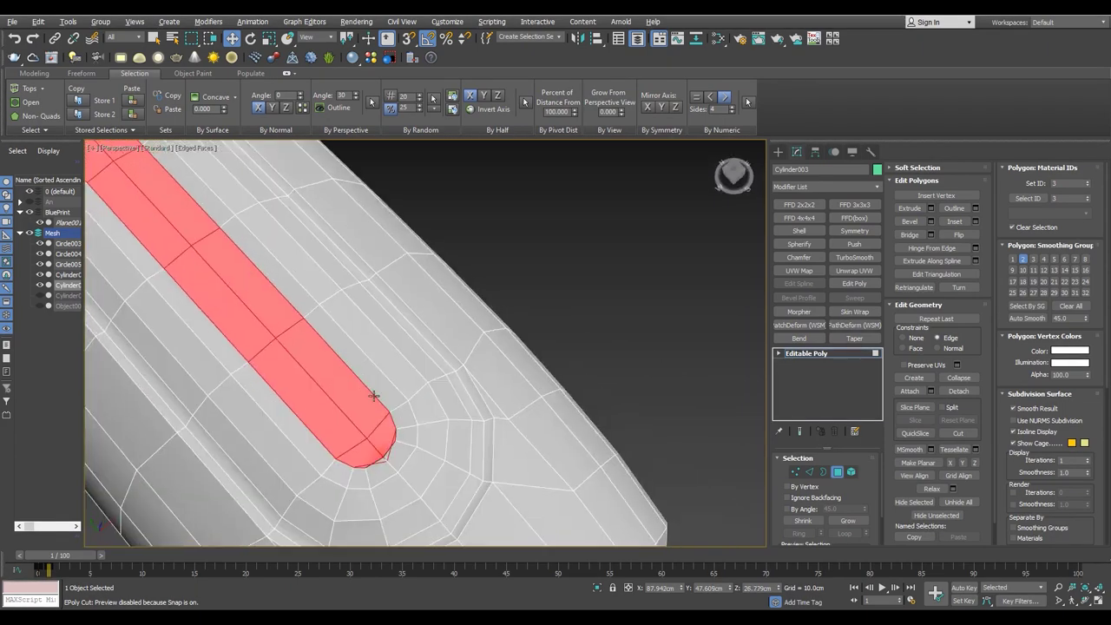
- Select a vertex near the groove's end and view it from a low side angle
key("1")
left_click(359, 440)
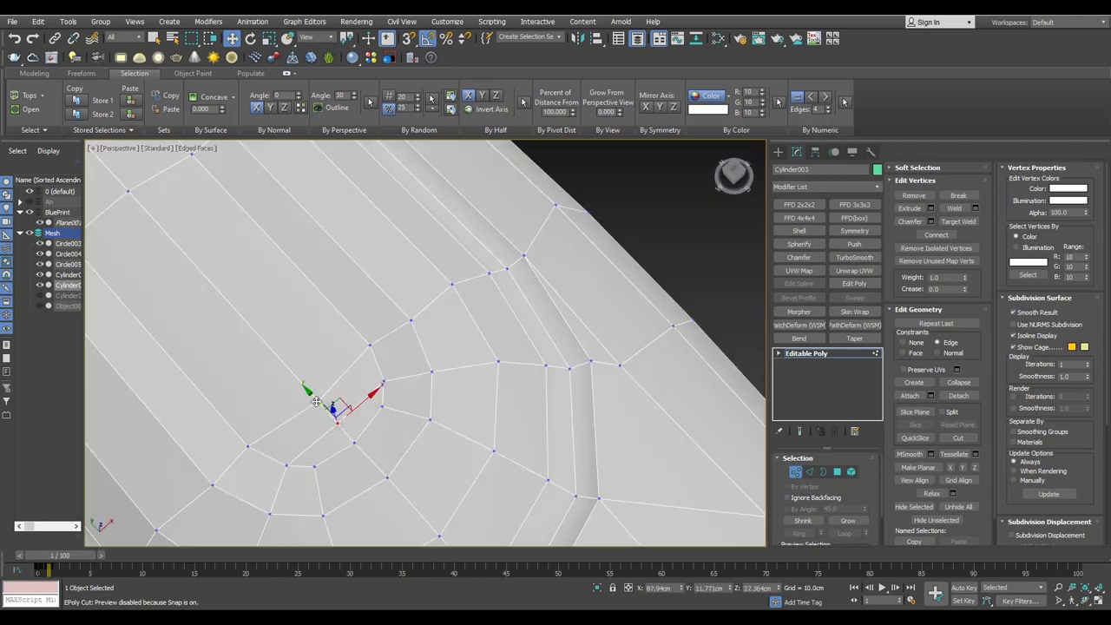
scroll(292, 379, "down", 5)
scroll(282, 379, "up", 5)
scroll(269, 376, "up", 4)
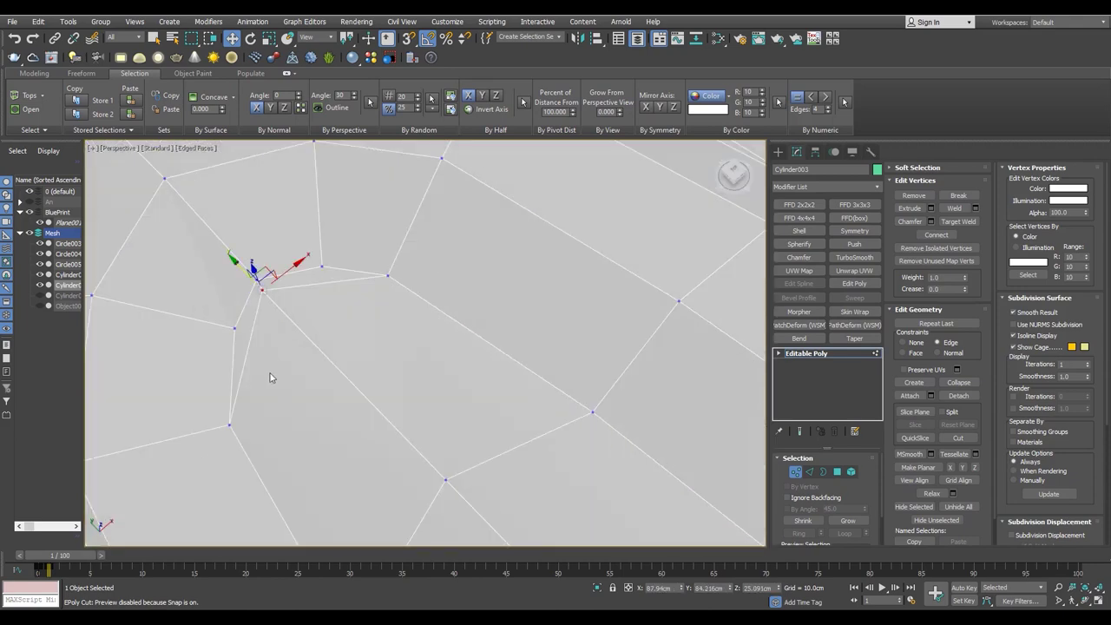
mouse_move(282, 305)
middle_mouse_down("alt")
mouse_move(434, 339)
mouse_move(375, 345)
middle_mouse_up("alt")
scroll(405, 335, "down", 3)
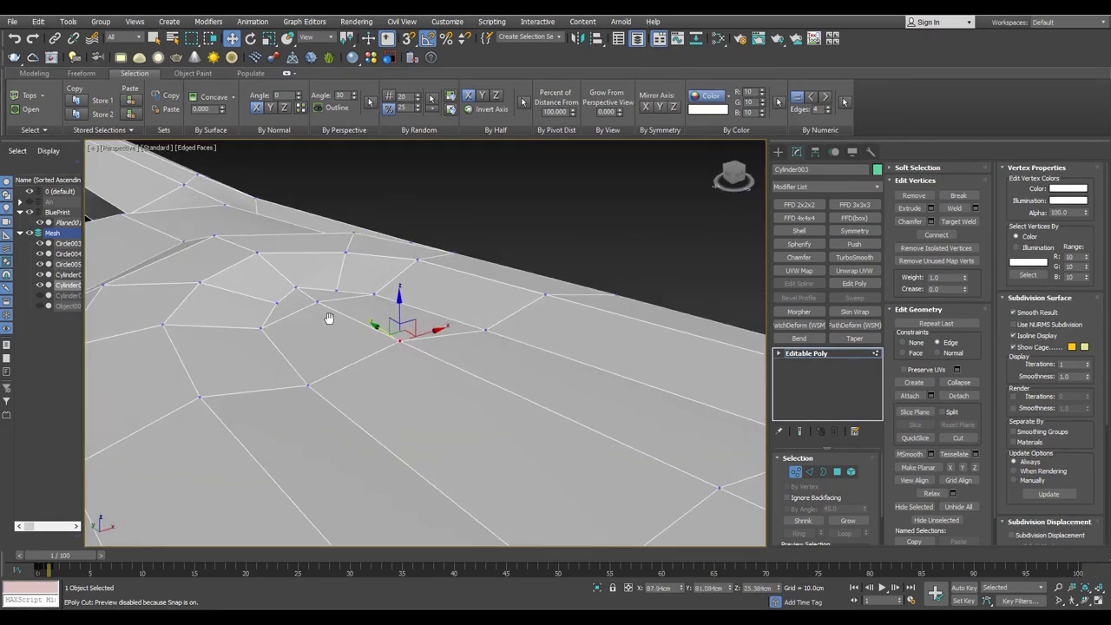
- Select an edge running along the handle and inspect it from the side
key("2")
left_click(325, 308)
scroll(324, 308, "down", 4)
scroll(306, 289, "up", 5)
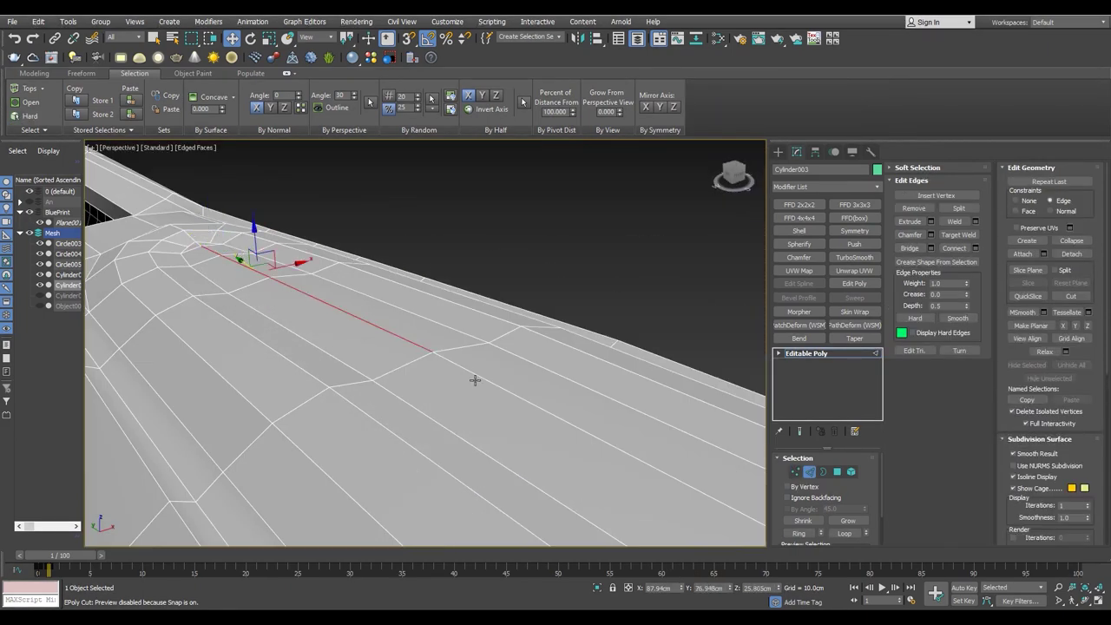
scroll(475, 379, "down", 4)
scroll(441, 414, "up", 1)
scroll(354, 364, "up", 3)
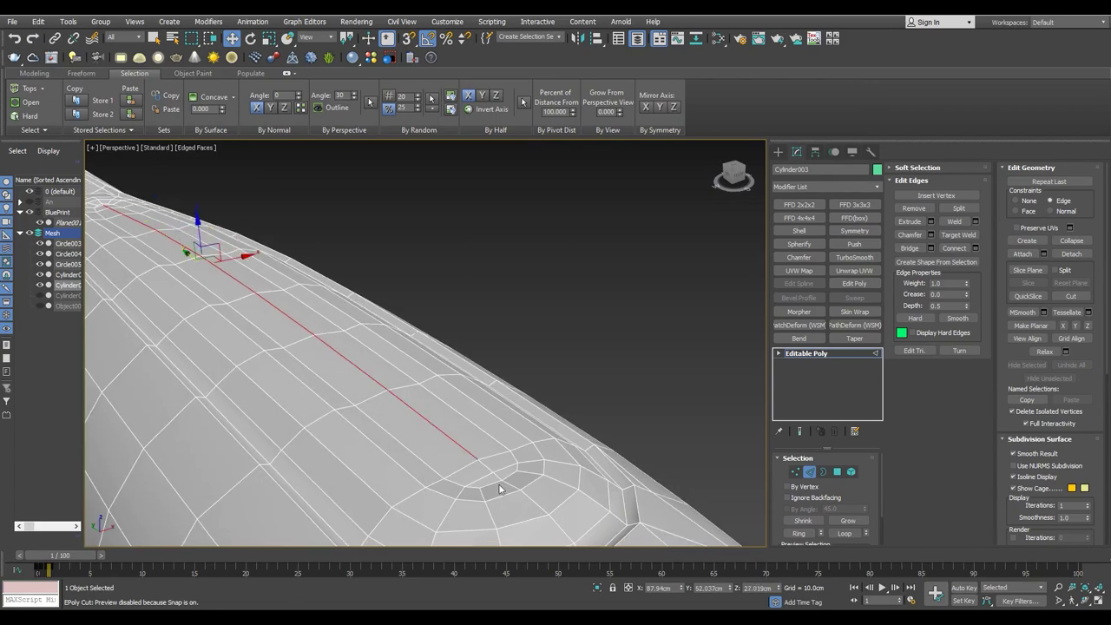
scroll(499, 488, "up", 3)
scroll(407, 409, "down", 3)
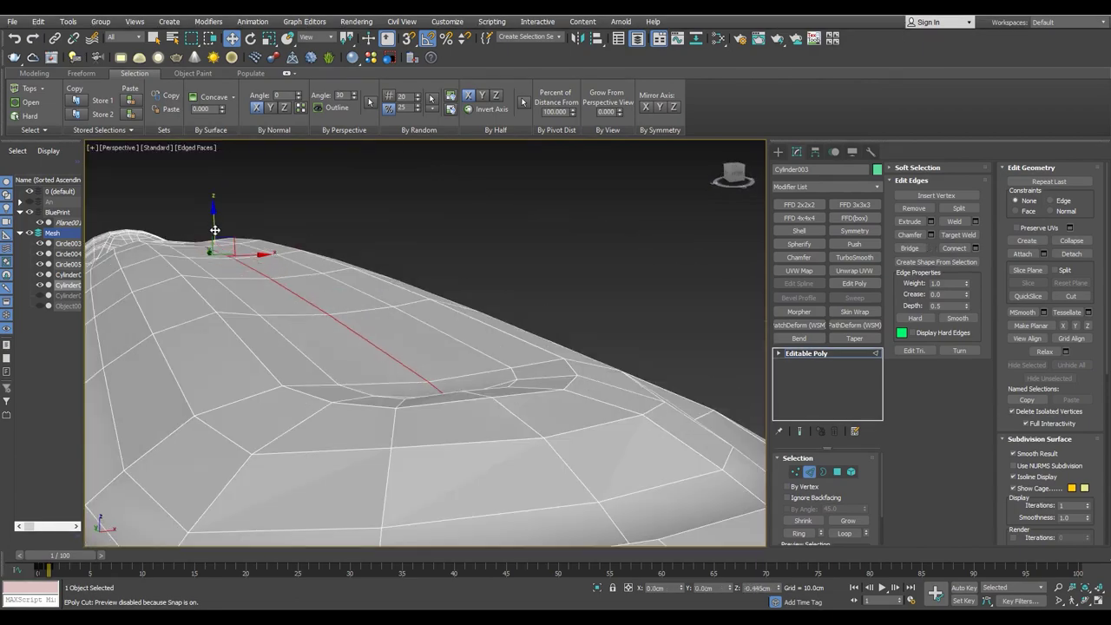
scroll(365, 369, "down", 3)
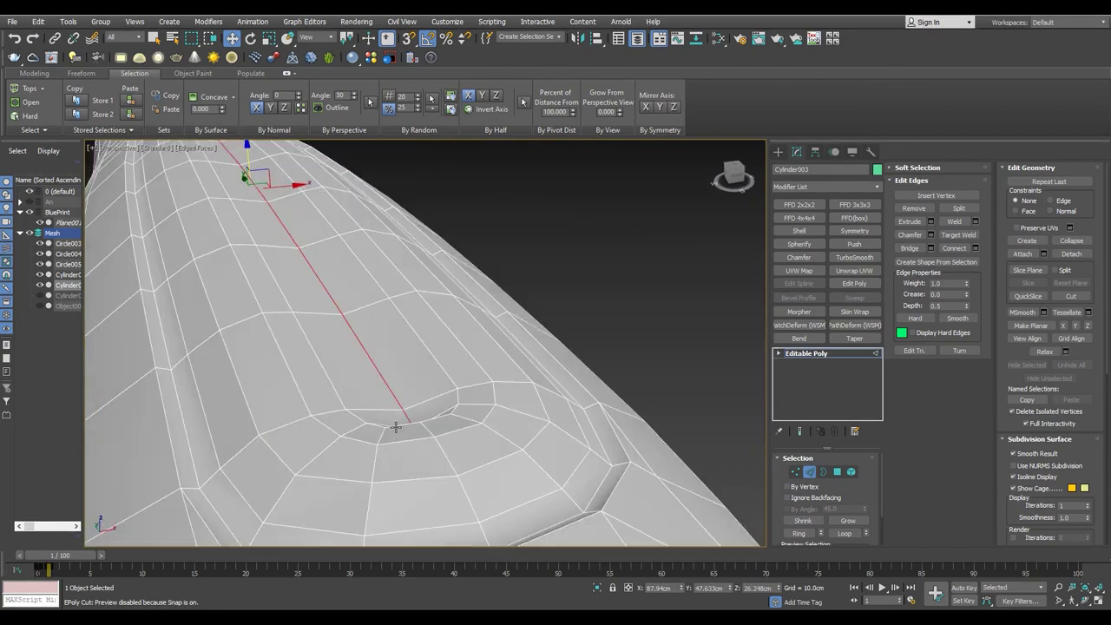
middle_click_drag(391, 421, 495, 384, "alt")
scroll(489, 307, "down", 2)
mouse_move(489, 307)
middle_mouse_down("alt")
mouse_move(338, 313)
mouse_move(428, 397)
mouse_move(533, 421)
mouse_move(434, 347)
middle_mouse_up("alt")
- Check the end loop from above, rewind the timeline to frame 0, and view the Front blueprint
key("alt+w")
key("alt+w")
scroll(410, 310, "up", 3)
key("1")
scroll(342, 295, "up", 1)
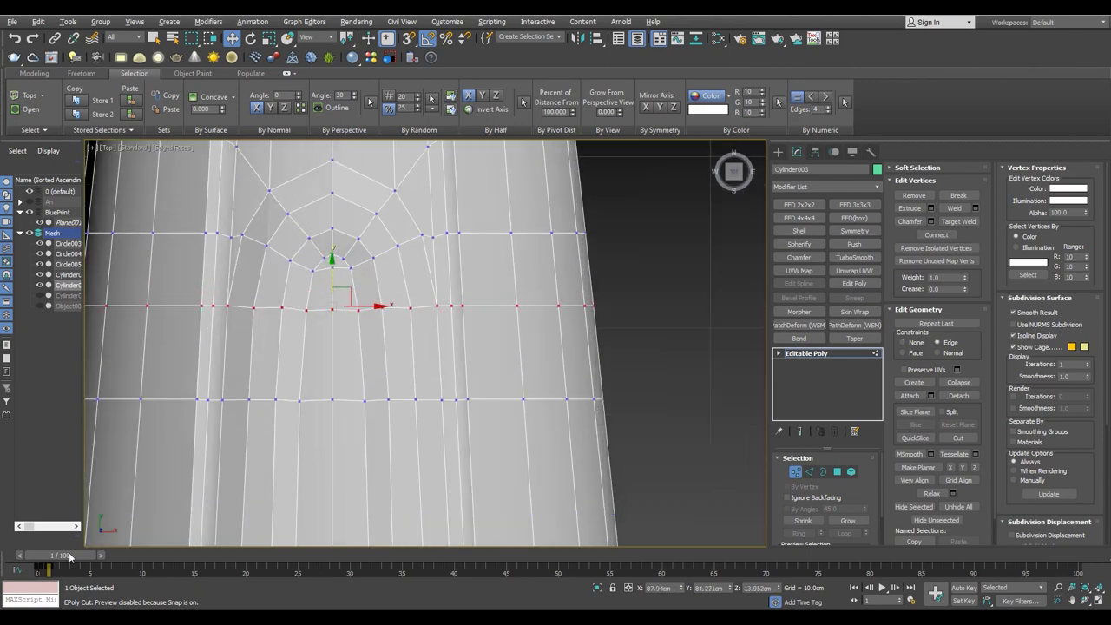
left_click_drag(69, 555, 54, 556)
key("f")
scroll(492, 331, "up", 5)
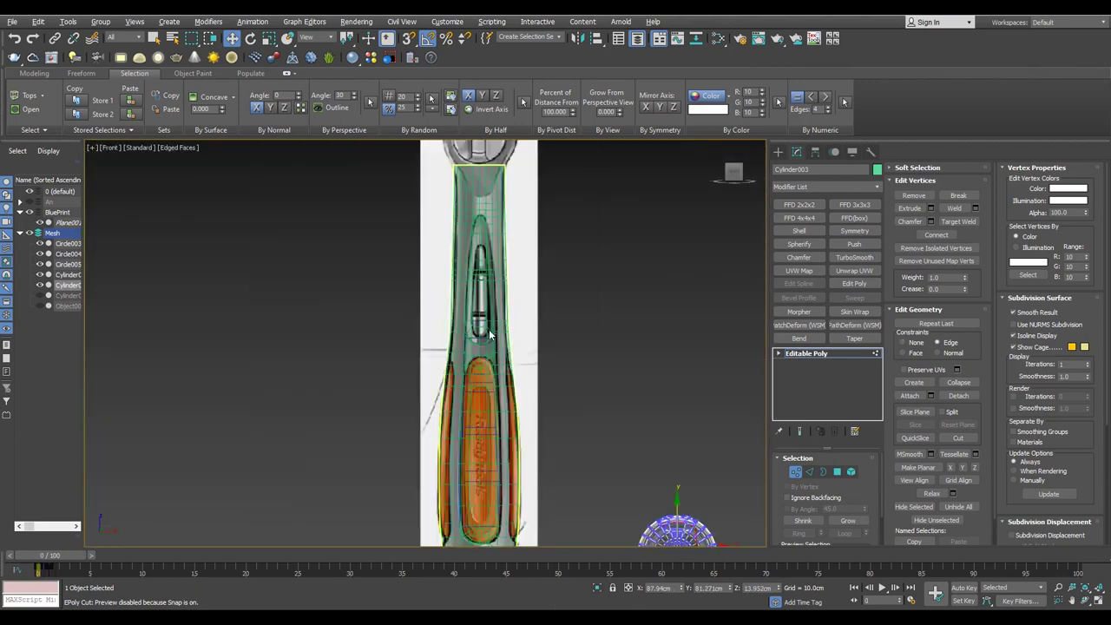
- Select Cylinder002, then reselect Cylinder003 in Edge mode and orbit onto its circular recess
left_click(503, 347)
scroll(500, 425, "up", 3)
mouse_move(500, 427)
middle_mouse_down("alt")
mouse_move(429, 298)
mouse_move(463, 315)
middle_mouse_up("alt")
left_click(463, 315)
key("2")
scroll(379, 228, "down", 3)
mouse_move(380, 228)
middle_mouse_down("alt")
mouse_move(375, 298)
mouse_move(349, 199)
mouse_move(401, 362)
mouse_move(471, 370)
middle_mouse_up("alt")
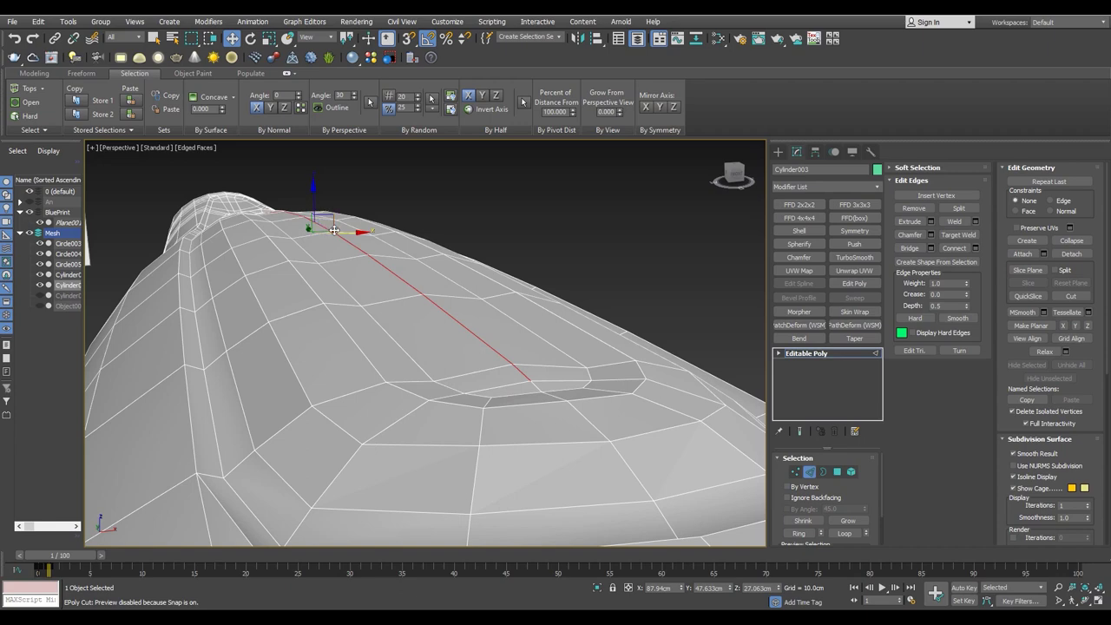
middle_click_drag(321, 197, 620, 397, "alt")
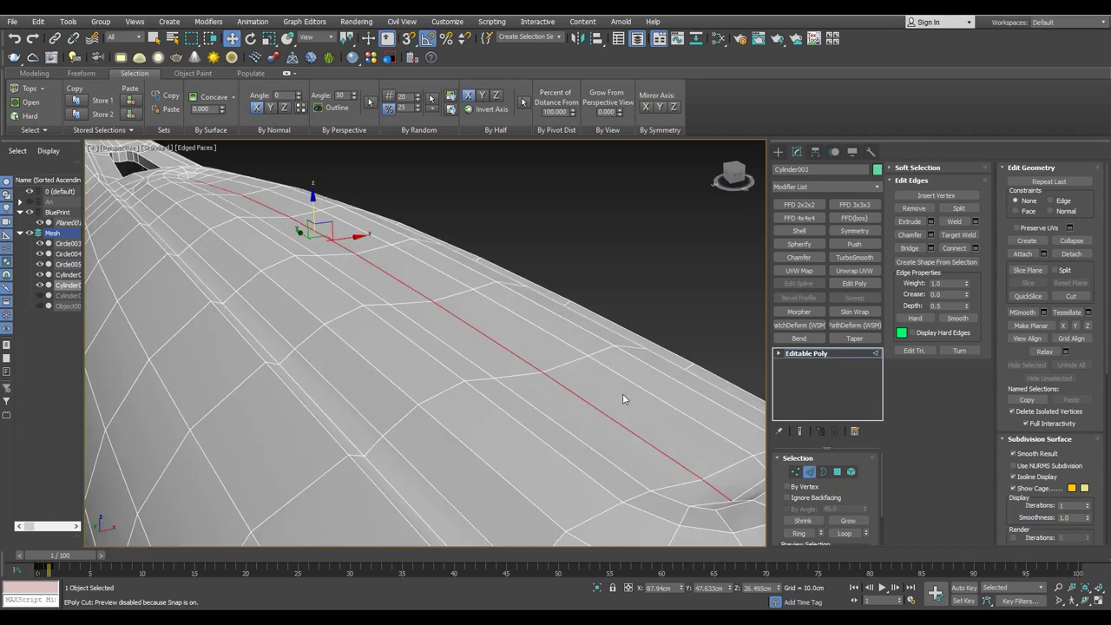
scroll(466, 353, "up", 3)
- Pick a vertex on the circular recess rim in Vertex mode
key("1")
left_click(469, 349)
middle_click_drag(468, 350, 425, 361, "alt")
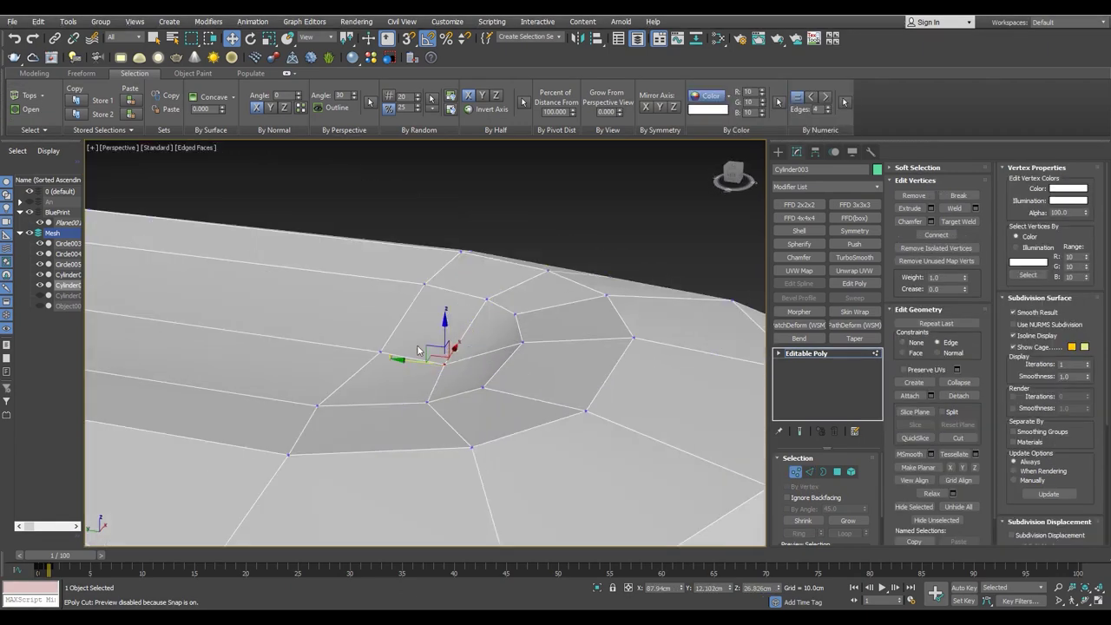
scroll(257, 361, "down", 5)
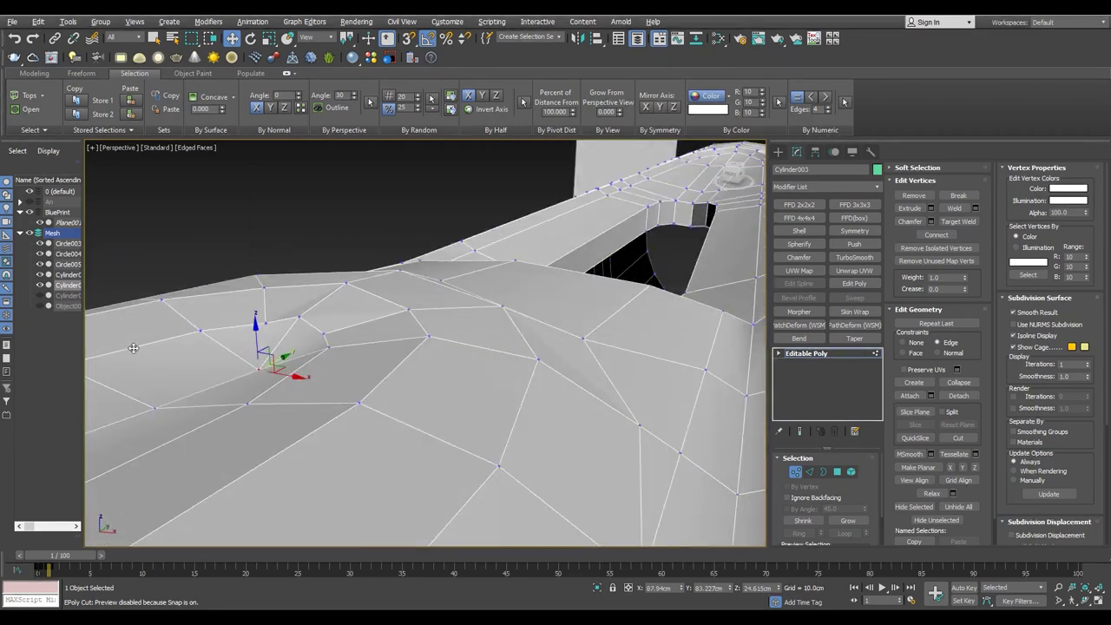
scroll(269, 357, "up", 1)
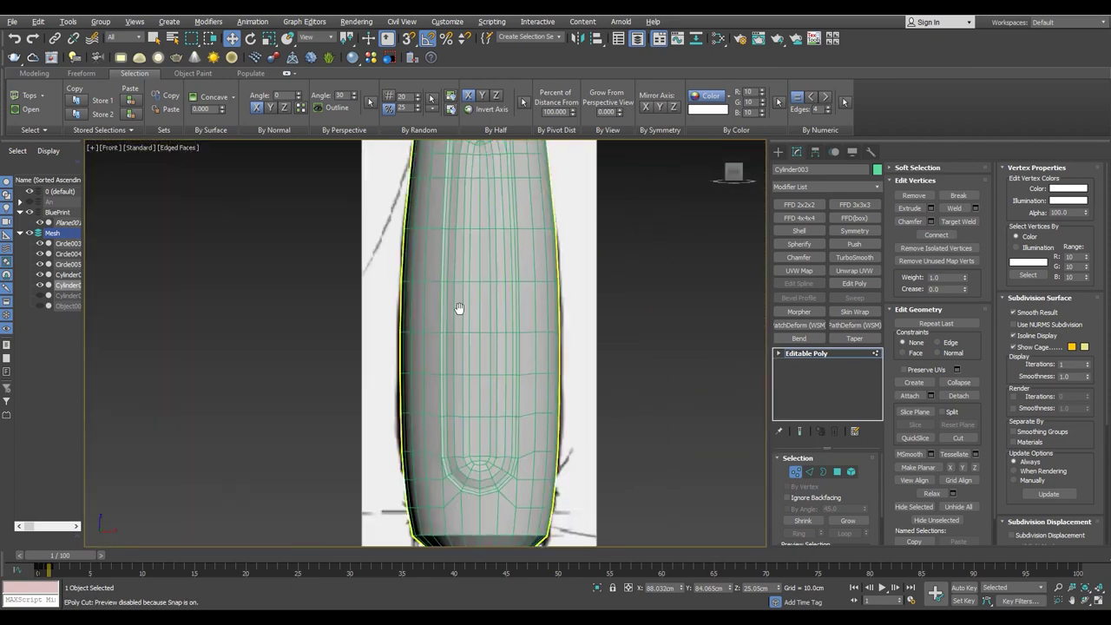
key("1")
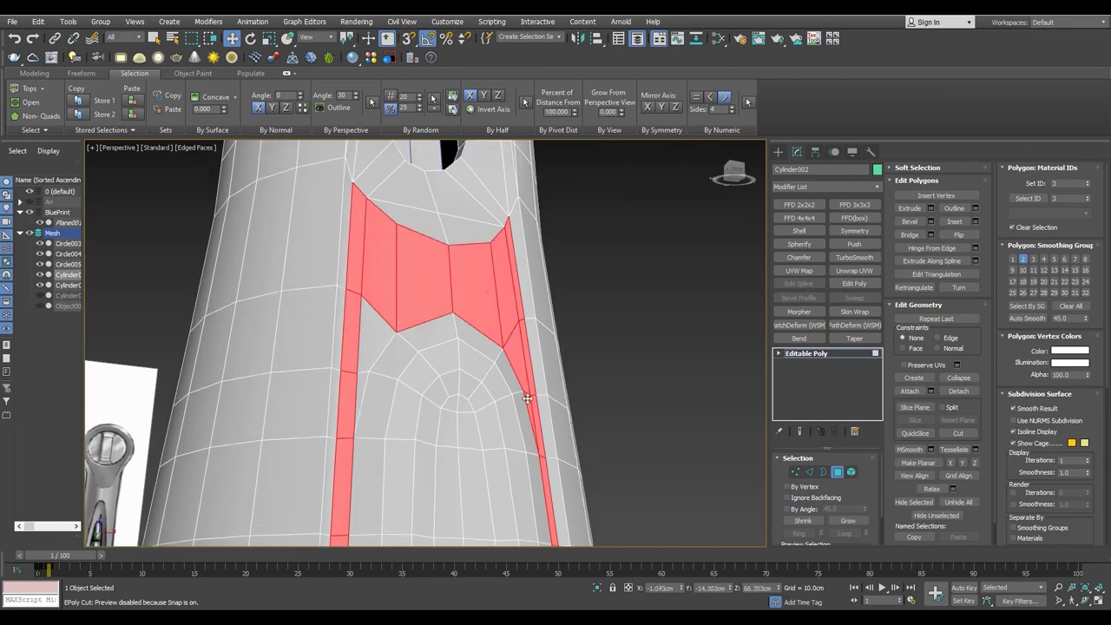
- Orbit onto the top end's polygon strip and clear the polygon selection
scroll(360, 382, "down", 5)
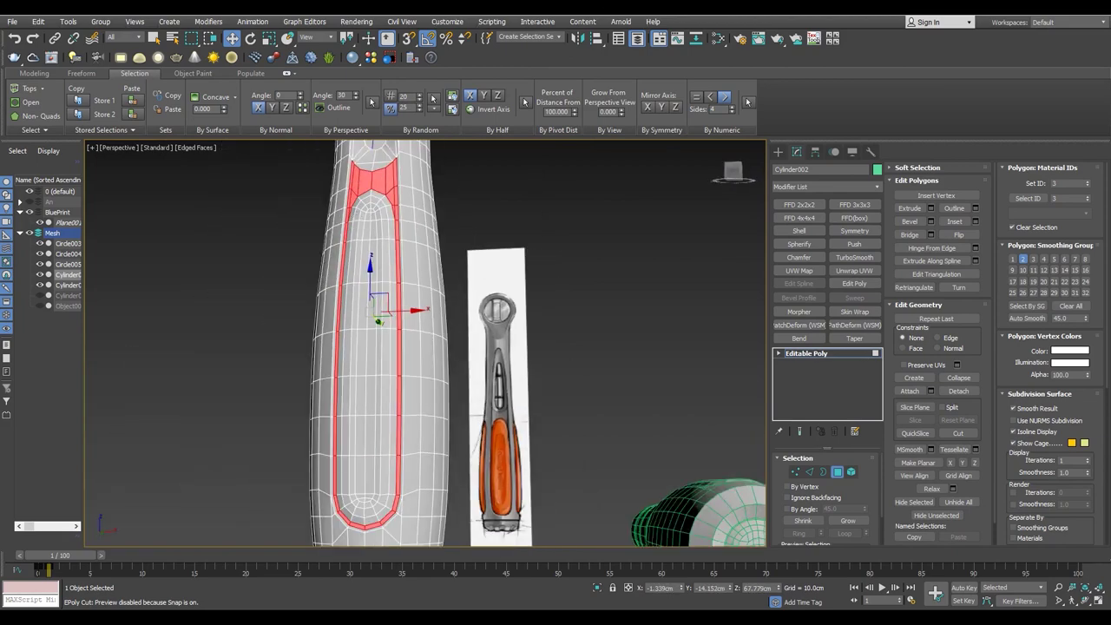
scroll(403, 339, "up", 5)
middle_click_drag(403, 340, 451, 287, "alt")
scroll(404, 339, "up", 3)
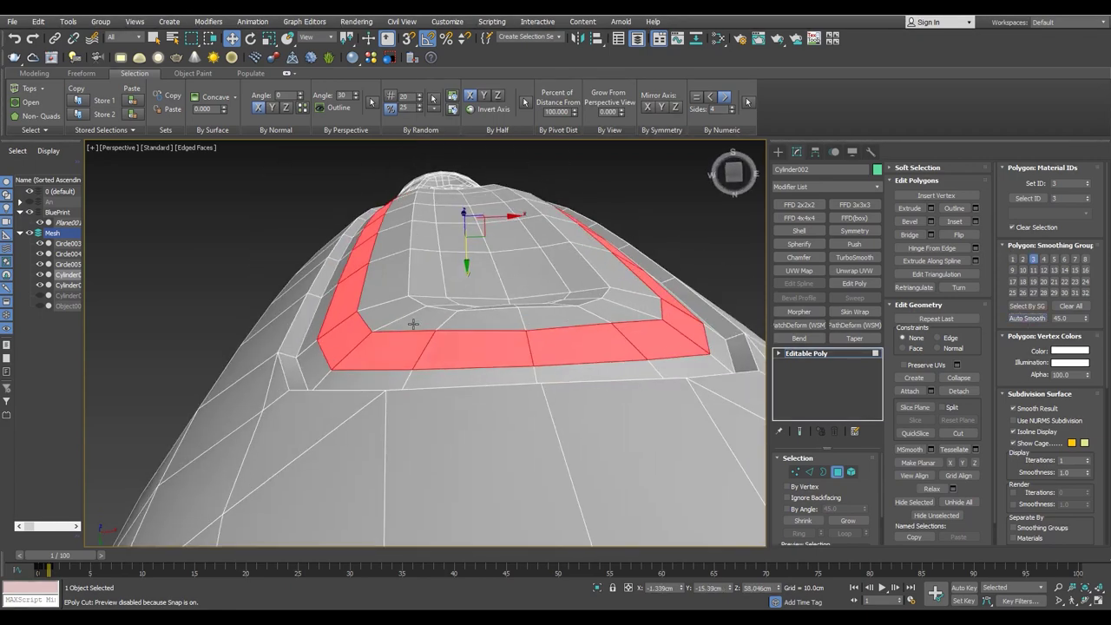
middle_click_drag(406, 317, 406, 331, "alt")
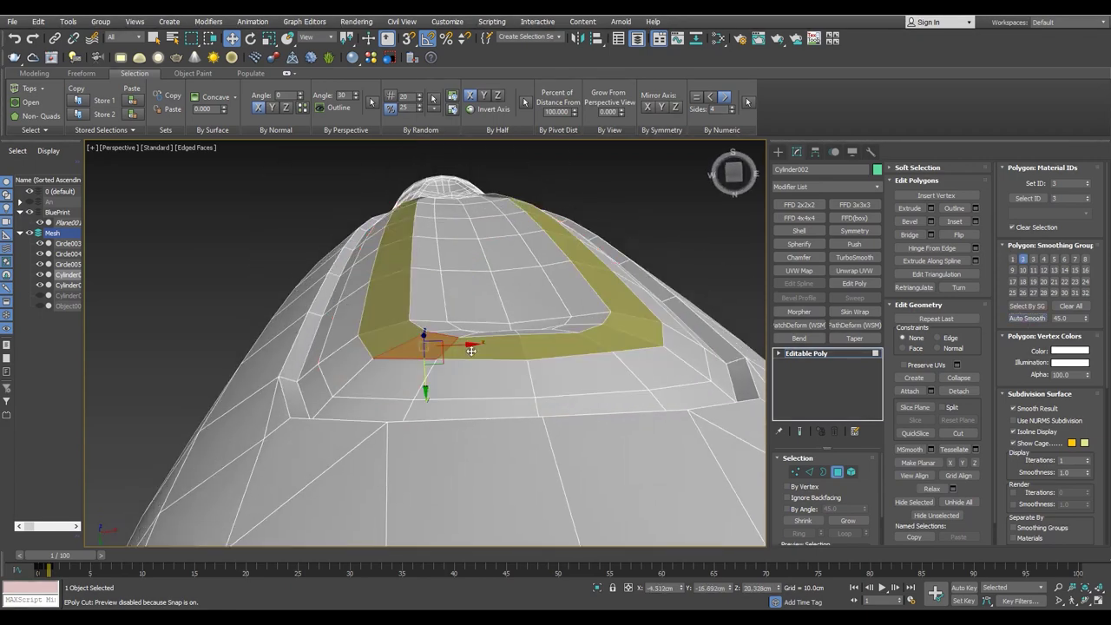
key("ctrl+d")
middle_click_drag(565, 344, 385, 280, "alt")
- Inspect the dome top's vertices and the bottom end with edged faces toggled
key("1")
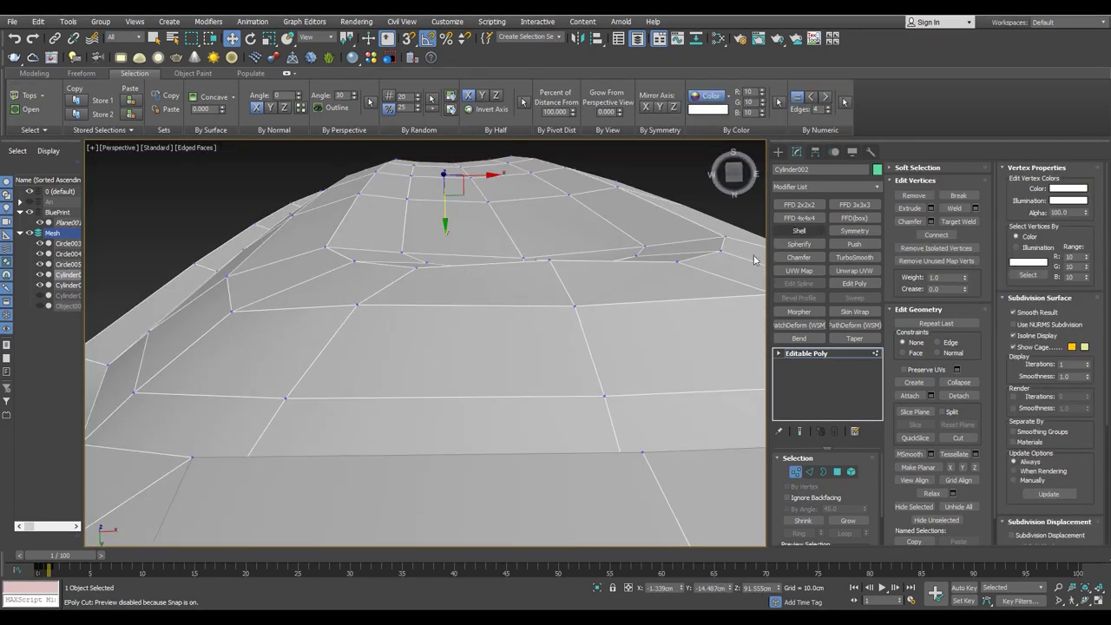
middle_click_drag(451, 261, 528, 309, "alt")
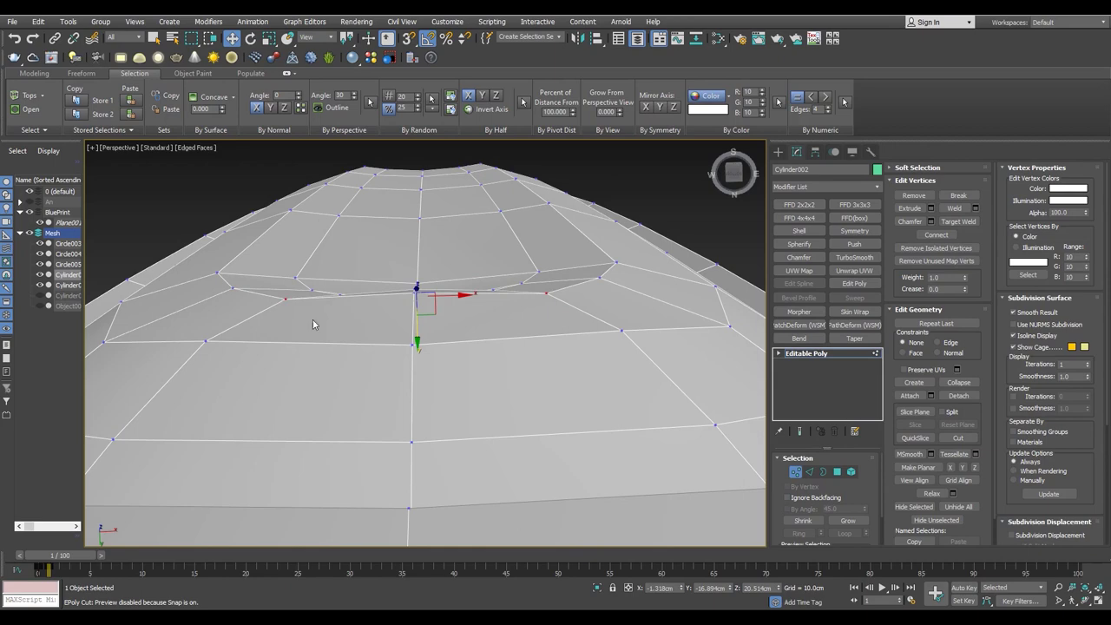
middle_click_drag(420, 327, 408, 286, "alt")
key("F4")
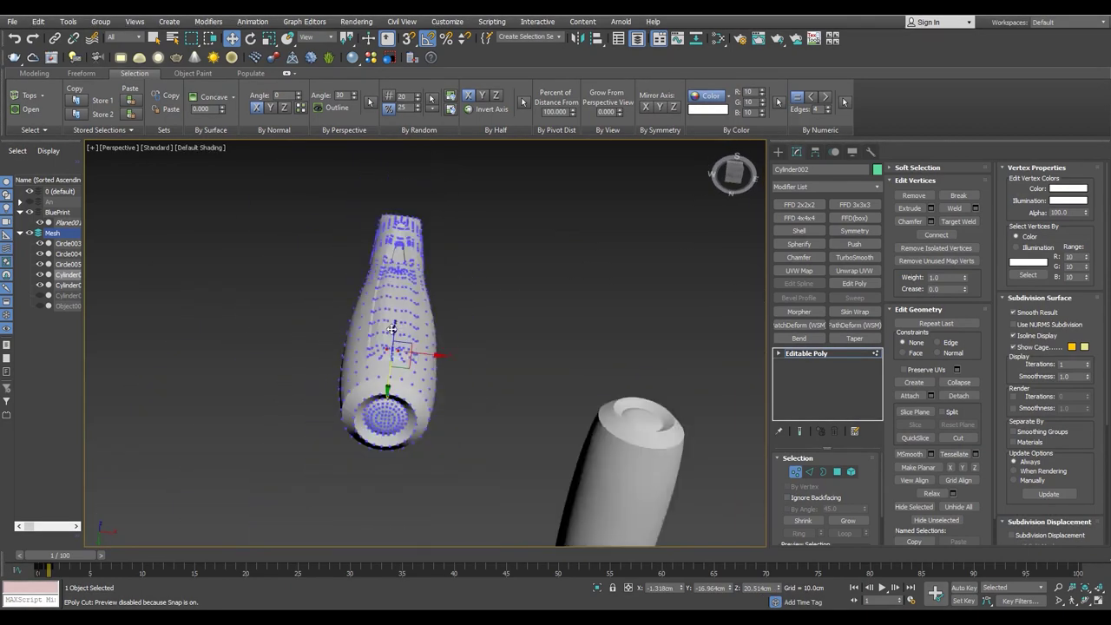
scroll(404, 367, "up", 5)
mouse_move(405, 367)
middle_mouse_down("alt")
mouse_move(410, 420)
mouse_move(414, 406)
middle_mouse_up("alt")
key("F4")
- Apply Auto Smooth (45) to the groove border polygons and check the shading
key("4")
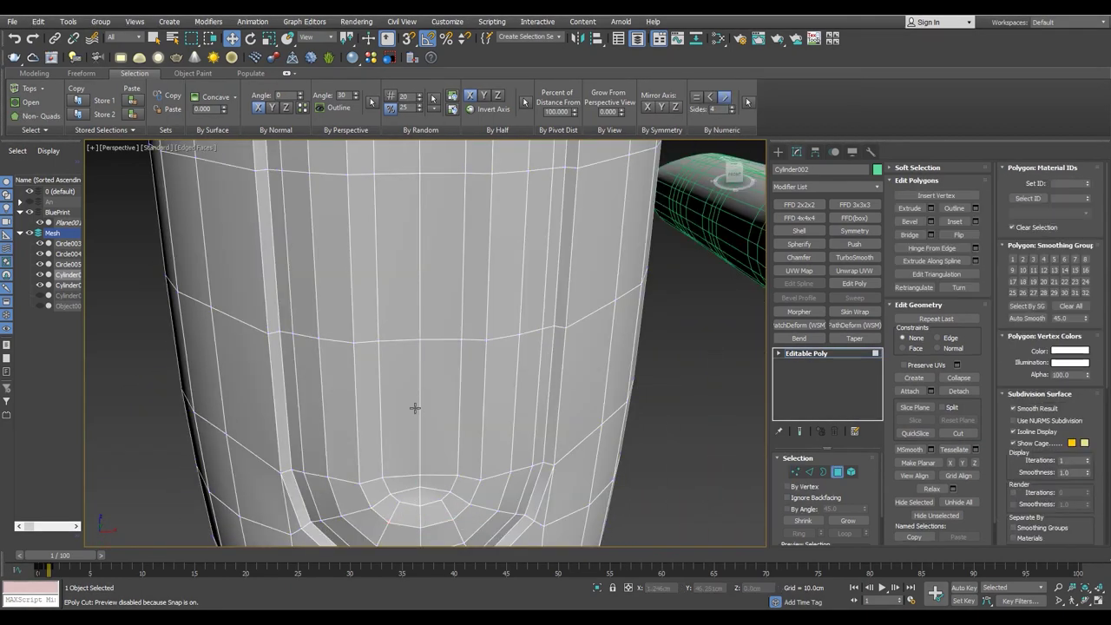
left_click(1035, 318)
key("F4")
scroll(367, 330, "down", 5)
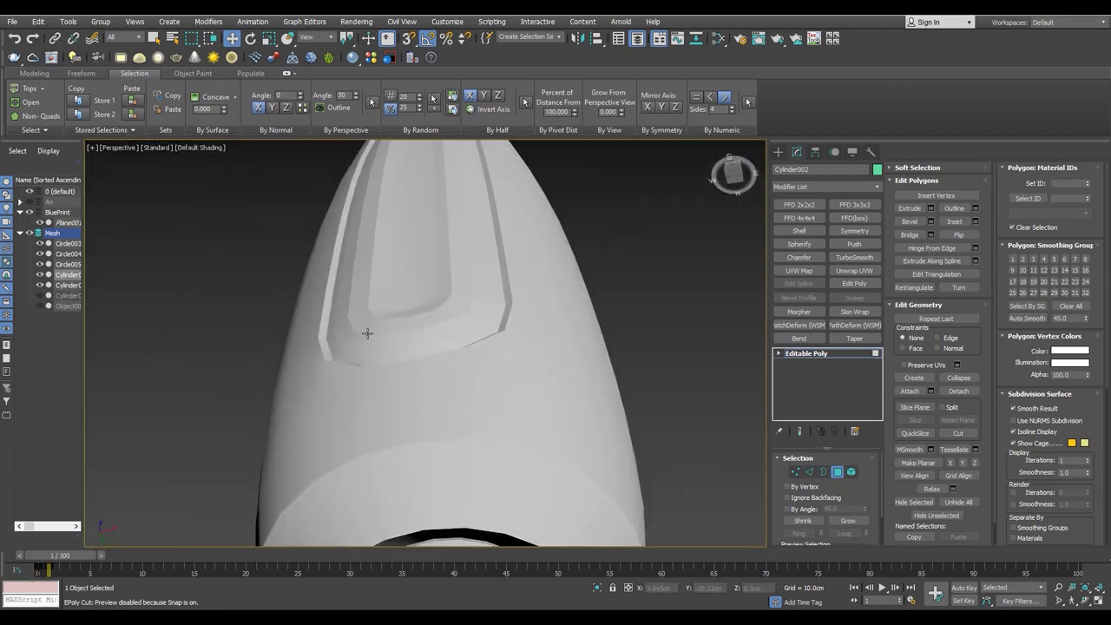
mouse_move(367, 330)
middle_mouse_down("alt")
mouse_move(365, 437)
mouse_move(313, 295)
middle_mouse_up("alt")
- Select Cylinder003 with mesh edges shown on the shaded surface
scroll(308, 287, "down", 6)
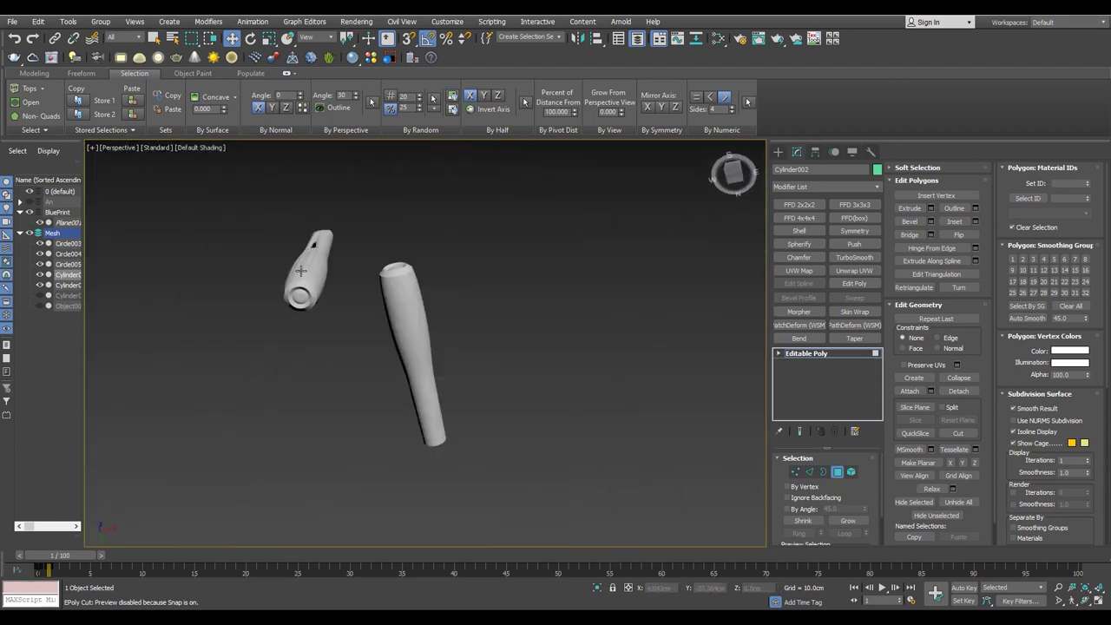
scroll(272, 429, "up", 5)
scroll(287, 365, "up", 3)
left_click(371, 278)
key("F4")
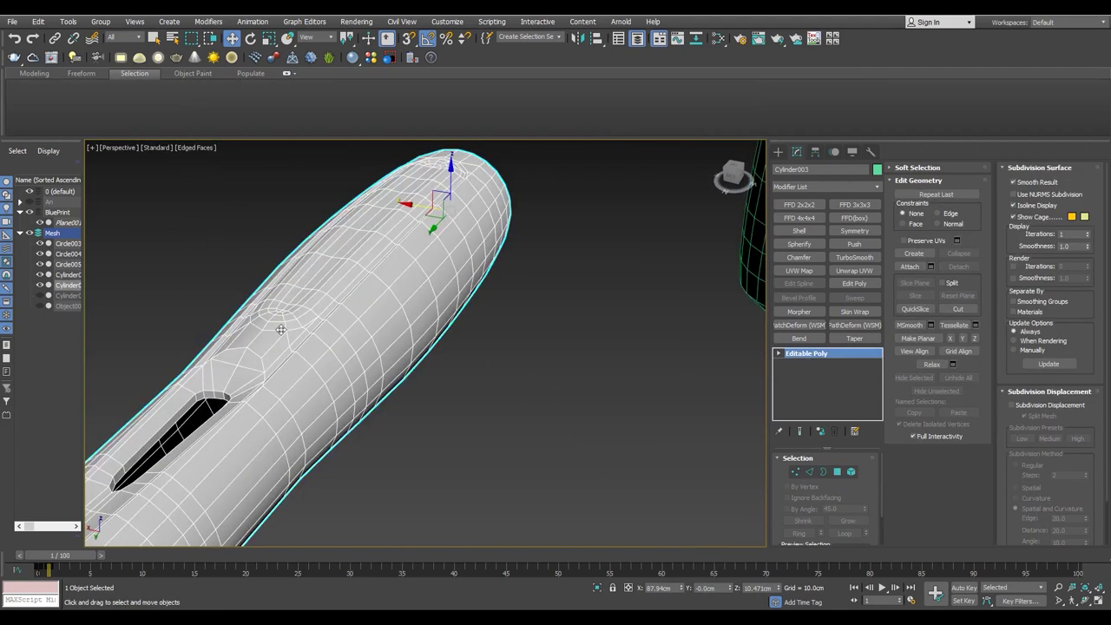
- Enter Polygon mode and maximize the front viewport
scroll(371, 278, "up", 3)
key("4")
scroll(371, 277, "down", 3)
scroll(290, 292, "down", 2)
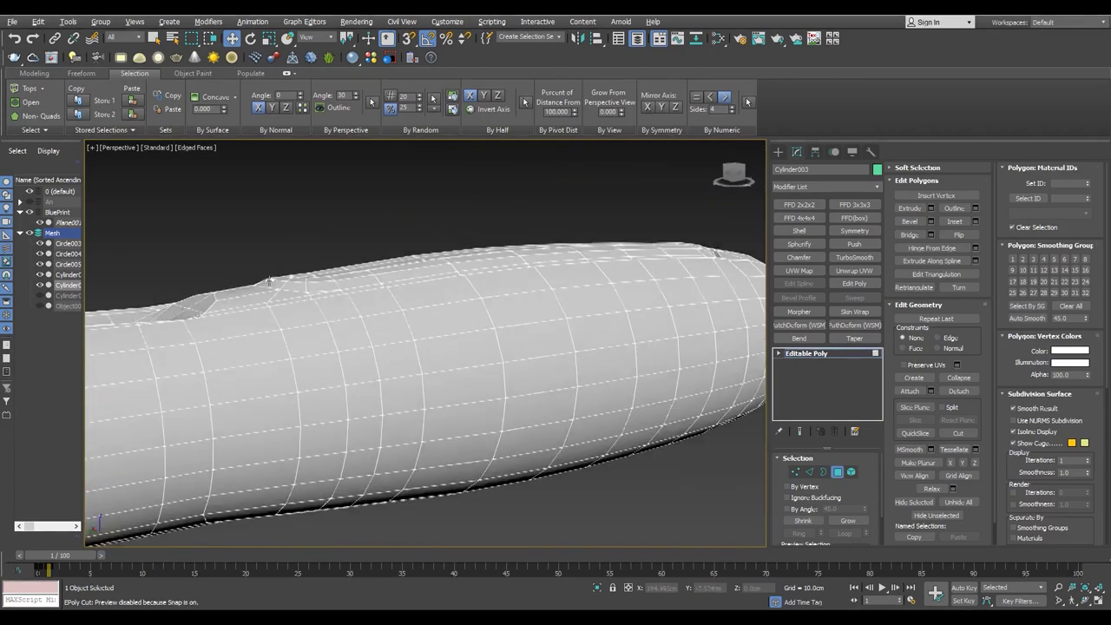
key("alt+w")
right_click(318, 280)
key("alt+w")
scroll(338, 307, "down", 3)
scroll(330, 356, "up", 6)
scroll(582, 308, "up", 2)
- Select Cylinder002 in Polygon mode and return to the full-size perspective view
left_click(808, 353)
left_click(522, 315)
key("4")
scroll(539, 304, "down", 1)
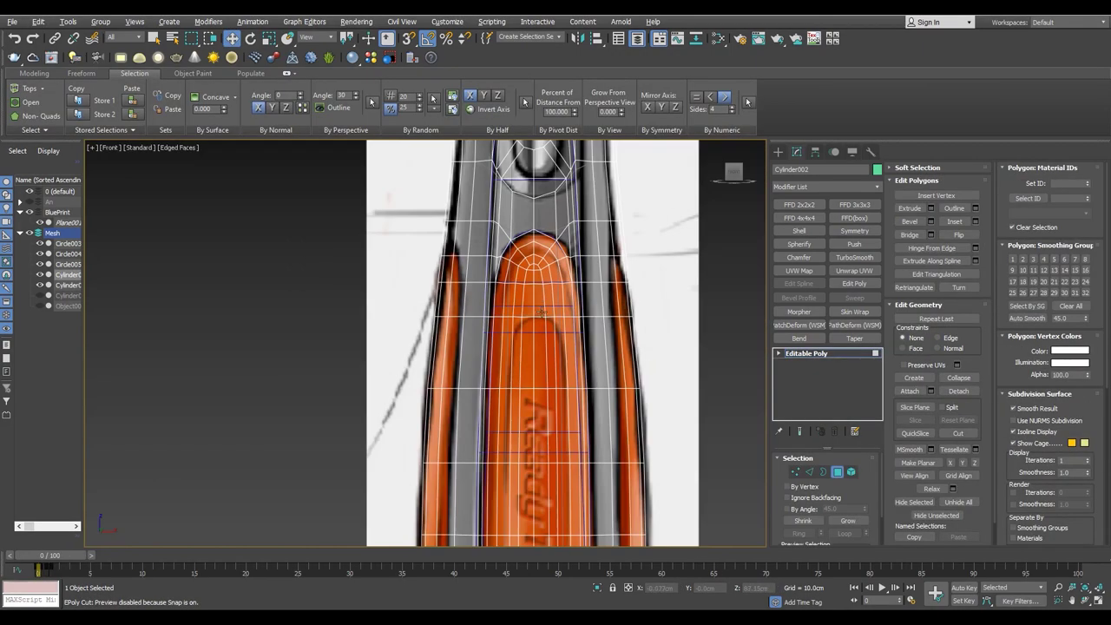
scroll(538, 302, "up", 3)
key("alt+w")
key("alt+w")
mouse_move(417, 348)
middle_mouse_down("alt")
mouse_move(486, 312)
mouse_move(502, 275)
middle_mouse_up("alt")
scroll(501, 276, "down", 5)
- Select the handle cylinder with edged faces shown and pick the six polygons to separate
left_click(312, 379)
key("F4")
scroll(390, 322, "up", 6)
mouse_move(389, 322)
middle_mouse_down("alt")
mouse_move(422, 409)
mouse_move(421, 313)
mouse_move(408, 306)
middle_mouse_up("alt")
left_click(415, 322)
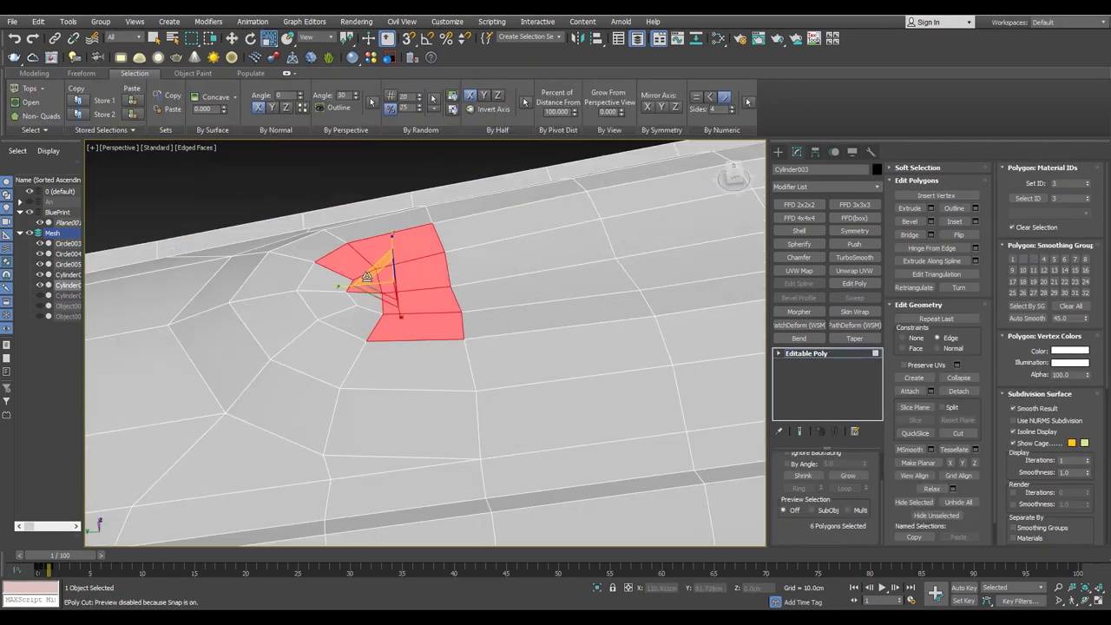
- Detach the six polygons as Object003 and select the new piece
left_click(593, 315)
left_click(382, 291)
key("w")
middle_click_drag(382, 291, 342, 329, "alt")
key("alt+w")
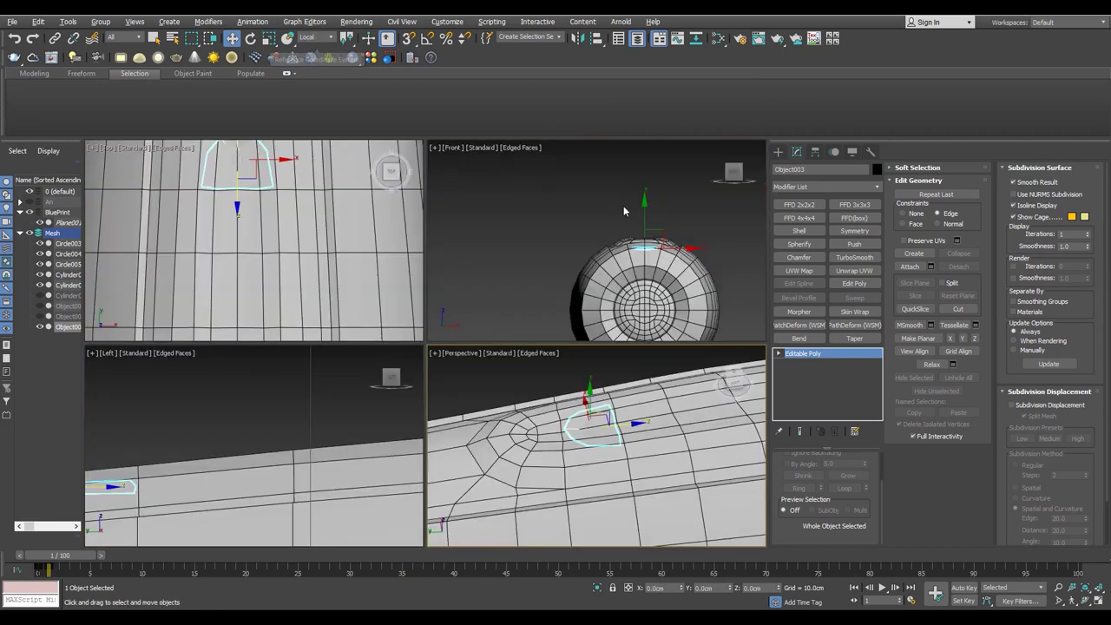
- Scale the cap piece's edges to fit the handle
key("alt+w")
scroll(422, 330, "down", 3)
middle_click_drag(411, 334, 411, 235)
key("p")
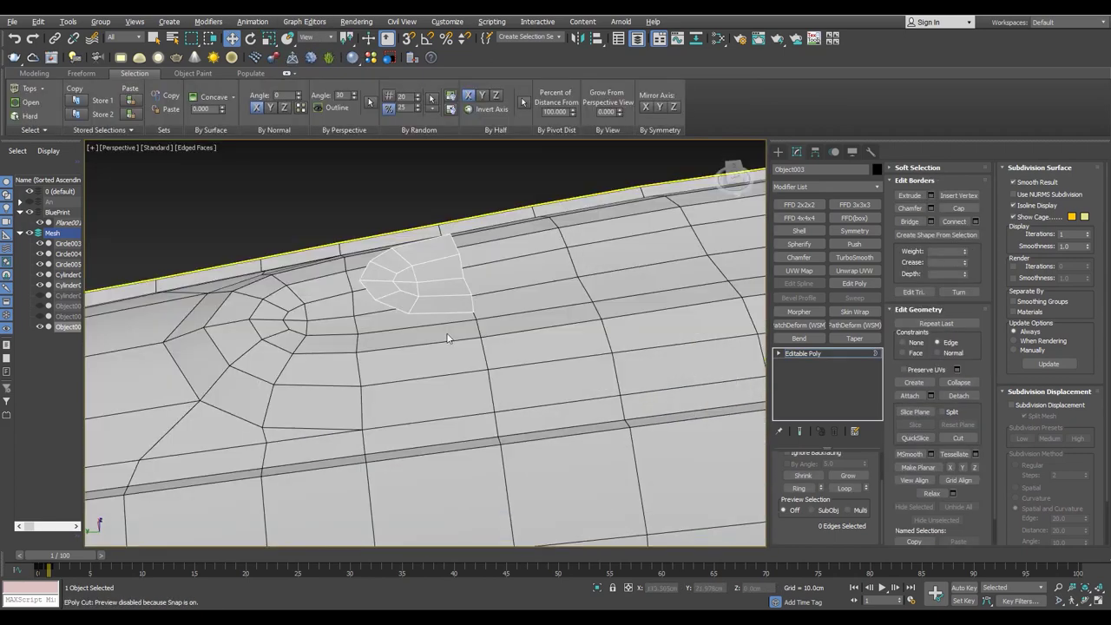
key("2")
key("r")
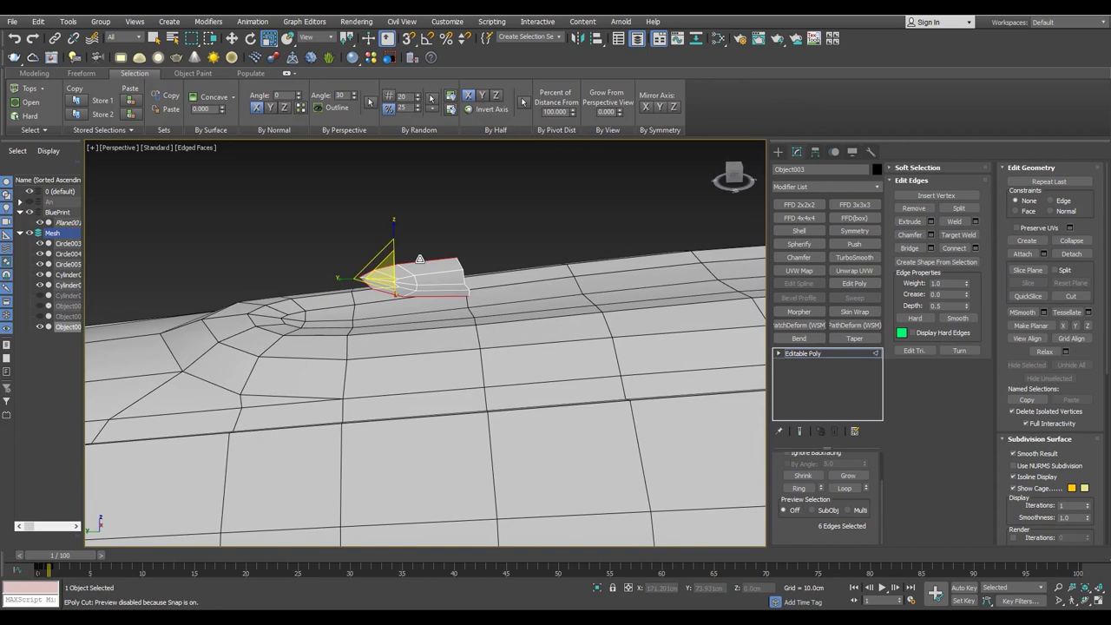
left_click(814, 351)
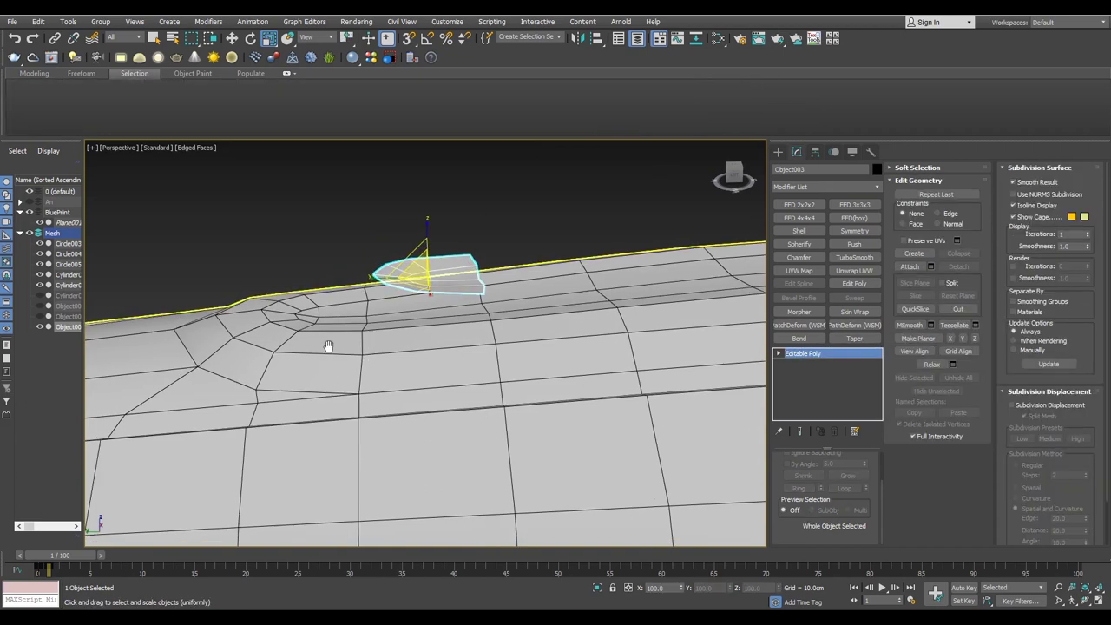
- Rotate the cap piece in the wireframe Left view so it tilts onto the handle
key("alt+w")
key("alt+w")
key("w")
scroll(427, 220, "up", 2)
key("F3")
key("F3")
middle_click_drag(425, 247, 425, 322)
key("F3")
key("e")
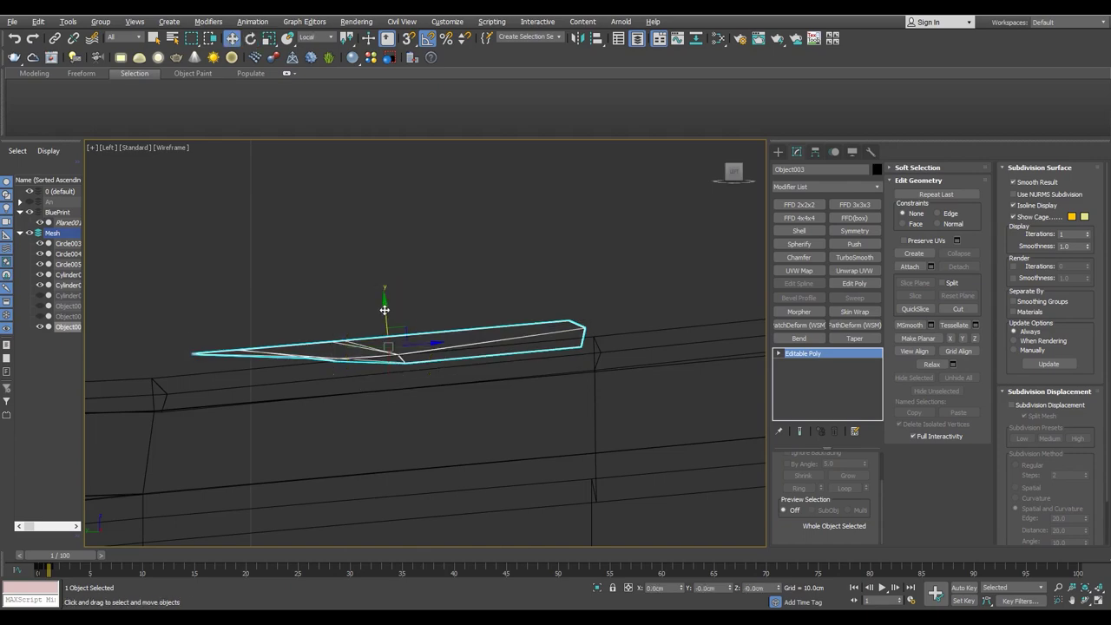
key("alt+w")
key("alt+w")
- In the top view, reselect the handle mesh and then the cap piece
left_click(409, 355)
key("4")
key("alt+c")
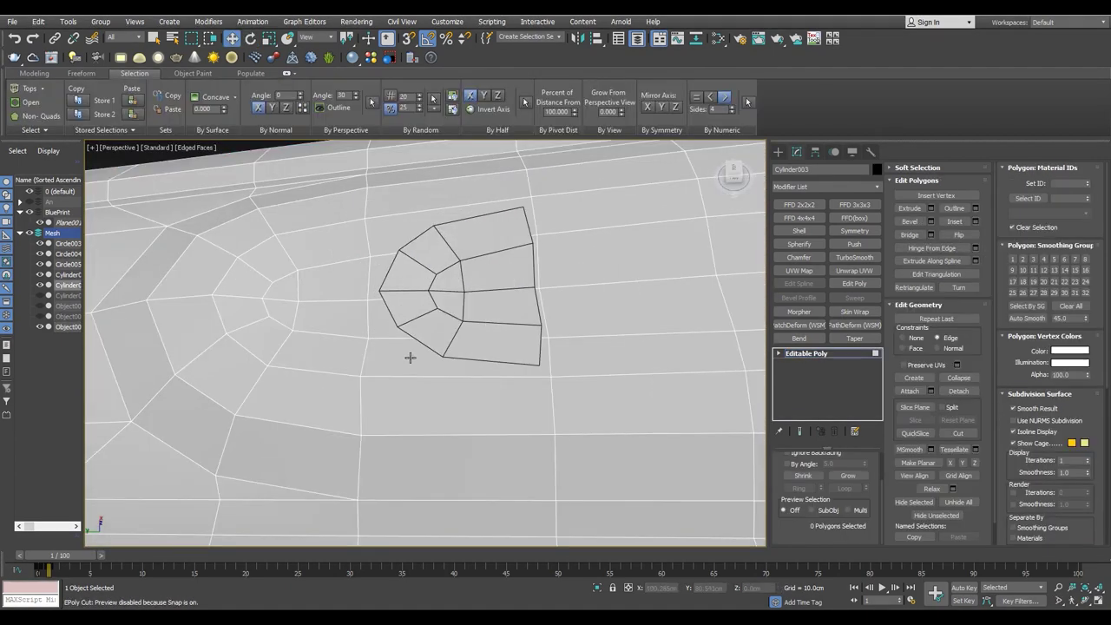
middle_click_drag(398, 331, 422, 376, "alt")
key("t")
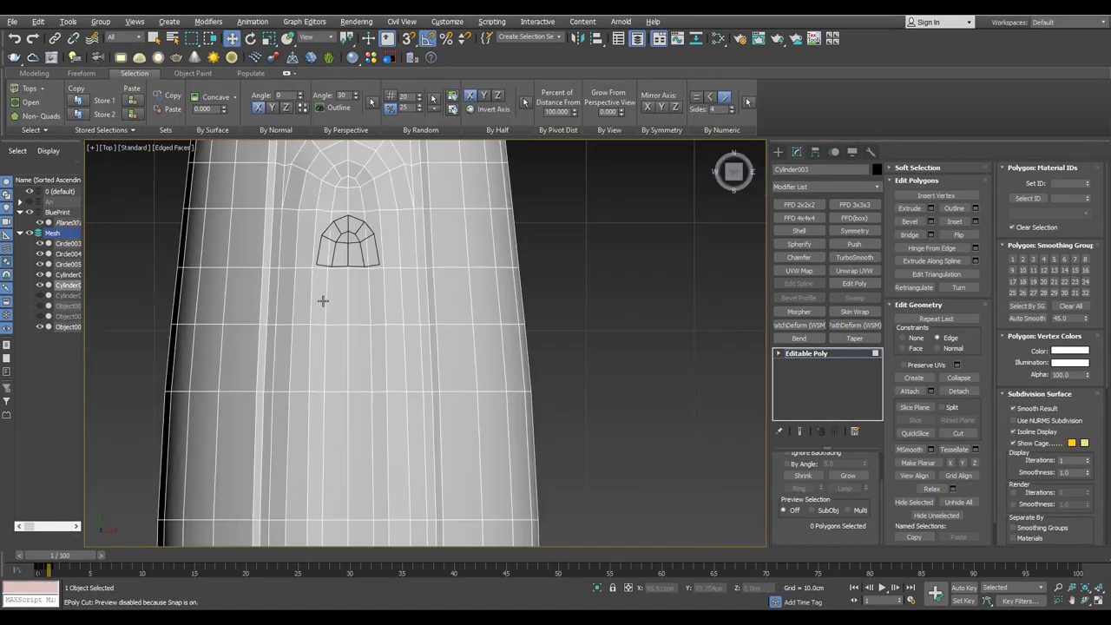
scroll(367, 318, "up", 2)
left_click(367, 327)
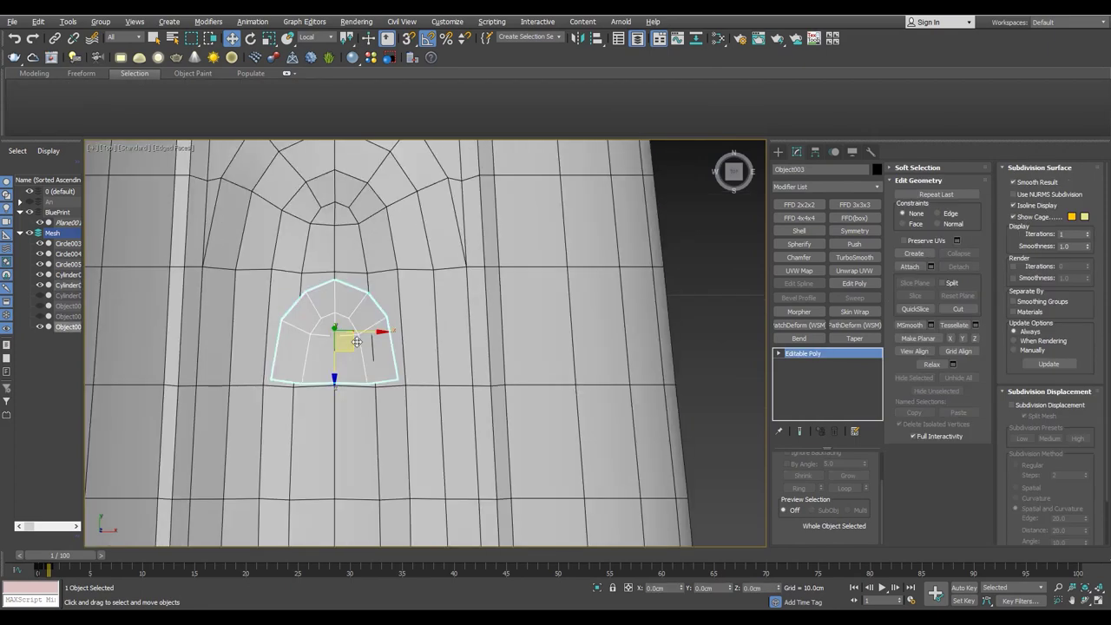
scroll(379, 379, "up", 3)
left_click(382, 375)
scroll(389, 365, "down", 2)
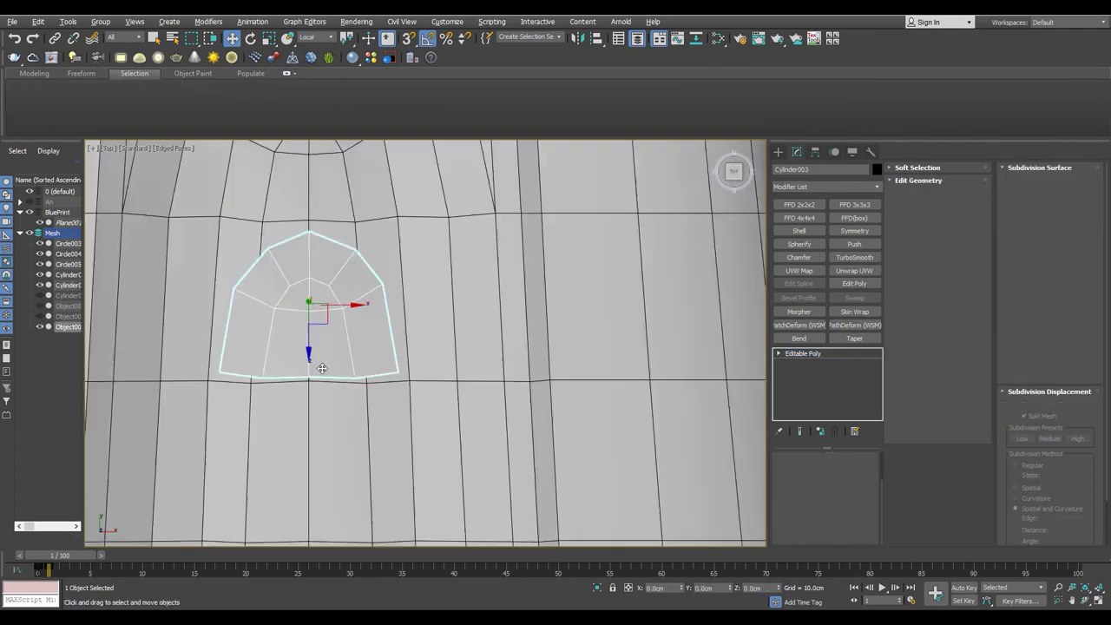
scroll(319, 368, "up", 2)
left_click(308, 282)
- Move the cap's bottom row of vertices into a straight line along the handle edge
key("1")
left_click(431, 379)
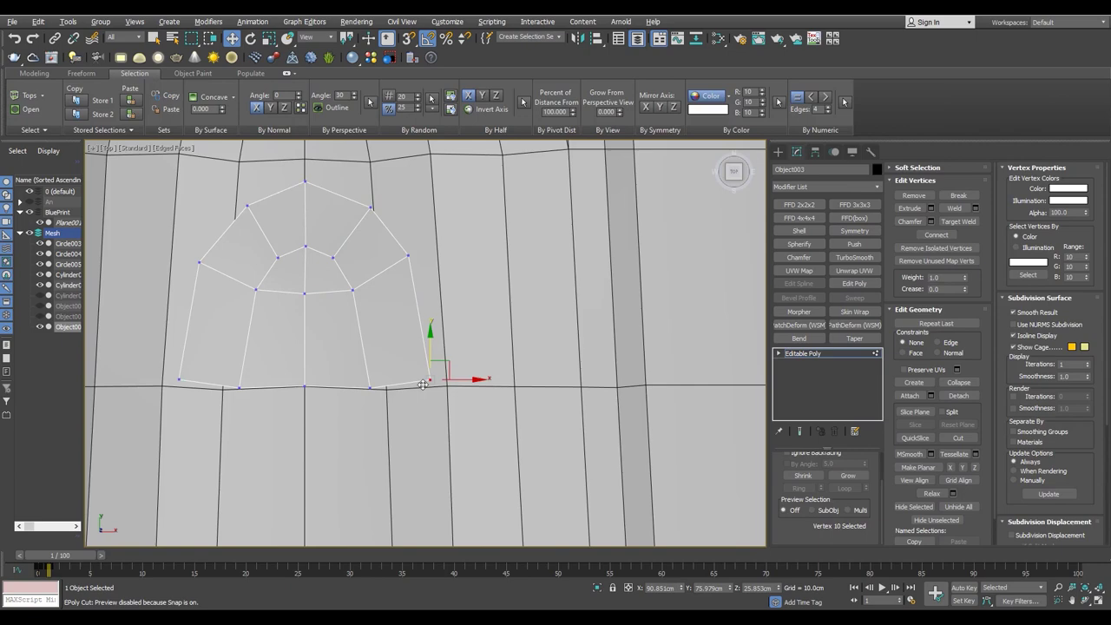
key("w")
middle_click_drag(200, 380, 248, 361)
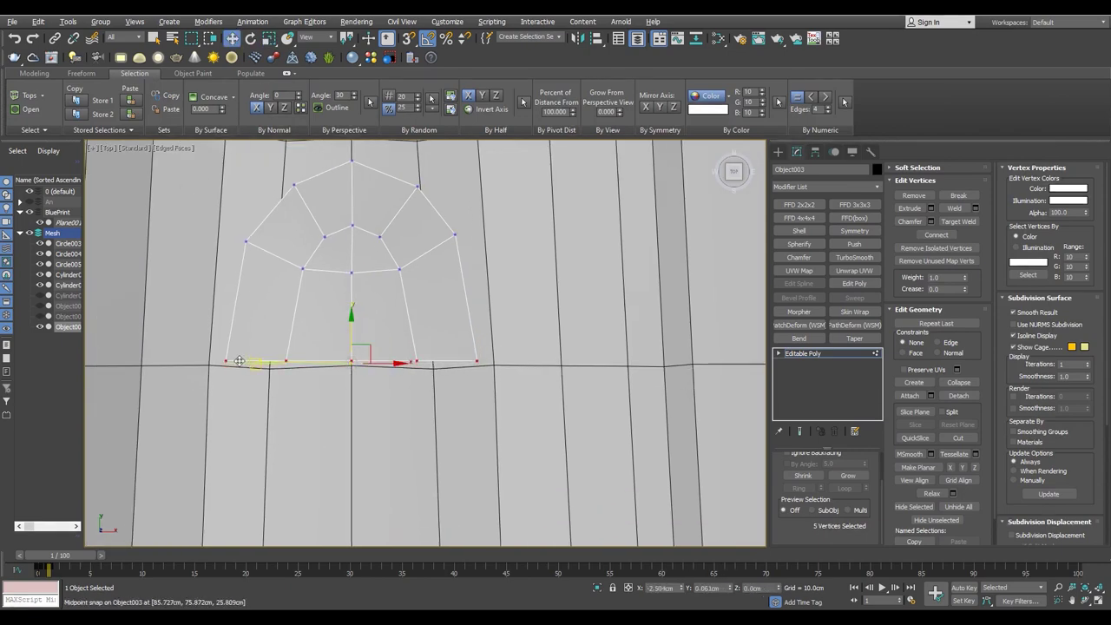
scroll(343, 403, "down", 2)
left_click(437, 265)
- Grow the selection to 14 arch polygons and detach them with Detach As Clone off
key("4")
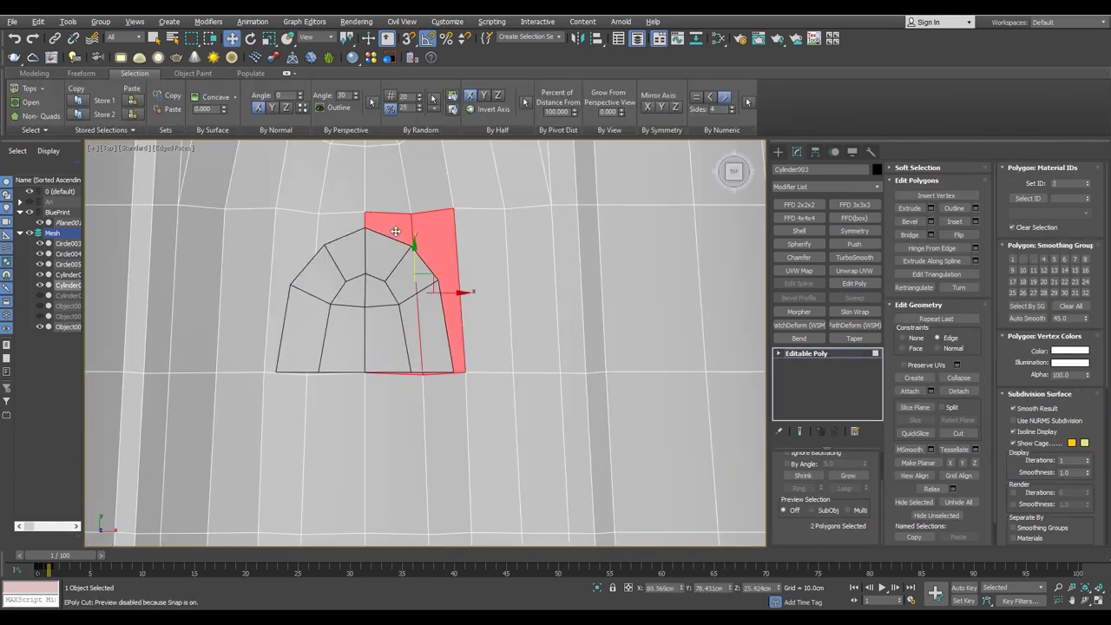
middle_click_drag(345, 185, 335, 318)
left_click(392, 260, "ctrl")
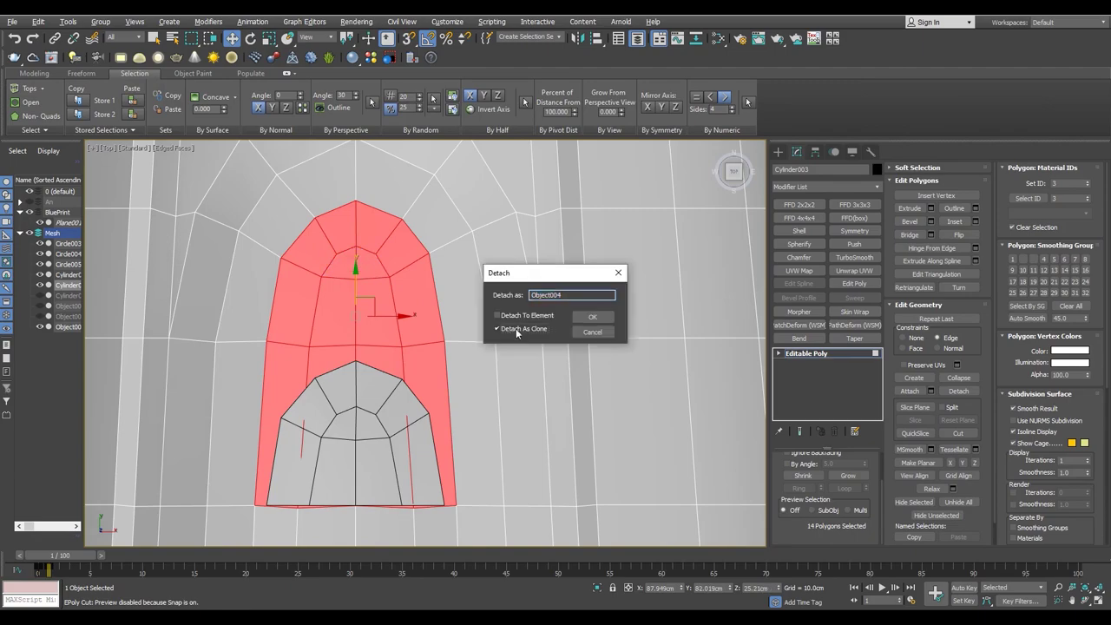
left_click(593, 315)
left_click(39, 343)
left_click(68, 326)
- Orbit in perspective to inspect the hole and select the piece's cap polygon
key("p")
middle_click_drag(453, 353, 607, 364, "alt")
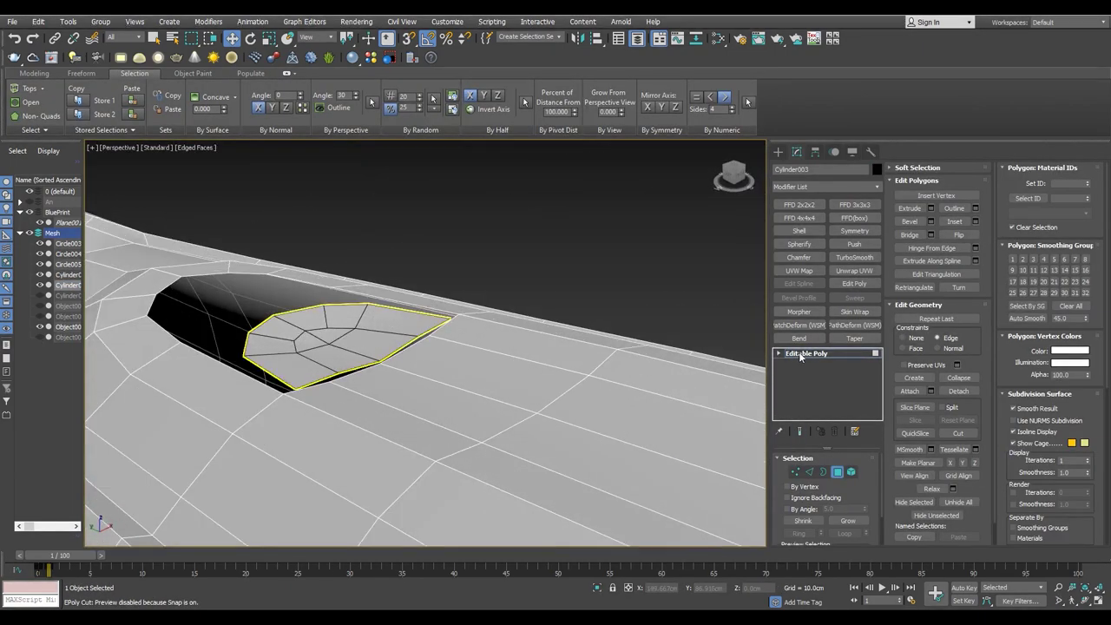
left_click(800, 354)
scroll(378, 338, "up", 3)
key("4")
left_click(408, 347)
- Target Weld a rim vertex onto its neighbour beside the cap
mouse_move(408, 347)
middle_mouse_down("alt")
mouse_move(328, 377)
mouse_move(408, 347)
mouse_move(231, 326)
middle_mouse_up("alt")
key("1")
key("ctrl+w")
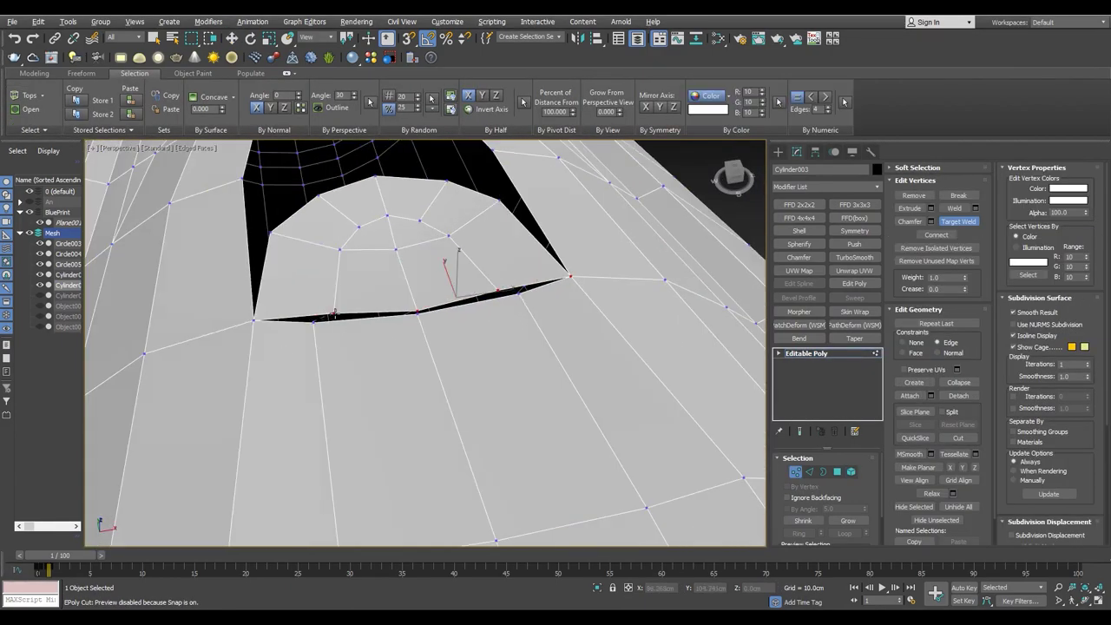
middle_click_drag(335, 312, 328, 308, "alt")
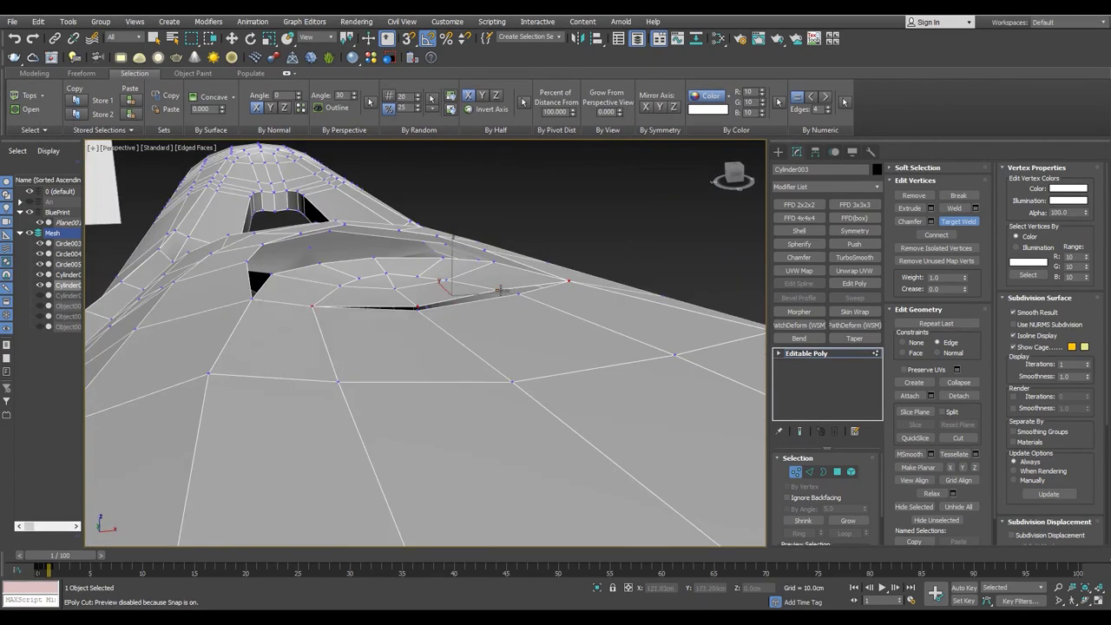
left_click(500, 289)
middle_click_drag(500, 289, 422, 285, "alt")
key("w")
scroll(473, 288, "up", 3)
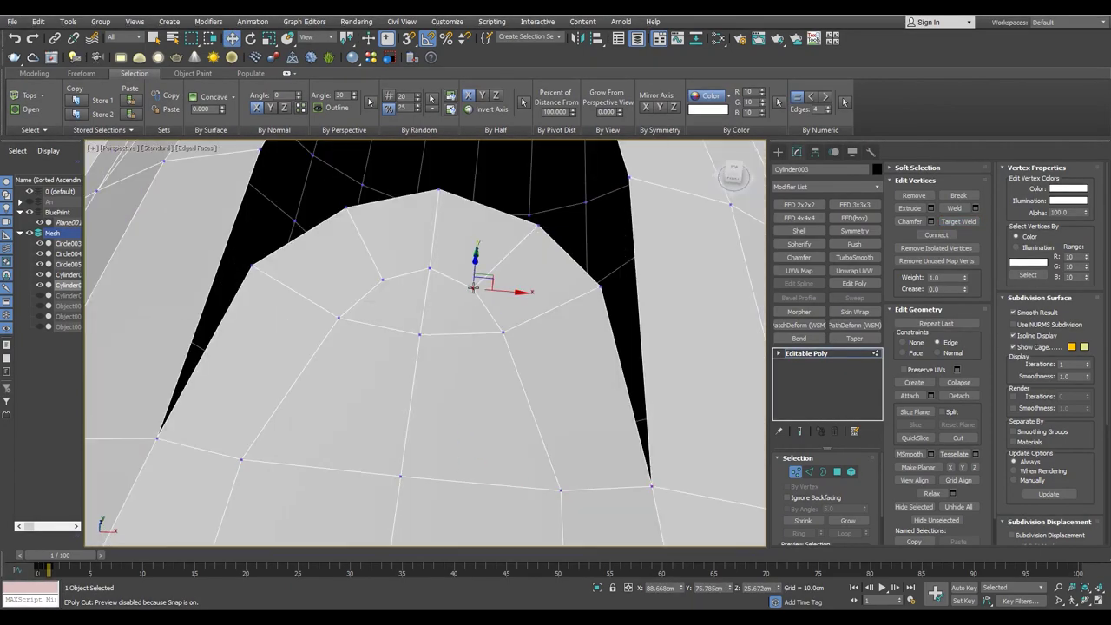
- Check the welded rim in the maximized wireframe top view
key("t")
key("alt+w")
key("F3")
key("alt+w")
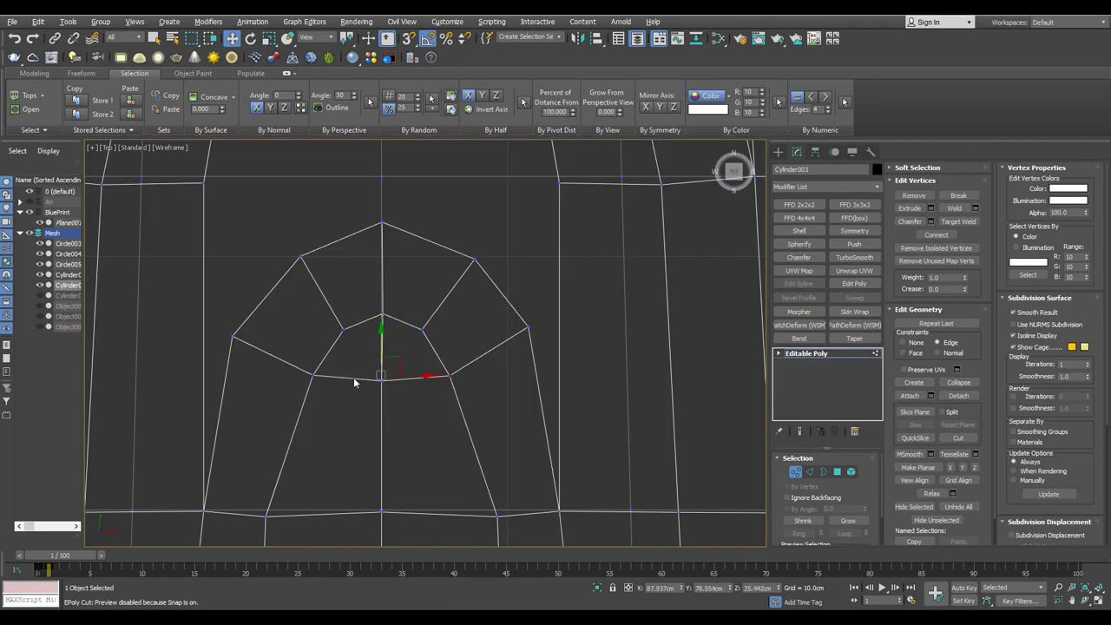
key("F3")
key("F3")
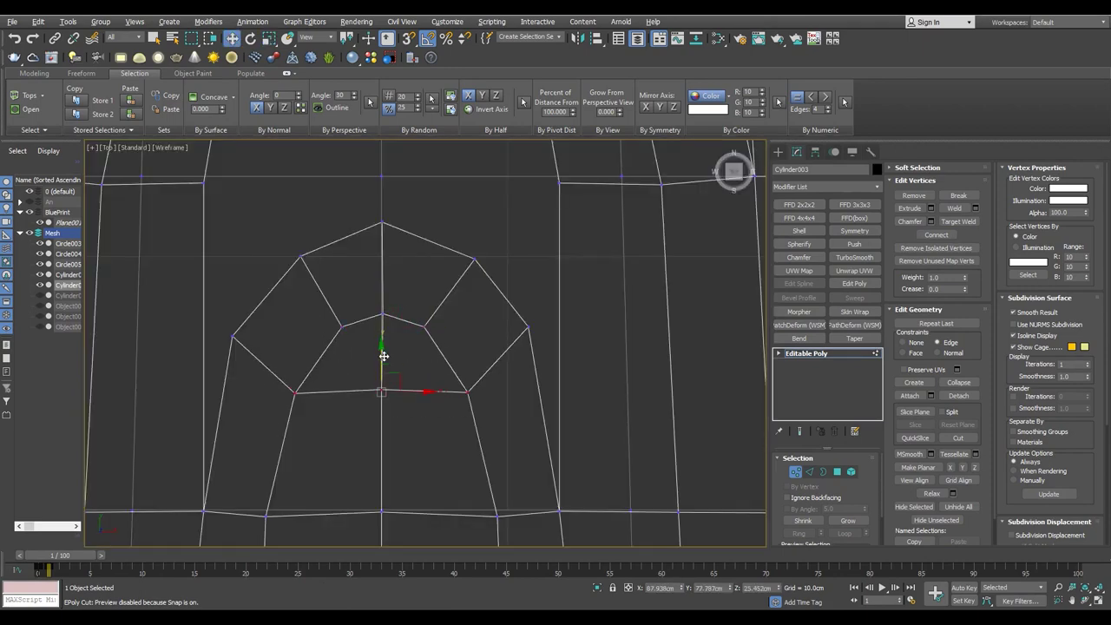
key("alt+w")
key("alt+w")
- Select the hole's rim edges and Bridge them across the gap
key("2")
left_click(291, 442)
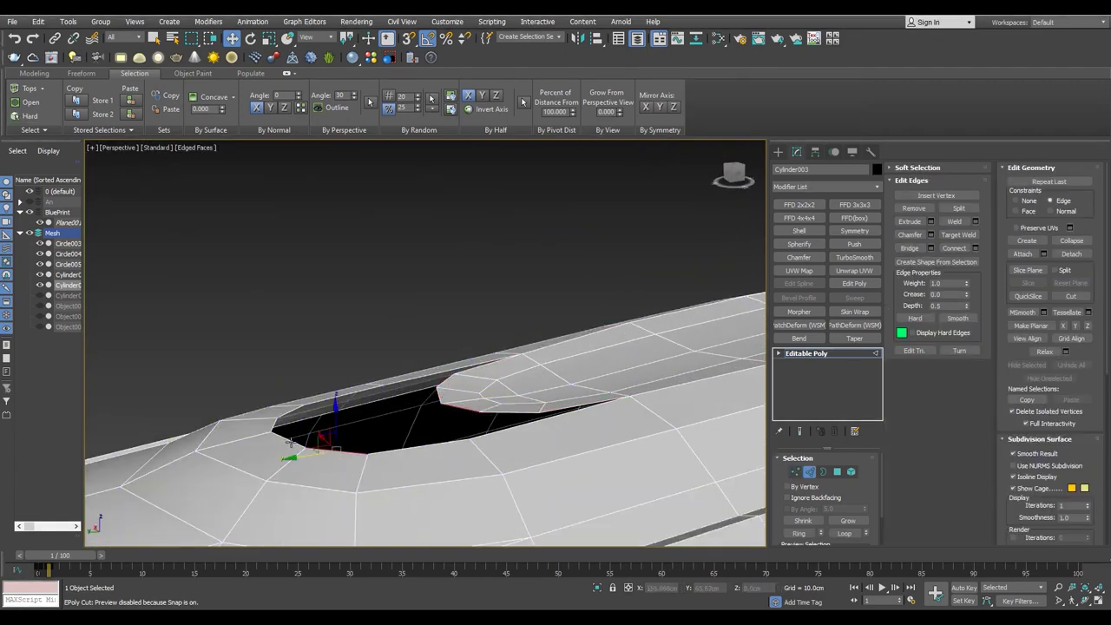
middle_click_drag(447, 397, 351, 452, "alt")
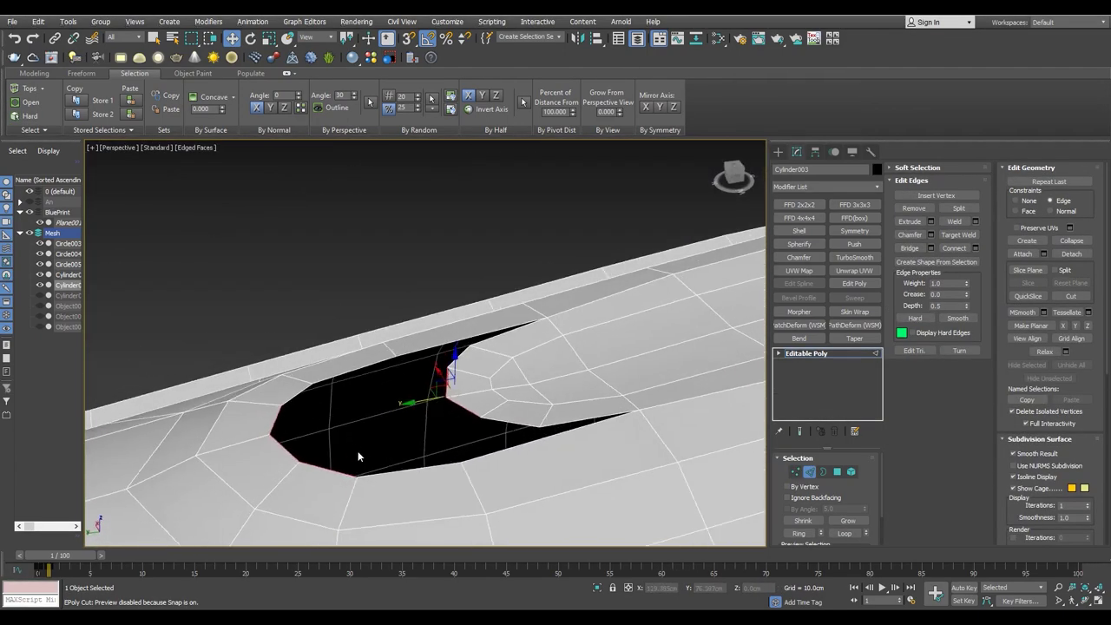
left_click(910, 248)
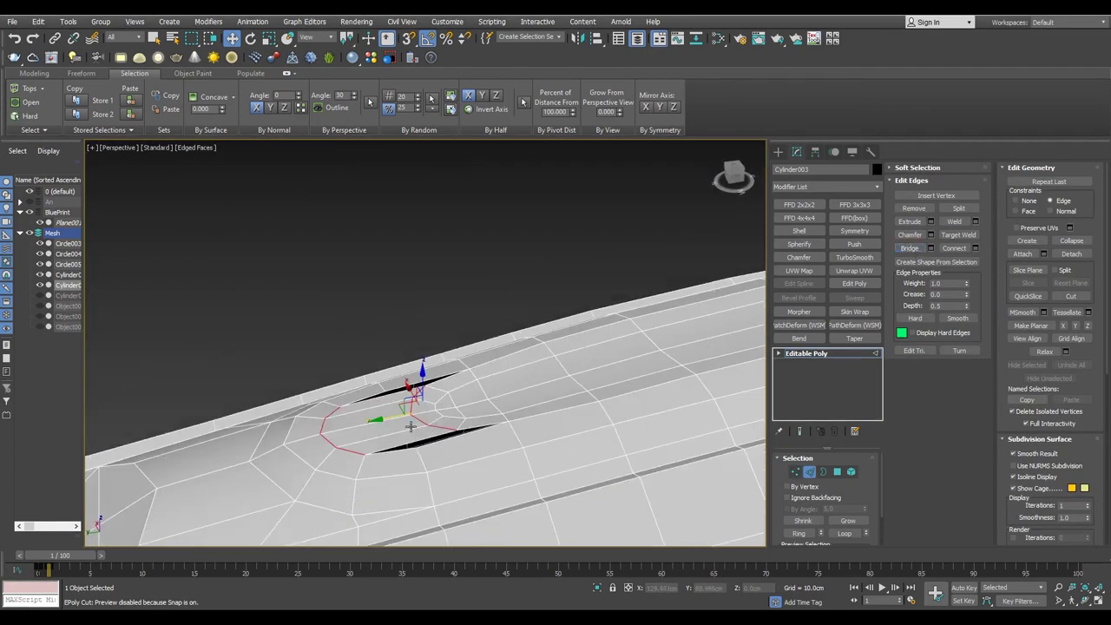
middle_click_drag(416, 399, 448, 365, "alt")
- Select the two remaining open borders and return to the shaded top view
key("3")
left_click(448, 367)
left_click(416, 247)
key("1")
key("alt+w")
key("alt+w")
key("F3")
scroll(348, 344, "up", 2)
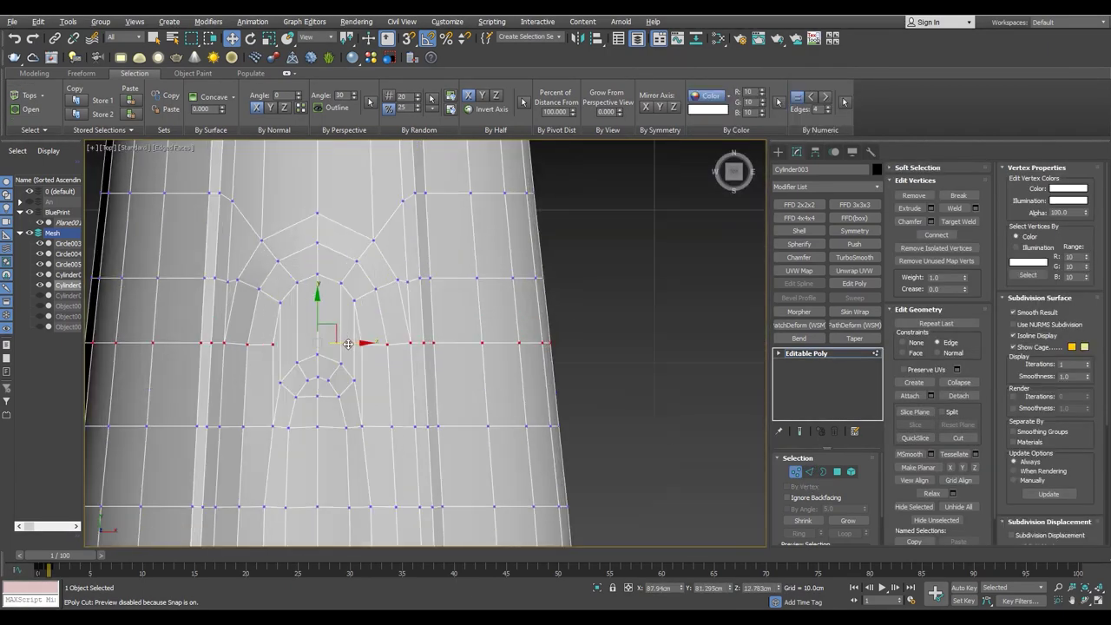
- Connect the vertical edges above the cap with a new edge
scroll(338, 374, "up", 3)
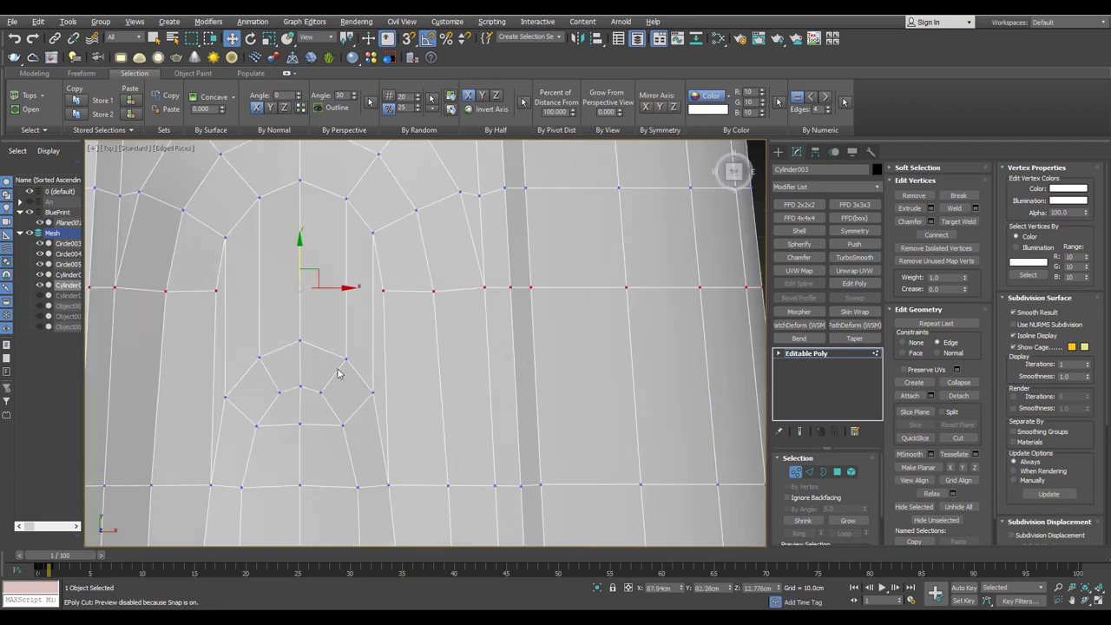
key("w")
key("2")
left_click(371, 299)
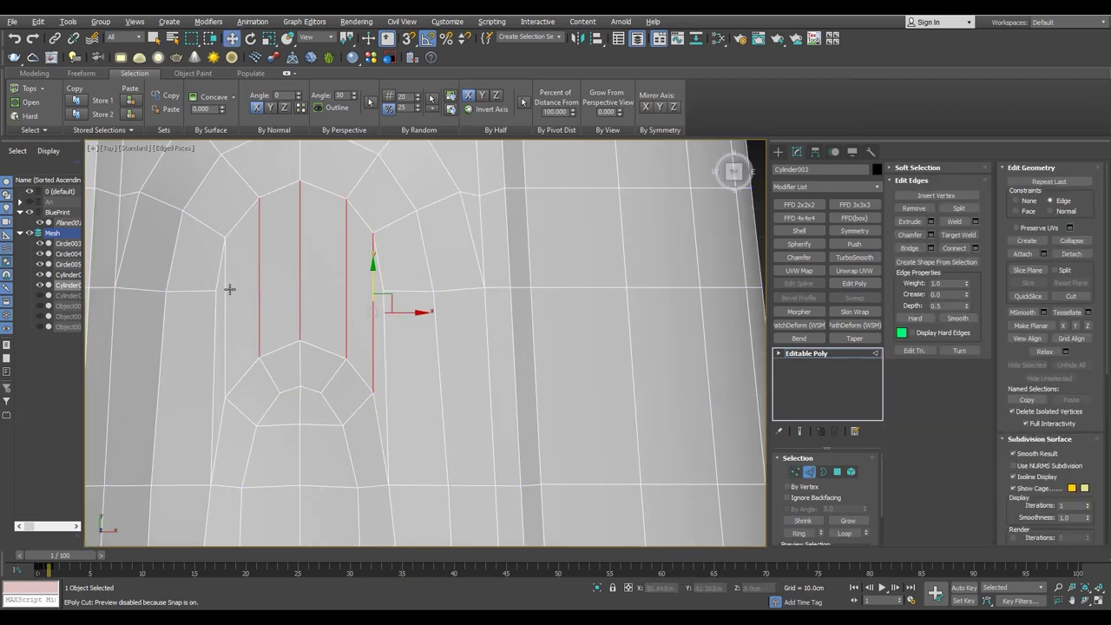
key("ctrl+shift+e")
scroll(288, 290, "up", 2)
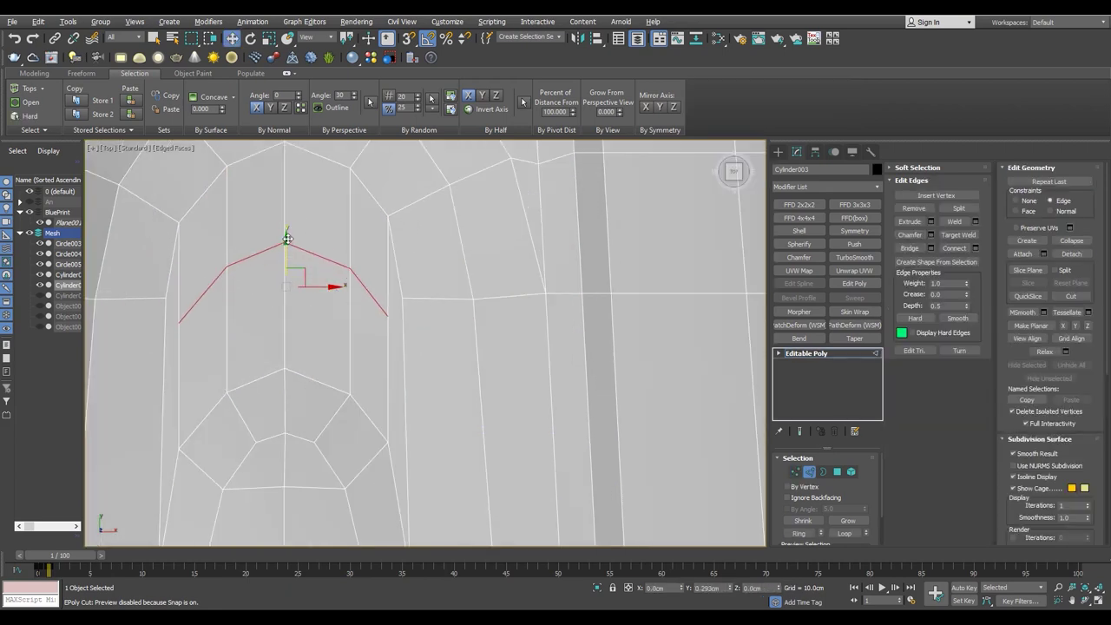
- Select the chevron's peak vertex, an edge loop and a short edge near the cap
key("1")
left_click(389, 293)
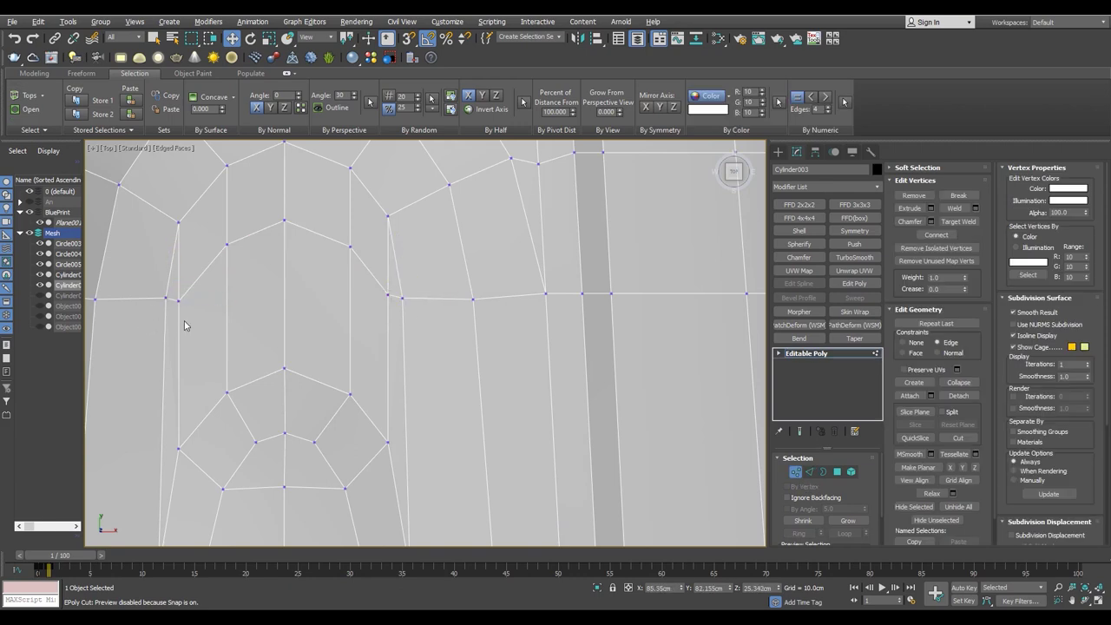
key("2")
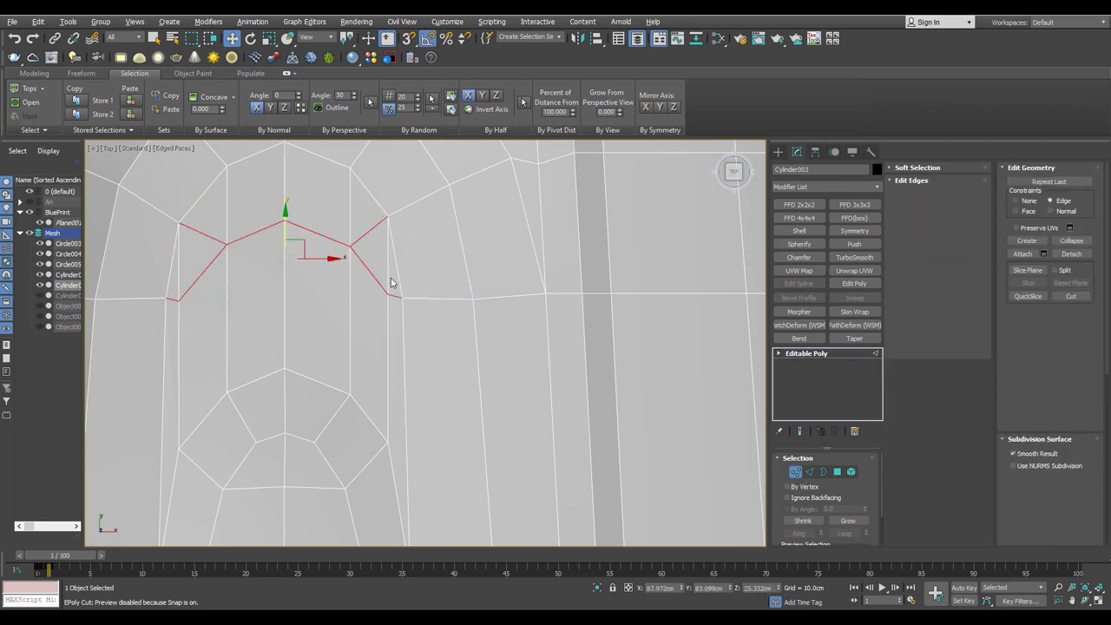
double_click(225, 261)
left_click(388, 261)
scroll(183, 266, "down", 2)
- Cut a new edge from the rim vertex and nudge two cap-patch vertices up and left
key("1")
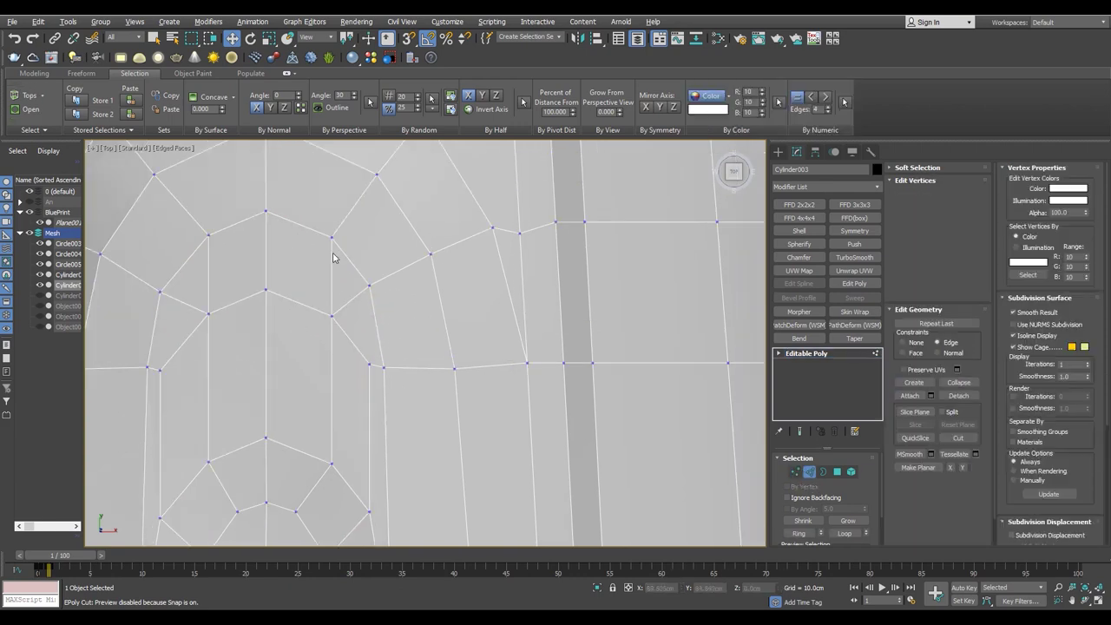
key("alt+c")
left_click(331, 237)
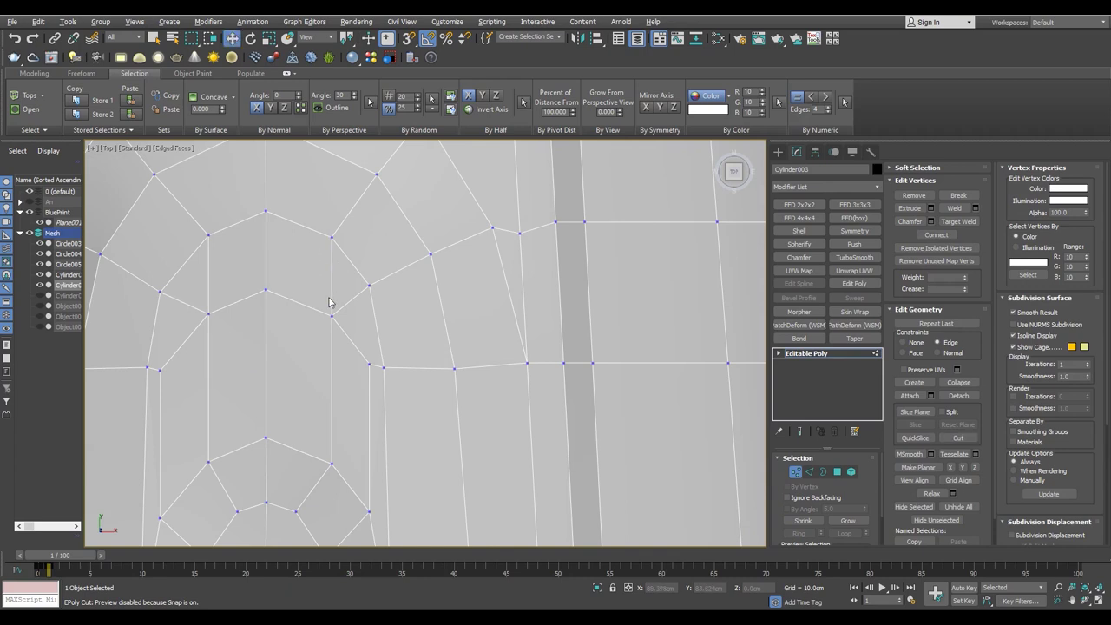
middle_click_drag(329, 302, 320, 282)
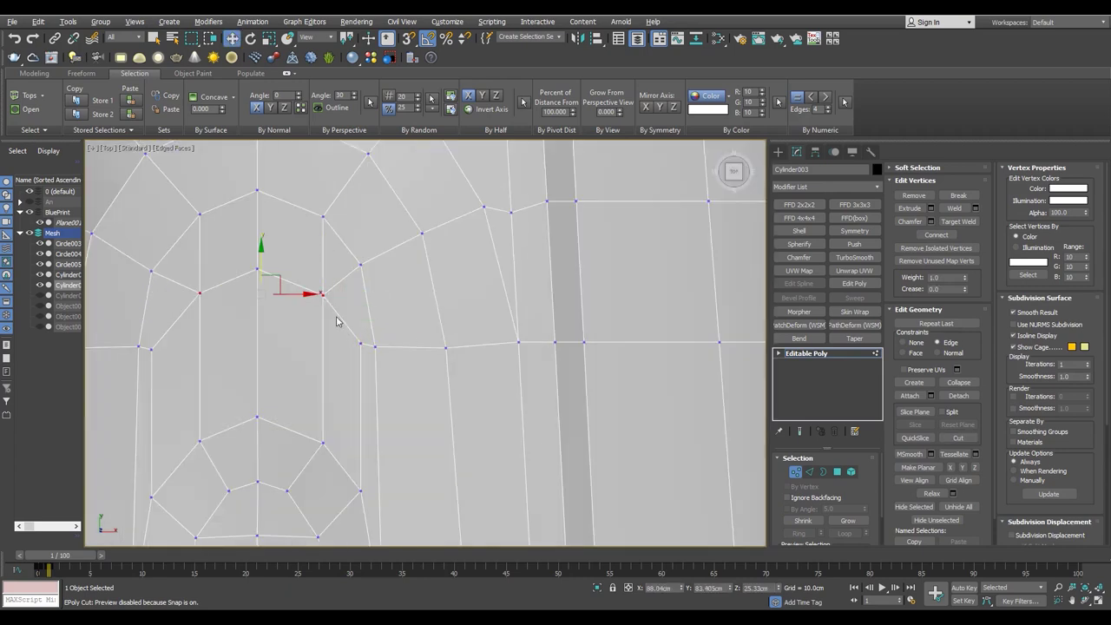
left_click_drag(337, 321, 306, 293)
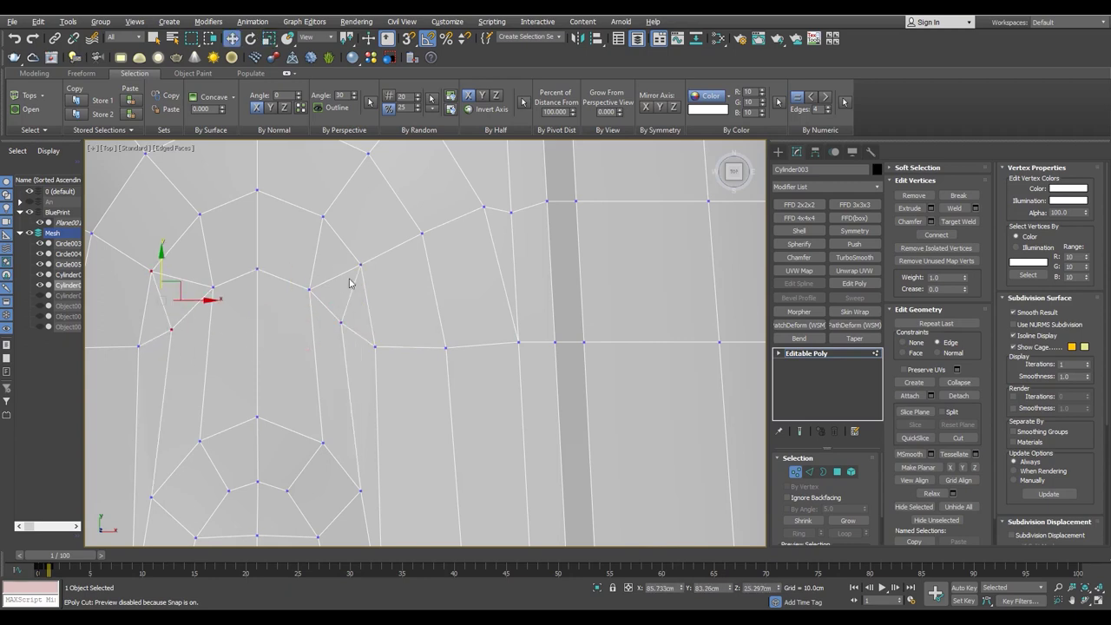
- Region-select the horizontal vertex row below the cap
key("2")
scroll(390, 331, "down", 2)
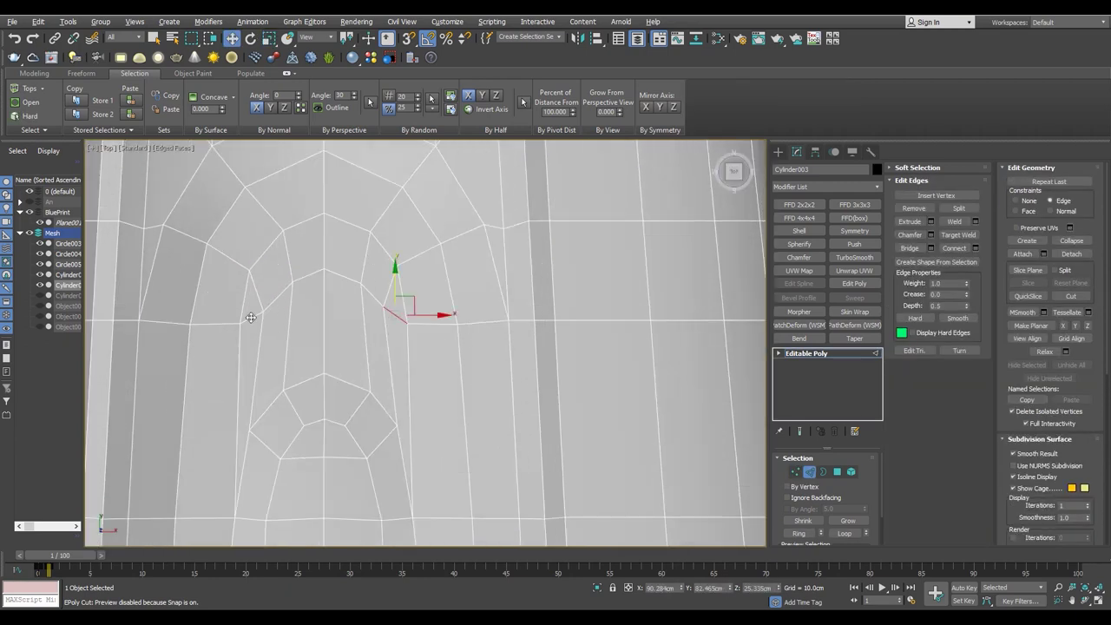
key("1")
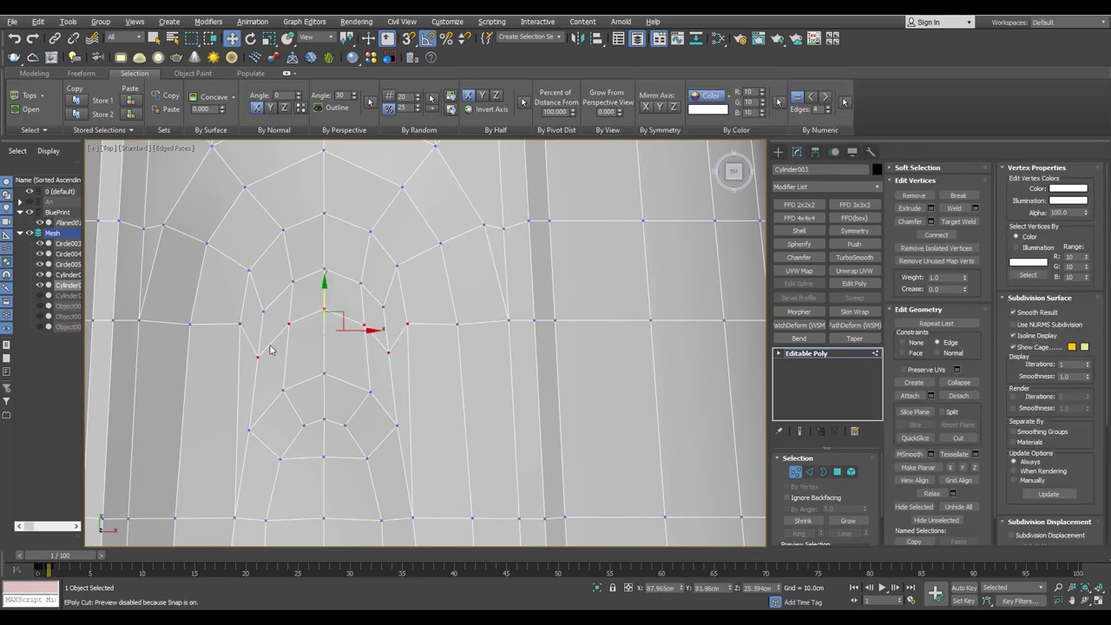
scroll(269, 349, "down", 2)
left_click_drag(422, 298, 265, 367)
scroll(389, 334, "up", 2)
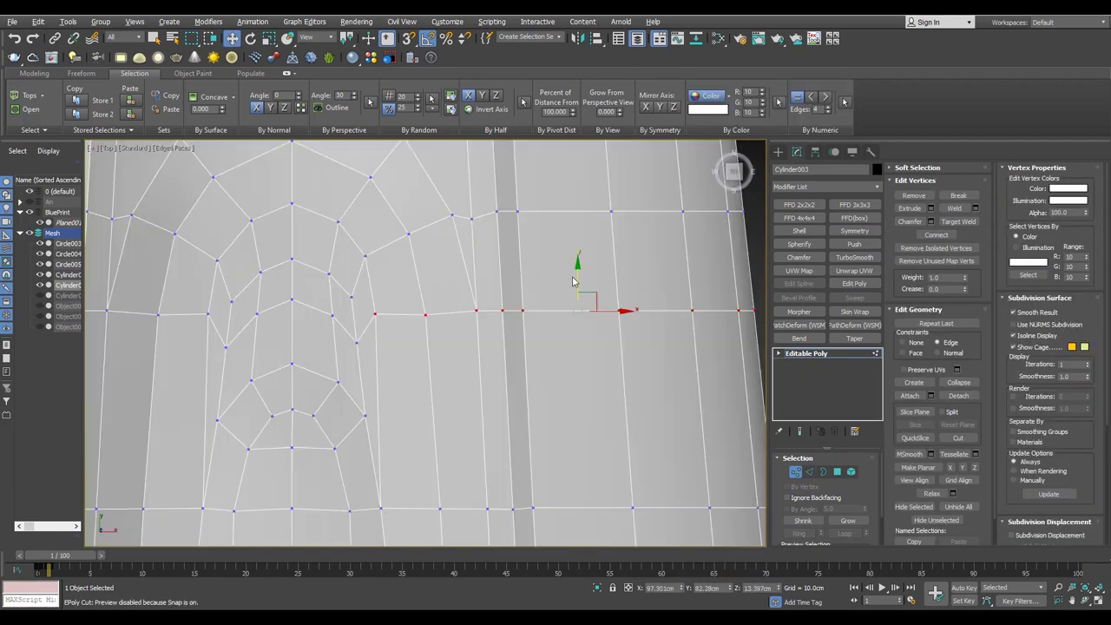
scroll(324, 322, "down", 2)
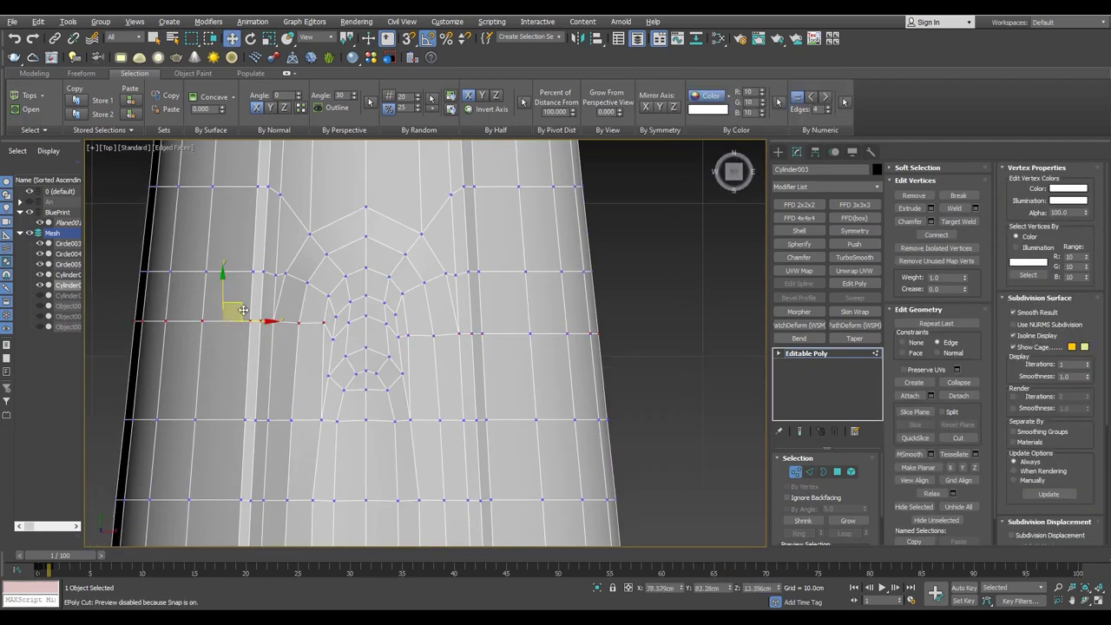
scroll(429, 364, "up", 3)
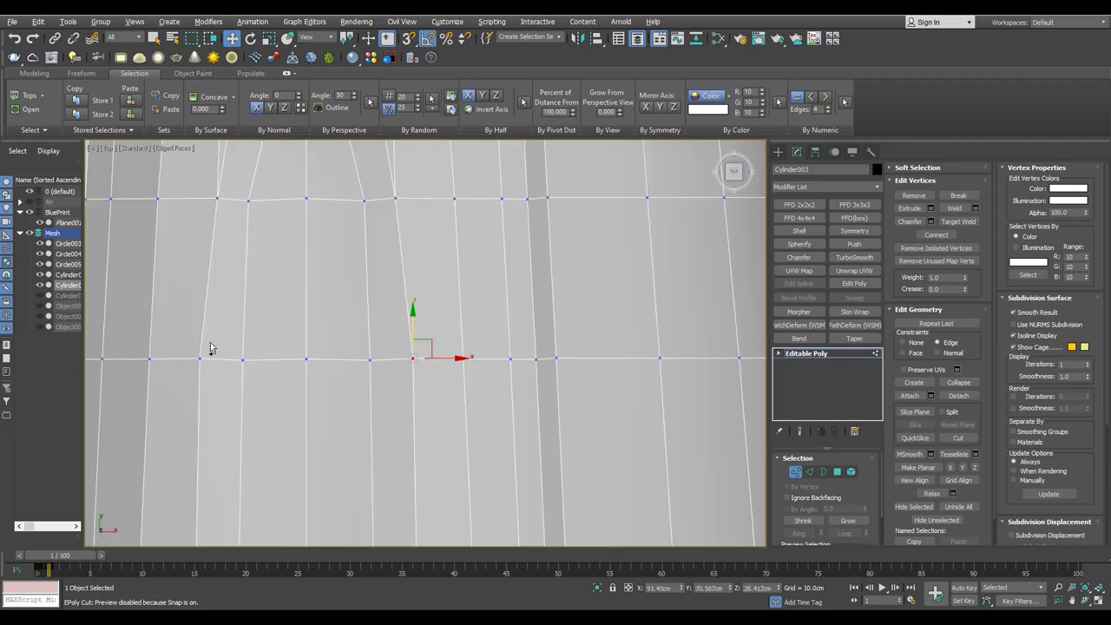
- Scale the vertex row inward to 95% and return to Polygon mode in perspective
left_click_drag(347, 360, 346, 360)
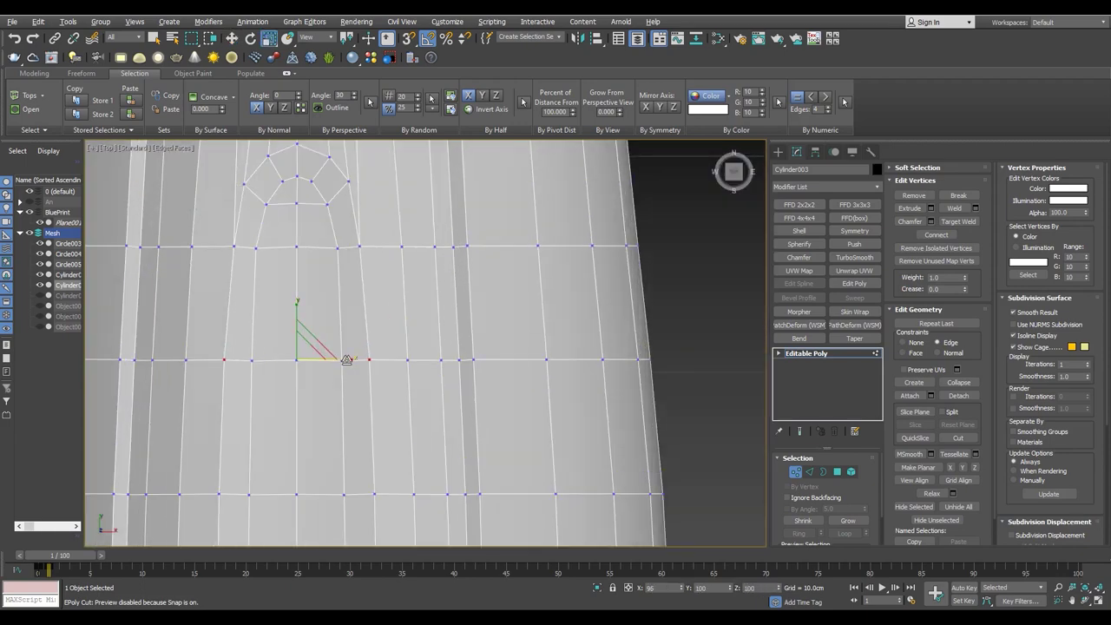
scroll(346, 359, "down", 2)
scroll(367, 357, "down", 1)
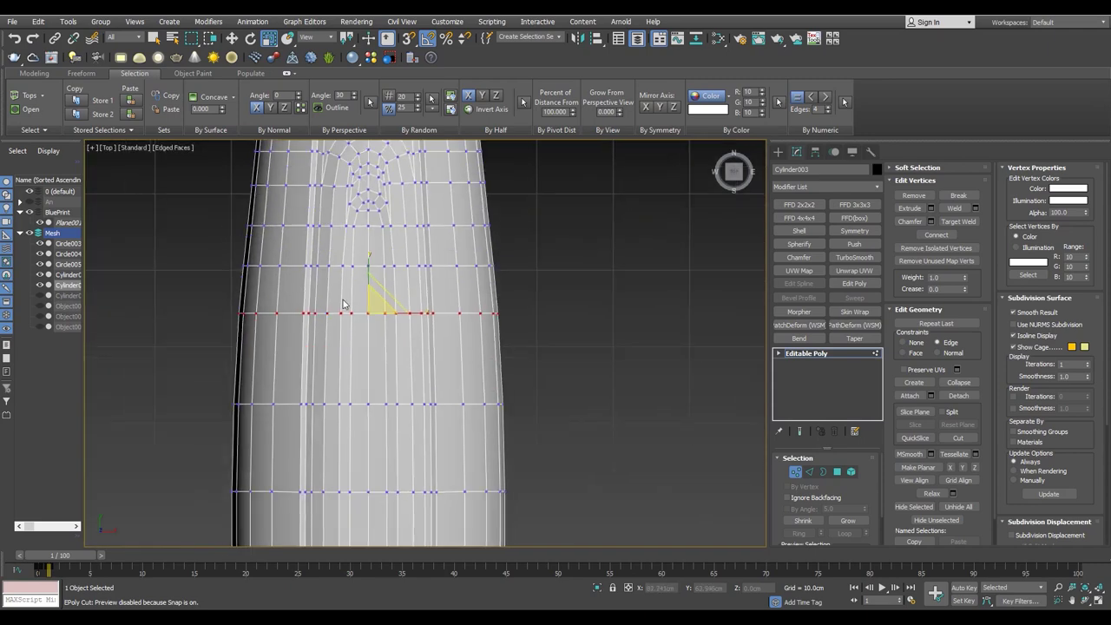
scroll(346, 336, "down", 1)
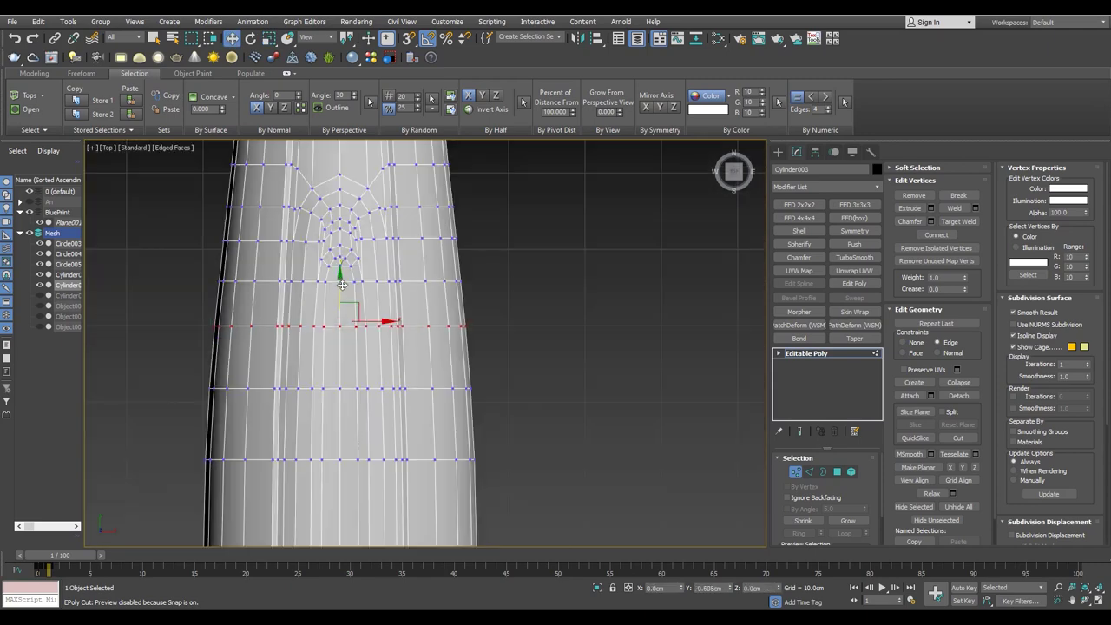
key("alt+w")
key("alt+w")
key("4")
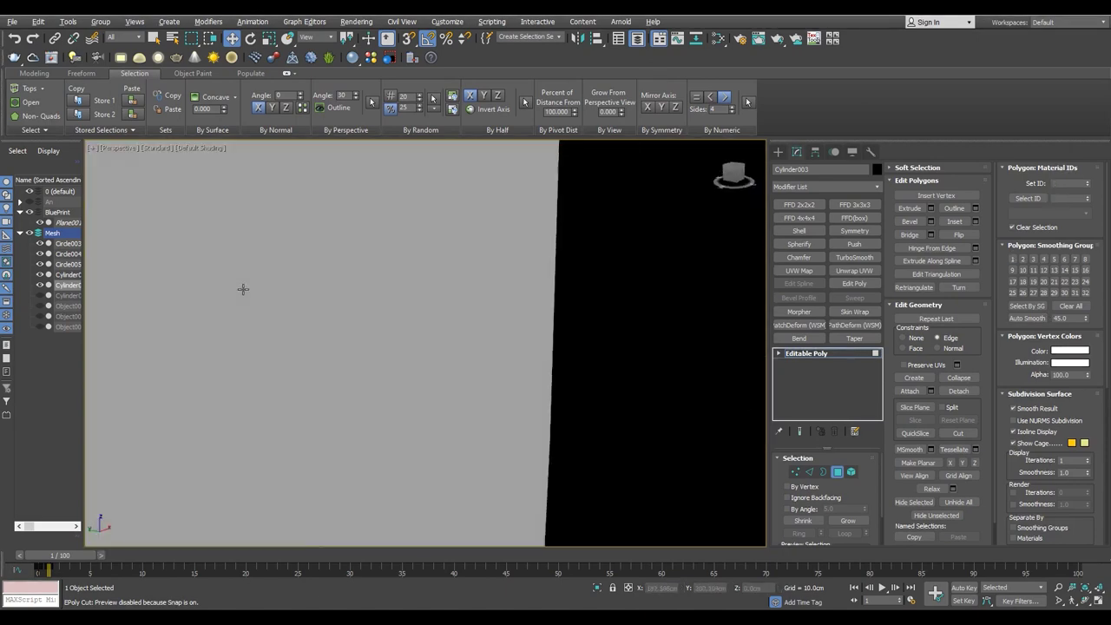
- With edged faces shown, select the polygons along the groove strip, including the cap and end polygons
scroll(243, 288, "down", 3)
mouse_move(298, 298)
middle_mouse_down("alt")
mouse_move(338, 329)
mouse_move(335, 285)
middle_mouse_up("alt")
key("F4")
left_click(327, 235)
left_click(391, 286, "ctrl")
left_click(595, 364, "ctrl")
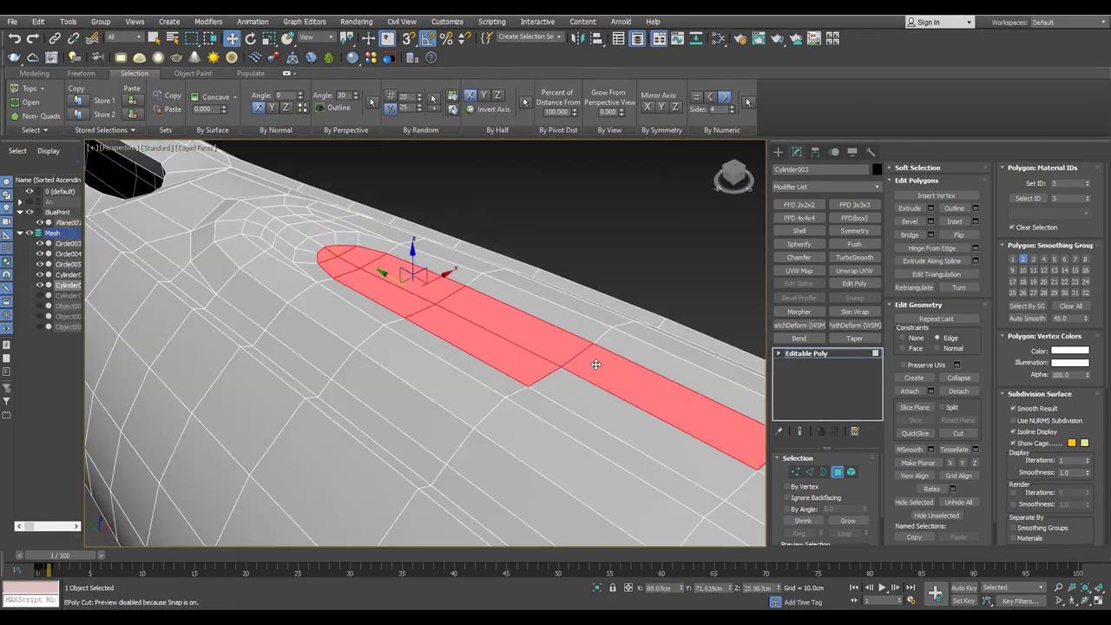
scroll(595, 364, "down", 3)
middle_click_drag(367, 324, 416, 382, "alt")
scroll(453, 421, "up", 4)
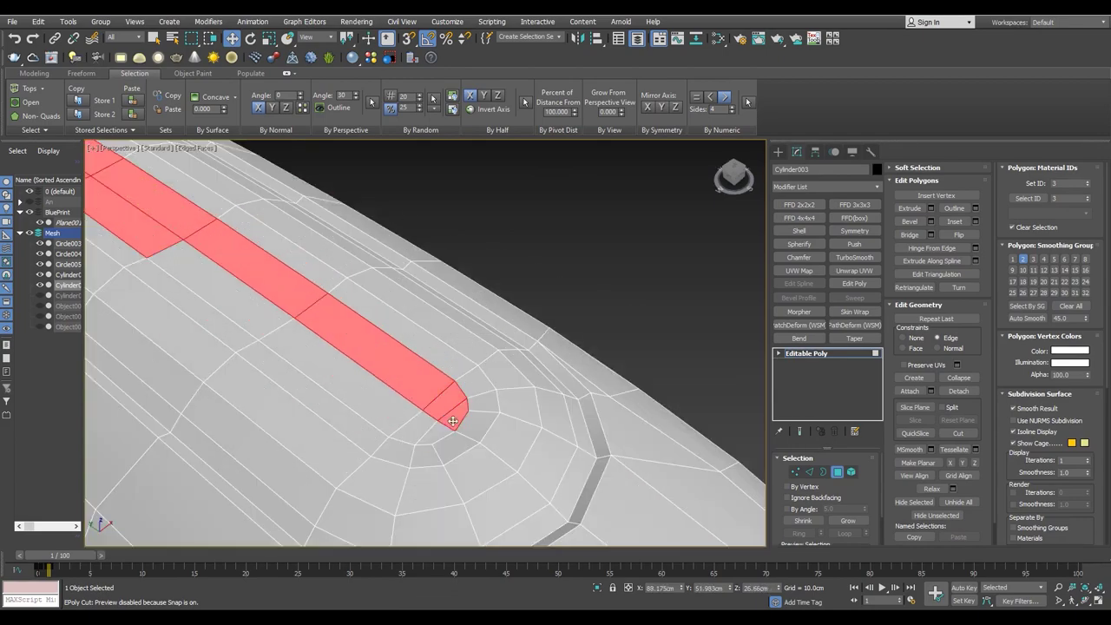
left_click(425, 431, "ctrl")
left_click(847, 521)
mouse_move(347, 364)
middle_mouse_down("alt")
mouse_move(226, 321)
mouse_move(250, 318)
mouse_move(258, 332)
mouse_move(466, 273)
middle_mouse_up("alt")
- Adjust the vertex at the strip's rounded end, then select the edge loop near the groove
key("1")
scroll(391, 303, "up", 3)
left_click(255, 302)
mouse_move(258, 308)
middle_mouse_down("alt")
mouse_move(283, 322)
mouse_move(255, 264)
middle_mouse_up("alt")
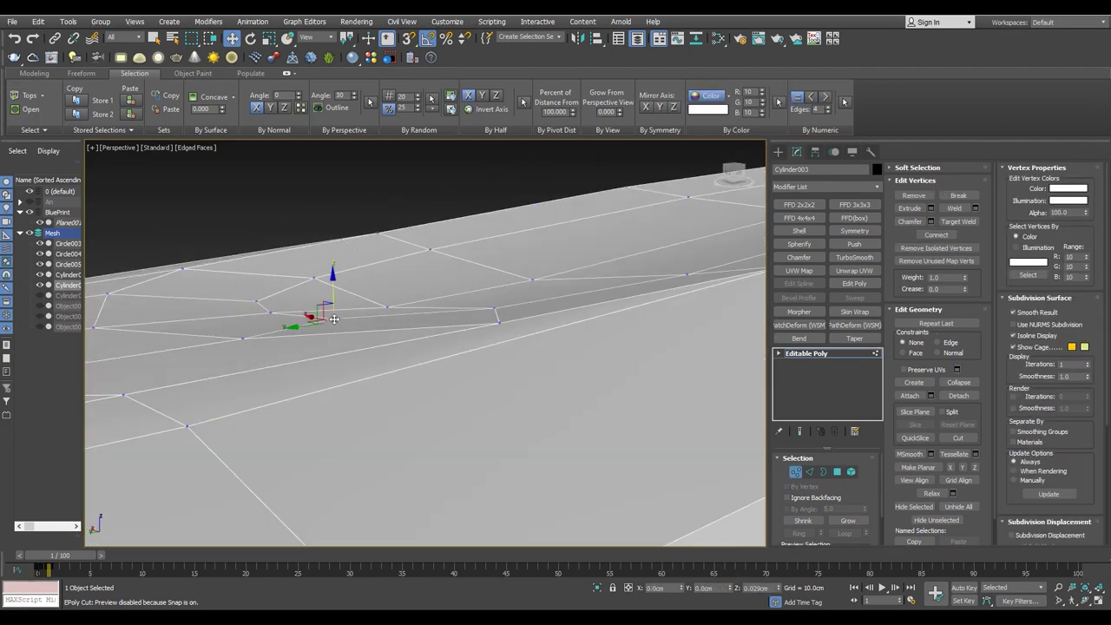
mouse_move(387, 302)
middle_mouse_down("alt")
mouse_move(248, 325)
mouse_move(362, 341)
mouse_move(662, 322)
mouse_move(273, 353)
mouse_move(354, 390)
middle_mouse_up("alt")
key("F4")
key("F4")
key("2")
double_click(372, 344)
- In Top view, undo the distorted scaling of the vertices above the cap patch to restore symmetry
key("t")
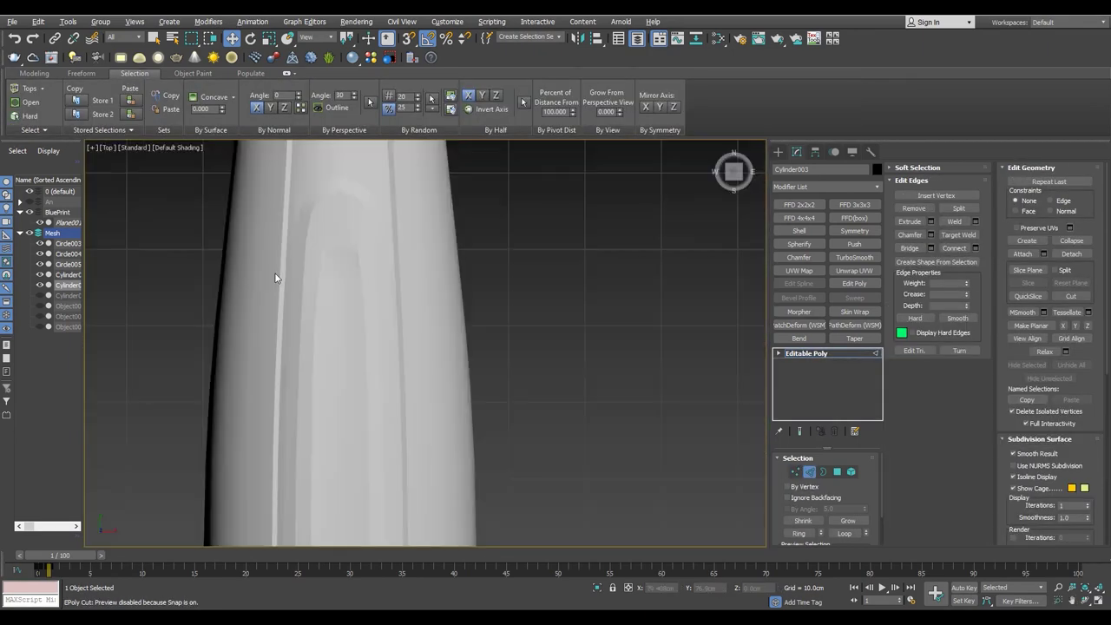
scroll(340, 297, "up", 3)
key("1")
left_click(315, 324)
scroll(347, 321, "down", 2)
key("r")
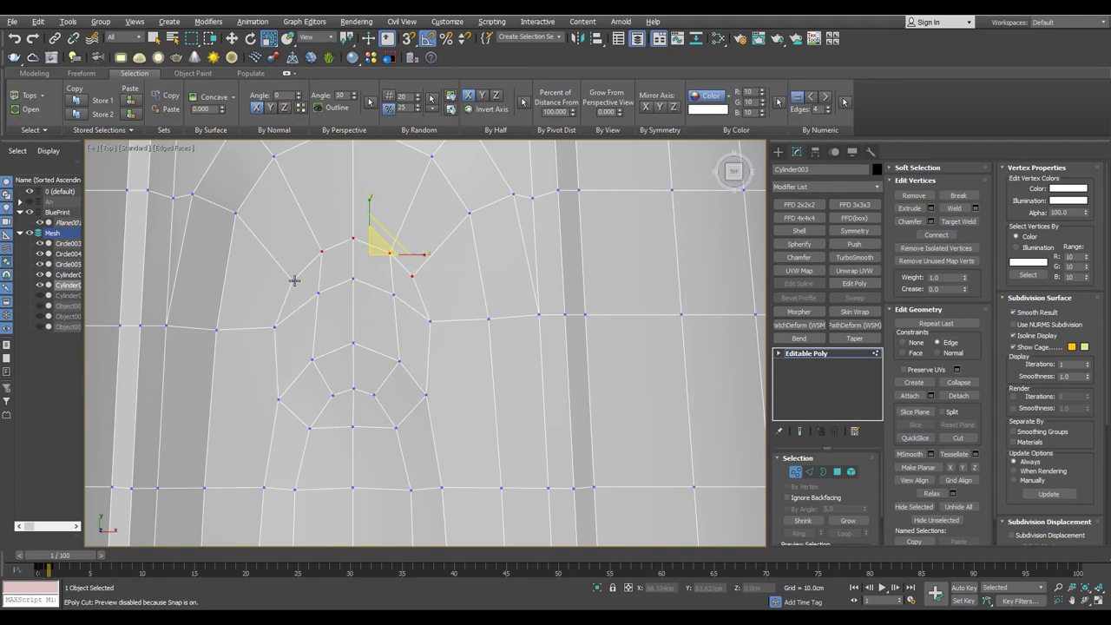
key("ctrl+z")
key("w")
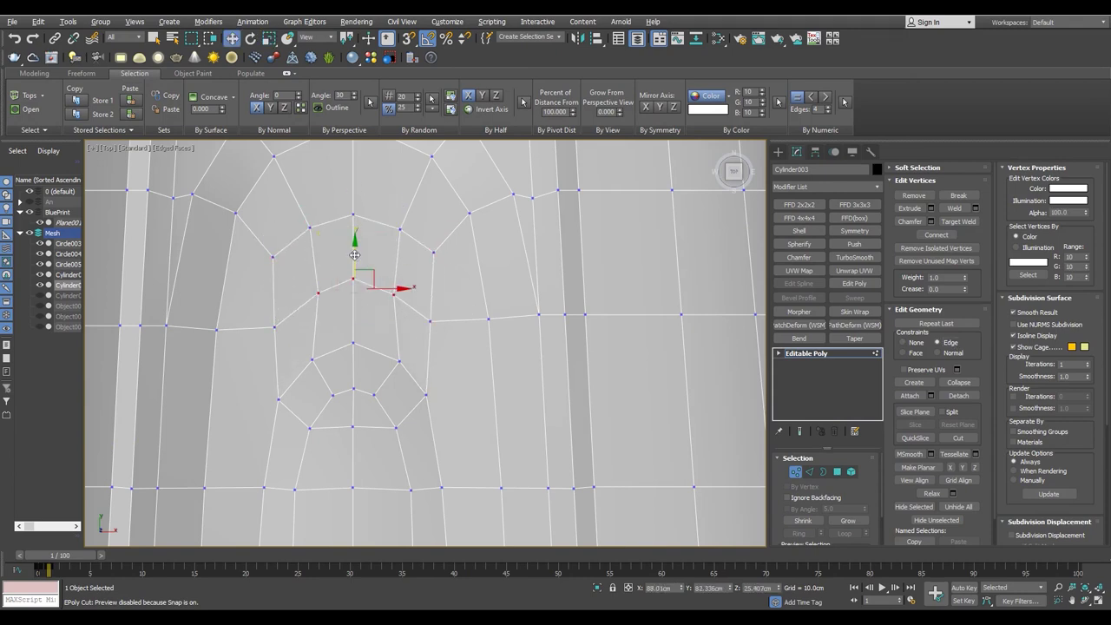
key("r")
scroll(558, 439, "down", 3)
scroll(591, 364, "up", 2)
key("w")
scroll(413, 334, "up", 2)
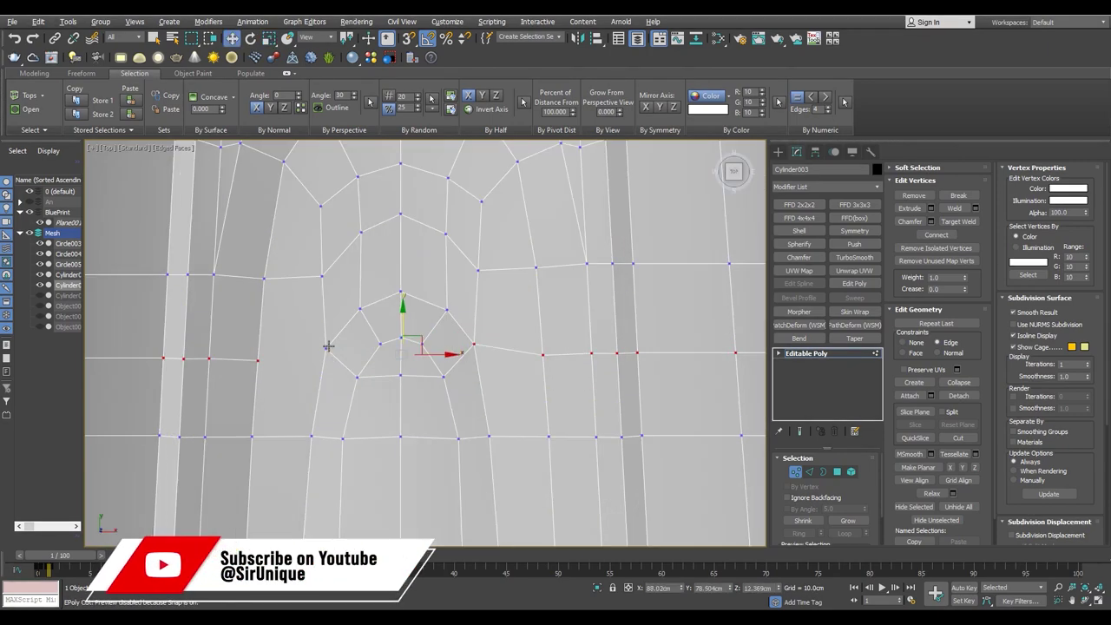
- Maximize the viewport with edged faces shown, then return to Top view at vertex level
middle_click_drag(324, 393, 303, 321, "alt")
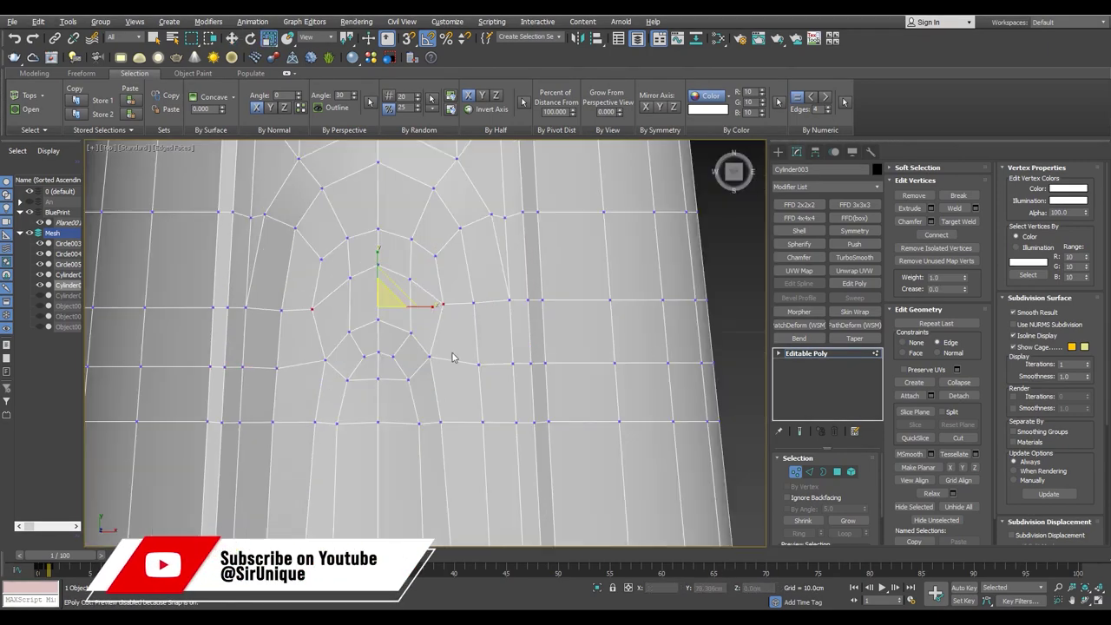
key("alt+w")
key("alt+w")
scroll(278, 356, "down", 3)
scroll(251, 373, "up", 3)
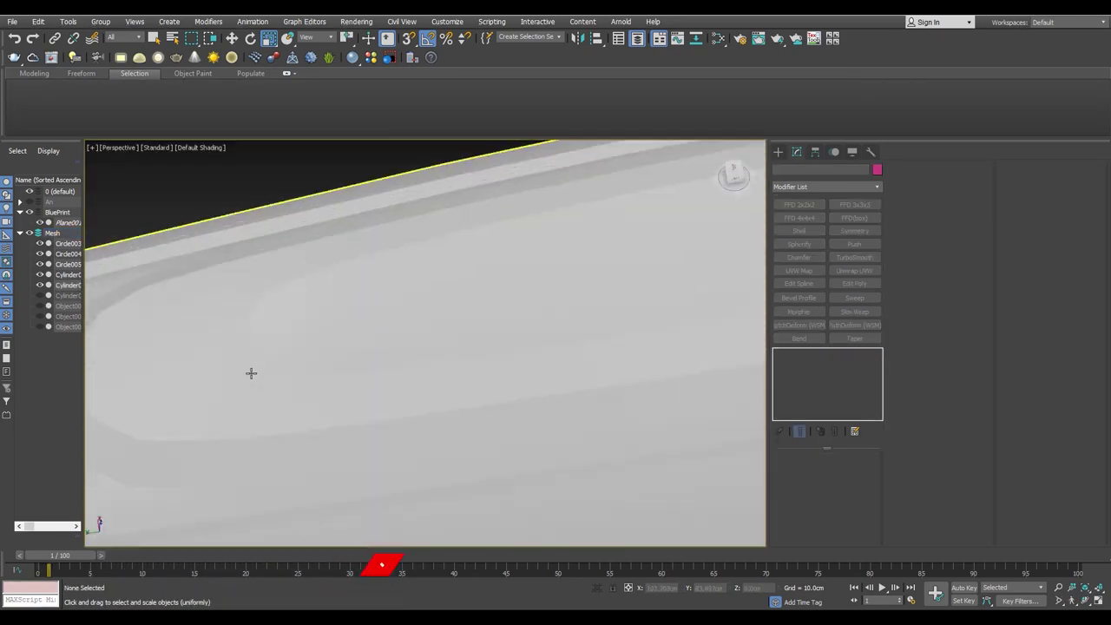
key("F4")
key("w")
middle_click_drag(250, 372, 268, 352, "alt")
key("t")
key("1")
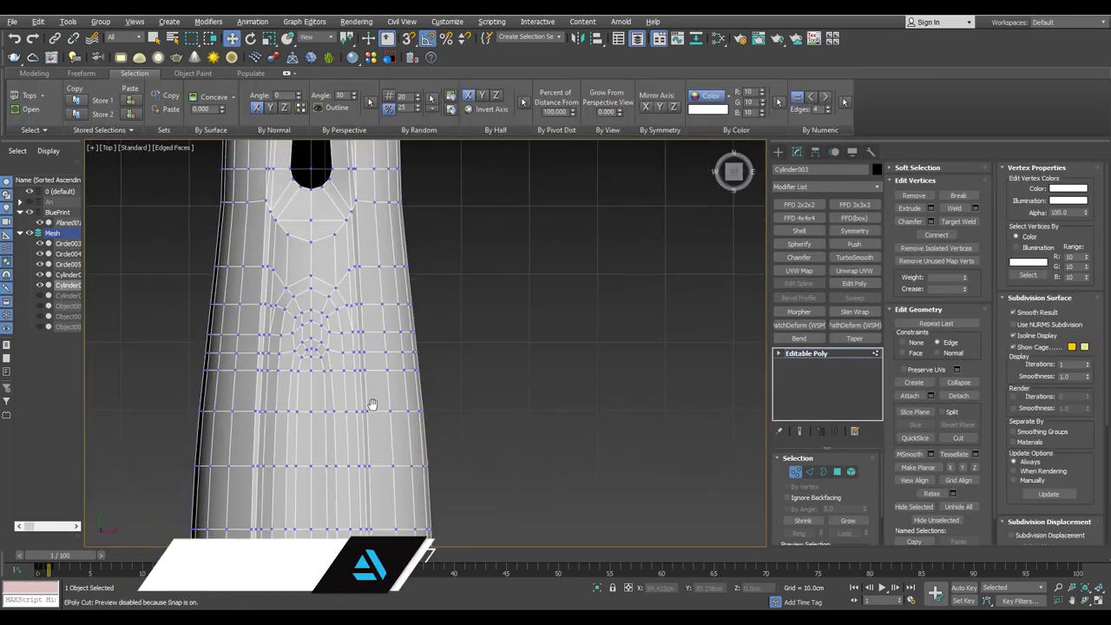
scroll(364, 373, "up", 2)
- Loop-select the full vertex ring below the cap patch and move it slightly down
left_click_drag(508, 351, 364, 375)
scroll(279, 356, "up", 2)
key("alt+l")
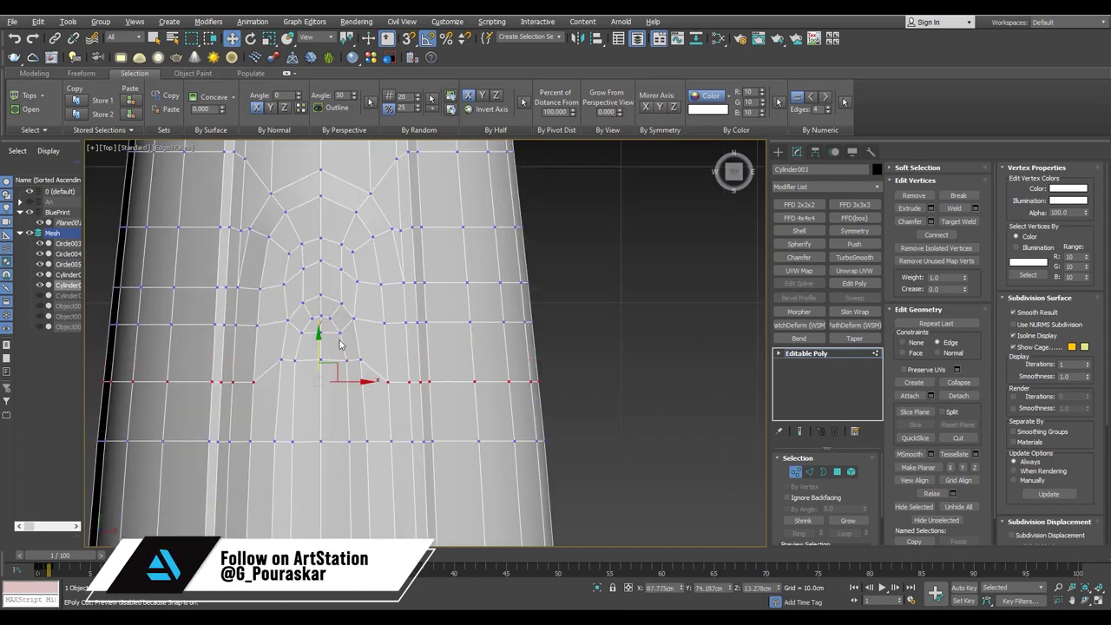
left_click_drag(114, 341, 113, 341, "ctrl")
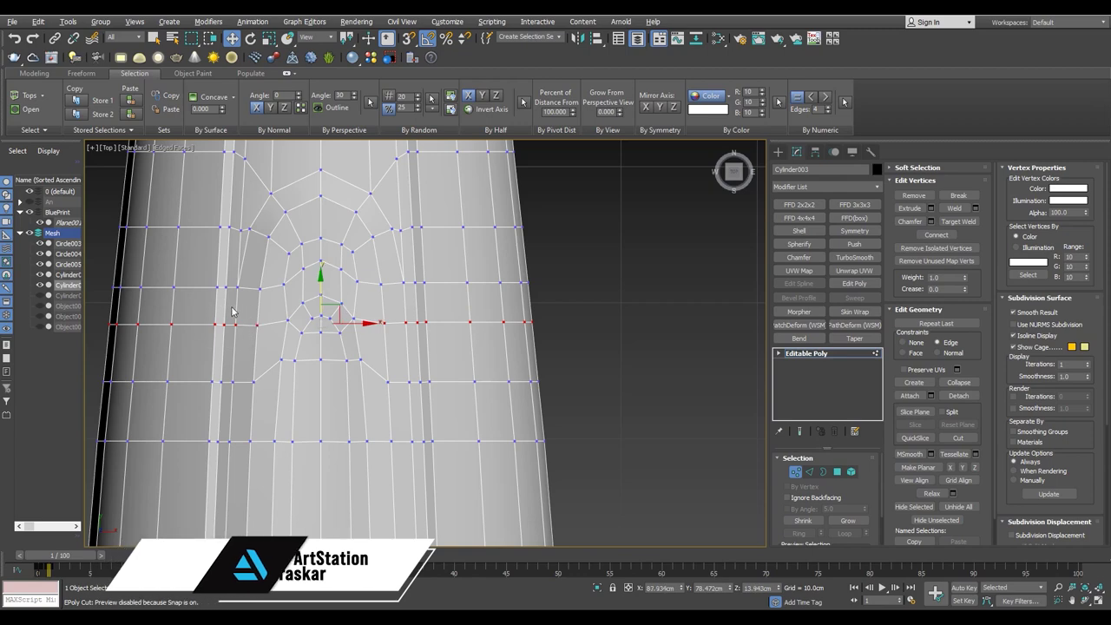
left_click_drag(323, 292, 324, 301)
scroll(323, 301, "up", 1)
scroll(617, 318, "up", 2)
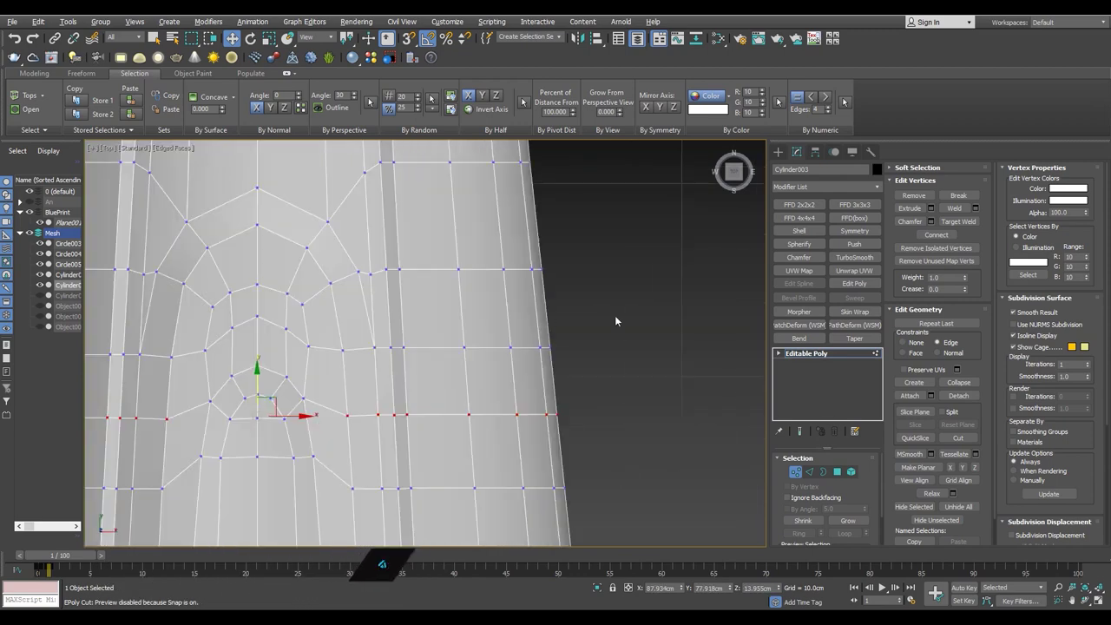
scroll(617, 317, "down", 2)
scroll(402, 295, "up", 2)
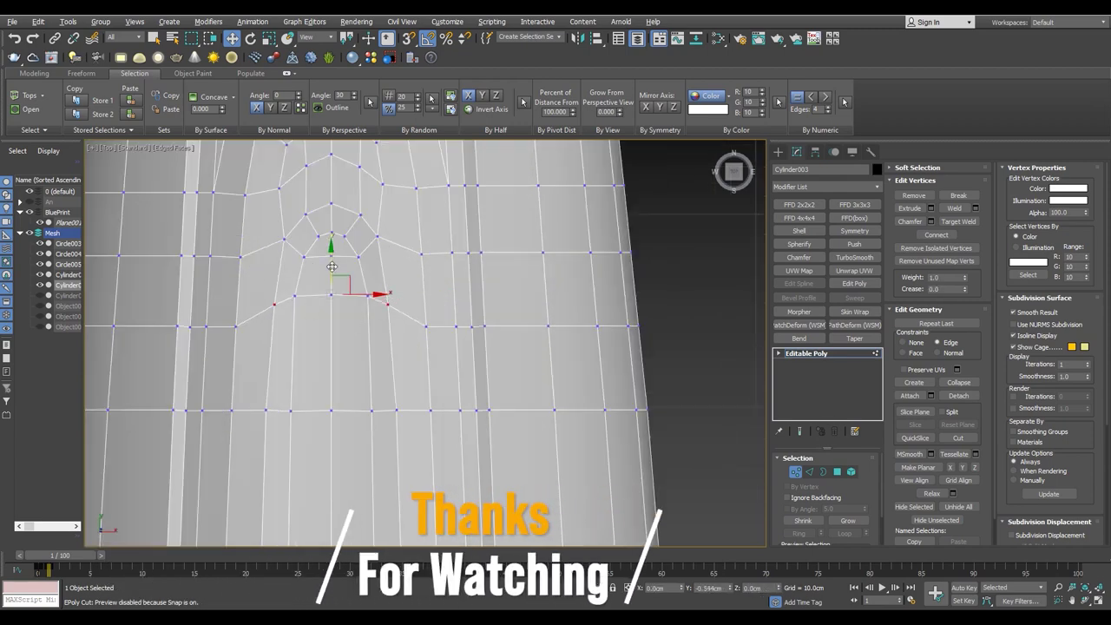